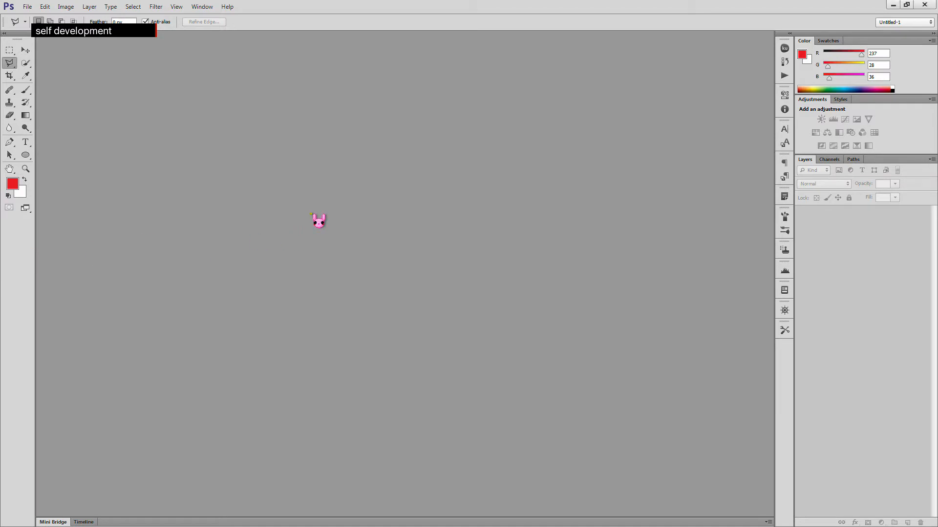
- Create a new document 800 x 800 pixels in size
key("ctrl+n")
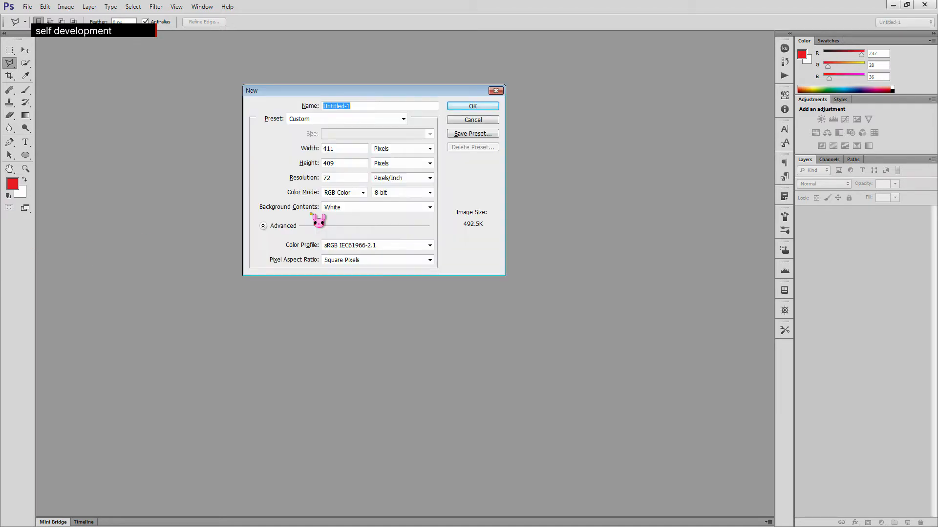
left_click(354, 148)
left_click_drag(353, 148, 247, 163)
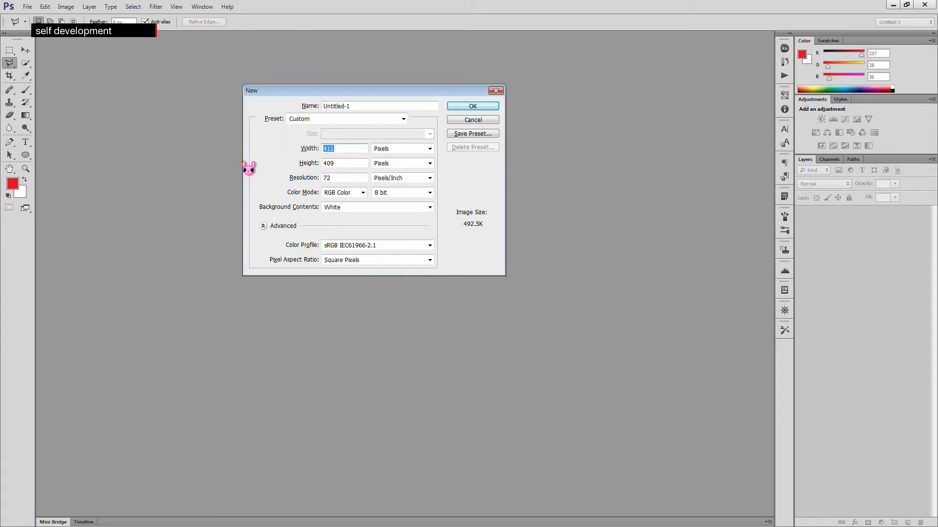
type("800")
key("Tab")
key("Tab")
type("800")
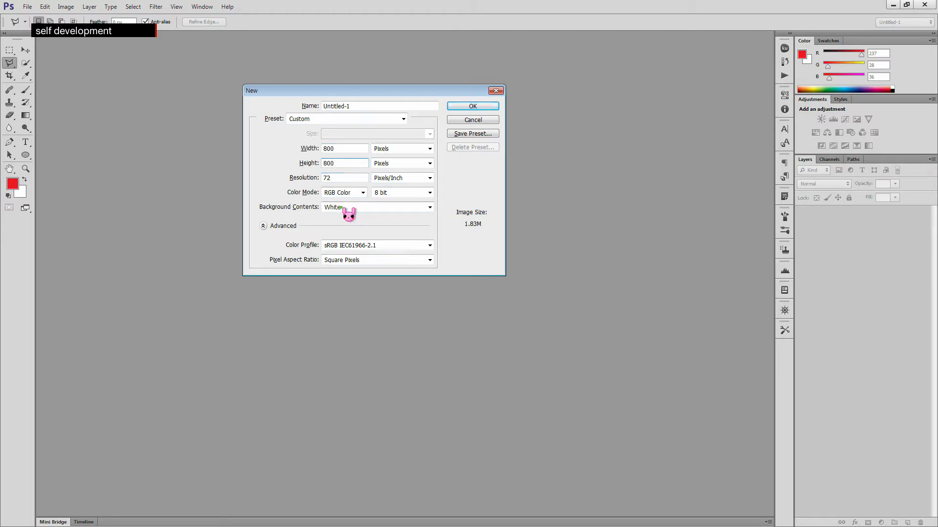
left_click(486, 107)
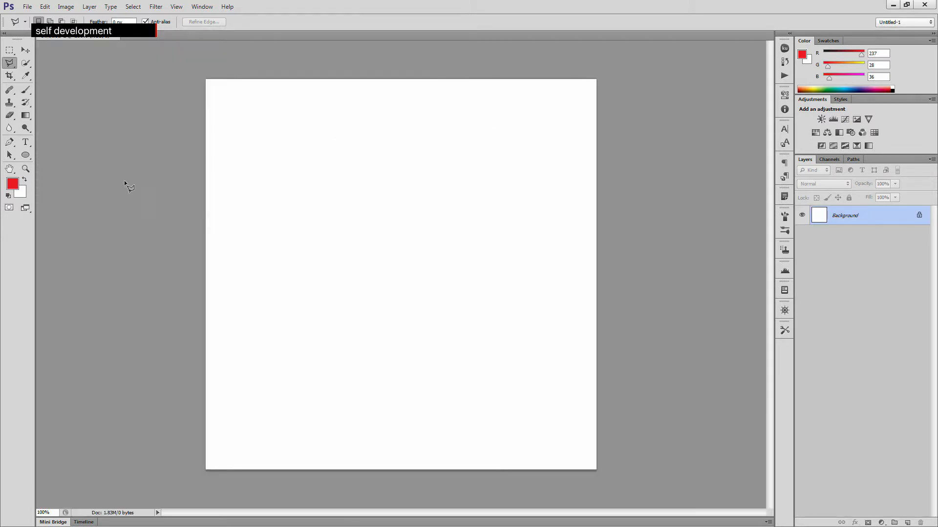
- Fit the canvas to the screen and add a new empty layer
double_click(12, 169)
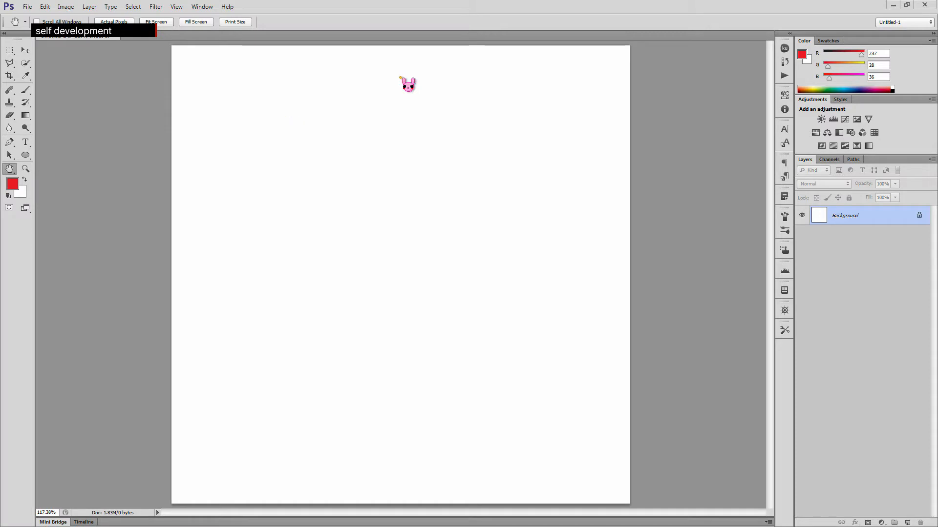
left_click(907, 522)
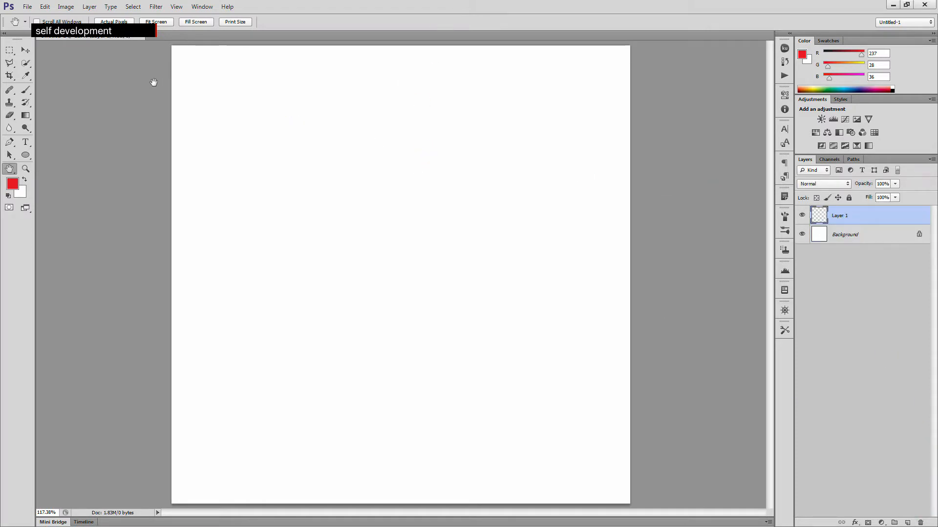
- Draw a short vertical Transparent Rainbow gradient near the top of the new layer with the Gradient tool
left_click(26, 116)
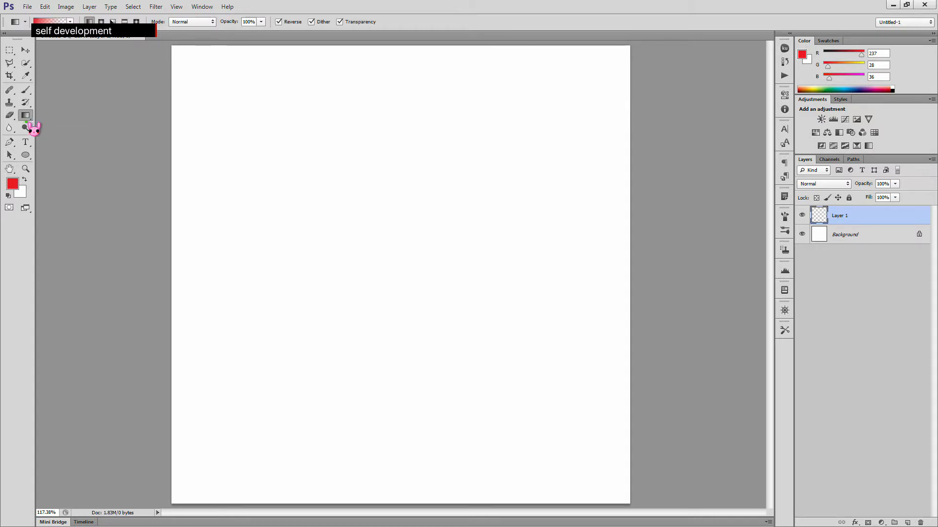
left_click(52, 22)
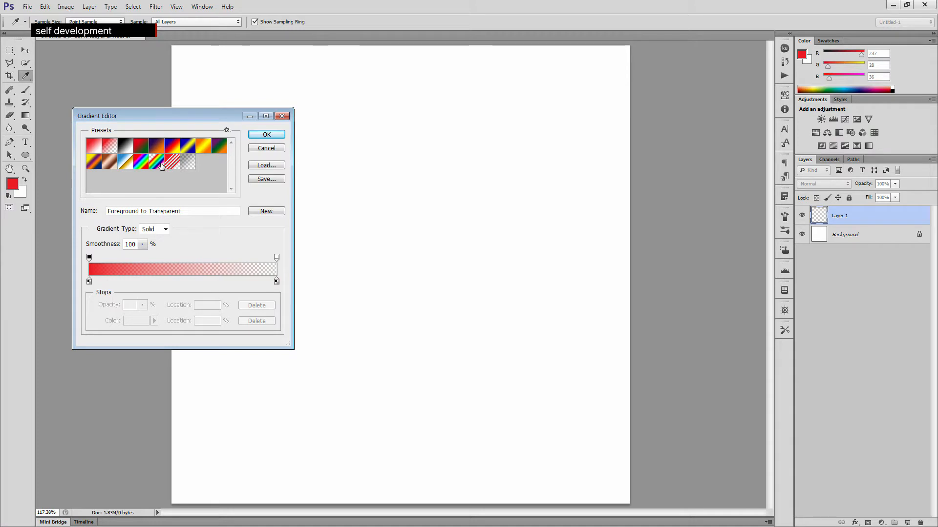
left_click(142, 163)
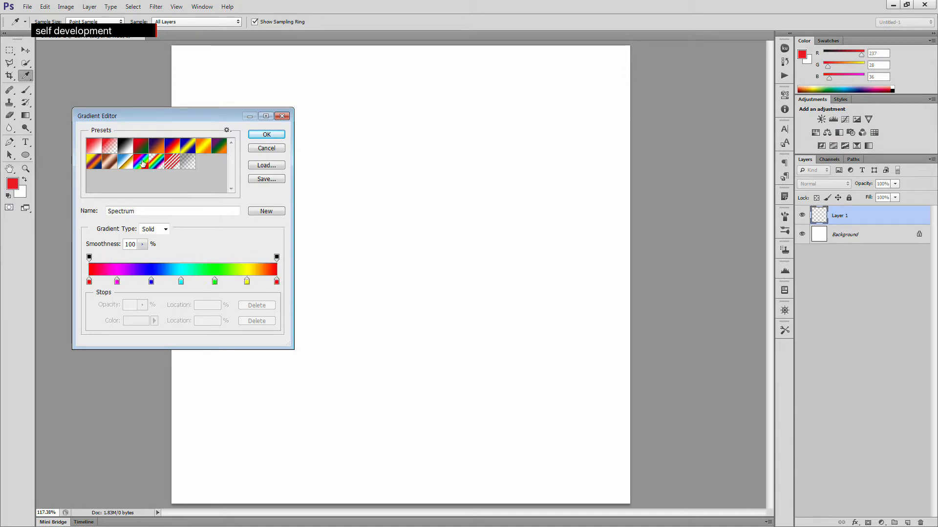
left_click(156, 163)
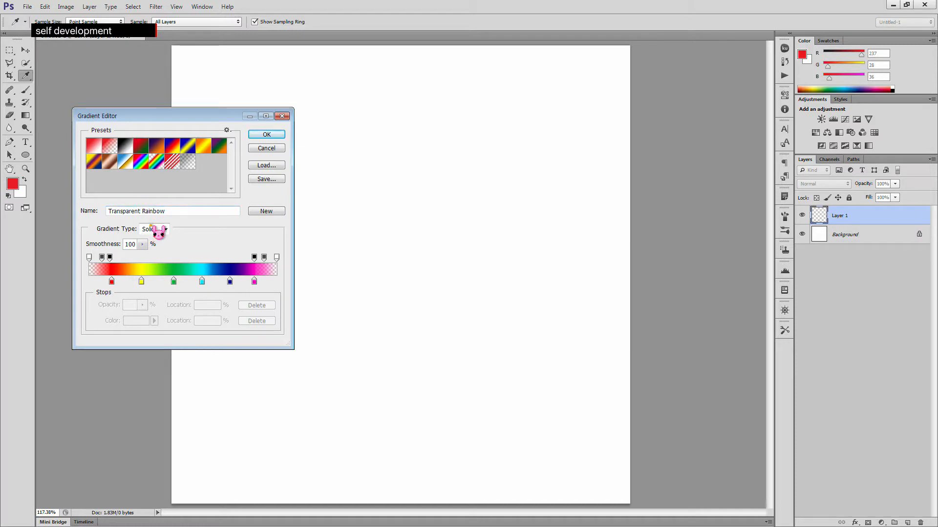
left_click(268, 135)
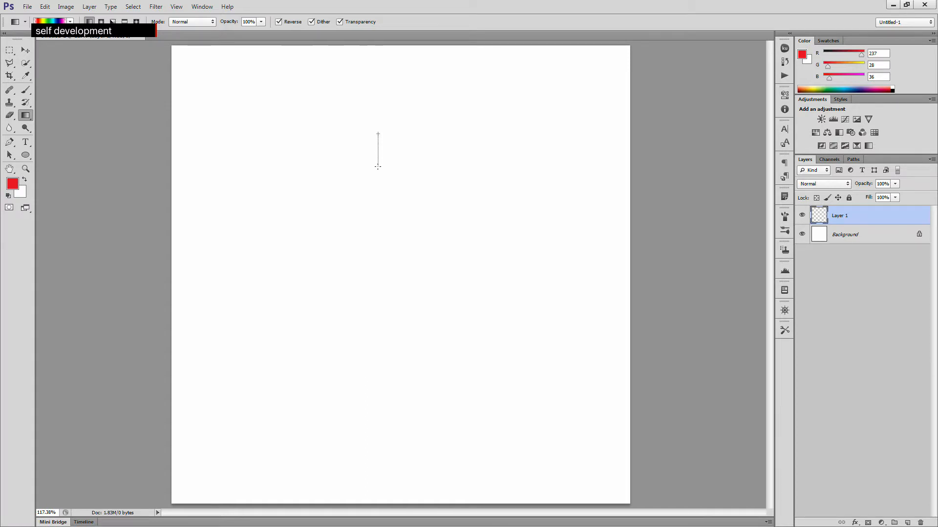
left_click_drag(377, 133, 377, 167)
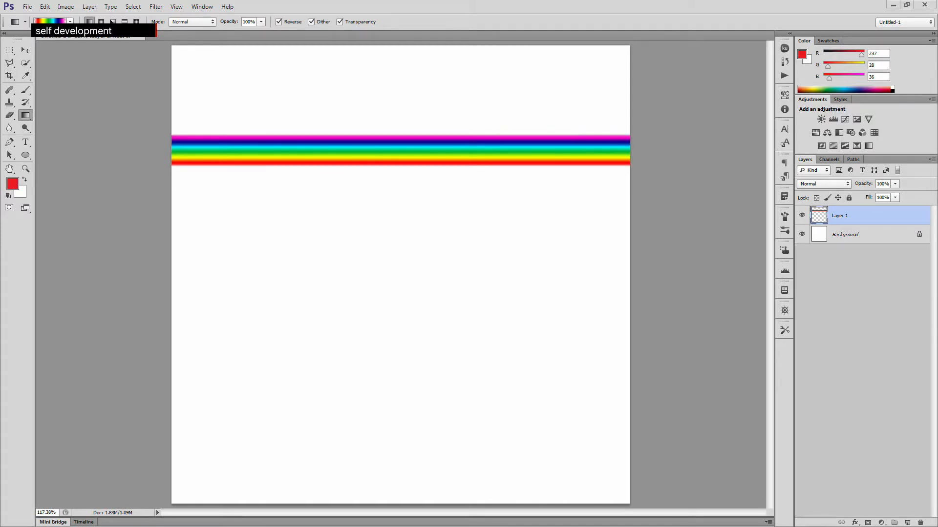
- Apply the Polar Coordinates distort filter using Rectangular to Polar to bend the band into a ring
left_click(155, 7)
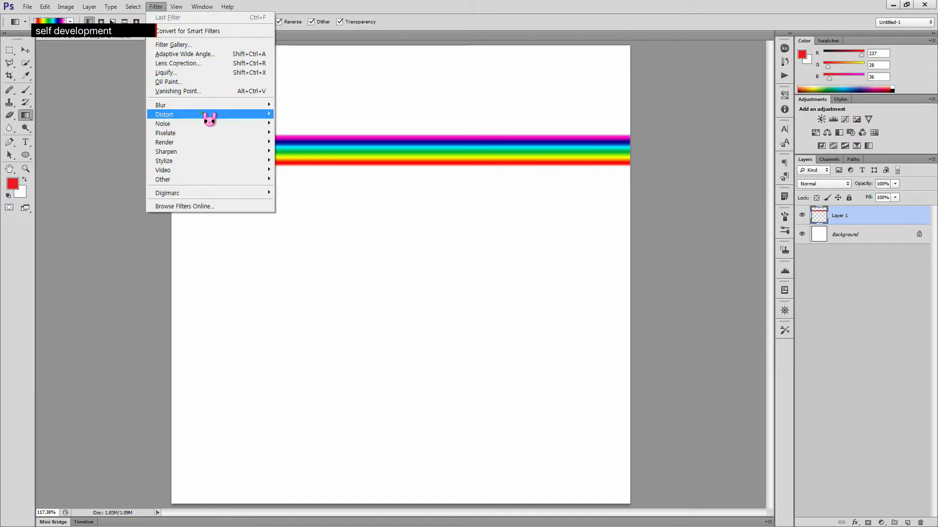
mouse_move(210, 116)
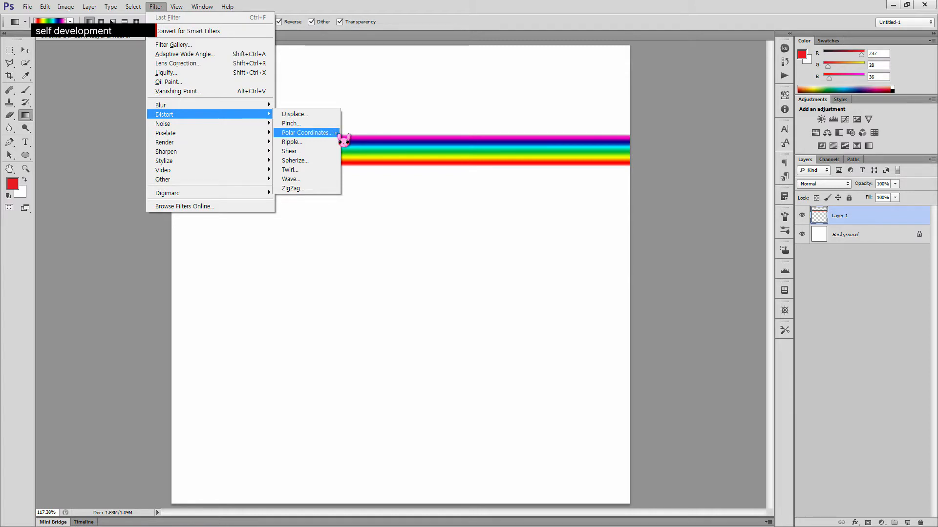
left_click(336, 133)
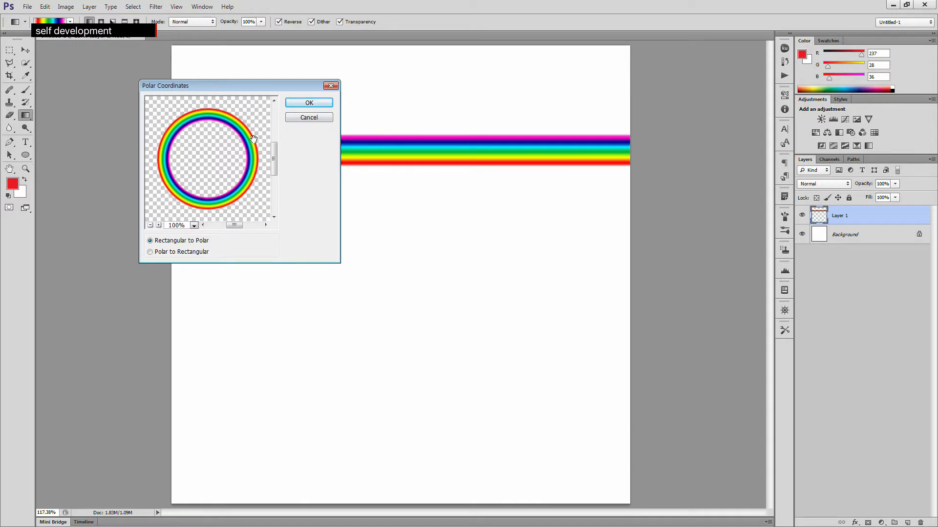
left_click(194, 252)
left_click(199, 241)
left_click(308, 103)
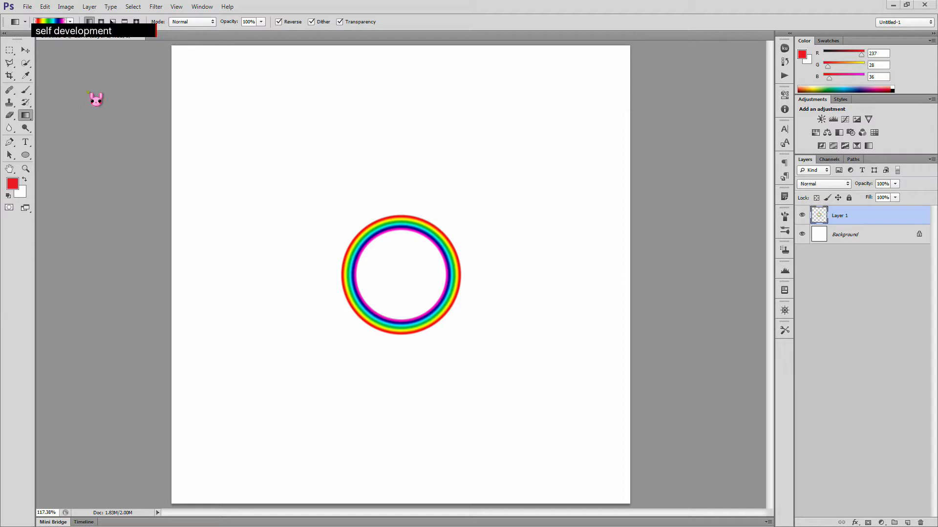
- Try deleting the ring's lower half through a rectangular marquee selection, then undo it
left_click(9, 50)
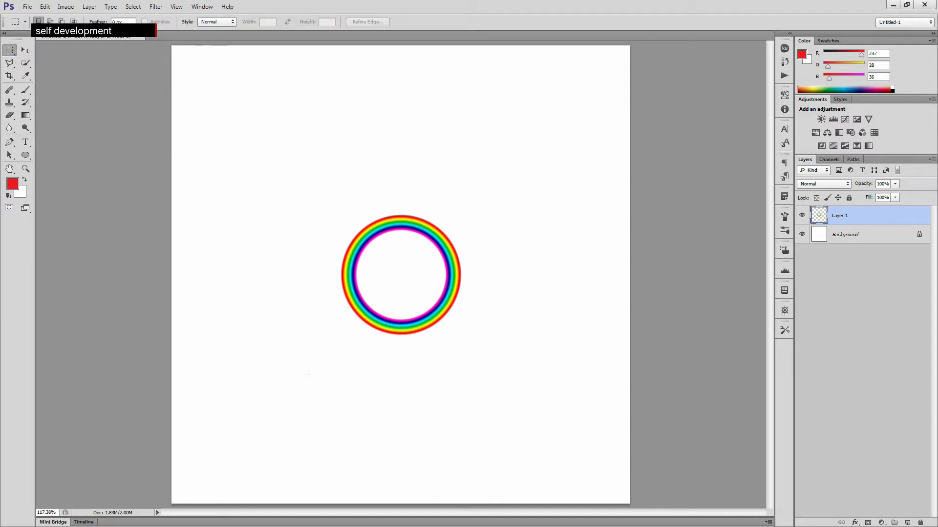
left_click_drag(337, 347, 468, 275)
key("Delete")
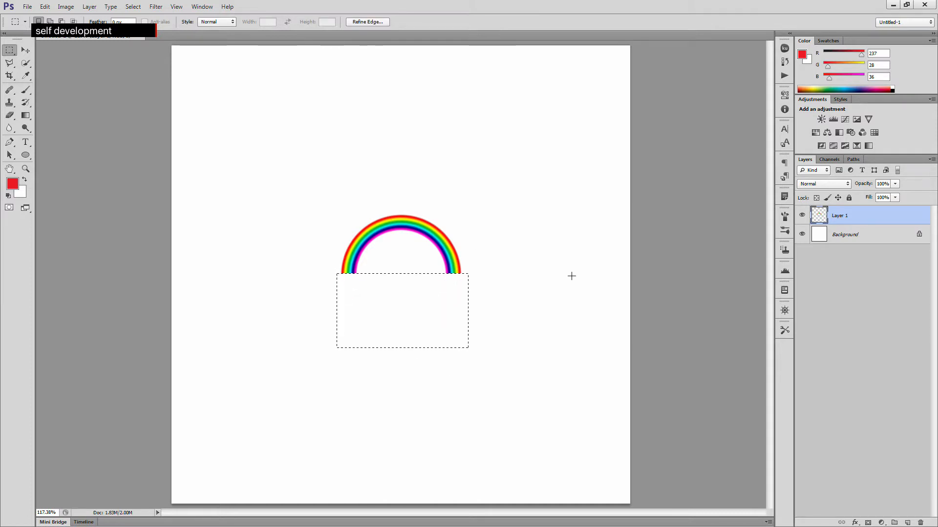
key("ctrl+d")
key("ctrl+shift+d")
key("ctrl+d")
key("ctrl+shift+d")
key("ctrl+z")
left_click(553, 368)
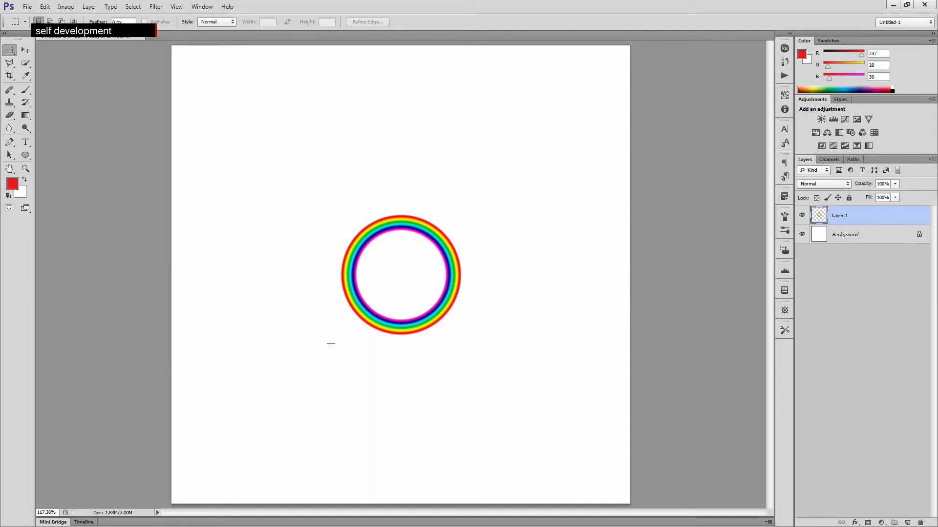
- Select the ring's lower half with a rectangle and feather the selection by 50 pixels
mouse_move(331, 344)
left_mouse_down()
mouse_move(408, 306)
mouse_move(457, 264)
mouse_move(473, 270)
left_mouse_up()
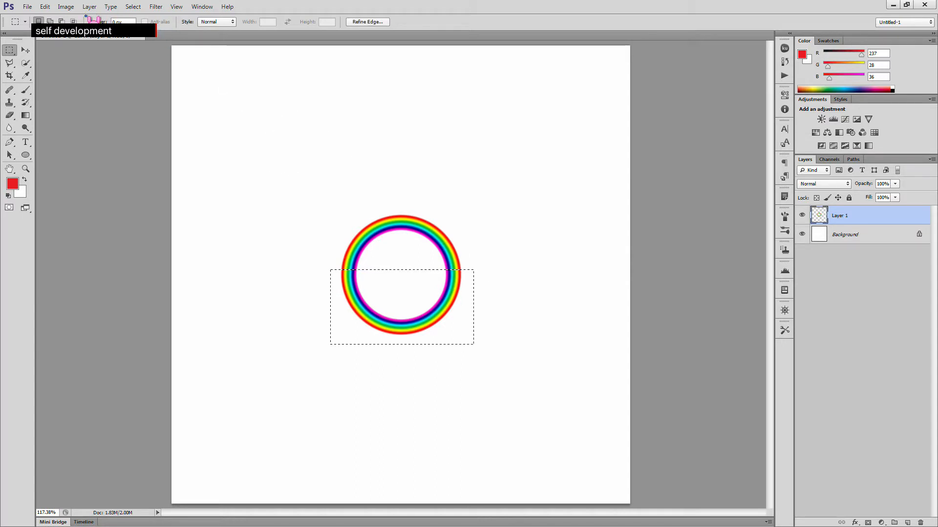
left_click(133, 6)
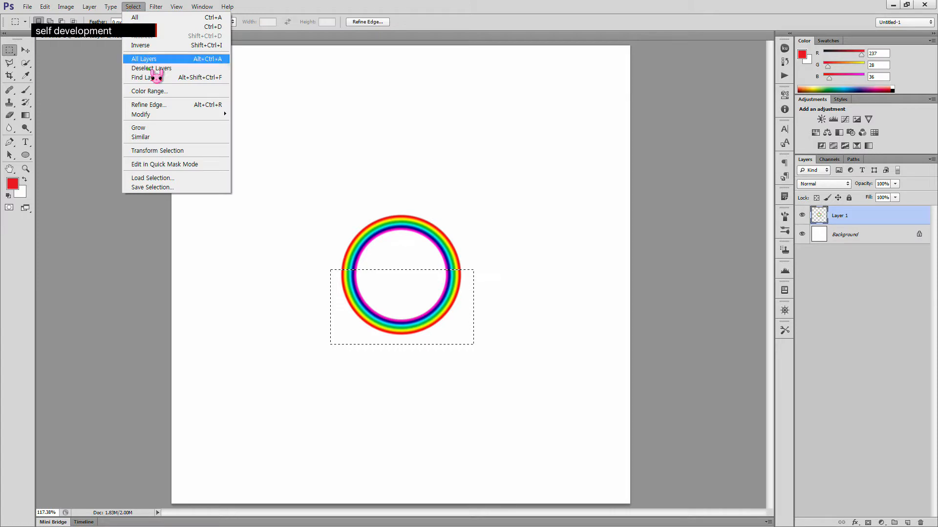
mouse_move(174, 118)
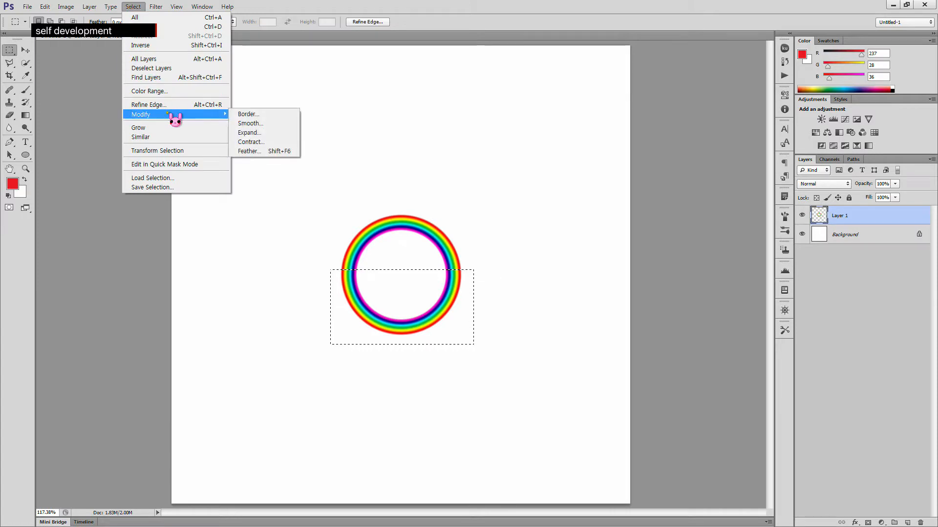
left_click(295, 152)
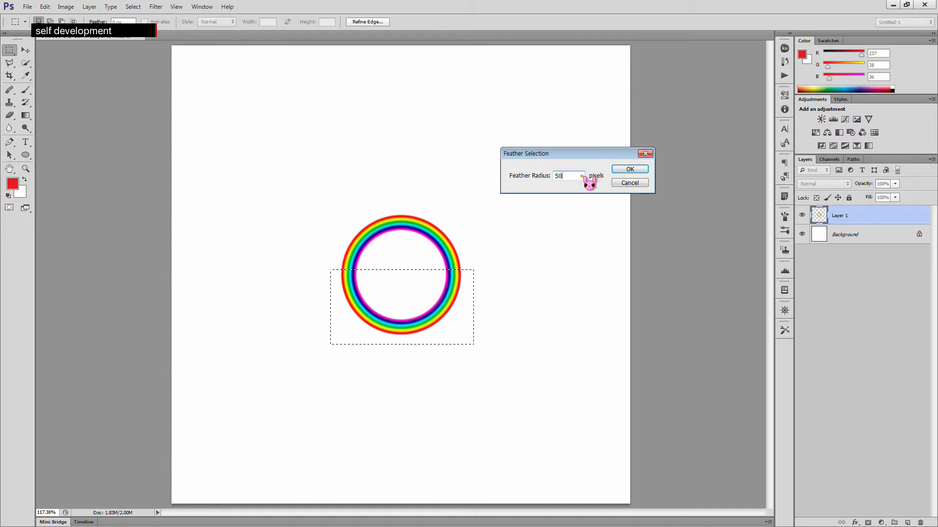
left_click(630, 169)
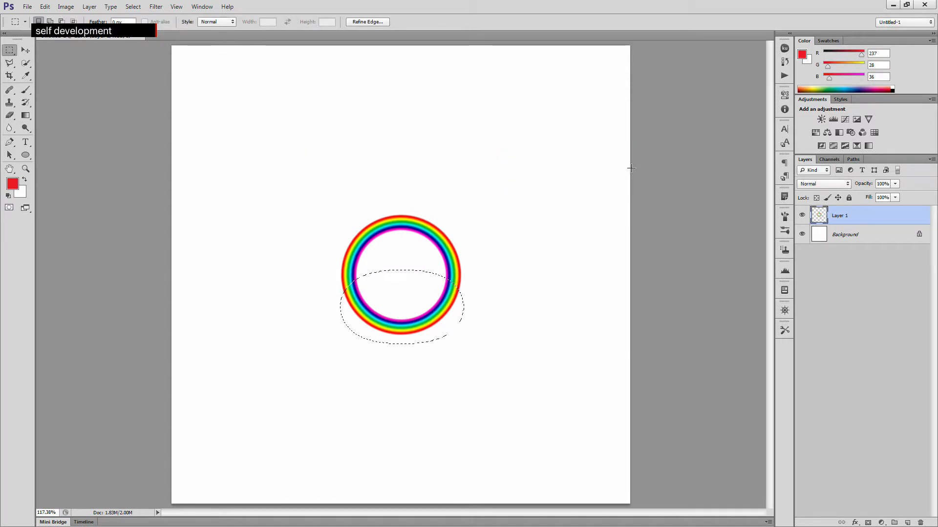
key("ctrl+d")
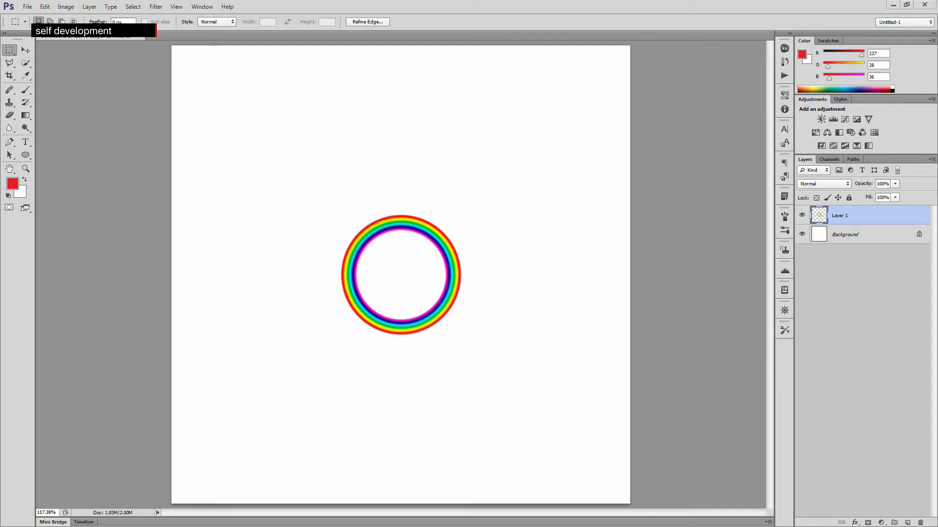
- Delete the feathered area repeatedly to fade out the ring's lower half
left_click(460, 8)
key("Delete")
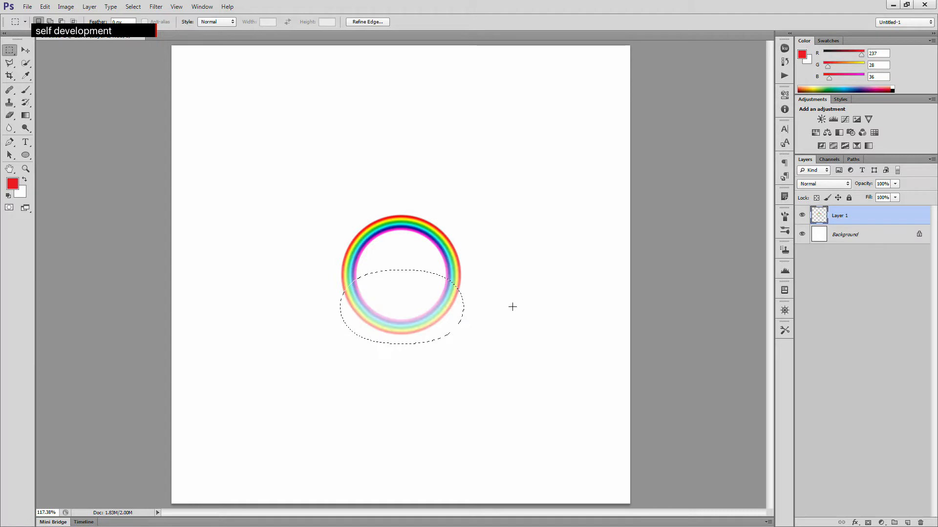
key("Delete")
key("Delete")
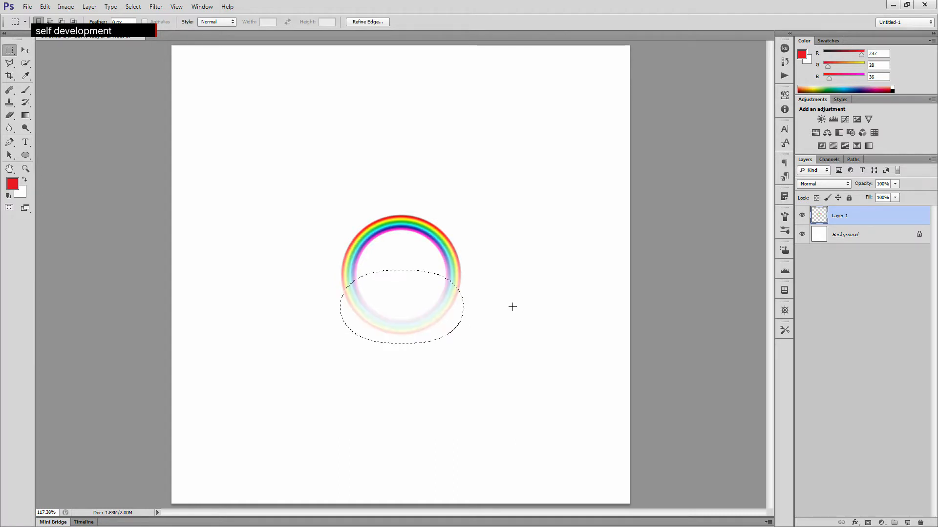
key("Delete")
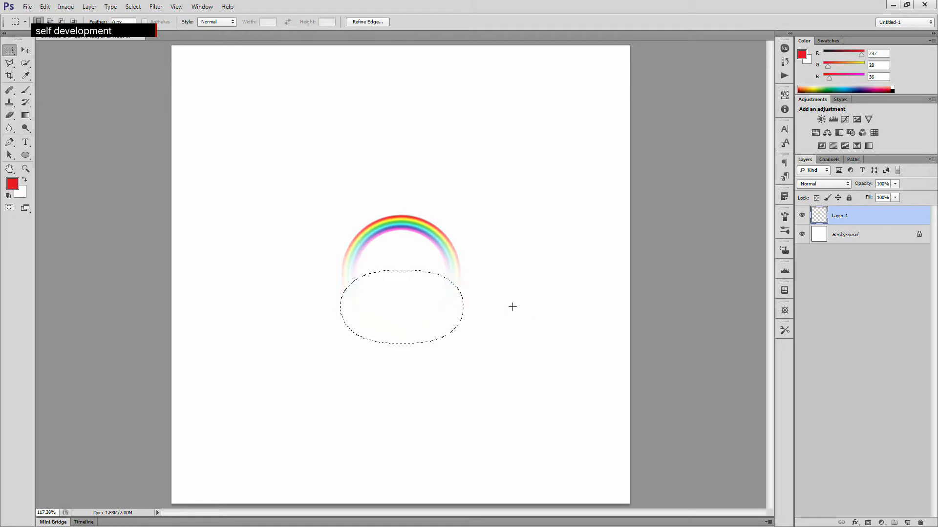
- Step backward through the history to undo the deletions and the feather
key("ctrl+alt+z")
key("ctrl+alt+z")
key("ctrl+alt+z")
key("ctrl+alt+z")
key("ctrl+alt+z")
key("ctrl+alt+z")
key("ctrl+alt+z")
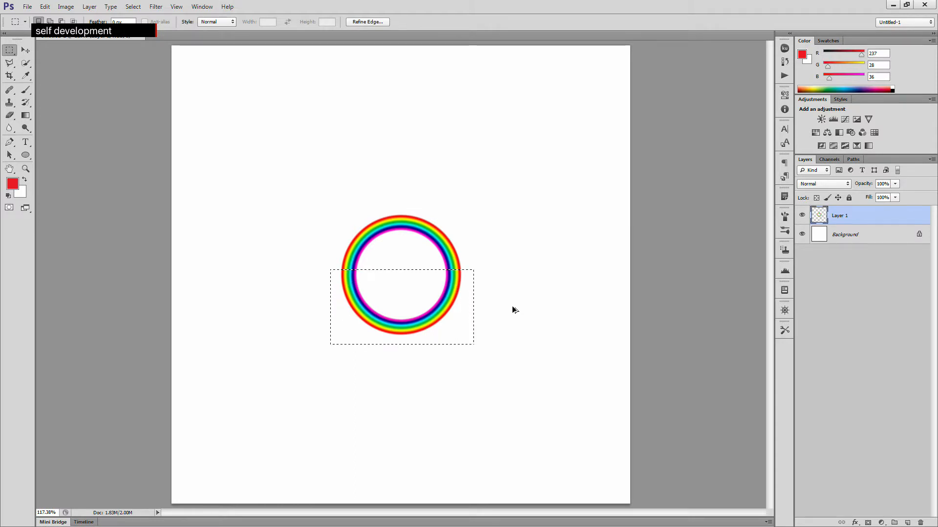
left_click(499, 352)
left_click_drag(292, 353, 511, 272)
left_click(567, 328)
key("ctrl+a")
left_click(820, 228, "ctrl")
left_click(820, 222, "ctrl")
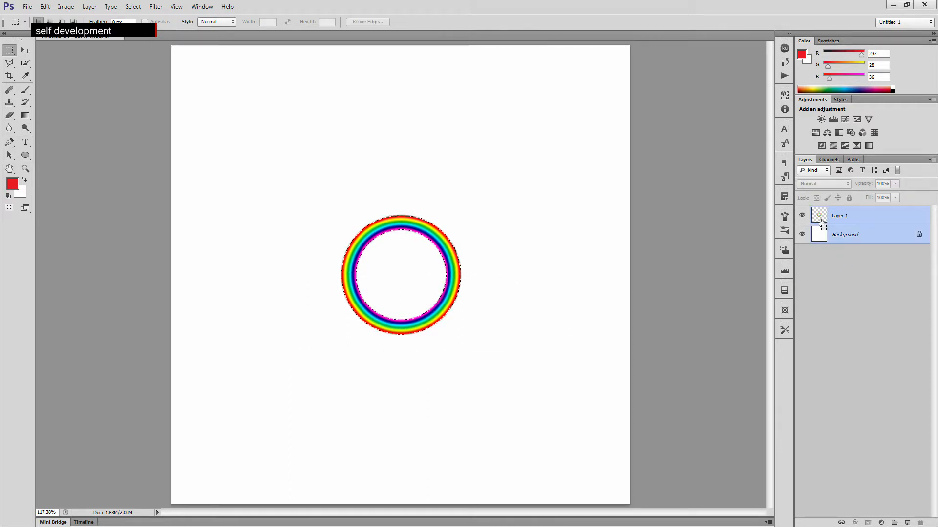
key("ctrl+d")
- Draw a wide rectangular selection over the ring's lower half and feather it by 50 pixels
left_click_drag(288, 379, 536, 277)
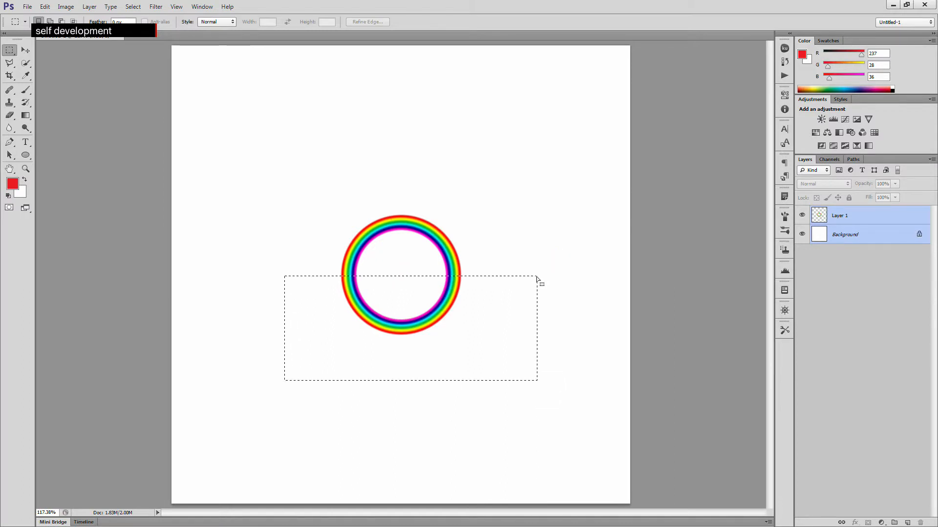
left_click(133, 7)
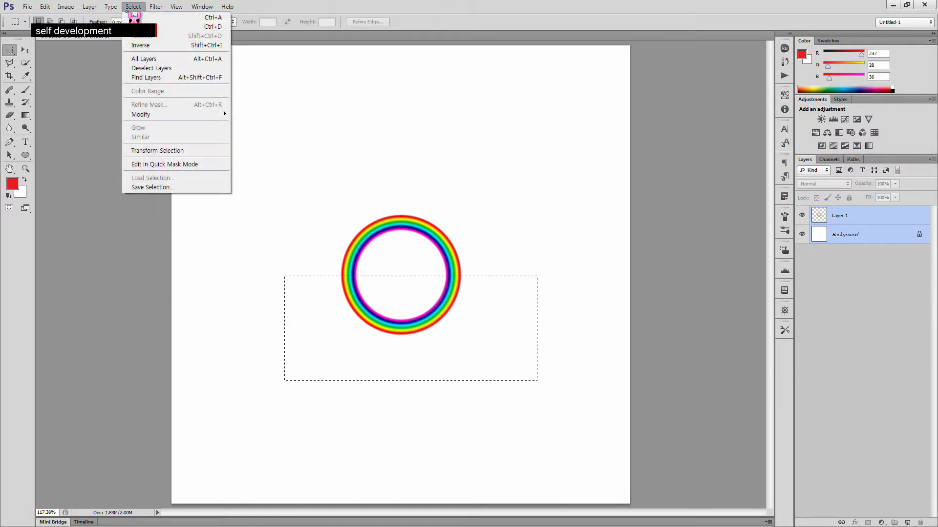
mouse_move(147, 114)
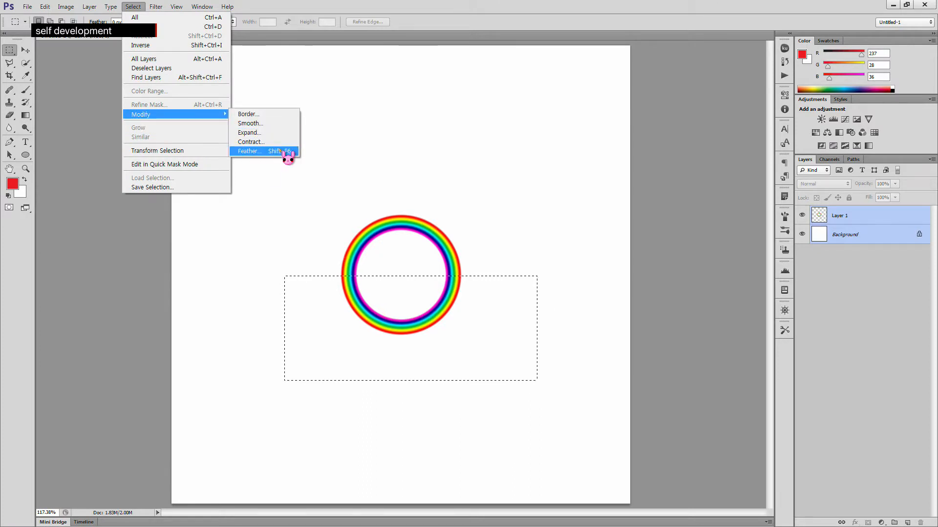
left_click(299, 153)
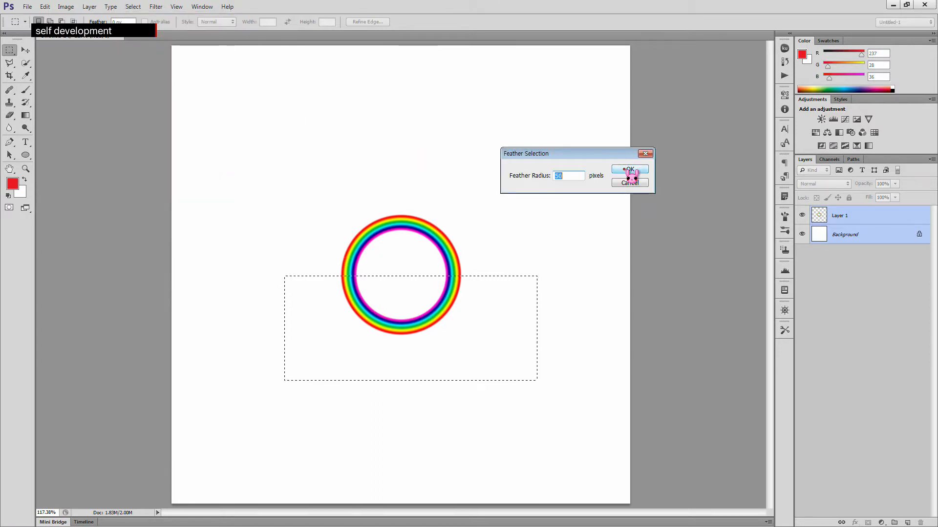
left_click(629, 171)
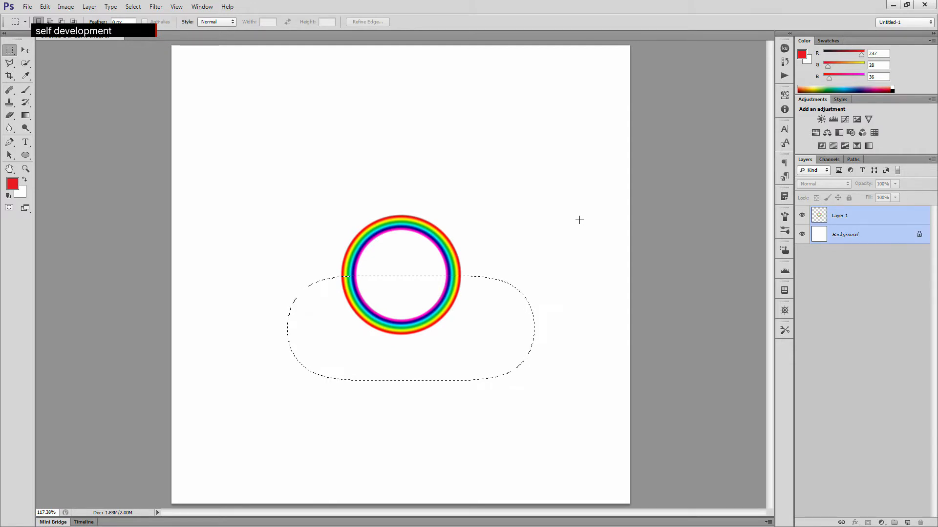
- Delete the feathered selection on Layer 1 three times to fade out the ring's lower half
left_click(860, 218)
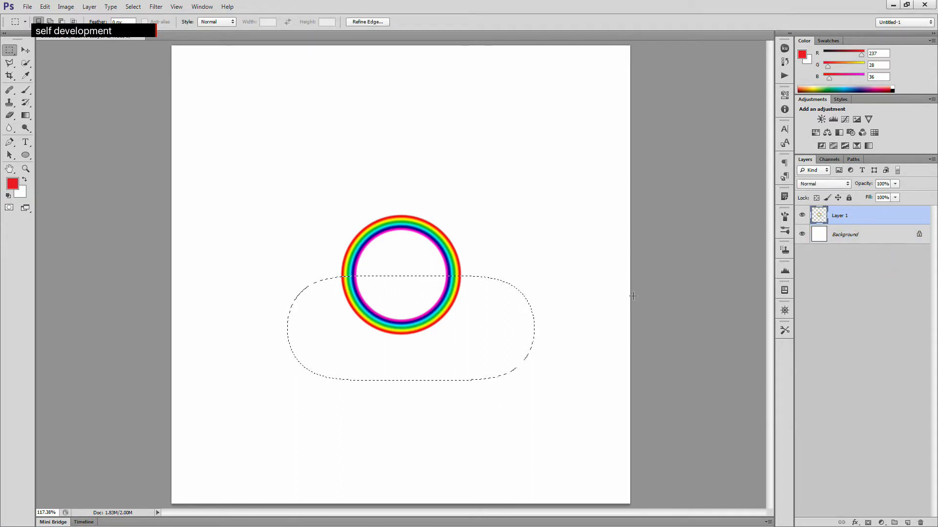
key("Delete")
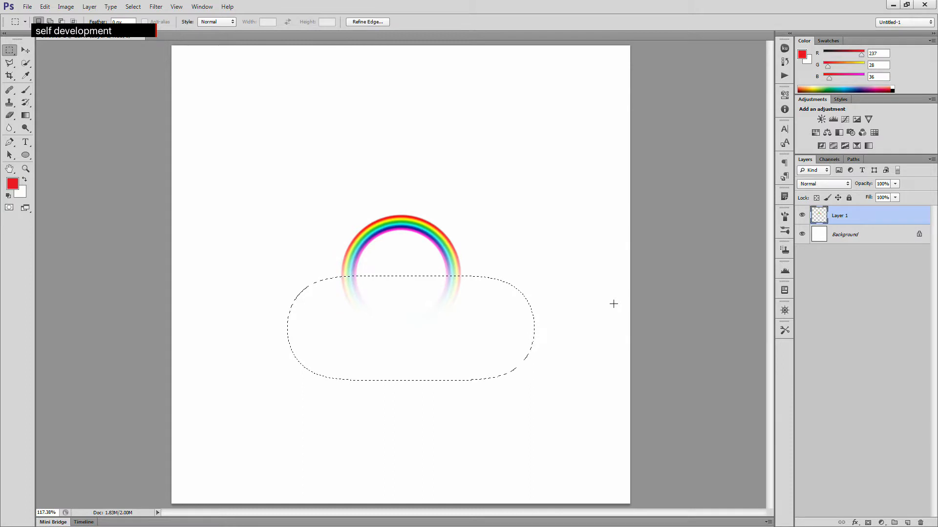
key("Delete")
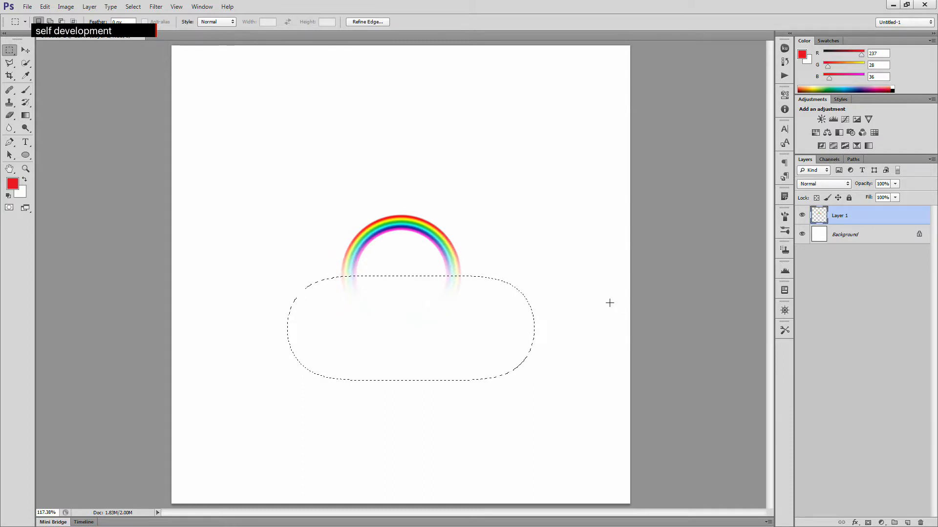
key("Delete")
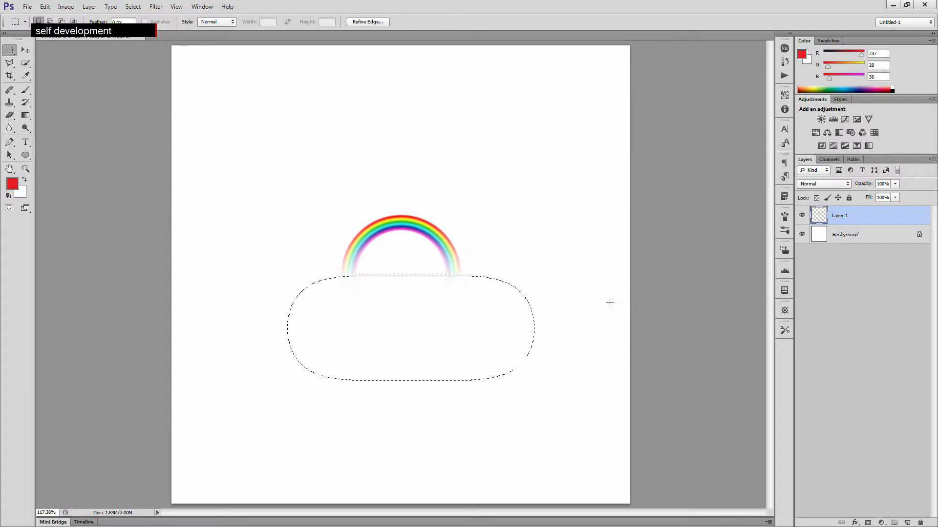
- Free-transform the rainbow arc by dragging its corners into a long diagonal sweep and apply the transformation
left_click(185, 53)
key("ctrl+t")
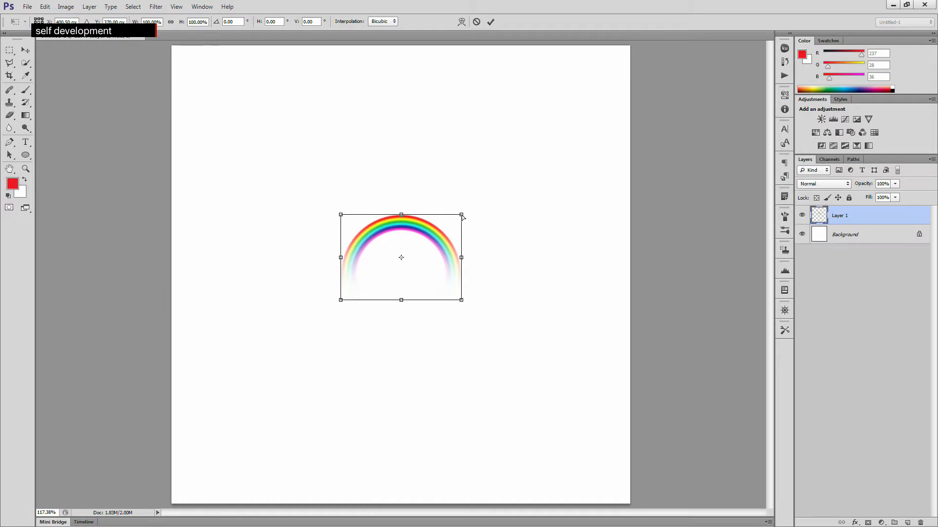
left_click_drag(461, 215, 489, 144)
left_click_drag(462, 300, 520, 215)
left_click_drag(341, 300, 322, 404)
left_click_drag(340, 215, 224, 181)
left_click_drag(323, 405, 224, 450)
left_click_drag(488, 147, 507, 117)
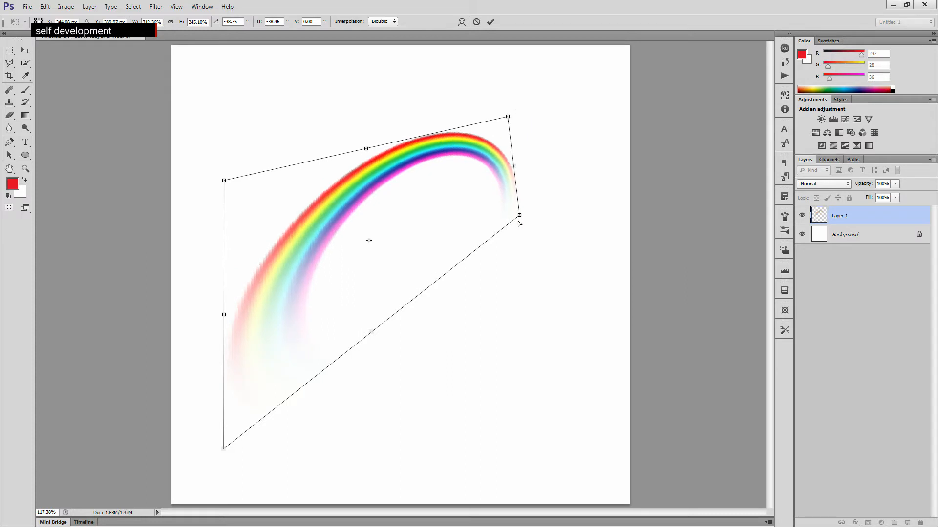
left_click_drag(519, 217, 508, 174)
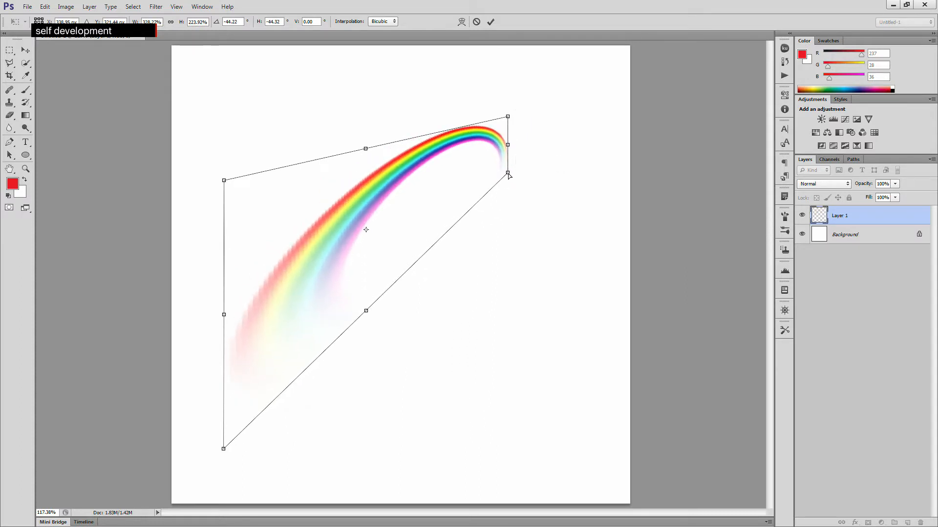
key("Return")
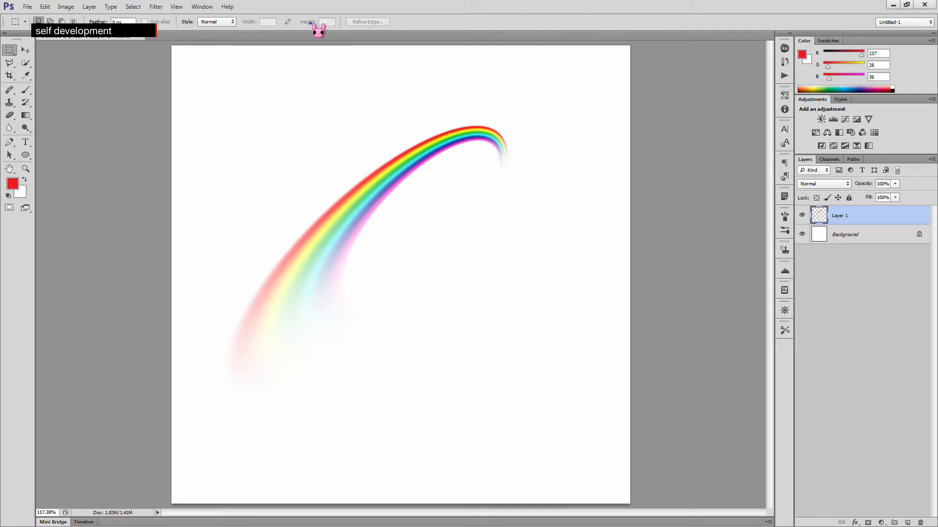
- Close the current document and create a new 800 x 600 pixel document
left_click(147, 37)
left_click(470, 201)
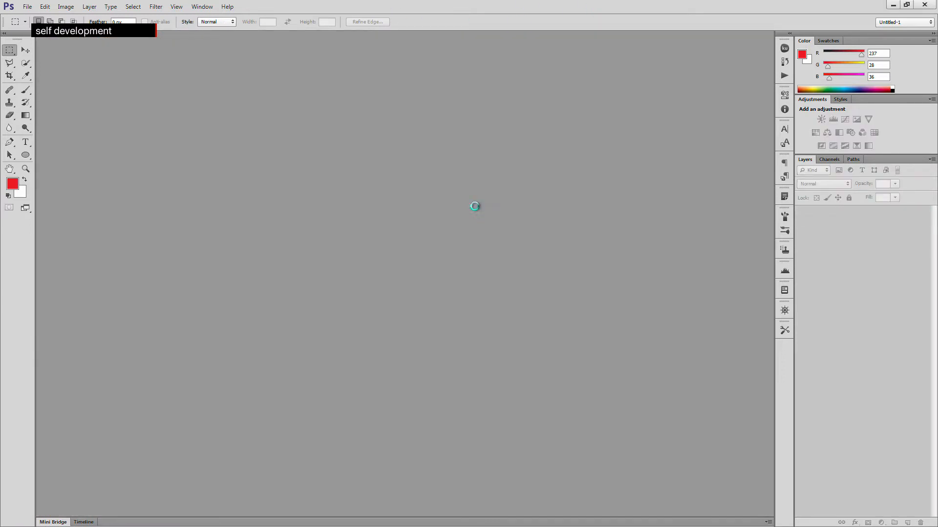
key("ctrl+n")
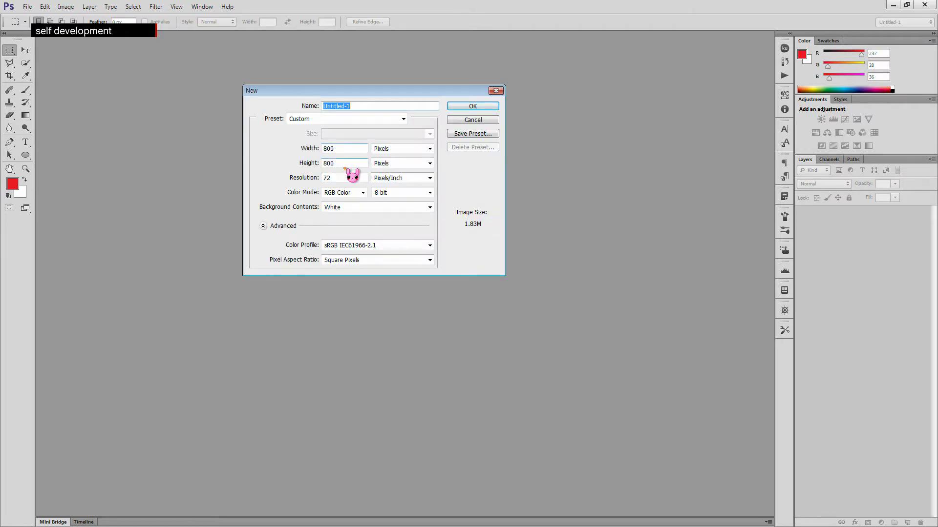
double_click(336, 163)
type("600")
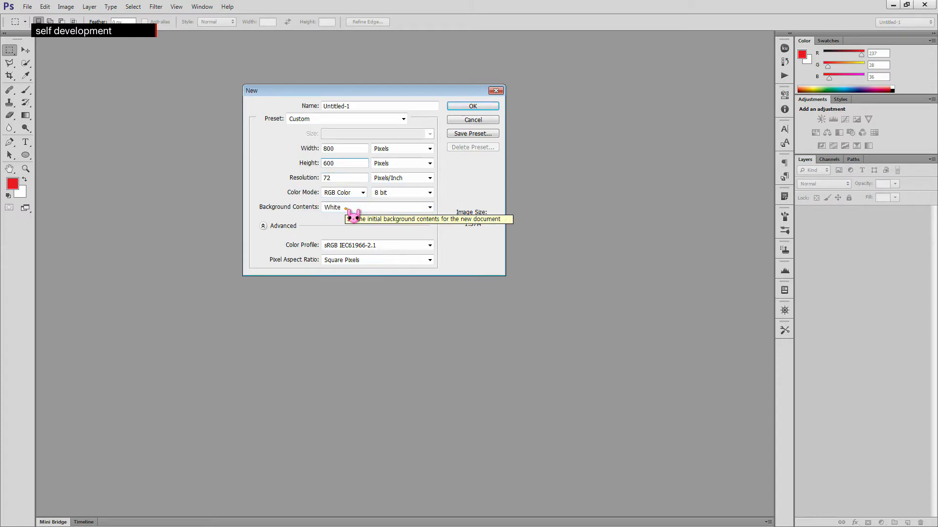
left_click(474, 108)
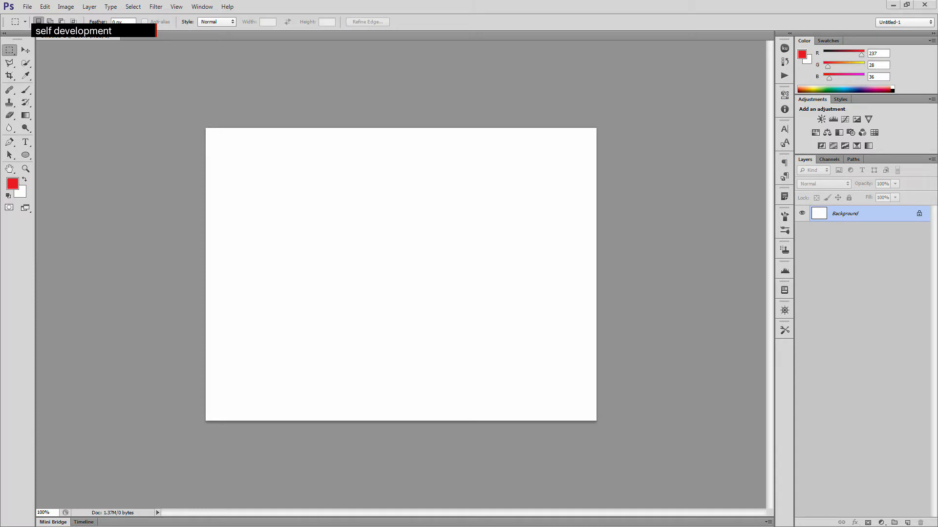
- Select the Gradient tool and choose the Foreground to Transparent gradient preset
left_click(27, 116)
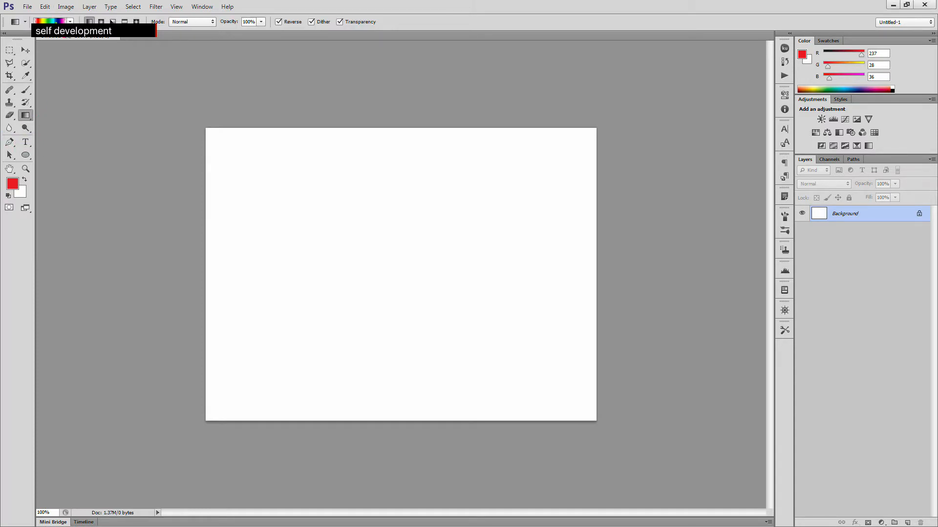
left_click(49, 21)
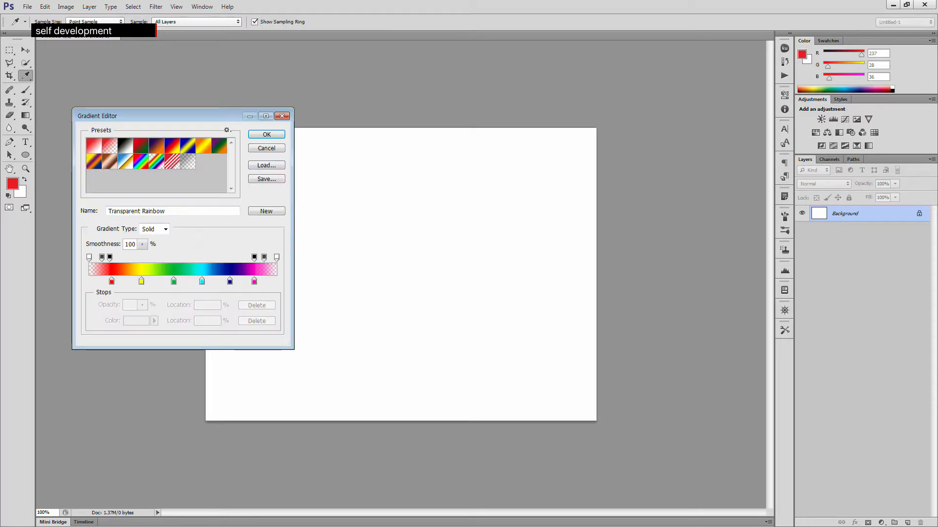
left_click(114, 147)
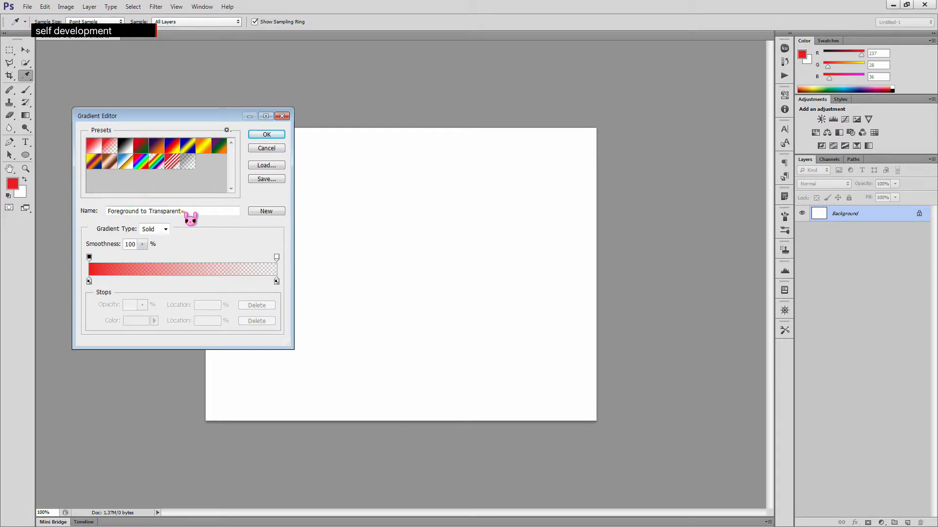
left_click(267, 136)
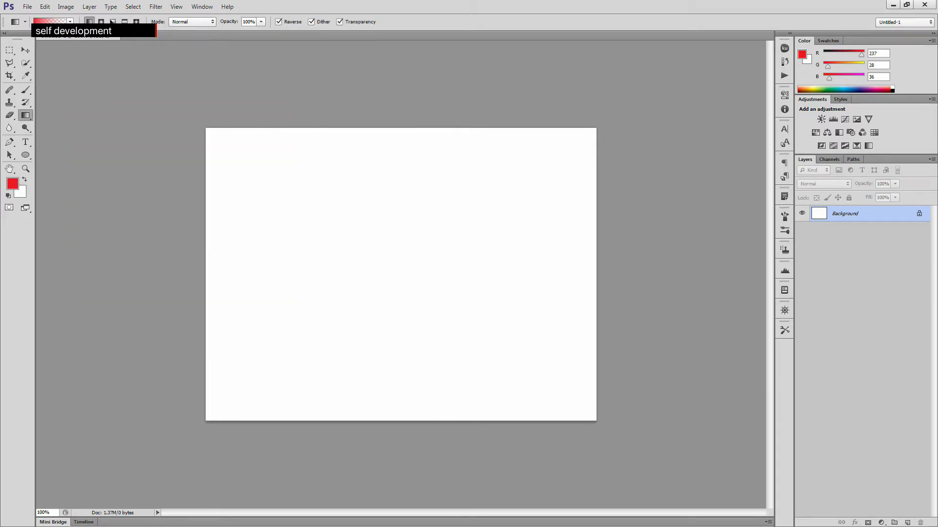
- Set the foreground colour to the light cyan 6ce4f2
left_click(13, 184)
left_click(528, 155)
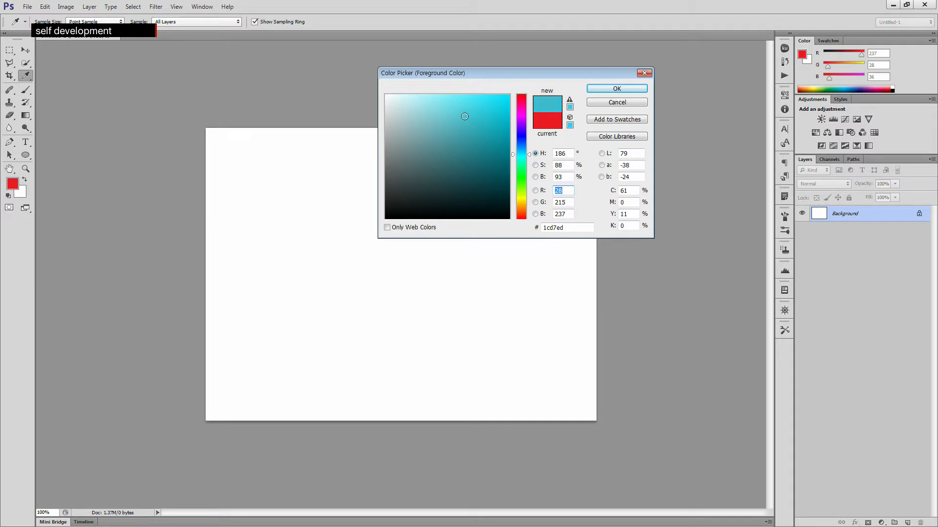
left_click(453, 106)
left_click_drag(452, 107, 453, 100)
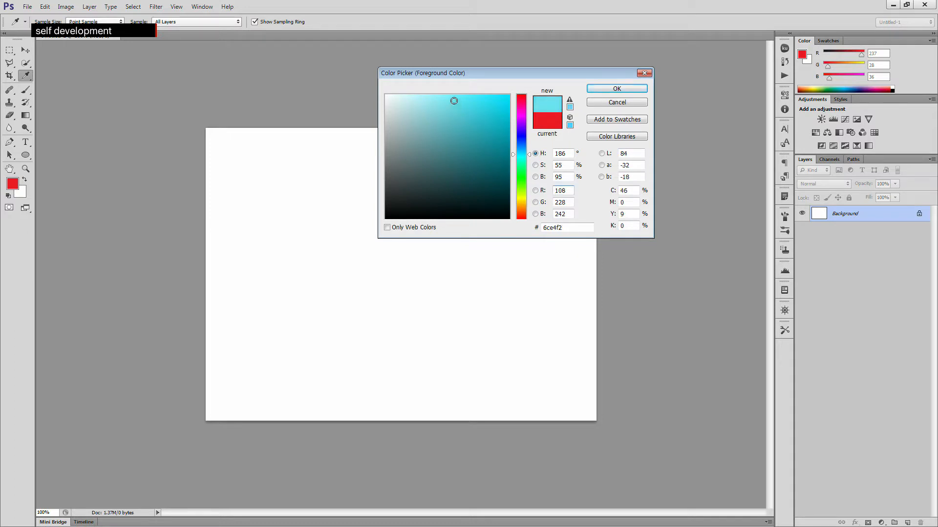
left_click(612, 88)
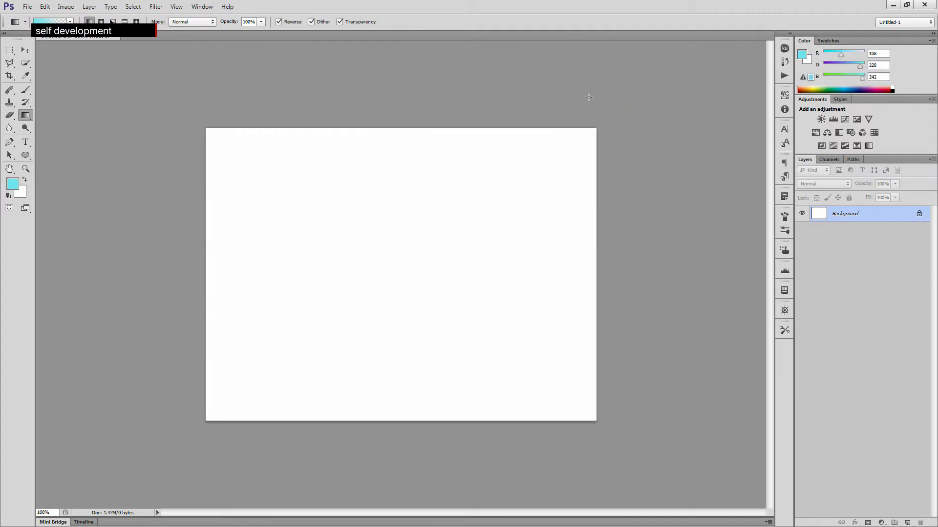
- Copy the foreground's hex value 6ce4f2 and apply it as the background colour
left_click(13, 185)
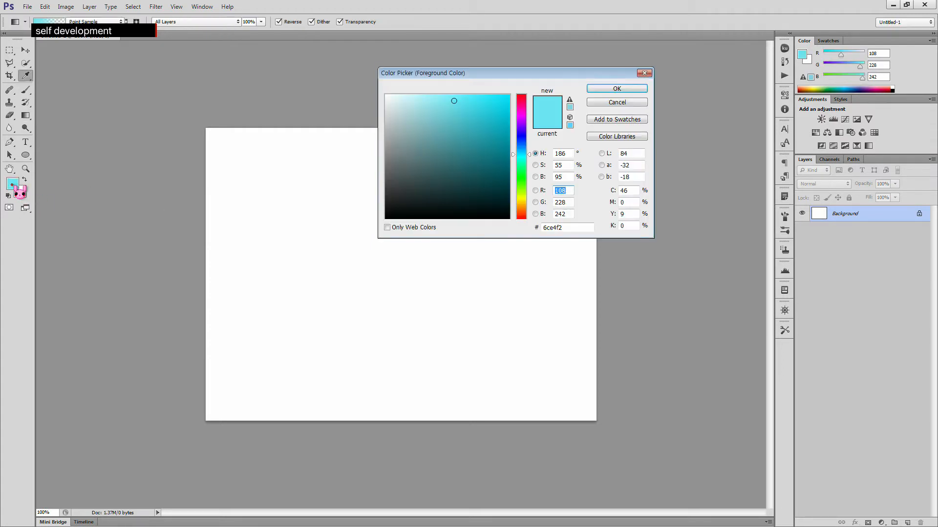
double_click(549, 227)
key("ctrl+c")
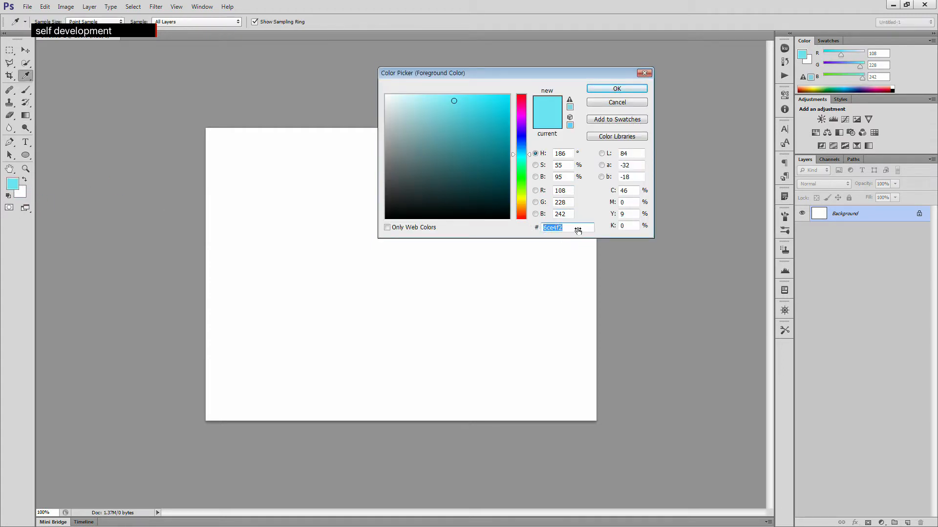
left_click(608, 90)
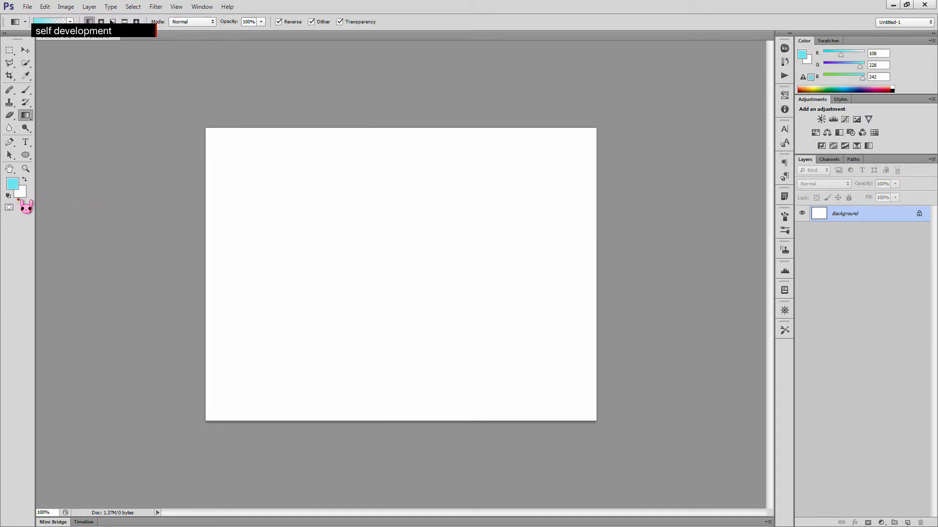
left_click(22, 196)
double_click(567, 228)
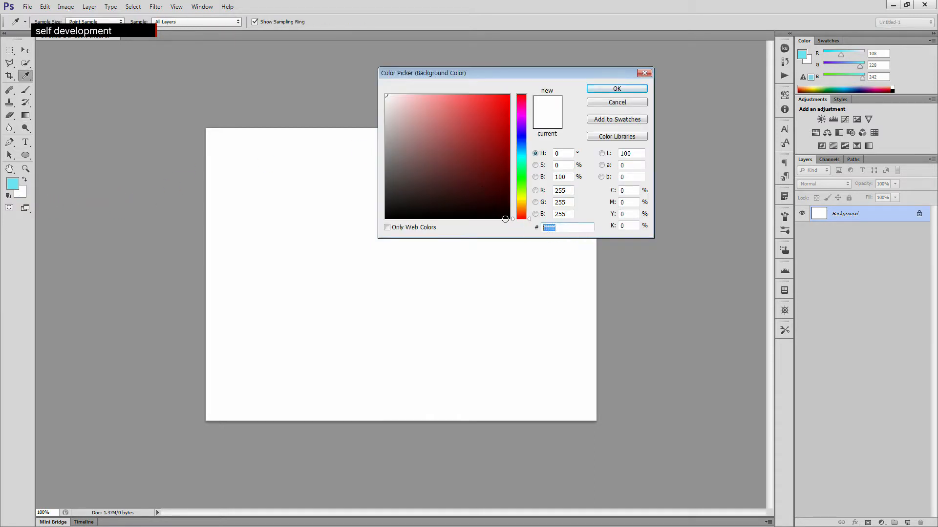
key("ctrl+v")
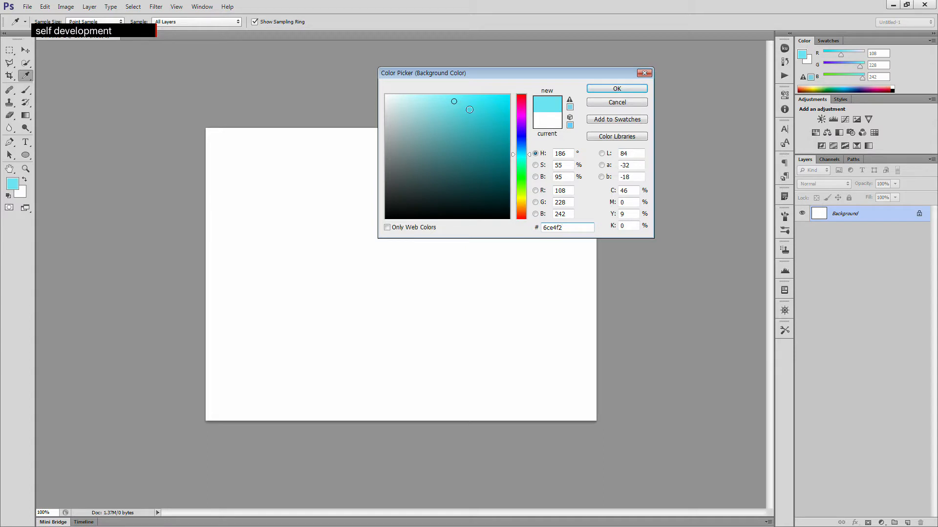
left_click(541, 165)
left_click_drag(528, 151, 529, 181)
left_click(620, 90)
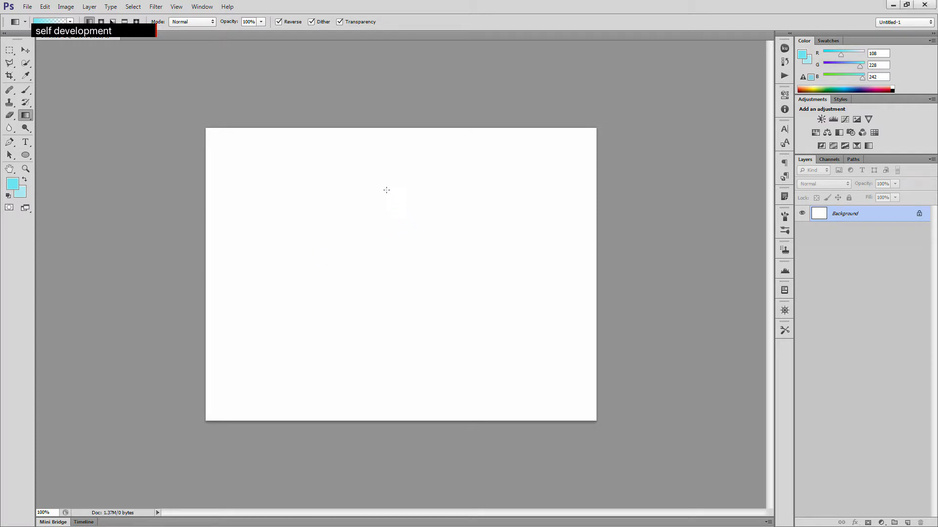
- Try several gradient directions across the background, undoing each one
left_click_drag(379, 182, 386, 268)
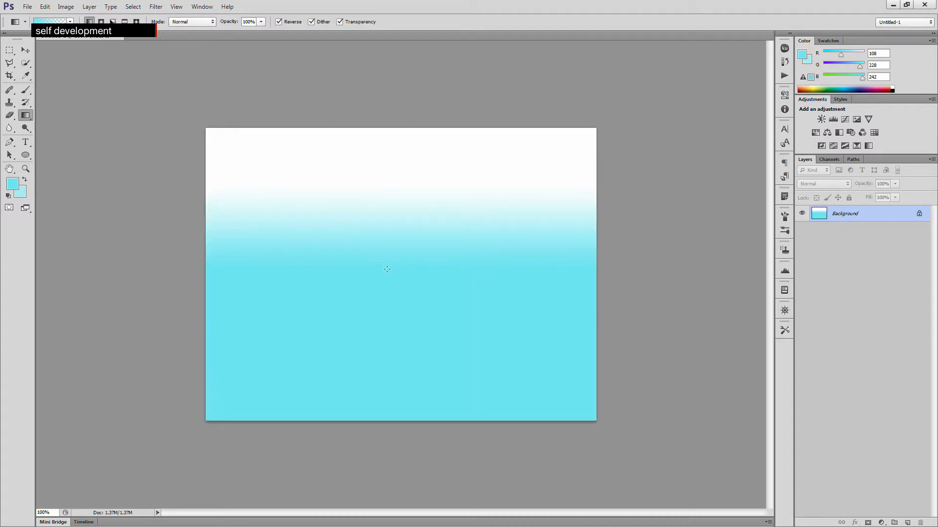
key("ctrl+z")
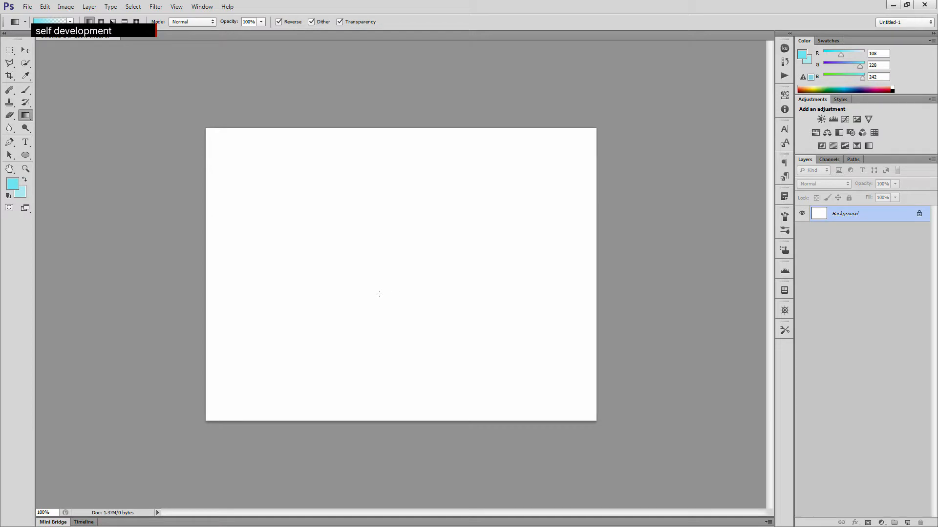
left_click_drag(379, 294, 374, 233)
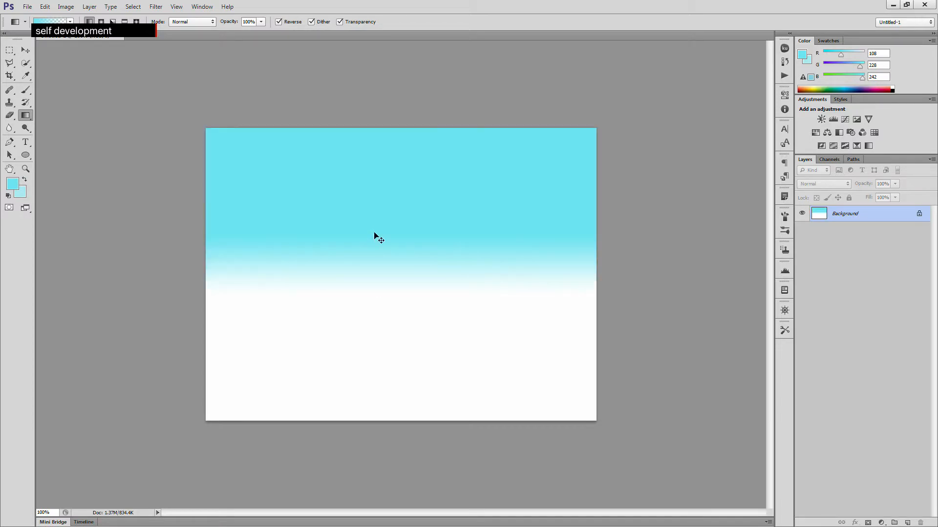
key("ctrl+z")
left_click_drag(311, 258, 394, 252)
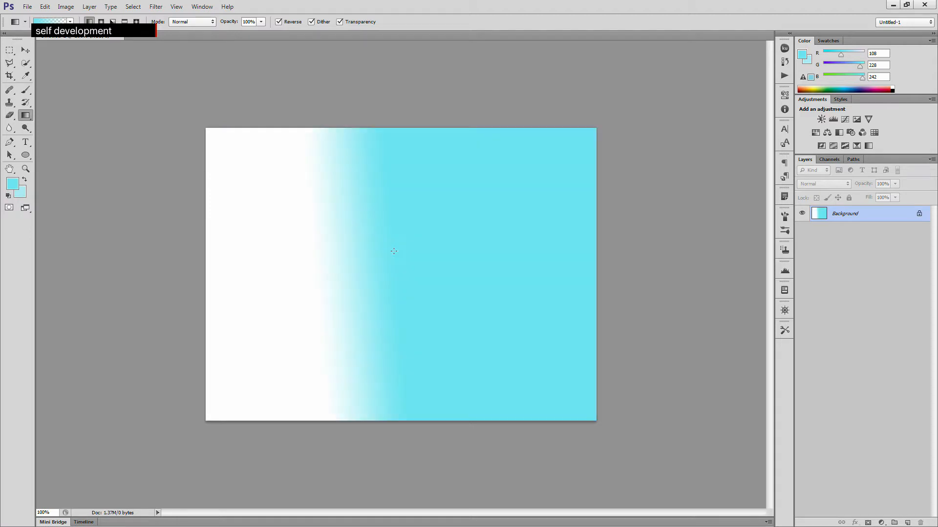
key("ctrl+z")
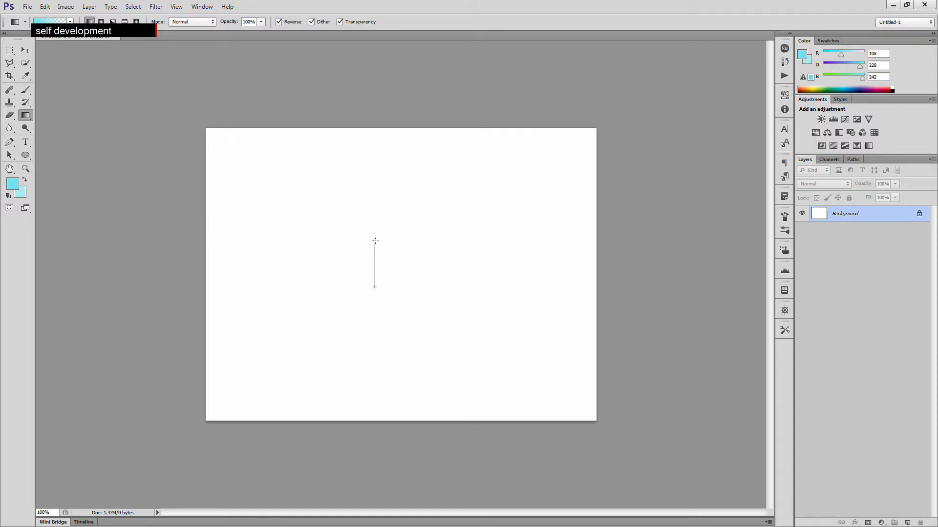
left_click_drag(372, 206, 366, 183)
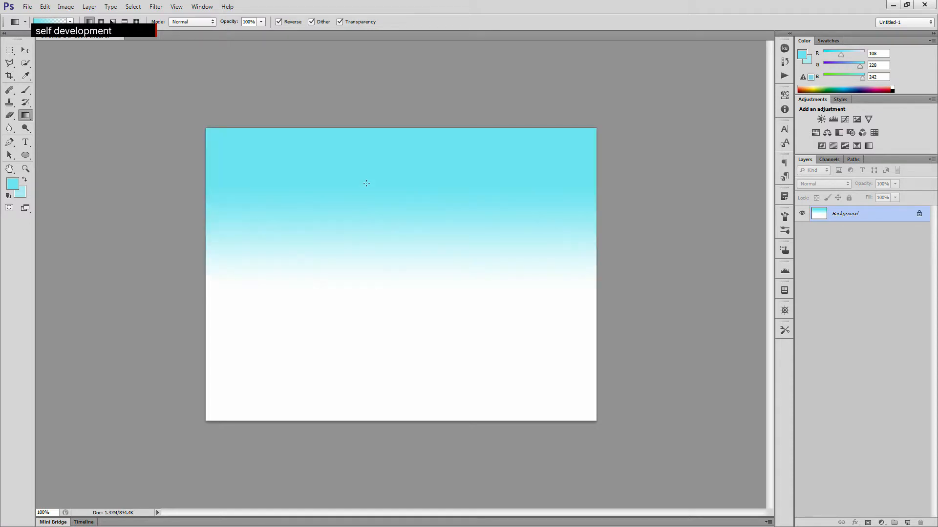
key("ctrl+z")
left_click_drag(379, 379, 366, 167)
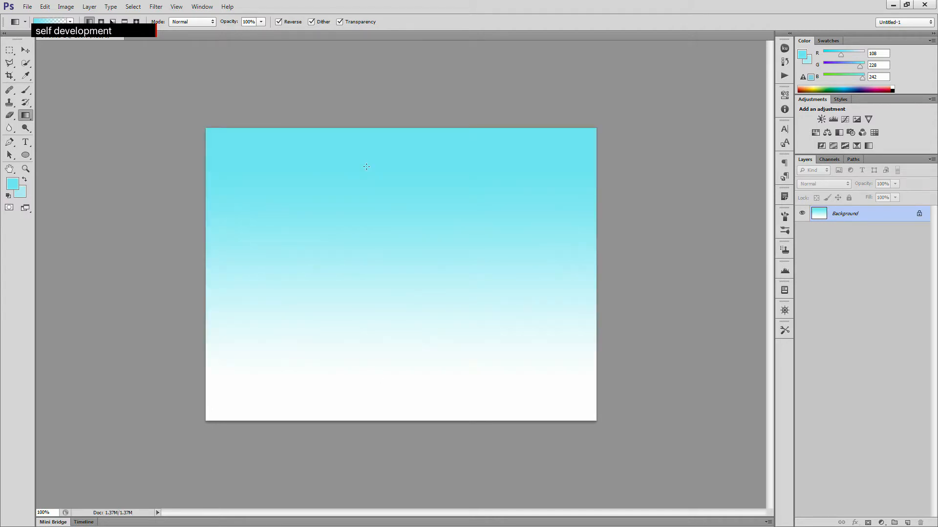
key("ctrl+z")
- Fill the background with a gradient from cyan at the top fading to white at the bottom
left_click_drag(391, 406, 391, 170)
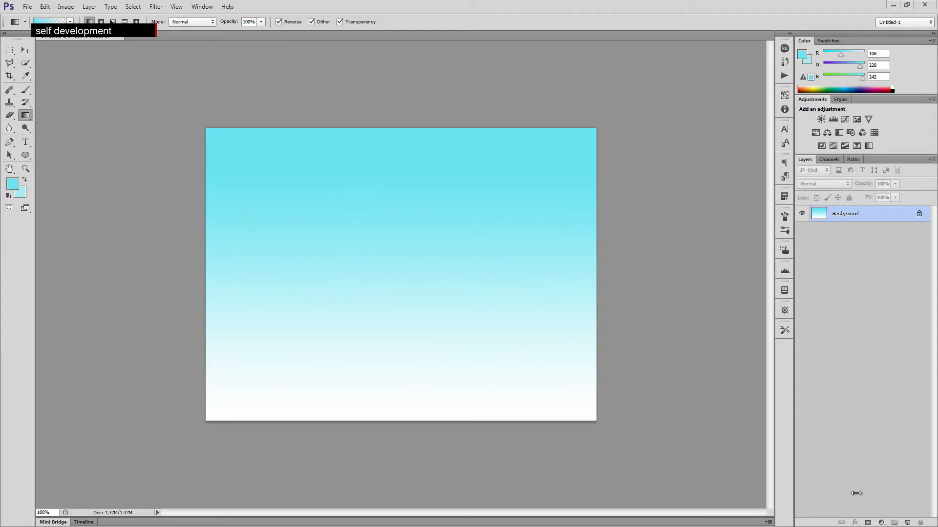
- Add a new empty layer above the background and switch to the Brush tool
left_click(908, 523)
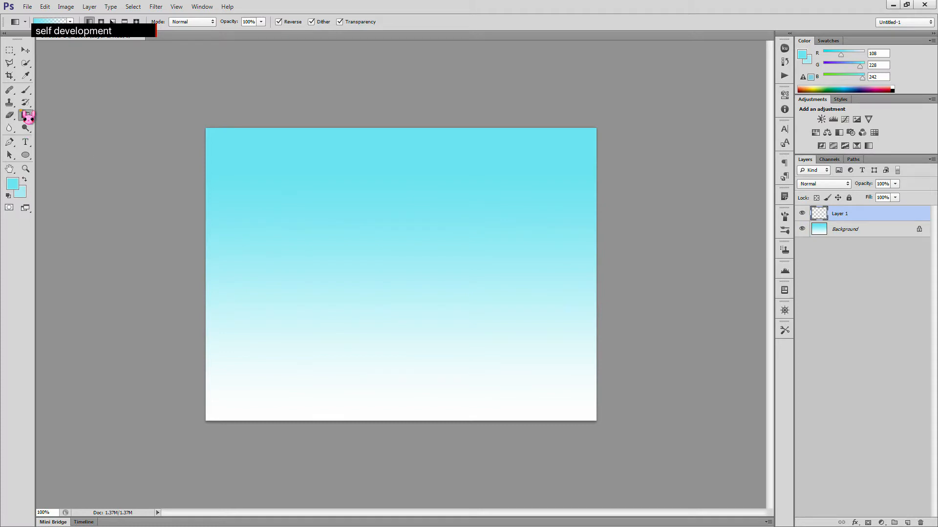
left_click(25, 90)
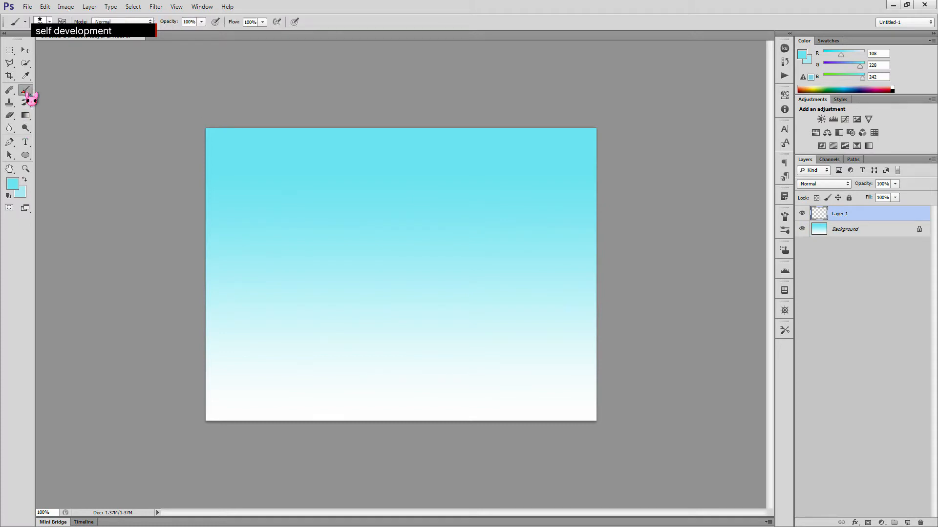
left_click(14, 184)
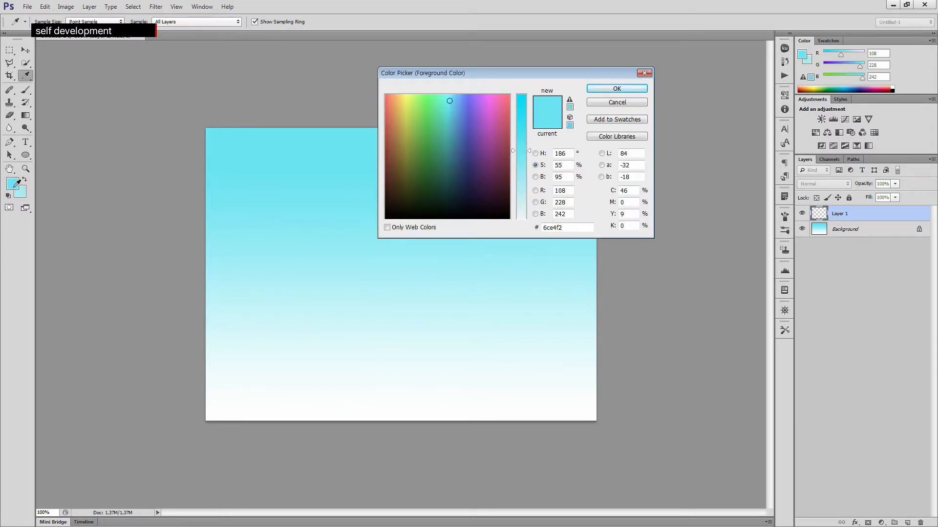
left_click(604, 91)
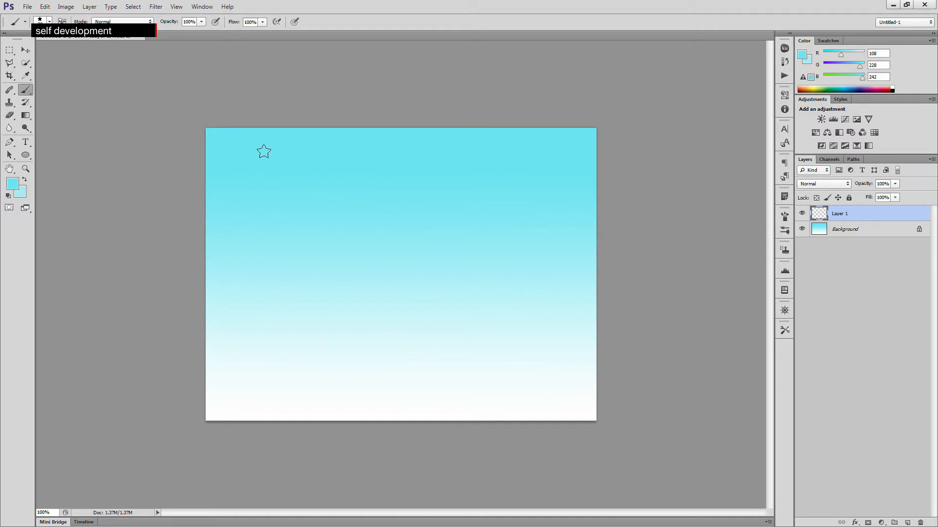
- Set the foreground colour to the orange ff7800
left_click(13, 184)
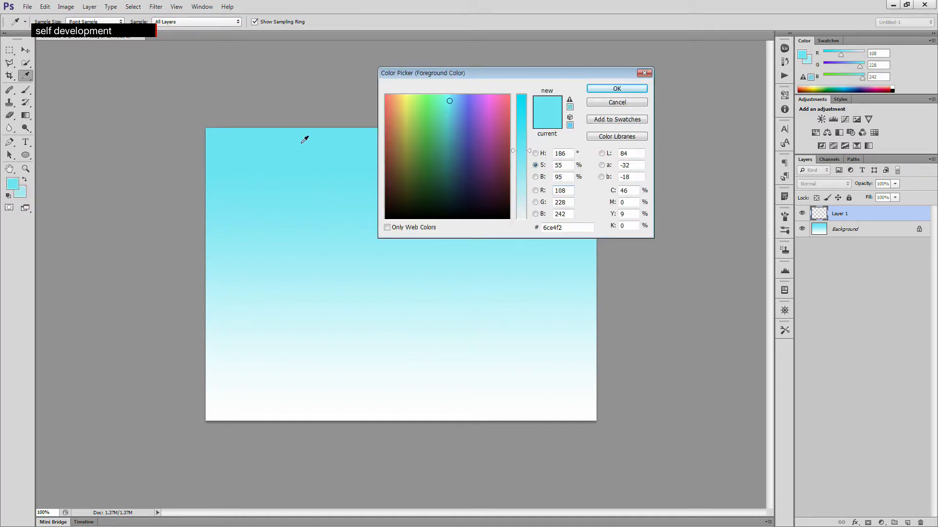
left_click(536, 154)
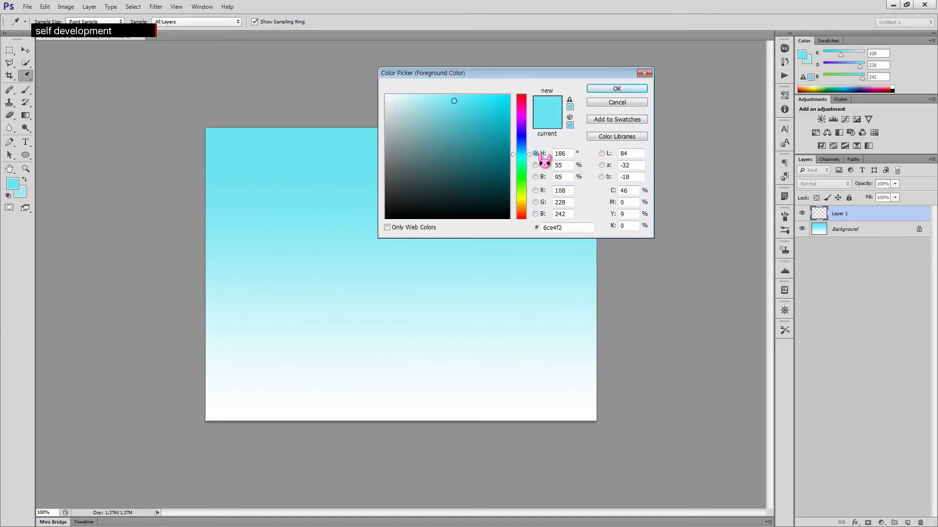
left_click(523, 206)
left_click_drag(526, 206, 527, 210)
left_click_drag(489, 111, 525, 84)
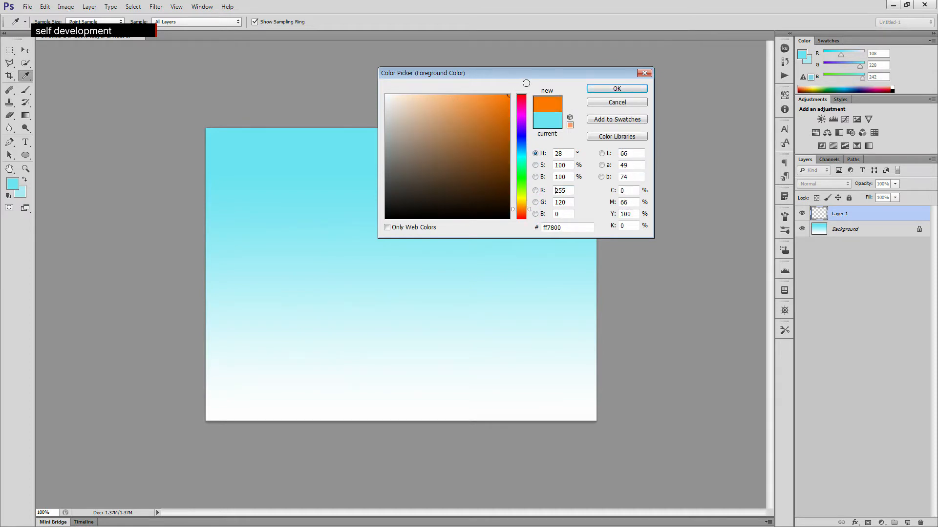
left_click(528, 214)
left_click_drag(533, 220, 536, 208)
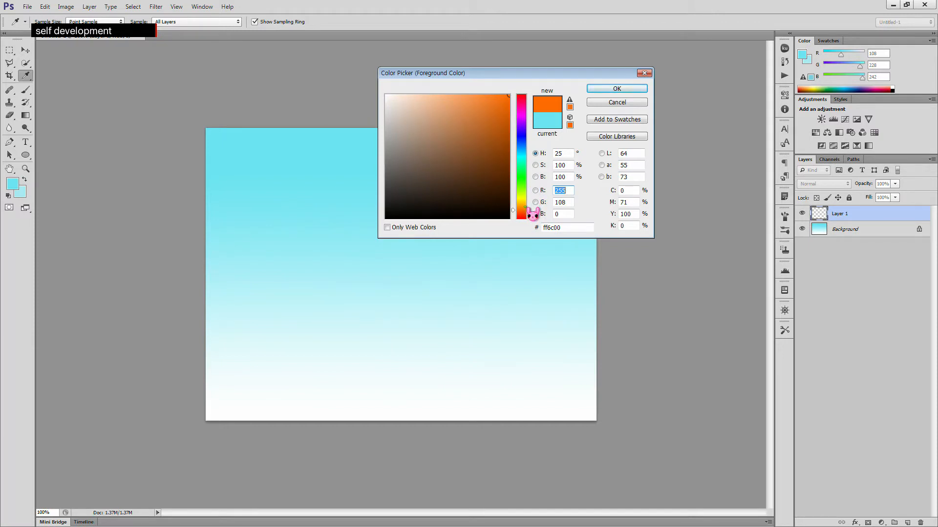
left_click_drag(533, 213, 532, 218)
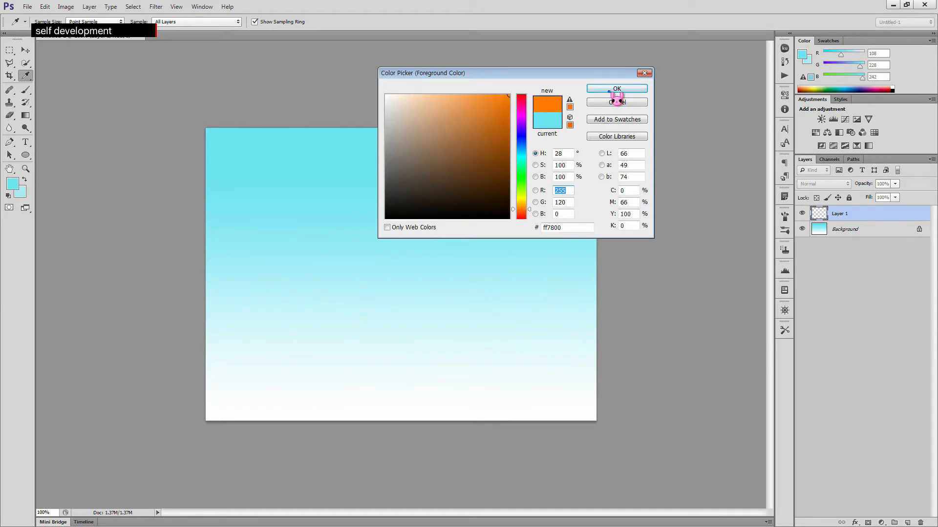
left_click(616, 90)
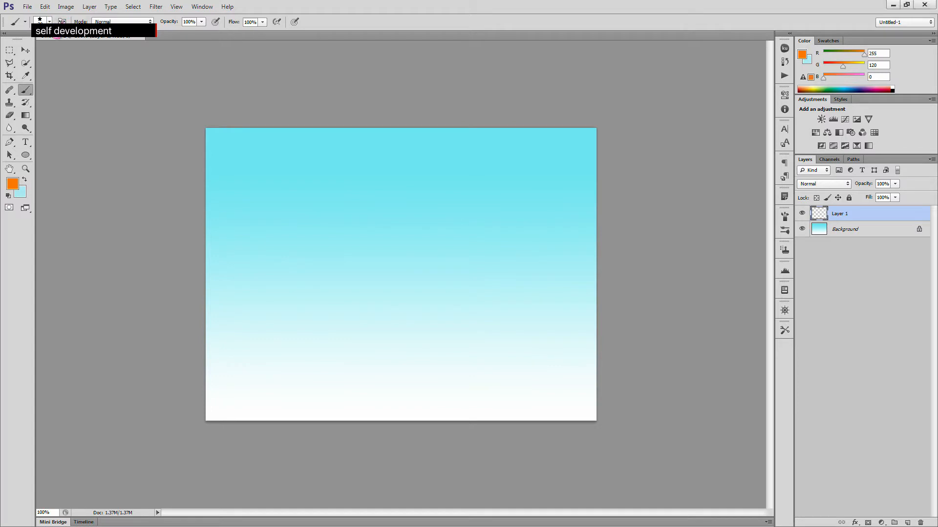
- Choose a hard round brush and set its size to 10 px
left_click(49, 21)
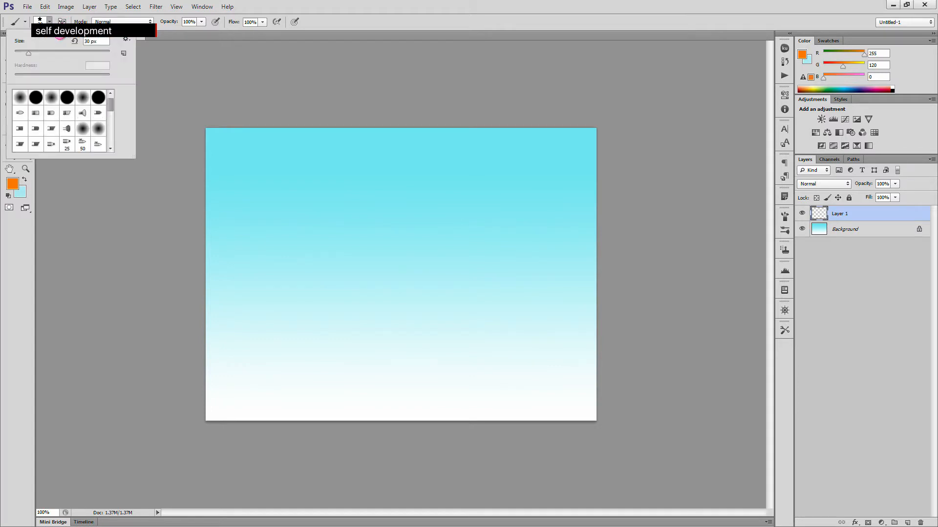
left_click(33, 97)
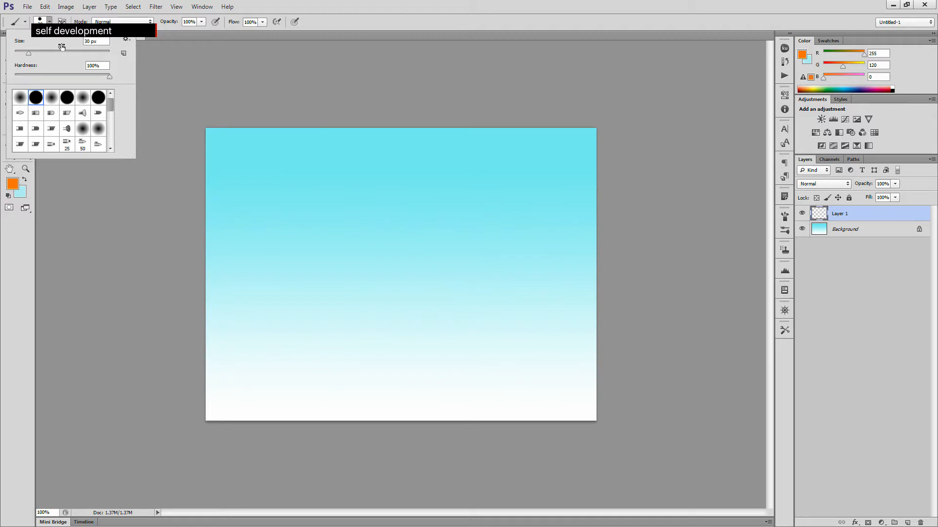
left_click_drag(28, 52, 18, 53)
left_click_drag(88, 42, 56, 47)
type("10")
left_click(150, 21)
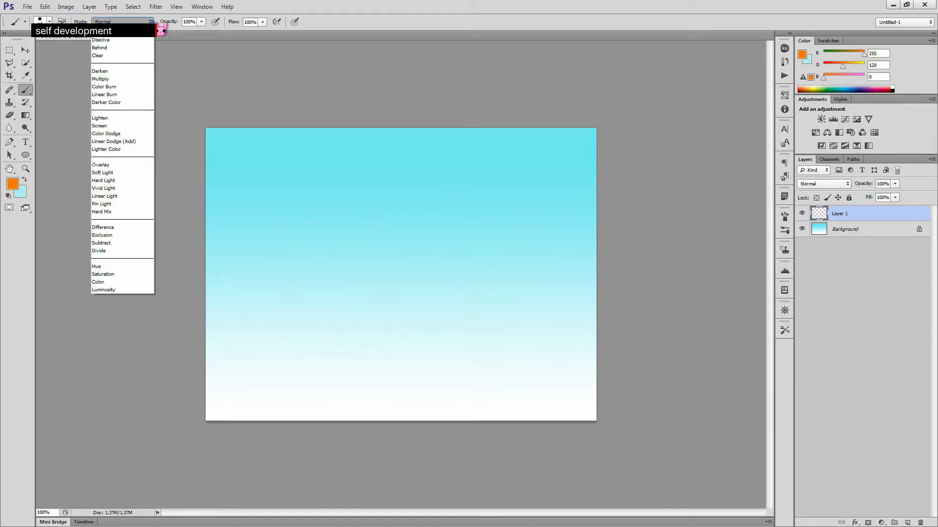
left_click(151, 21)
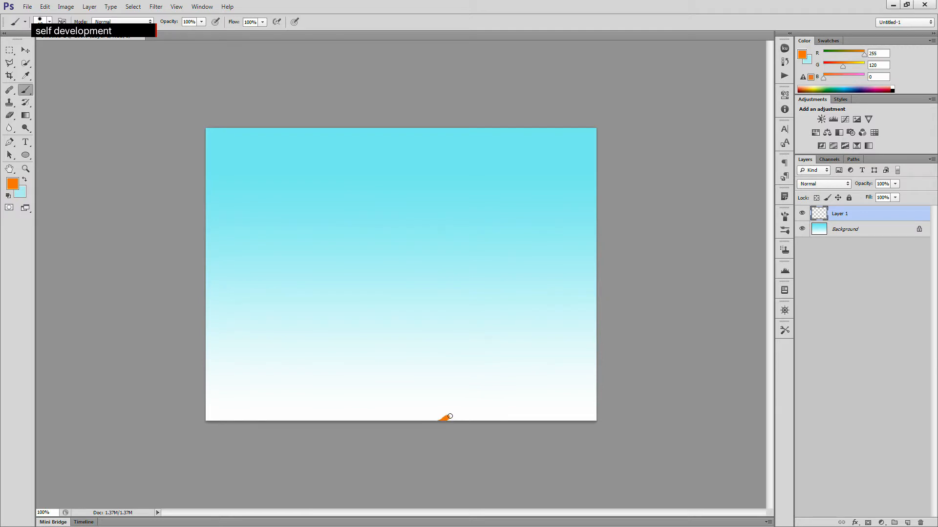
- Undo the stray stroke, then draw the orange outline of a tree trunk on the right with a double-lined branch reaching the top
key("ctrl+z")
mouse_move(499, 403)
left_mouse_down()
mouse_move(540, 365)
mouse_move(544, 332)
mouse_move(535, 134)
left_mouse_up()
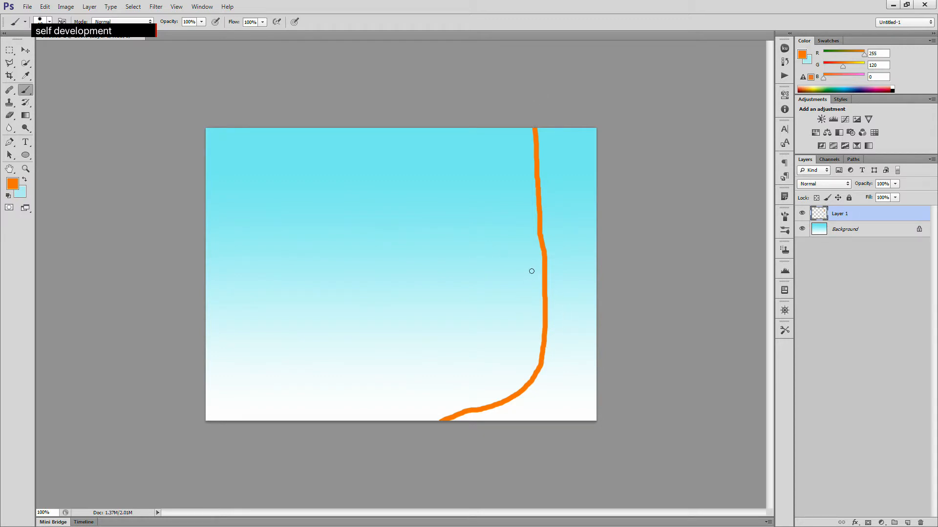
mouse_move(545, 294)
left_mouse_down()
mouse_move(506, 212)
mouse_move(368, 152)
mouse_move(335, 126)
left_mouse_up()
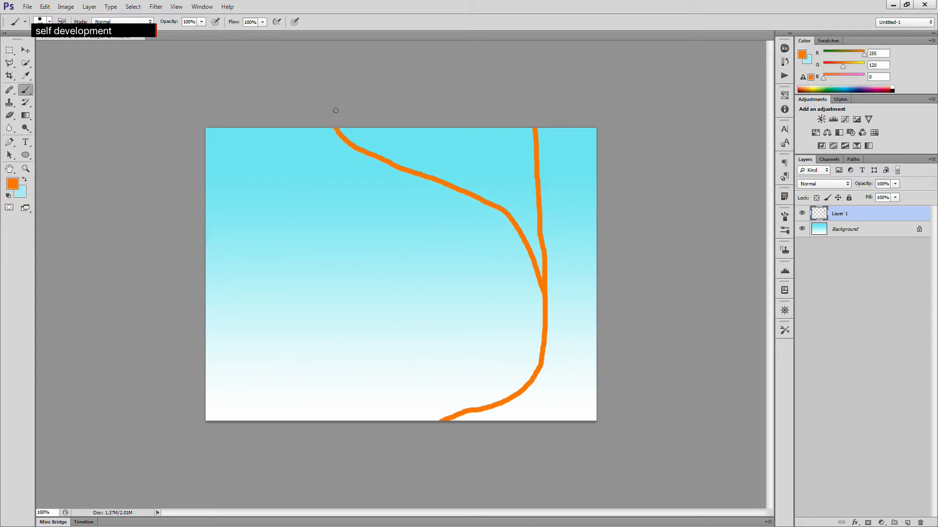
mouse_move(537, 220)
left_mouse_down()
mouse_move(493, 185)
mouse_move(359, 146)
left_mouse_up()
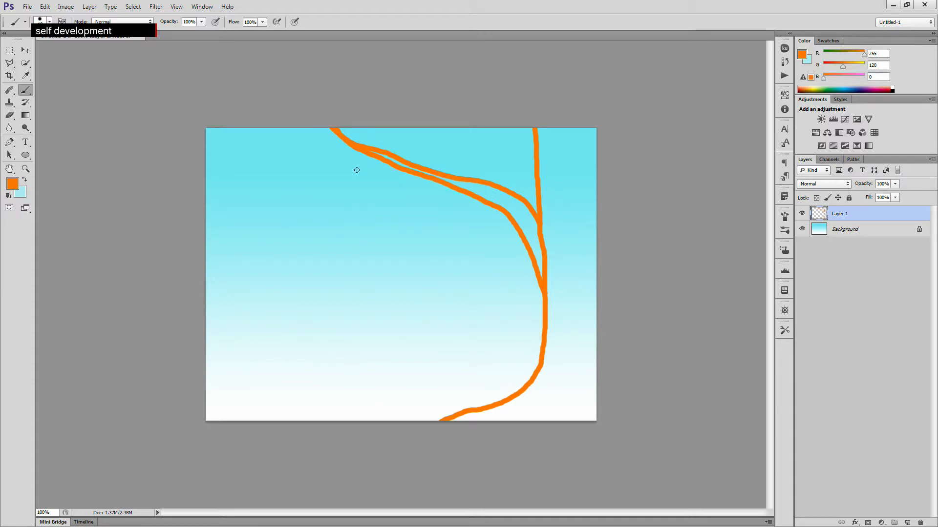
- Darken the foreground colour to a brown-orange by lowering its brightness
left_click(13, 184)
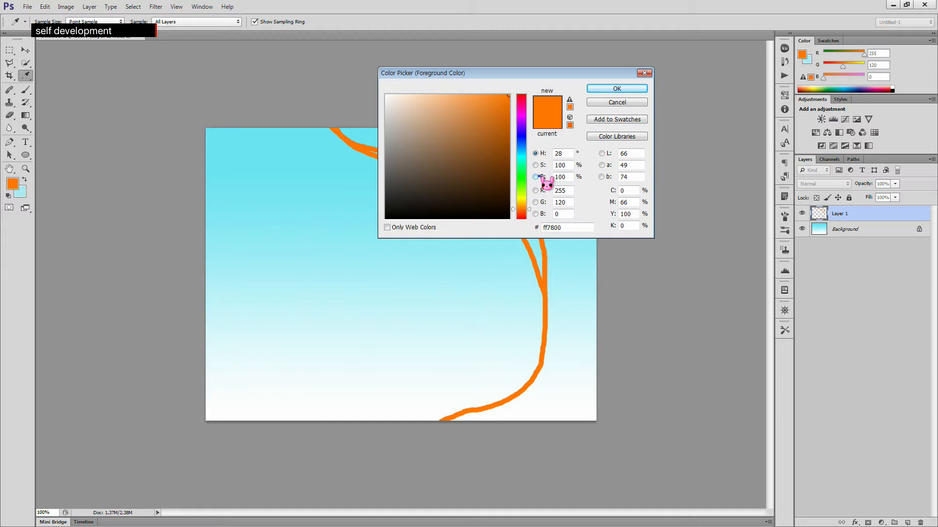
left_click(540, 177)
left_click(521, 126)
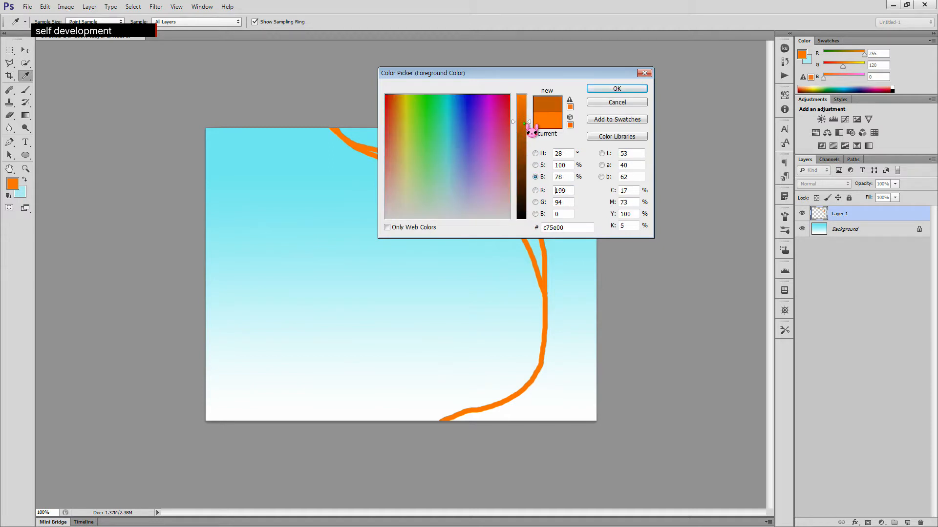
key("b")
left_click(617, 89)
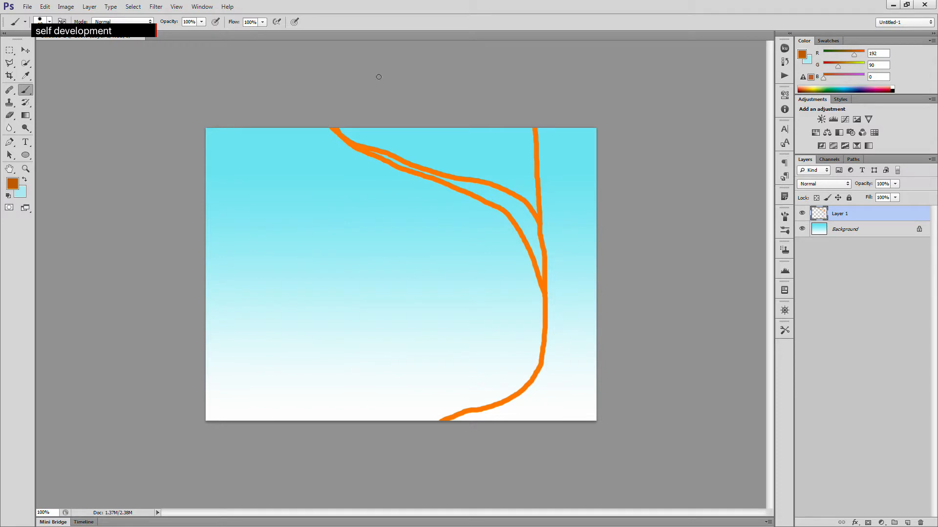
- Set the brush hardness to 0% for a soft edge
left_click(49, 22)
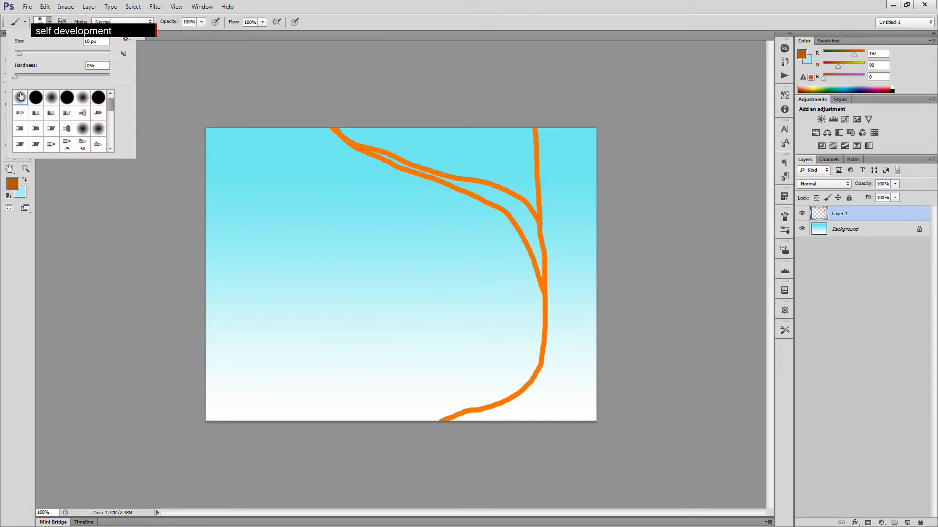
left_click_drag(23, 53, 31, 53)
mouse_move(31, 54)
left_mouse_down()
mouse_move(17, 53)
mouse_move(27, 52)
left_mouse_up()
left_click(336, 8)
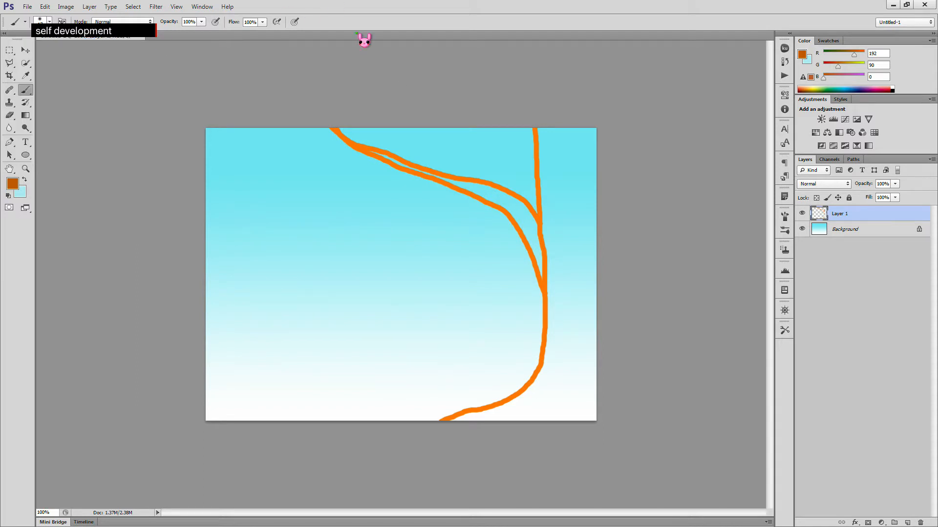
- Paint soft vertical bark streaks inside the trunk, undoing one misplaced stroke
left_click_drag(558, 152, 557, 216)
left_click_drag(562, 289, 563, 320)
mouse_move(564, 360)
left_mouse_down()
mouse_move(554, 390)
mouse_move(505, 412)
left_mouse_up()
left_click_drag(567, 406, 569, 423)
left_click_drag(598, 346, 582, 378)
key("ctrl+z")
left_click_drag(586, 348, 589, 398)
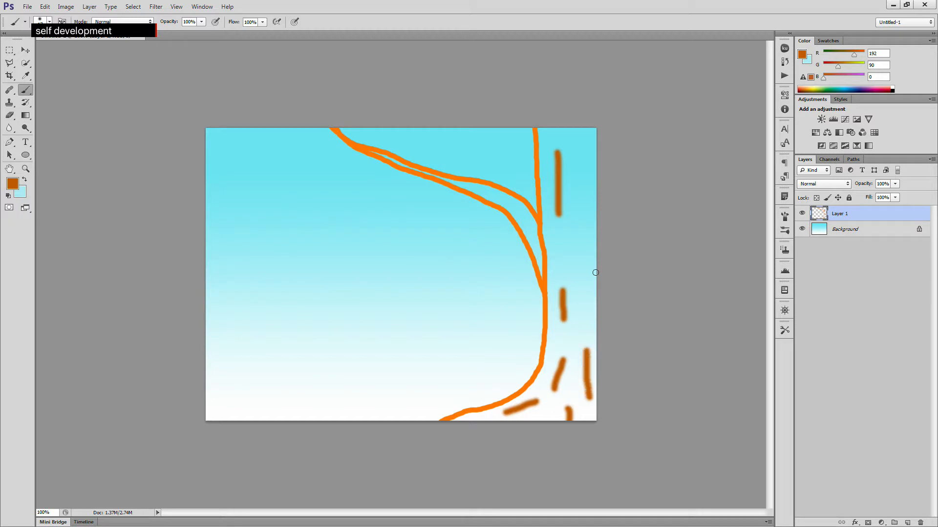
left_click_drag(586, 264, 585, 327)
left_click_drag(573, 180, 582, 252)
left_click_drag(584, 129, 588, 158)
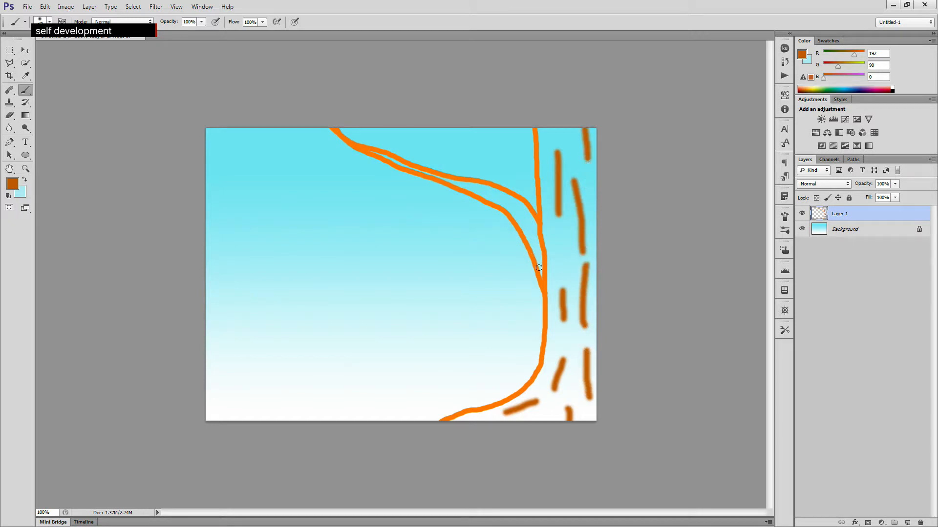
- Paint soft shading strokes along the branch's lower edge and the trunk's inner edge
mouse_move(542, 264)
left_mouse_down()
mouse_move(499, 201)
mouse_move(443, 180)
left_mouse_up()
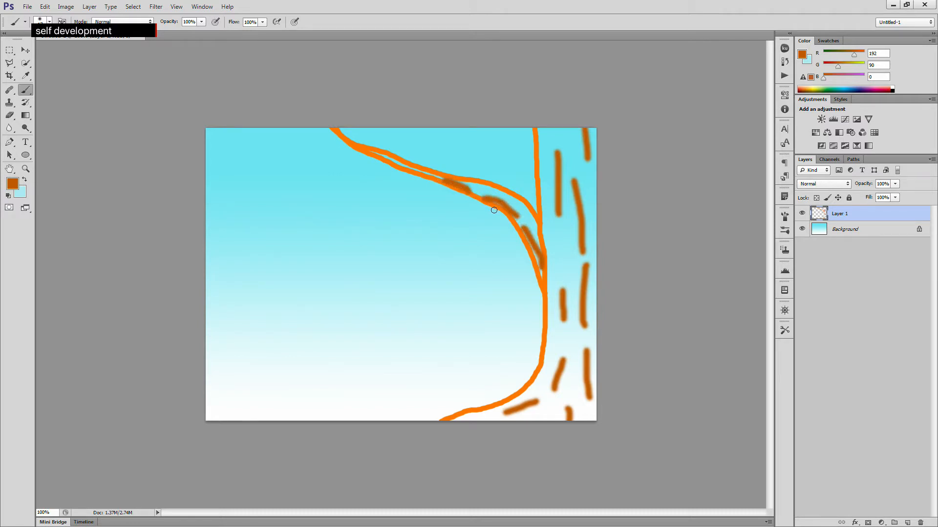
mouse_move(520, 221)
left_mouse_down()
mouse_move(552, 266)
mouse_move(544, 281)
mouse_move(549, 347)
left_mouse_up()
left_click_drag(545, 299, 548, 347)
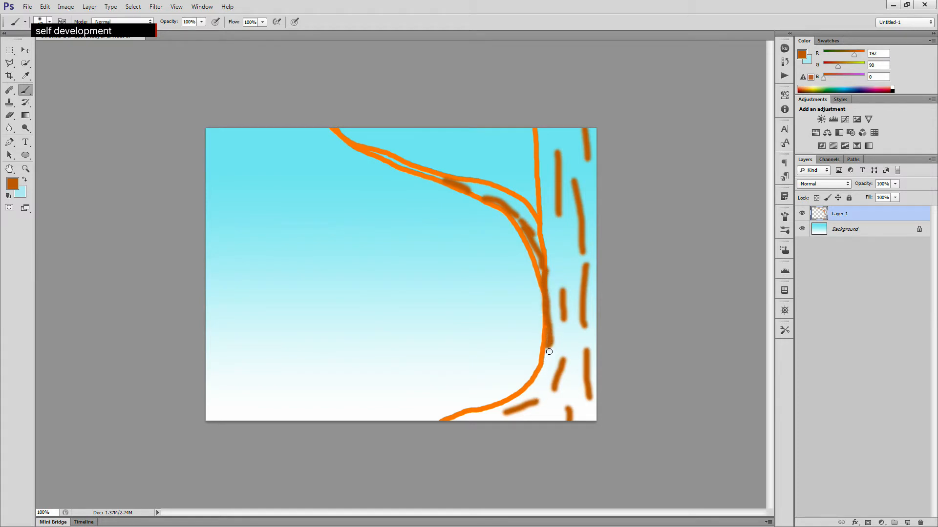
- Set the foreground colour to the orange-brown d06200
left_click(13, 183)
left_click_drag(520, 126, 521, 117)
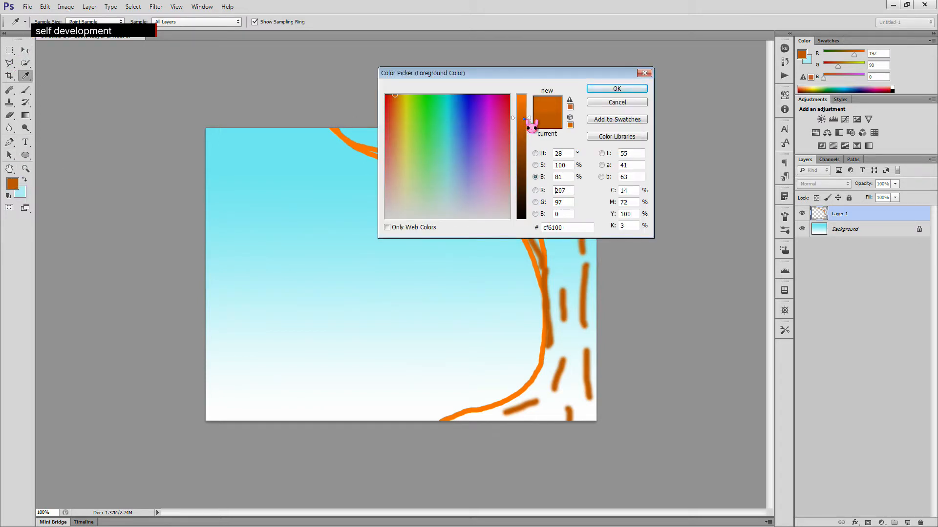
left_click(598, 91)
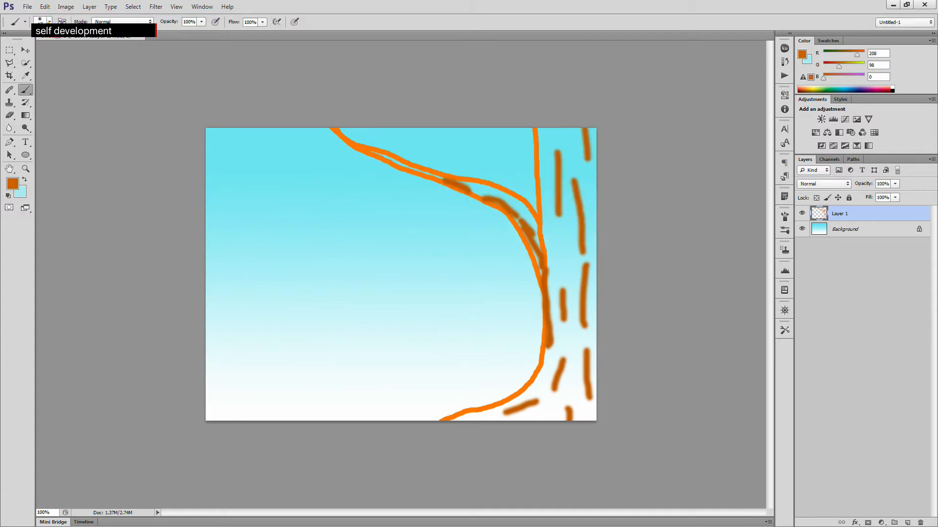
- Set the brush opacity to 50%
left_click(49, 22)
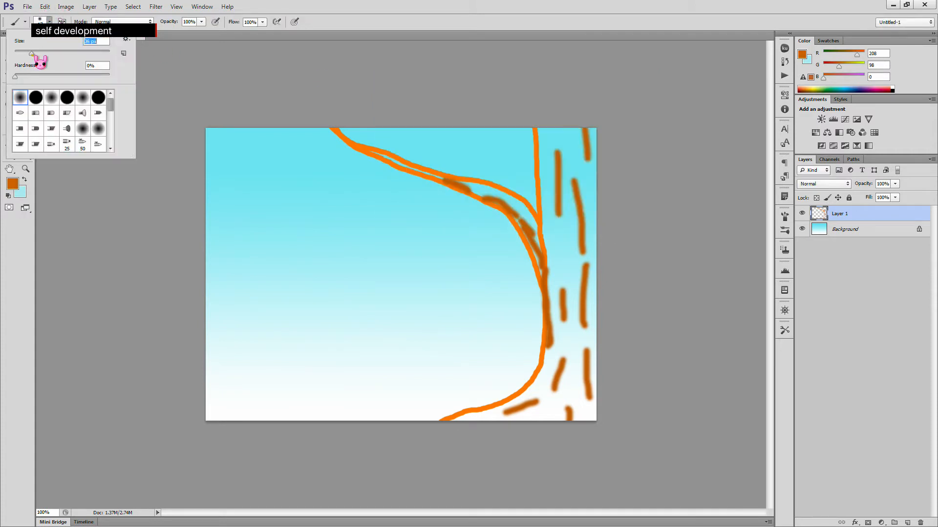
left_click(252, 23)
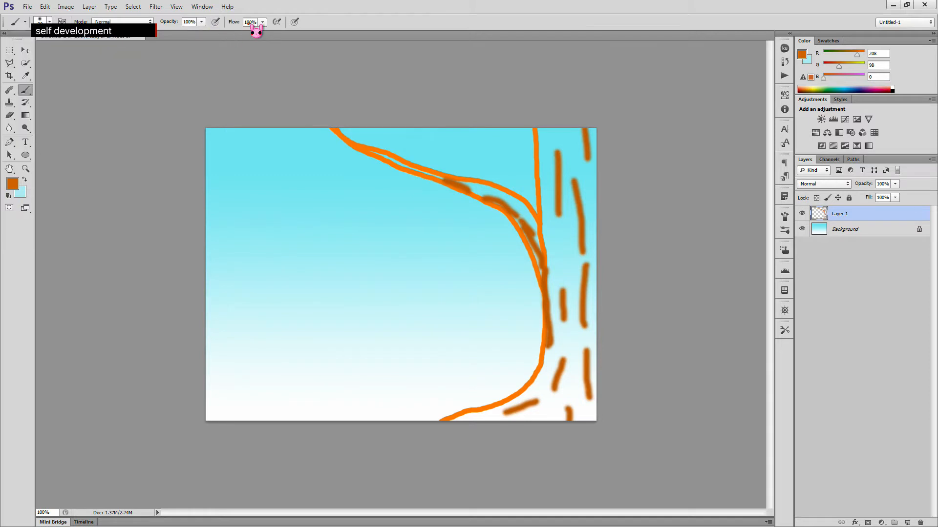
left_click(192, 22)
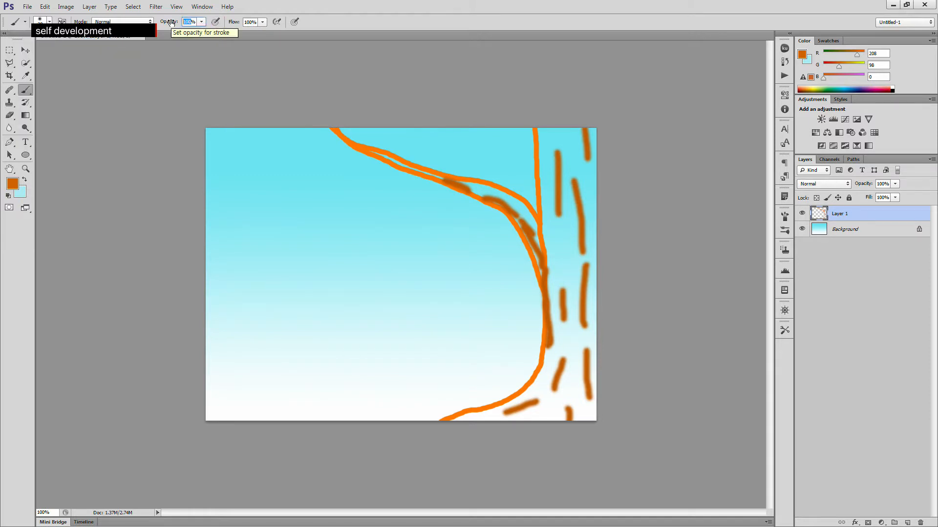
type("50")
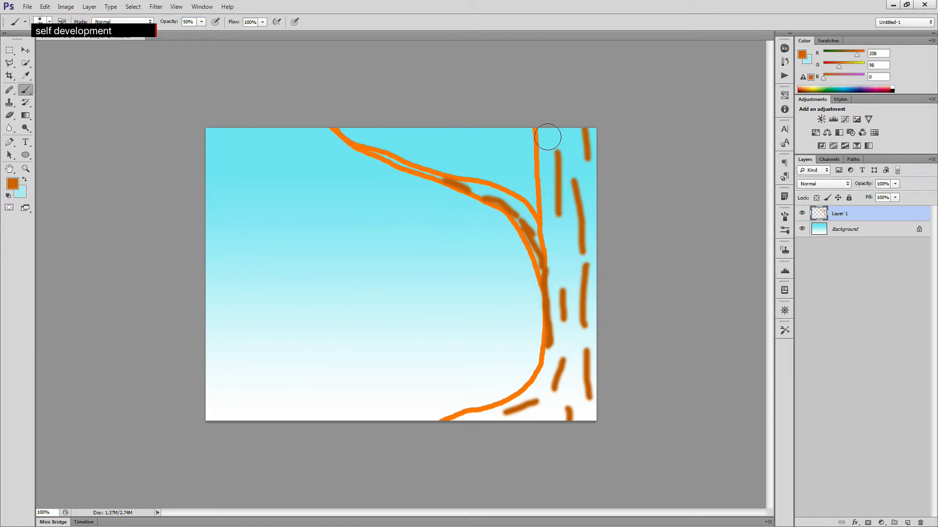
- Fill the trunk with soft semi-transparent brown strokes from top to bottom
left_click_drag(548, 127, 571, 235)
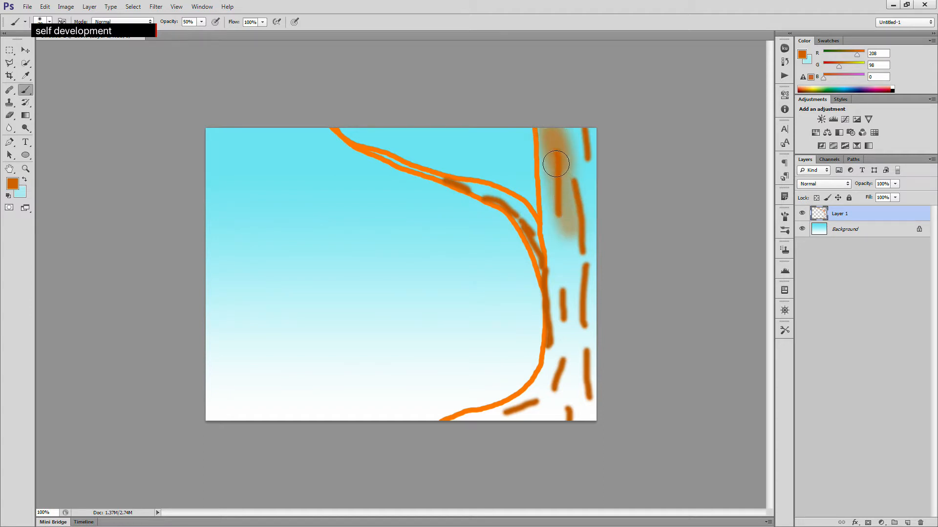
mouse_move(555, 157)
left_mouse_down()
mouse_move(572, 243)
mouse_move(569, 293)
left_mouse_up()
mouse_move(561, 230)
left_mouse_down()
mouse_move(554, 390)
mouse_move(537, 420)
mouse_move(553, 389)
mouse_move(507, 437)
mouse_move(494, 440)
mouse_move(524, 407)
mouse_move(491, 423)
left_mouse_up()
mouse_move(559, 423)
left_mouse_down()
mouse_move(594, 370)
mouse_move(595, 334)
mouse_move(590, 379)
mouse_move(573, 383)
mouse_move(595, 264)
mouse_move(577, 119)
left_mouse_up()
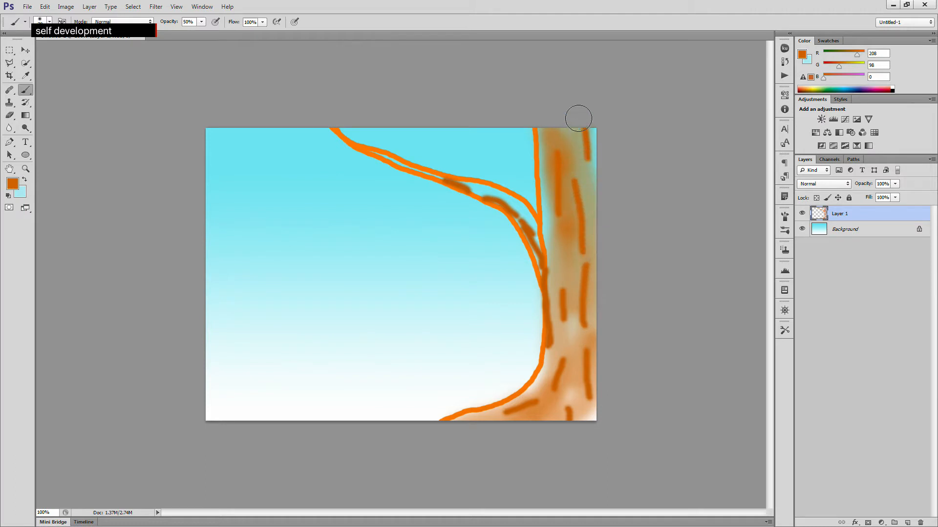
left_click_drag(597, 342, 580, 430)
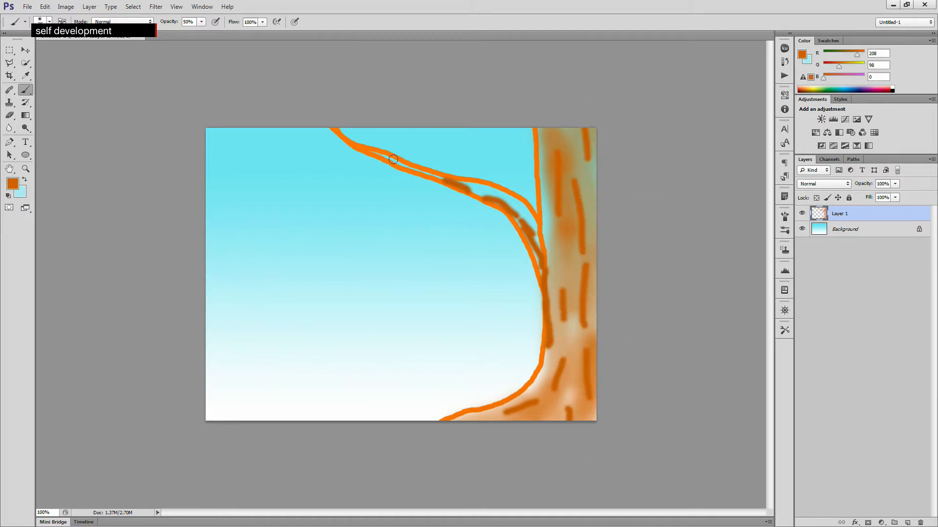
- Paint more soft orange-brown strokes along the branch's underside and the trunk's left edge and base
mouse_move(372, 151)
left_mouse_down()
mouse_move(504, 194)
mouse_move(493, 199)
mouse_move(517, 226)
left_mouse_up()
left_click_drag(549, 256, 561, 289)
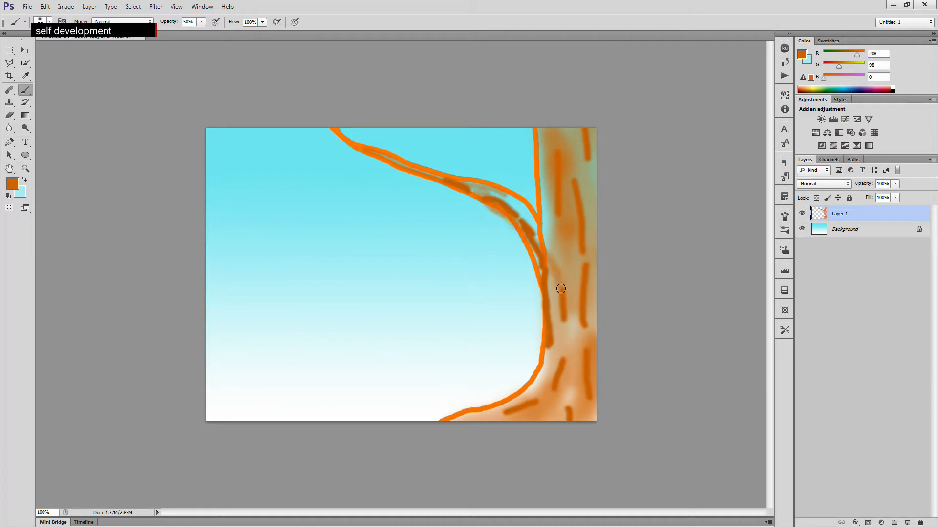
left_click_drag(530, 250, 552, 290)
mouse_move(505, 216)
left_mouse_down()
mouse_move(549, 249)
mouse_move(519, 200)
mouse_move(549, 238)
left_mouse_up()
mouse_move(545, 127)
left_mouse_down()
mouse_move(540, 222)
mouse_move(551, 299)
mouse_move(542, 372)
mouse_move(494, 431)
left_mouse_up()
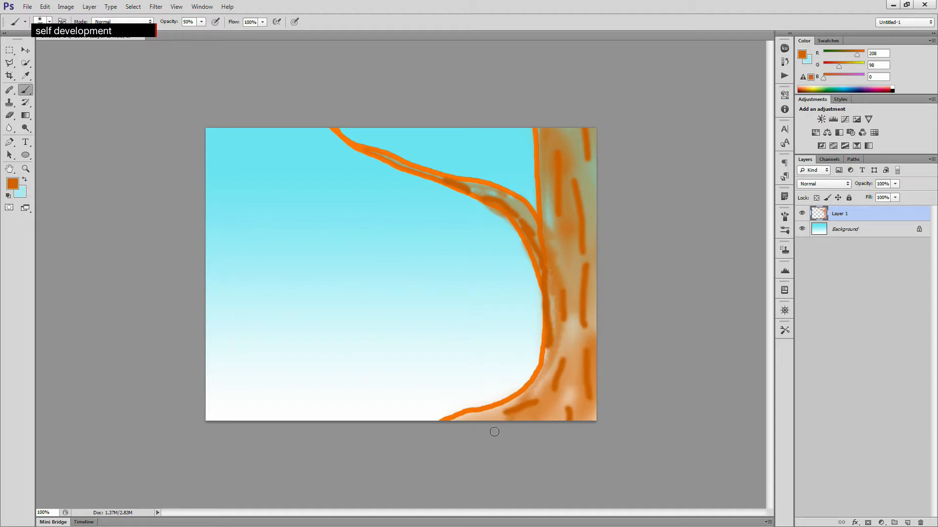
left_click_drag(558, 375, 541, 427)
left_click_drag(571, 396, 570, 422)
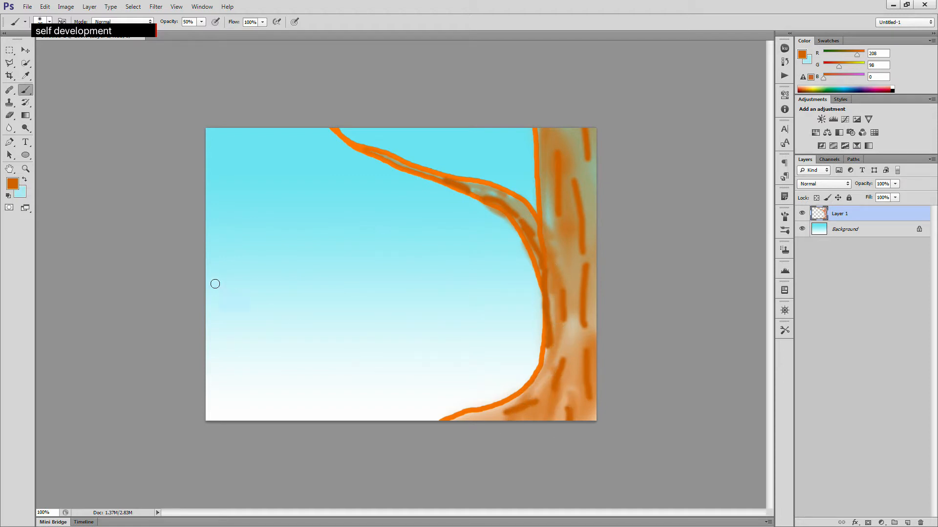
- Set the foreground colour to the darker brown af5200
left_click(12, 183)
left_click(526, 132)
left_click(609, 88)
- Paint af5200 strokes down the trunk, across its base and along the branch
mouse_move(552, 141)
left_mouse_down()
mouse_move(542, 206)
mouse_move(547, 245)
mouse_move(552, 224)
mouse_move(548, 332)
mouse_move(535, 380)
mouse_move(539, 332)
mouse_move(526, 388)
mouse_move(487, 423)
left_mouse_up()
mouse_move(520, 396)
left_mouse_down()
mouse_move(440, 420)
mouse_move(487, 421)
left_mouse_up()
left_click_drag(579, 345, 576, 420)
left_click_drag(586, 348, 581, 422)
left_click_drag(563, 369, 538, 438)
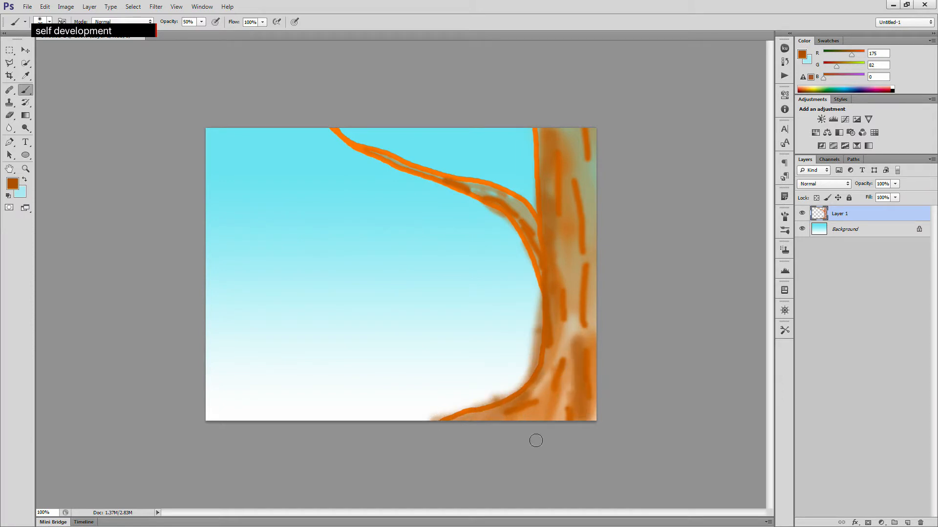
mouse_move(589, 219)
left_mouse_down()
mouse_move(580, 317)
mouse_move(568, 235)
mouse_move(567, 337)
left_mouse_up()
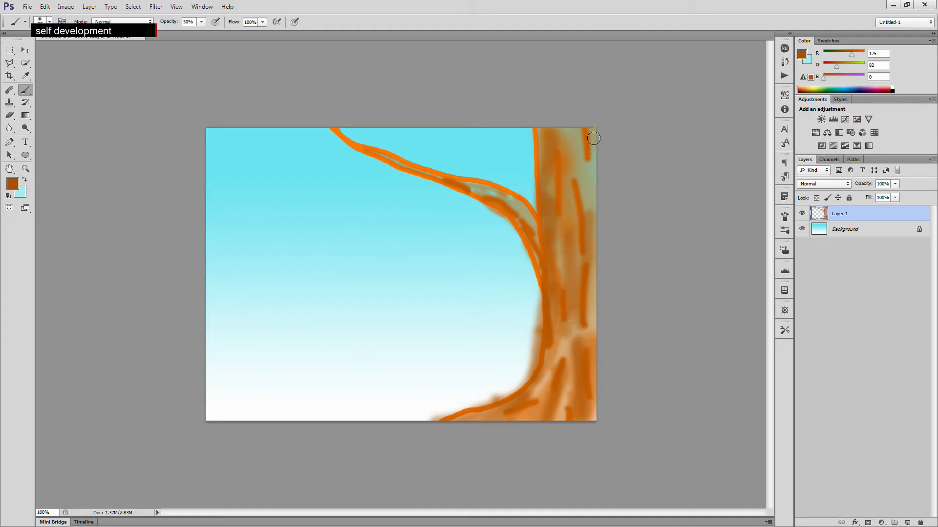
left_click_drag(594, 140, 592, 241)
left_click_drag(405, 162, 340, 138)
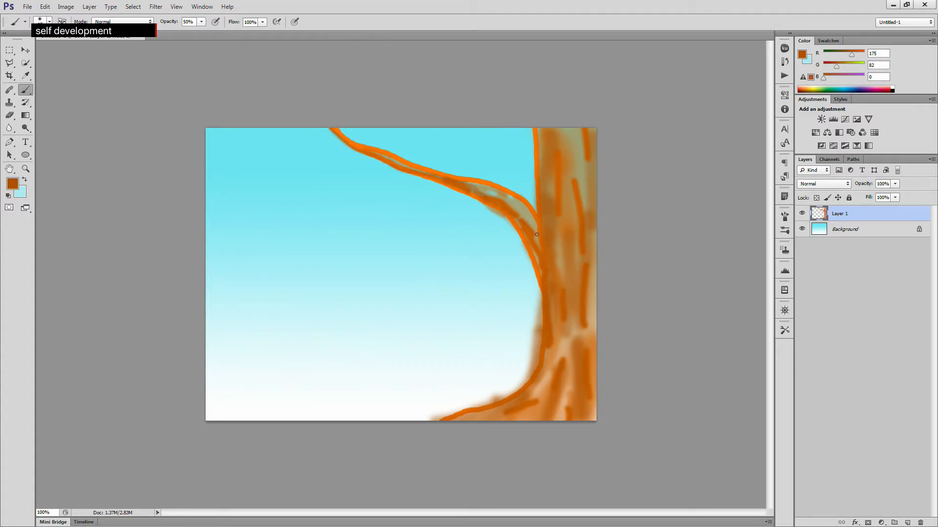
mouse_move(477, 193)
left_mouse_down()
mouse_move(549, 249)
mouse_move(501, 198)
mouse_move(536, 237)
mouse_move(556, 285)
mouse_move(525, 239)
mouse_move(550, 301)
mouse_move(528, 249)
mouse_move(551, 343)
mouse_move(522, 395)
mouse_move(479, 423)
left_mouse_up()
- Set the foreground colour to the dark brown 733600
left_click(13, 184)
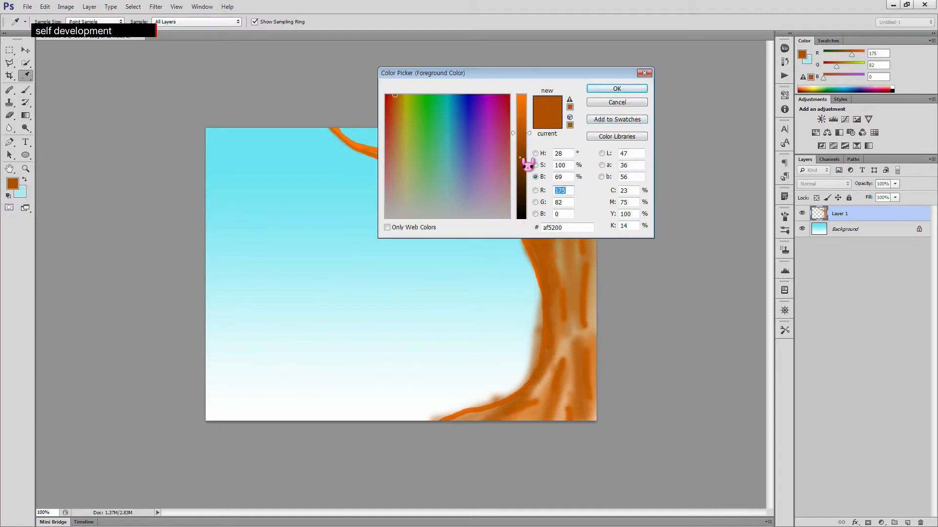
left_click(523, 163)
left_click(647, 90)
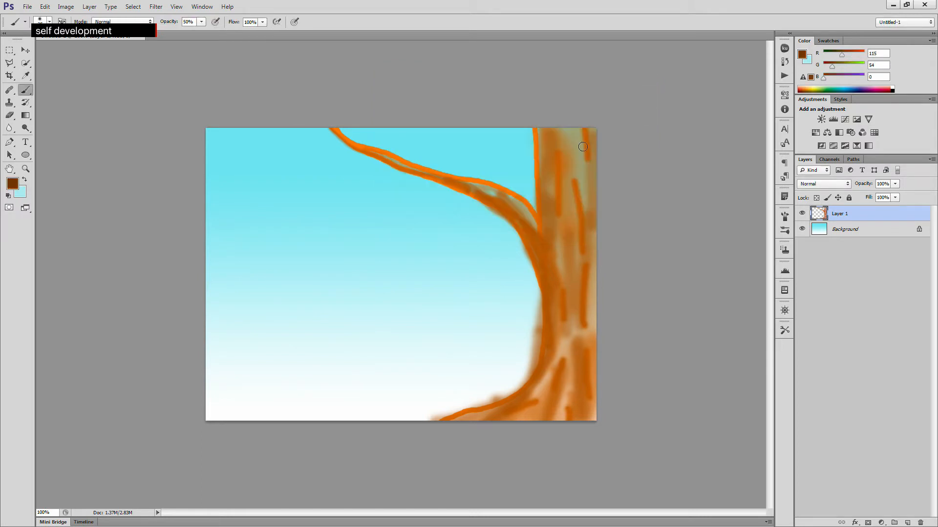
- Paint dark brown shading strokes down the trunk's upper part and its left edge to the base
mouse_move(570, 139)
left_mouse_down()
mouse_move(555, 222)
mouse_move(548, 134)
mouse_move(548, 215)
left_mouse_up()
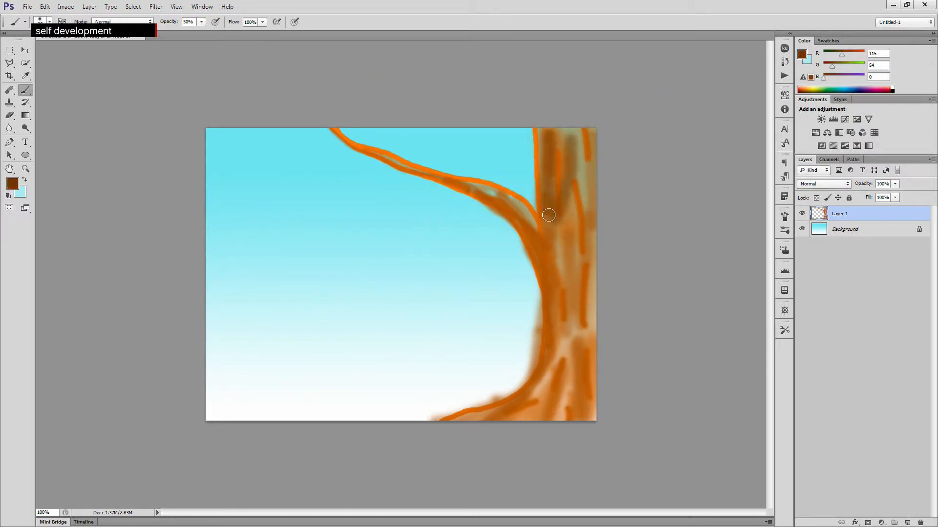
left_click_drag(536, 126, 526, 200)
mouse_move(540, 156)
left_mouse_down()
mouse_move(534, 241)
mouse_move(535, 216)
mouse_move(552, 266)
mouse_move(545, 378)
mouse_move(547, 371)
mouse_move(503, 405)
mouse_move(436, 425)
left_mouse_up()
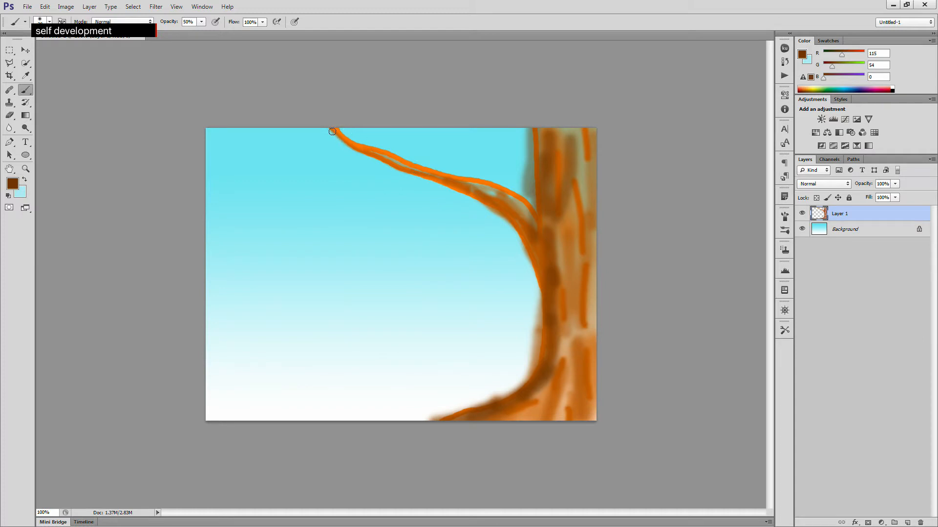
- Paint a dark stroke along the branch's top, then step back twice to undo the last strokes
mouse_move(346, 137)
left_mouse_down()
mouse_move(372, 159)
mouse_move(347, 140)
mouse_move(398, 163)
mouse_move(374, 159)
mouse_move(391, 170)
mouse_move(438, 187)
left_mouse_up()
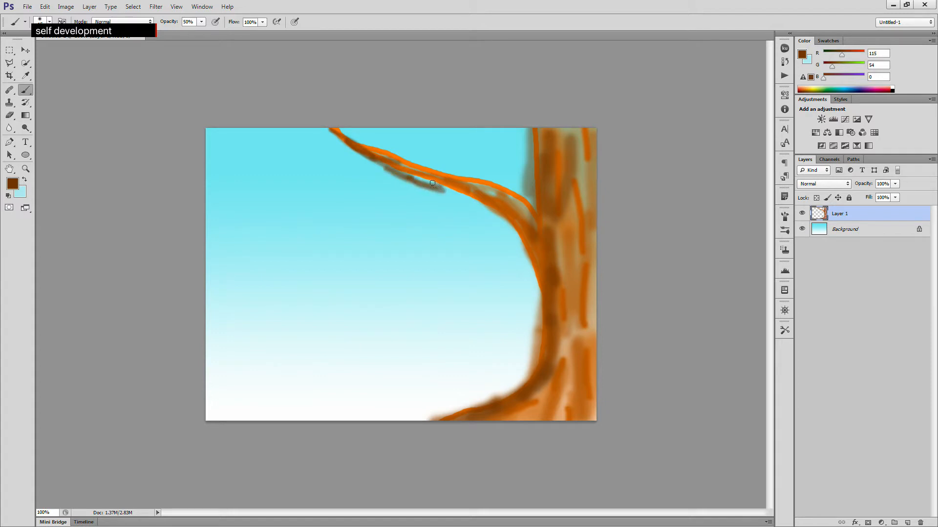
key("ctrl+alt+z")
key("ctrl+alt+z")
- Shade the branch and its junction with the trunk using dark brown strokes
left_click_drag(380, 160, 514, 217)
mouse_move(332, 129)
left_mouse_down()
mouse_move(363, 155)
mouse_move(434, 179)
left_mouse_up()
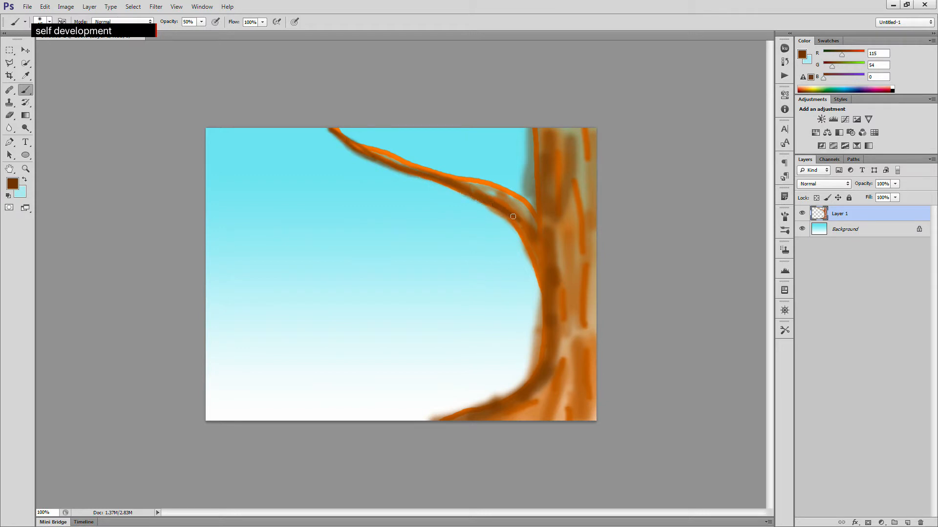
left_click_drag(531, 238, 541, 273)
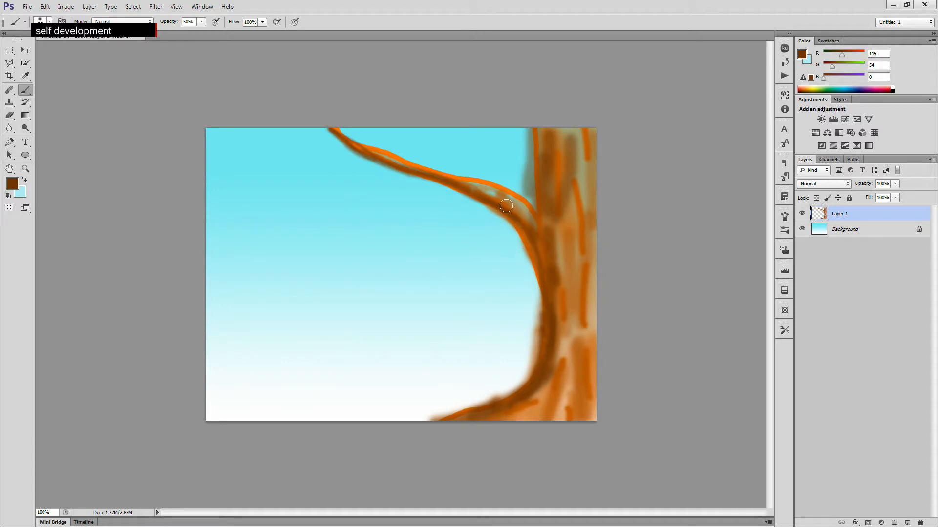
mouse_move(510, 222)
left_mouse_down()
mouse_move(544, 279)
mouse_move(538, 262)
mouse_move(550, 325)
left_mouse_up()
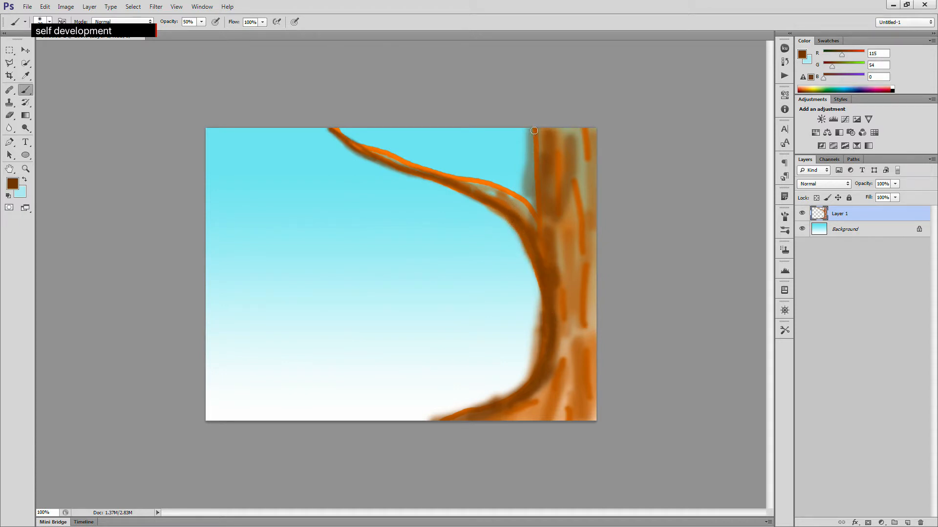
left_click_drag(538, 136, 540, 230)
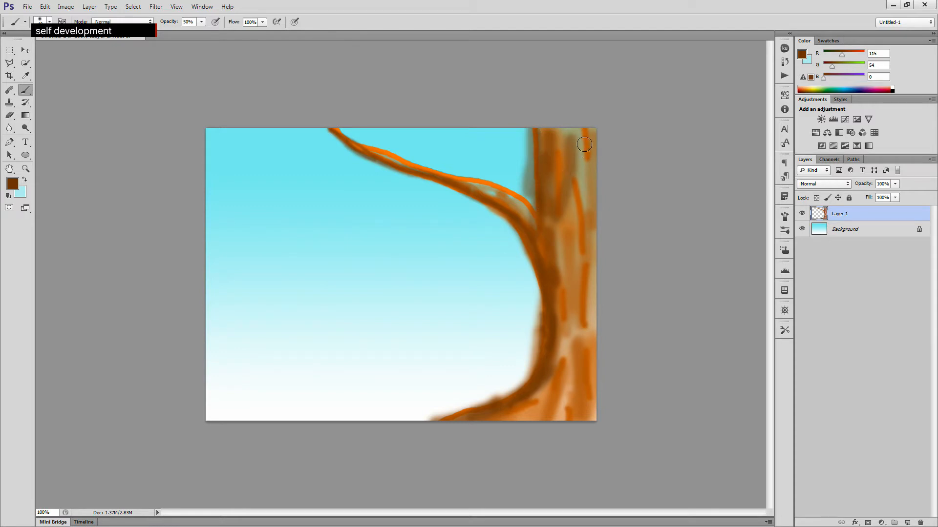
- Darken the trunk with long vertical dark brown strokes and undo a stray stroke at the branch tip
left_click_drag(582, 147, 585, 252)
left_click_drag(577, 201, 562, 312)
mouse_move(584, 256)
left_mouse_down()
mouse_move(571, 360)
mouse_move(572, 330)
mouse_move(559, 393)
mouse_move(521, 427)
left_mouse_up()
mouse_move(592, 304)
left_mouse_down()
mouse_move(591, 390)
mouse_move(573, 425)
mouse_move(606, 427)
mouse_move(594, 429)
left_mouse_up()
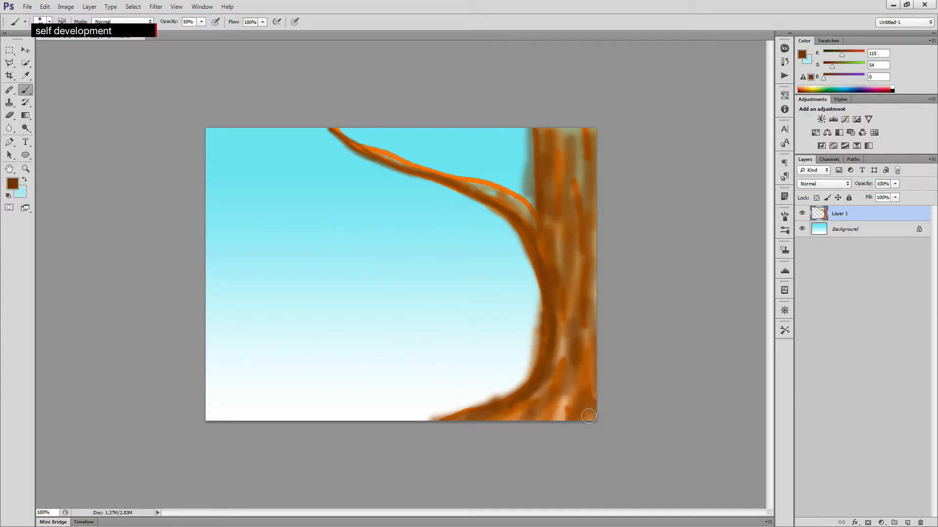
left_click_drag(337, 128, 358, 135)
key("ctrl+z")
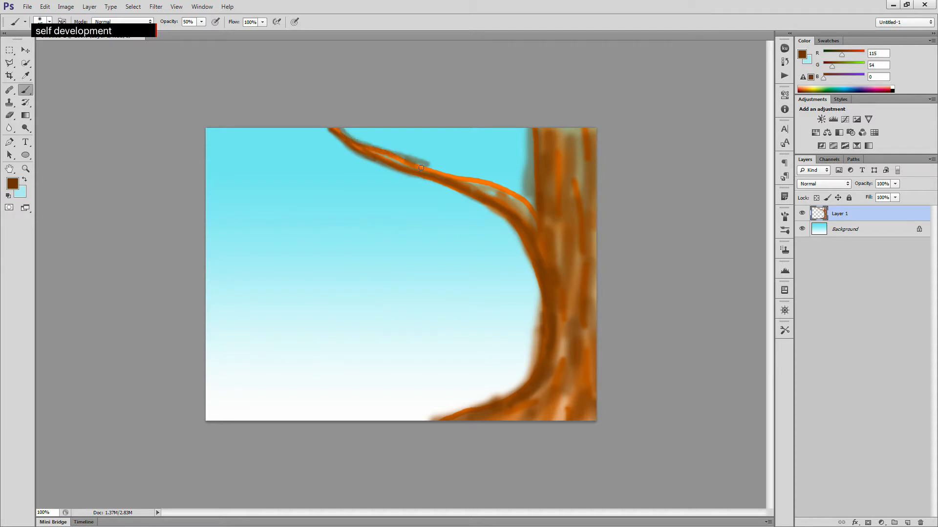
- Blend dark brown strokes along the length of the branch into the trunk
mouse_move(425, 166)
left_mouse_down()
mouse_move(512, 193)
mouse_move(546, 217)
mouse_move(536, 213)
left_mouse_up()
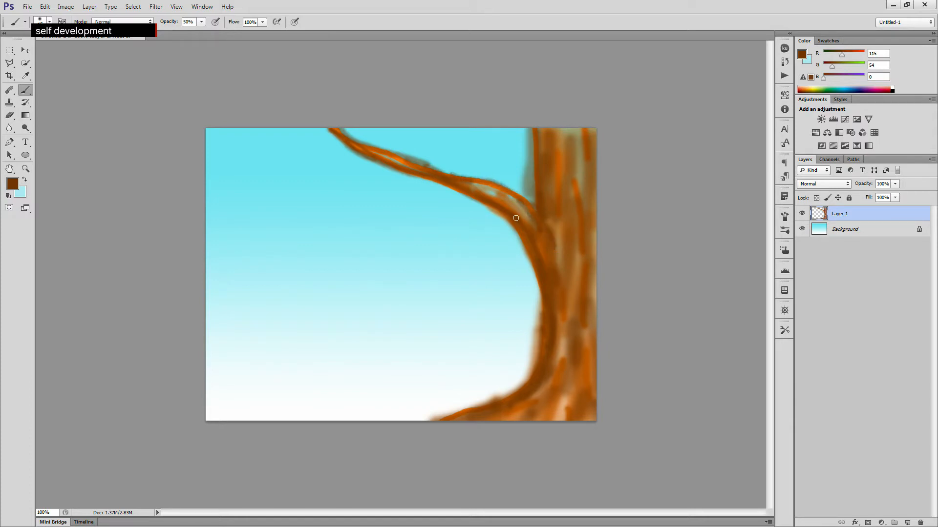
mouse_move(472, 190)
left_mouse_down()
mouse_move(505, 213)
mouse_move(491, 188)
mouse_move(548, 237)
left_mouse_up()
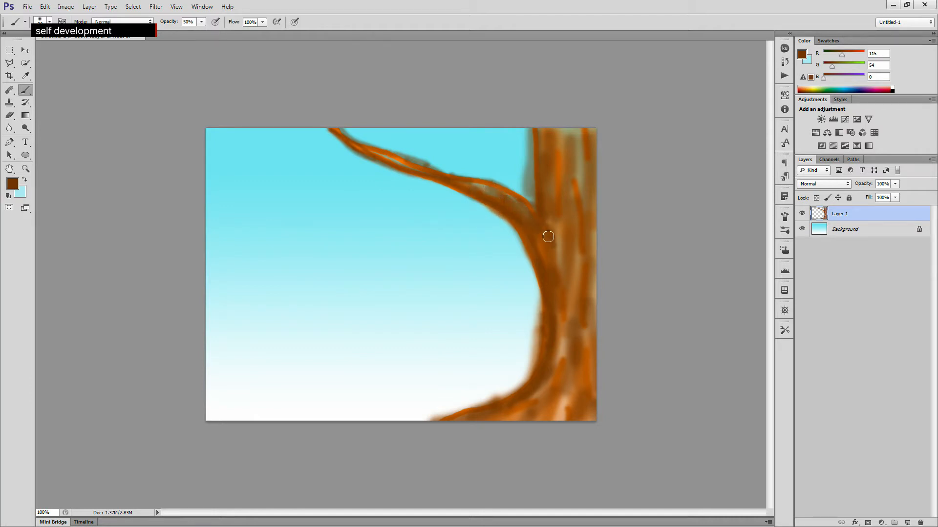
left_click_drag(360, 153, 484, 200)
left_click_drag(412, 172, 488, 200)
left_click_drag(387, 151, 538, 218)
left_click_drag(489, 187, 517, 196)
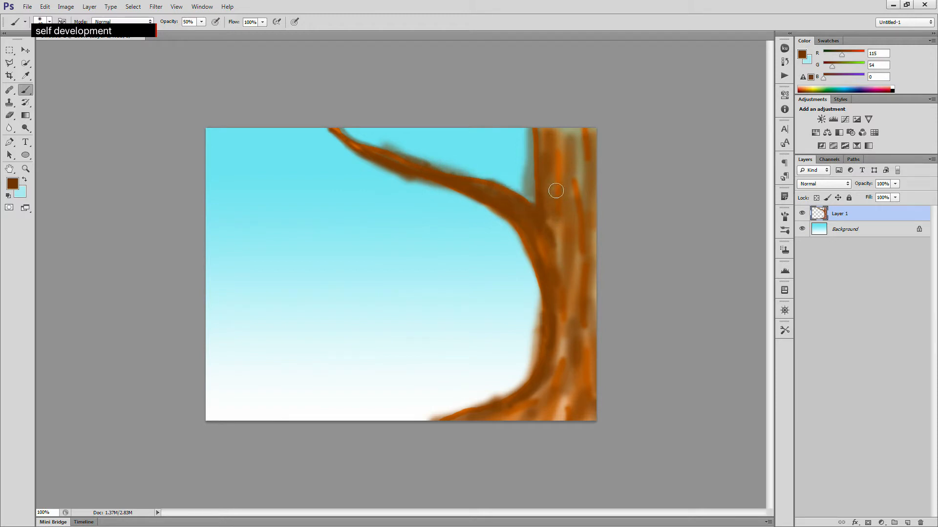
- Add dark brown strokes to the top and bottom of the trunk
mouse_move(571, 134)
left_mouse_down()
mouse_move(584, 160)
mouse_move(568, 135)
left_mouse_up()
mouse_move(572, 341)
left_mouse_down()
mouse_move(572, 386)
mouse_move(562, 351)
mouse_move(553, 419)
left_mouse_up()
mouse_move(590, 137)
left_mouse_down()
mouse_move(590, 194)
mouse_move(579, 164)
mouse_move(574, 227)
left_mouse_up()
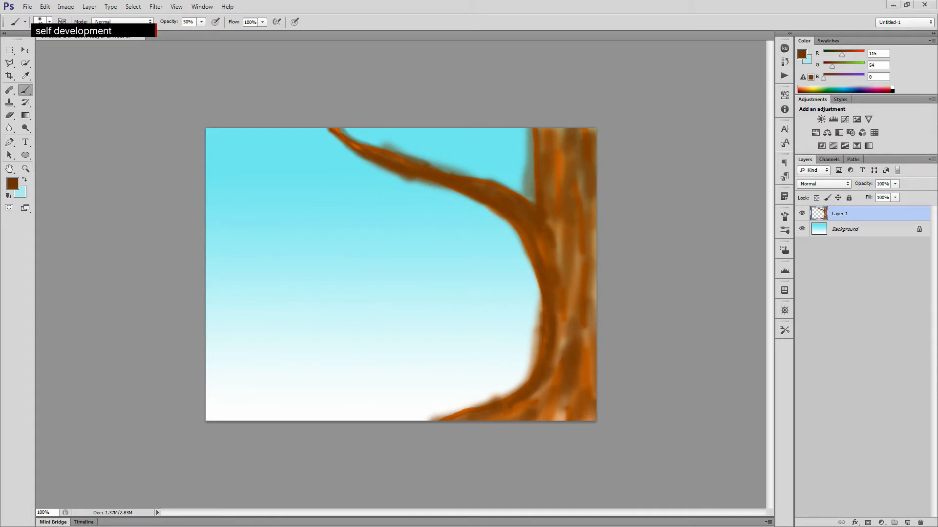
- Set the foreground colour to red ed1c24 by entering C 0, M 100 and K 0, and return to the Brush tool
left_click(13, 183)
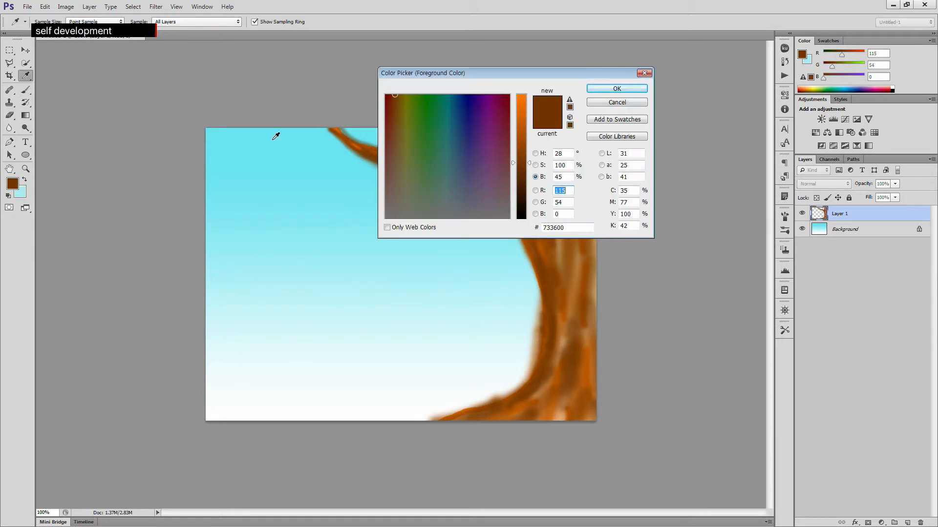
left_click(535, 153)
left_click_drag(631, 192, 590, 209)
type("0")
type("100")
left_click_drag(641, 227, 616, 227)
type("0")
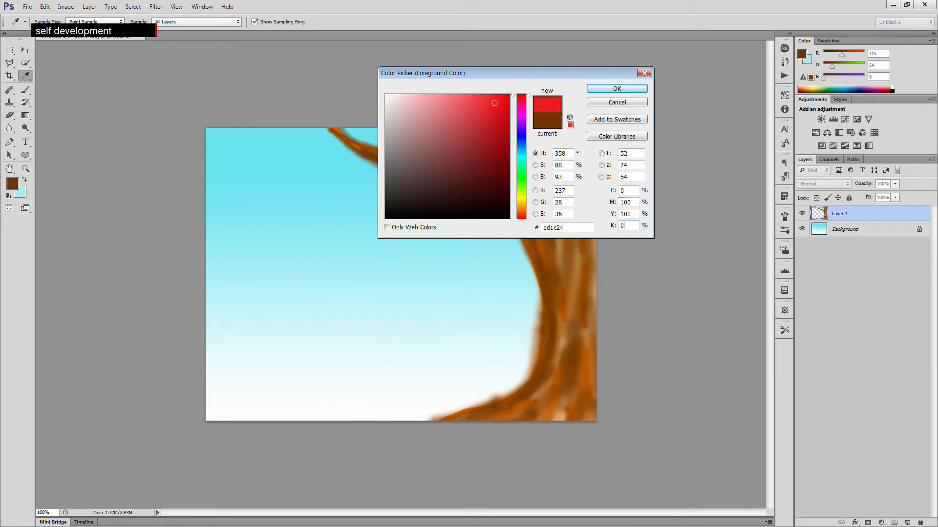
left_click(635, 89)
key("b")
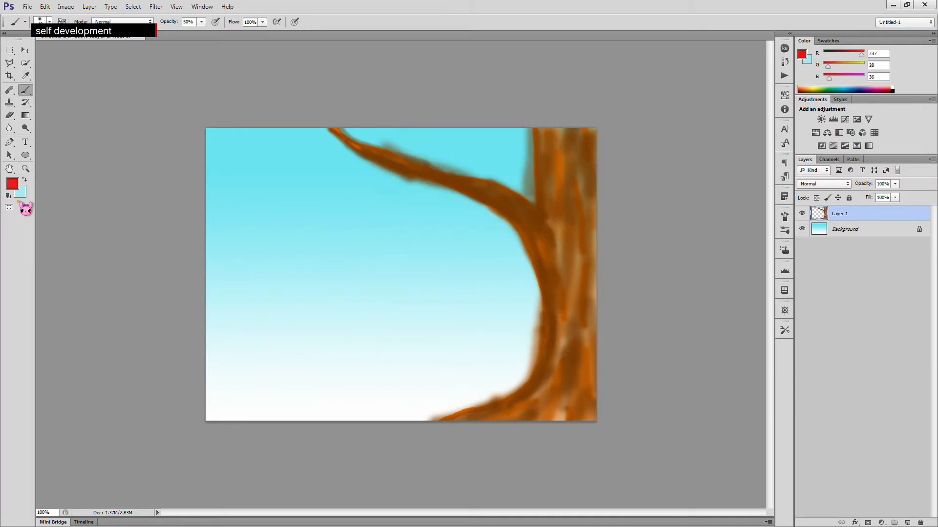
- Set the background colour to yellow fff200 with C 0 and Y 100, and return to the Brush tool
left_click(21, 191)
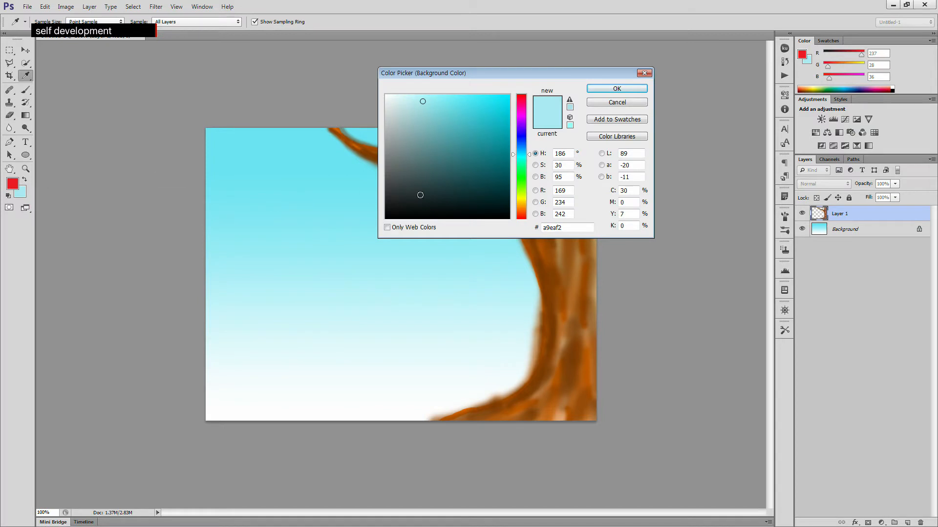
left_click_drag(634, 194, 617, 192)
type("0")
left_click(632, 216)
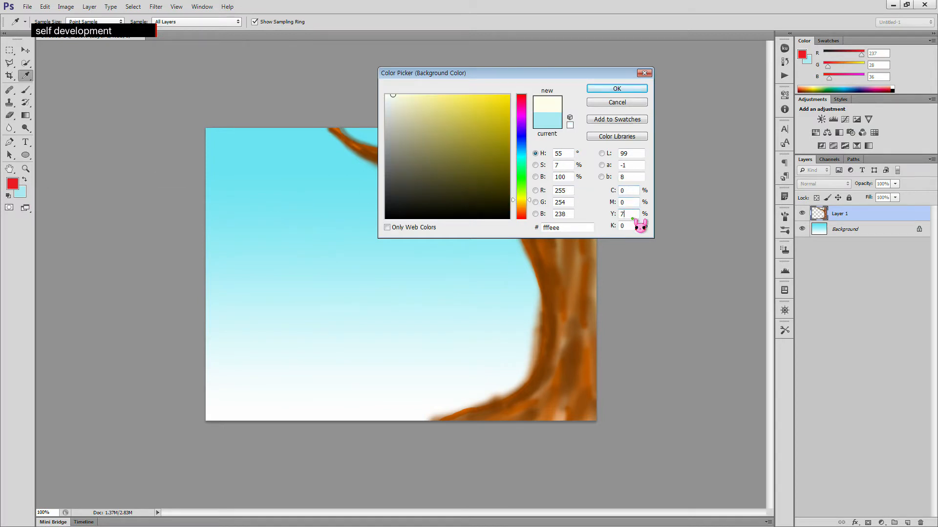
key("BackSpace")
type("10")
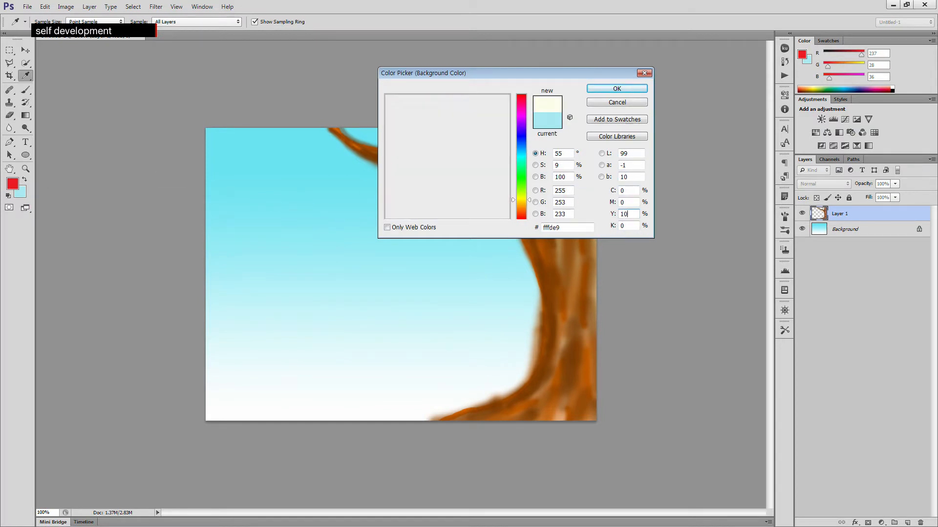
type("0")
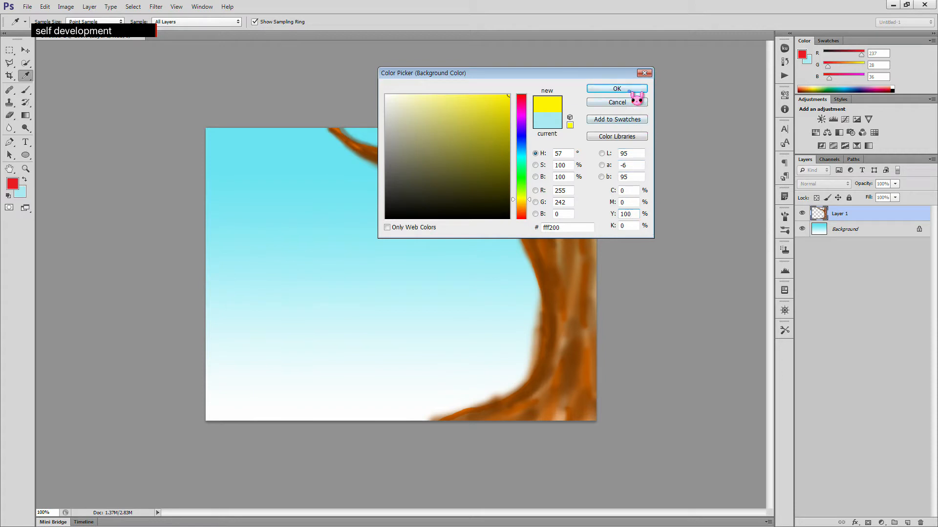
left_click(627, 89)
key("b")
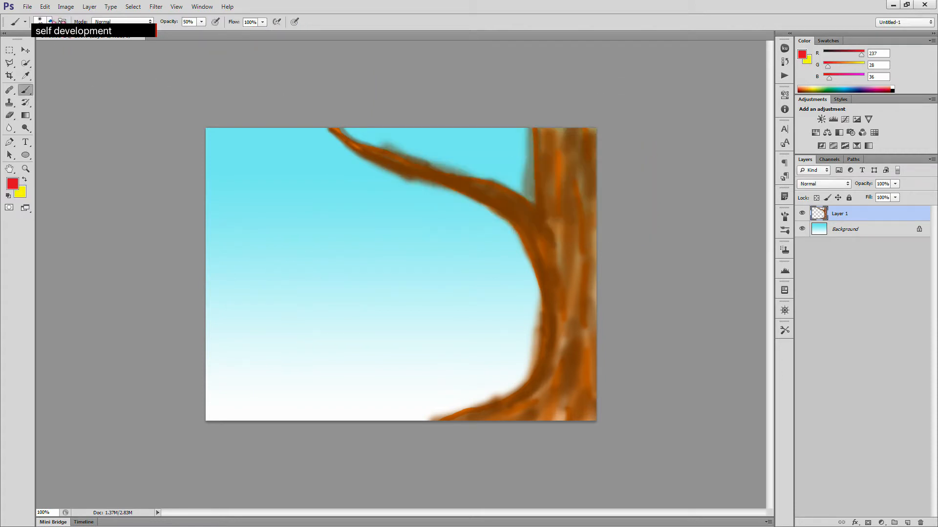
- Choose the scattered maple leaf brush preset and set the brush opacity to 100%
left_click(49, 22)
scroll(113, 127, "down", 3)
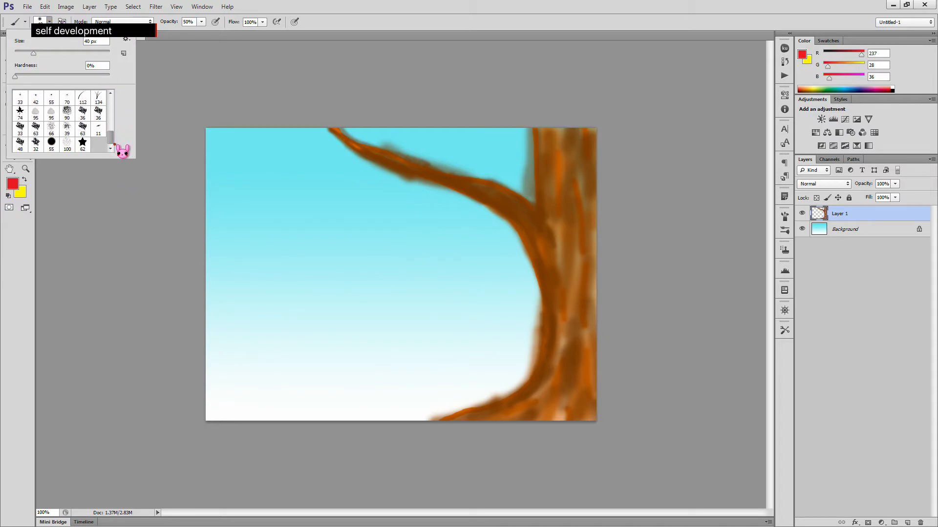
double_click(23, 116)
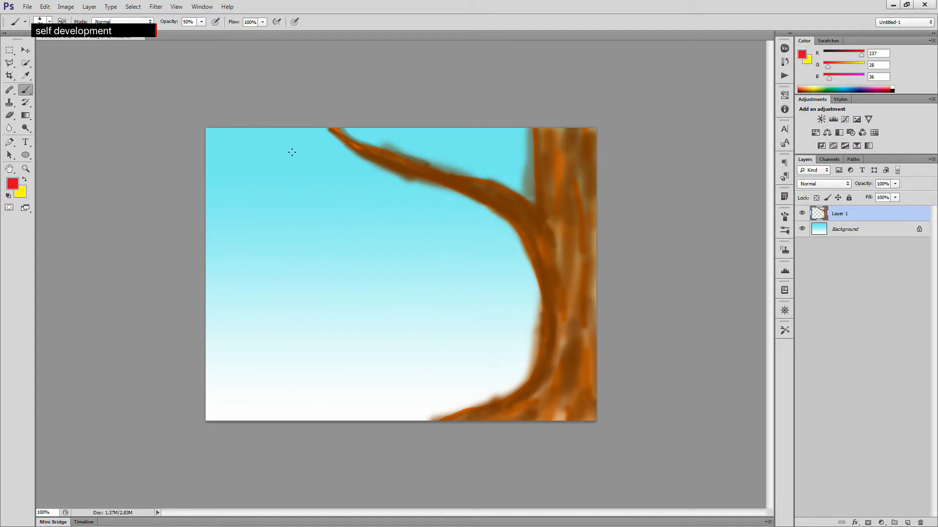
left_click_drag(201, 22, 242, 42)
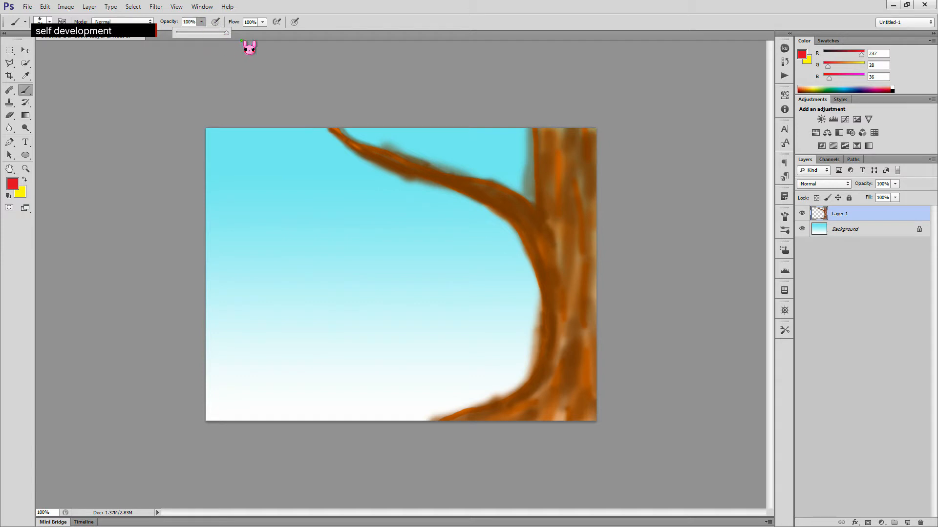
left_click(351, 19)
- Paint scattered red and orange maple leaves along the branch and across the upper-left sky
left_click(399, 161)
mouse_move(425, 168)
left_mouse_down()
mouse_move(508, 210)
mouse_move(509, 198)
mouse_move(524, 215)
mouse_move(512, 217)
mouse_move(528, 251)
left_mouse_up()
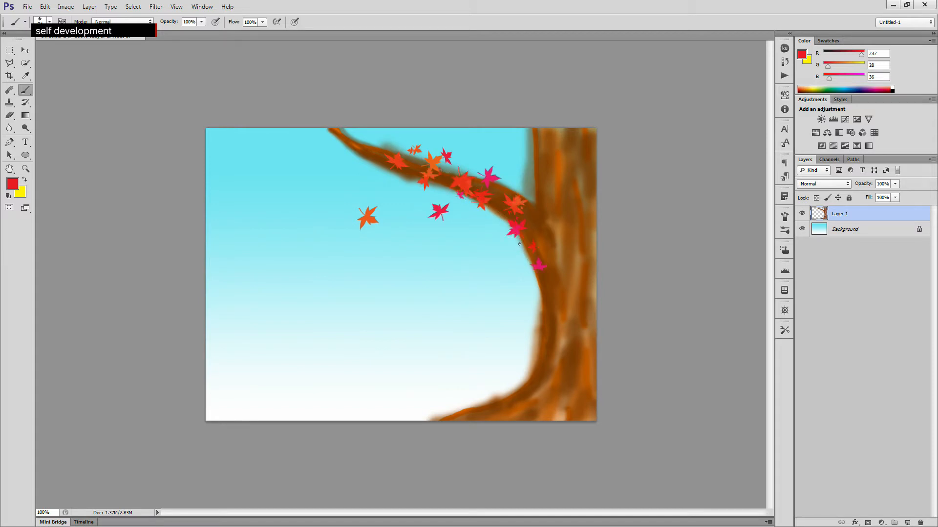
mouse_move(362, 153)
left_mouse_down()
mouse_move(320, 139)
mouse_move(327, 144)
left_mouse_up()
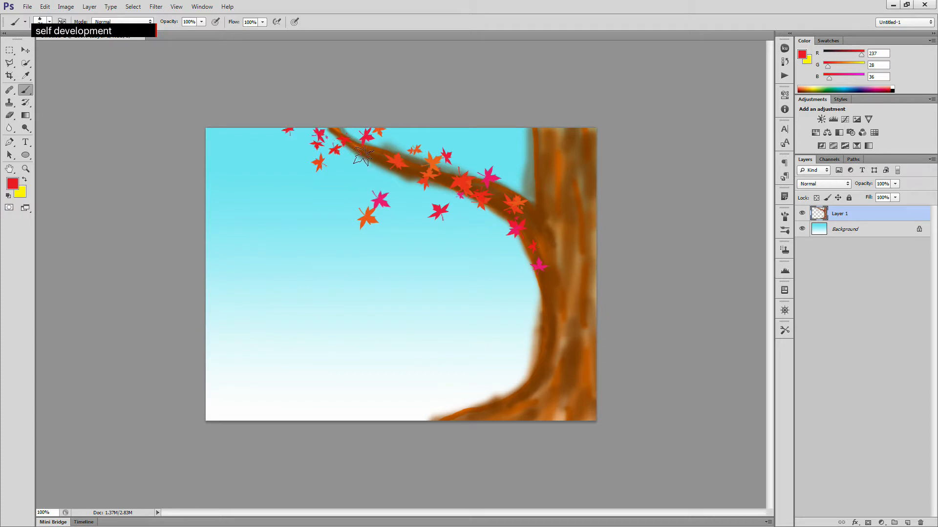
left_click_drag(383, 158, 379, 149)
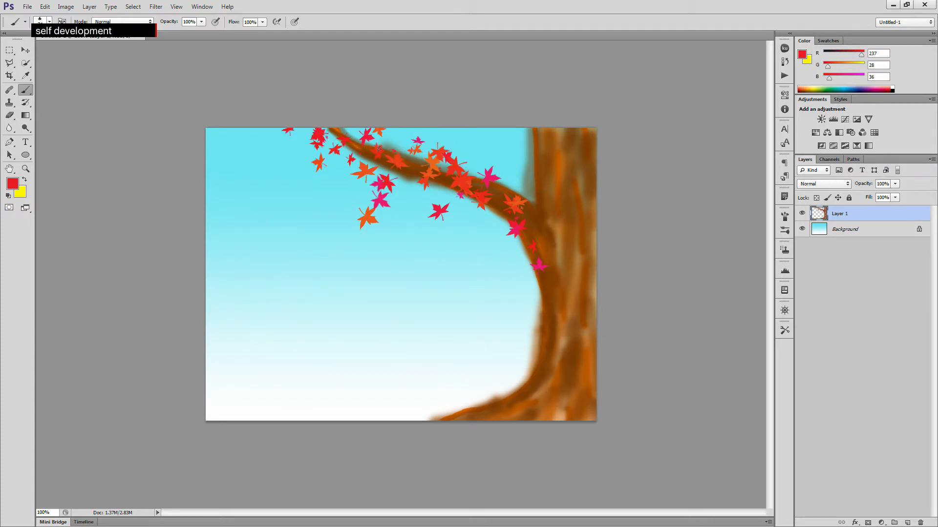
mouse_move(320, 153)
left_mouse_down()
mouse_move(240, 136)
mouse_move(284, 143)
mouse_move(259, 139)
mouse_move(269, 155)
mouse_move(252, 167)
mouse_move(420, 151)
mouse_move(484, 157)
mouse_move(532, 250)
mouse_move(530, 276)
mouse_move(547, 278)
mouse_move(504, 284)
left_mouse_up()
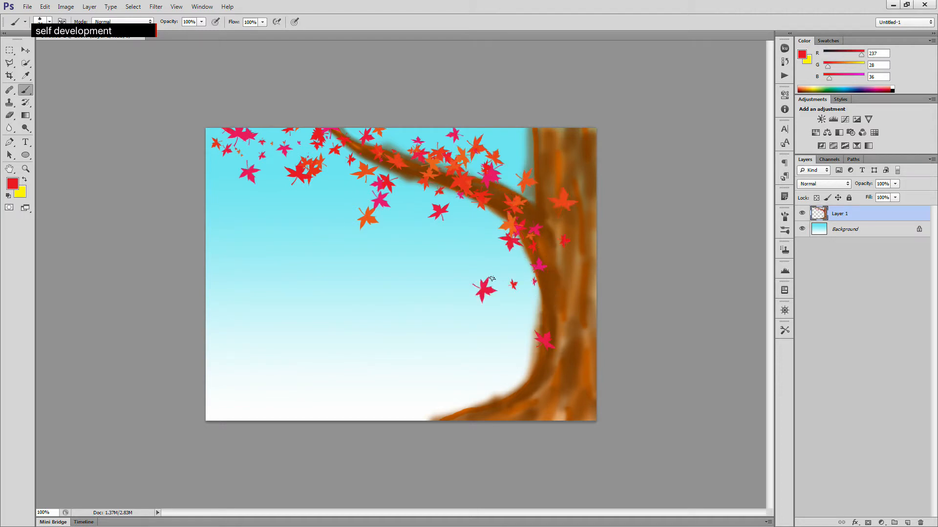
left_click_drag(429, 194, 344, 165)
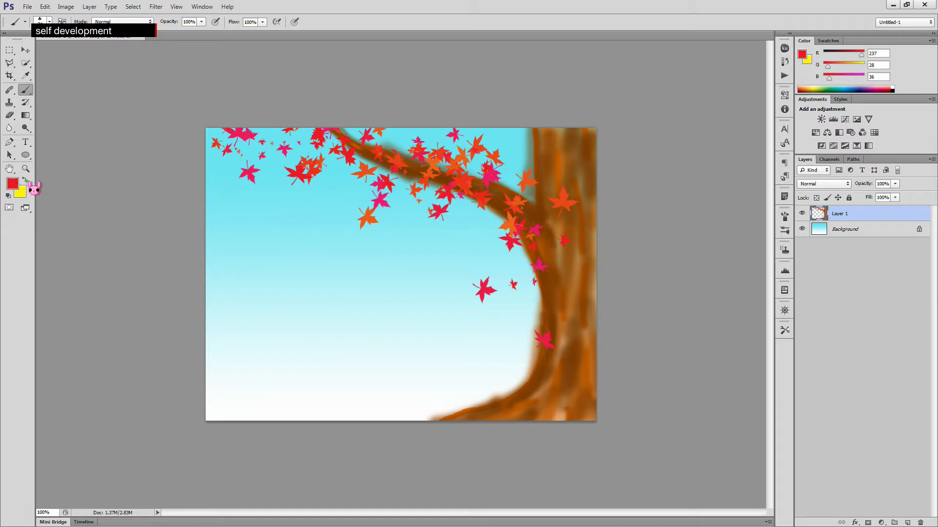
left_click(17, 186)
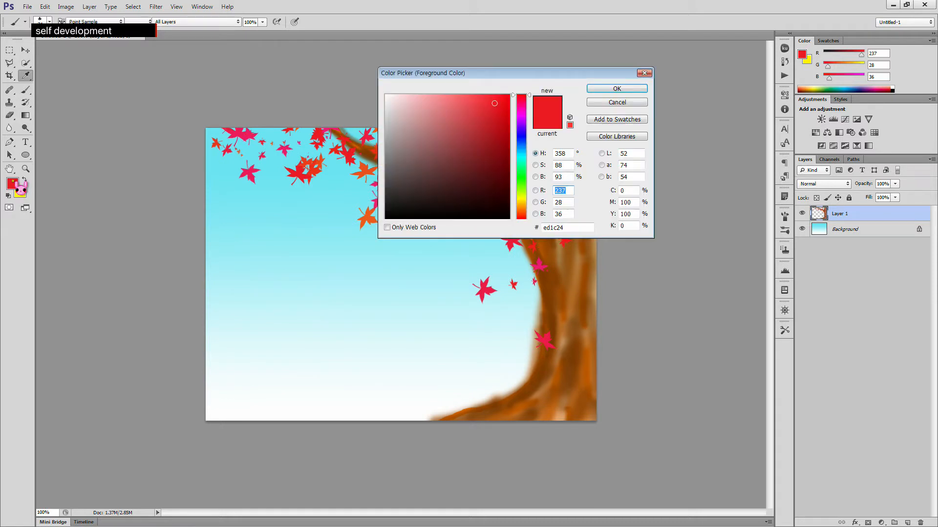
left_click(617, 103)
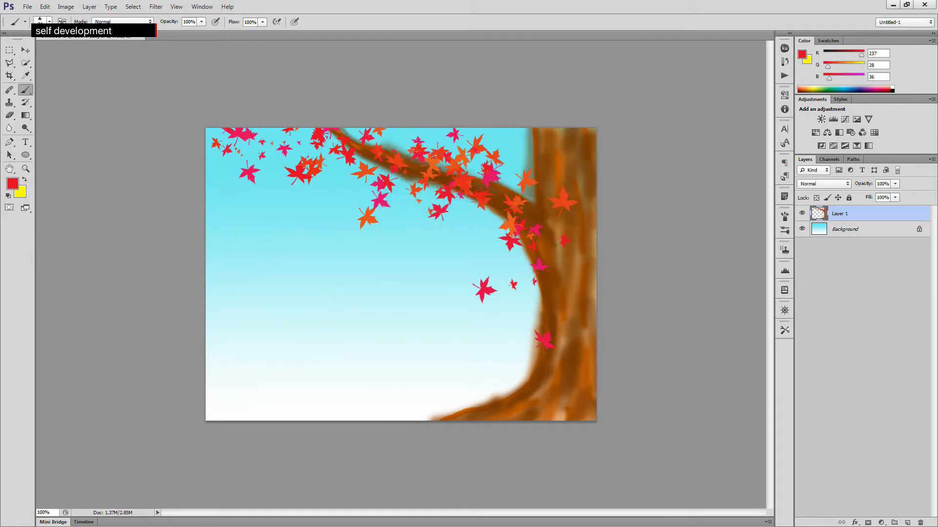
mouse_move(237, 159)
left_mouse_down()
mouse_move(275, 153)
mouse_move(249, 152)
left_mouse_up()
left_click(378, 142)
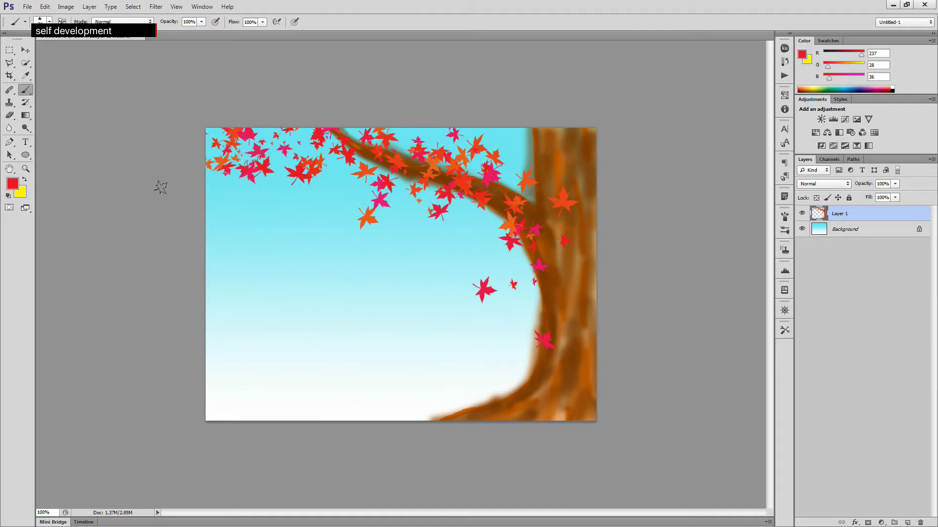
- Set the foreground colour to yellow fff200 by entering M 0
left_click(13, 184)
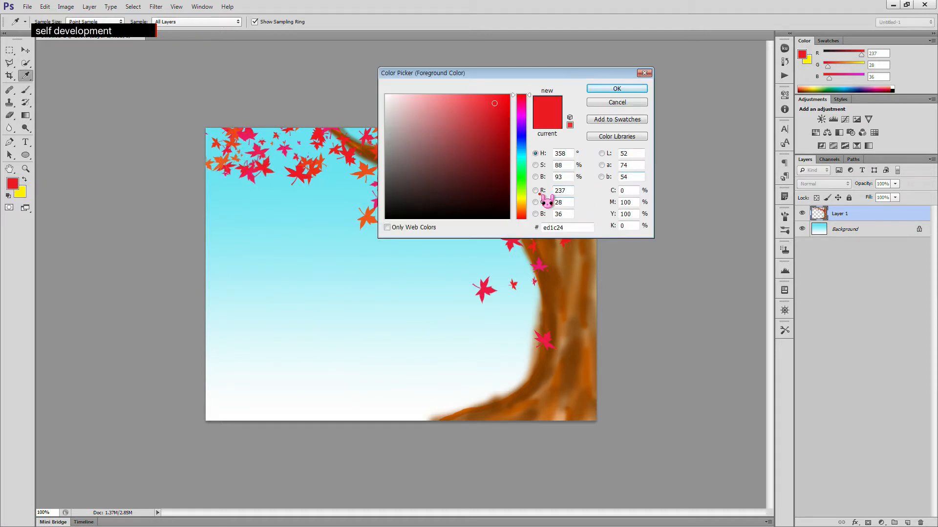
left_click_drag(636, 203, 591, 201)
type("1")
type("0")
left_click(621, 89)
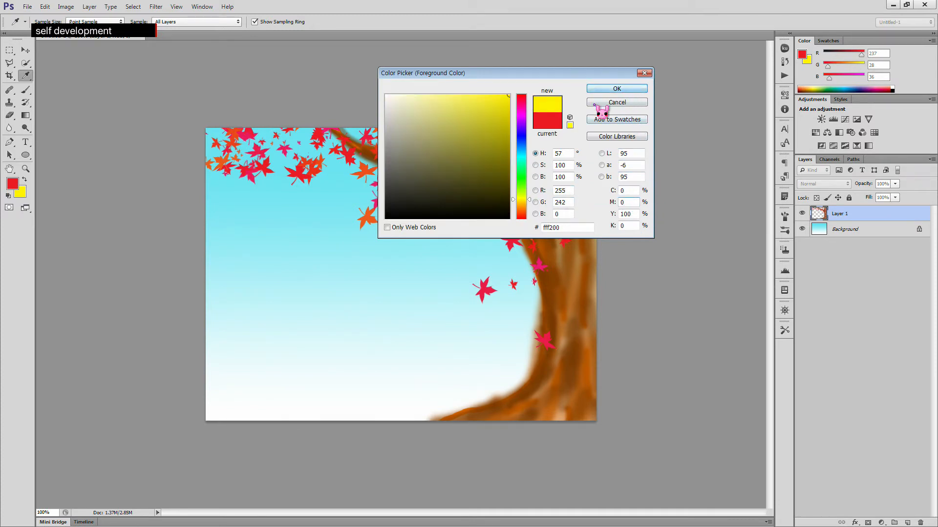
- Stamp single yellow leaves among the foliage along the branch and near the trunk
left_click(364, 174)
left_click(313, 161)
left_click(253, 141)
left_click(441, 165)
left_click(506, 207)
left_click(557, 210)
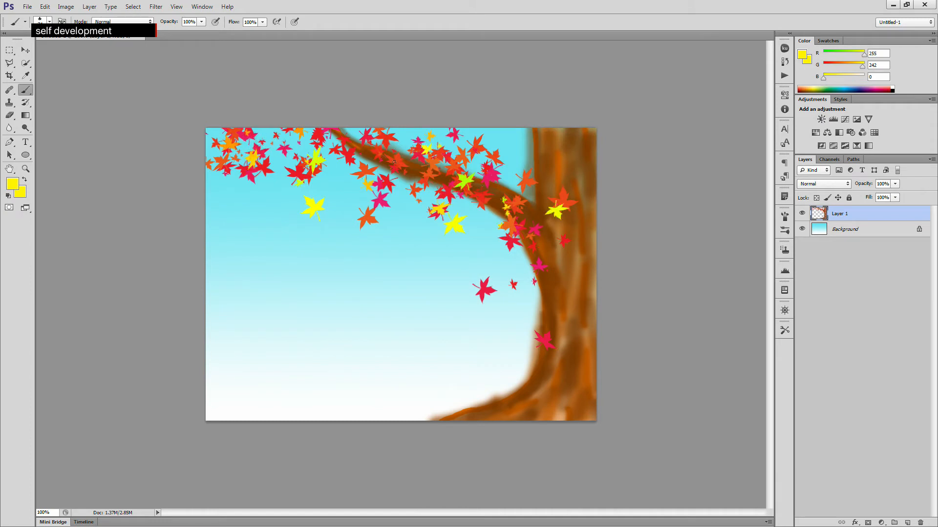
- Pick pale yellow fffbac as the foreground colour and paint pale leaves over the middle of the branch
left_click(12, 184)
left_click_drag(506, 109, 425, 88)
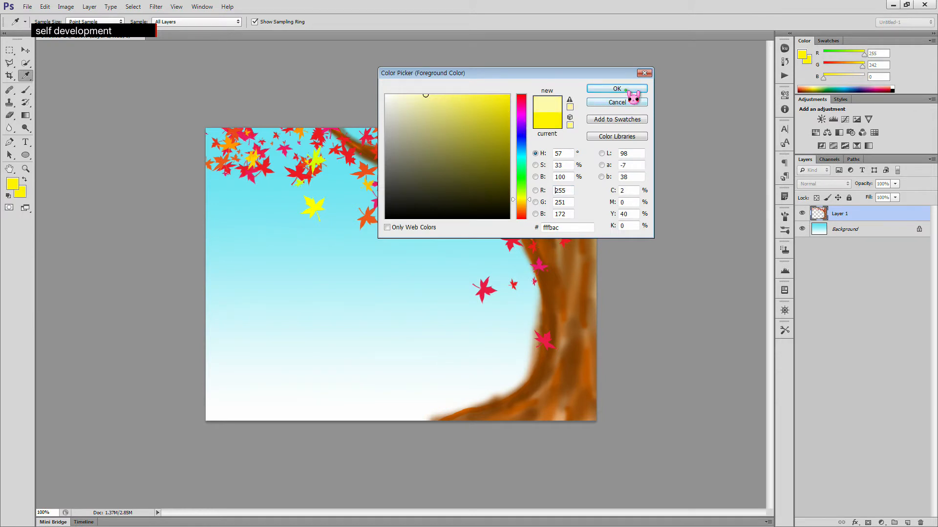
left_click(625, 89)
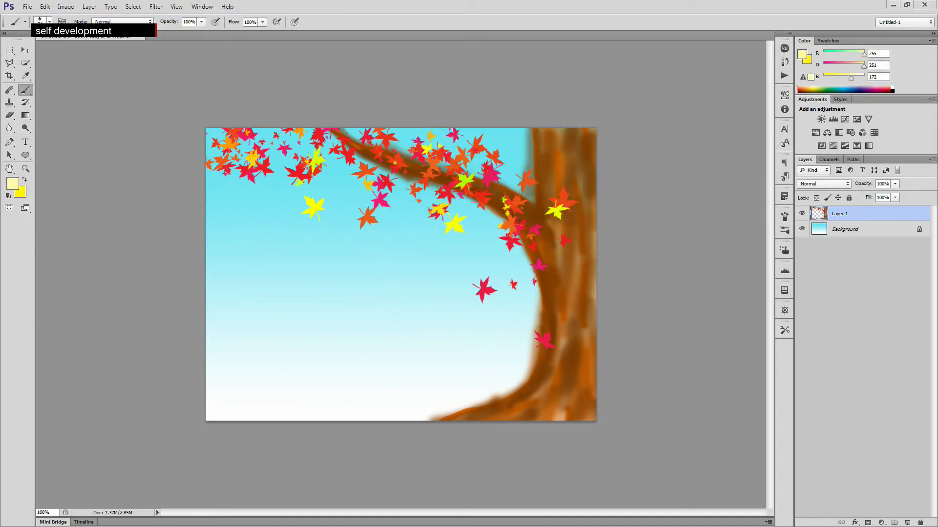
left_click(13, 184)
left_click(621, 90)
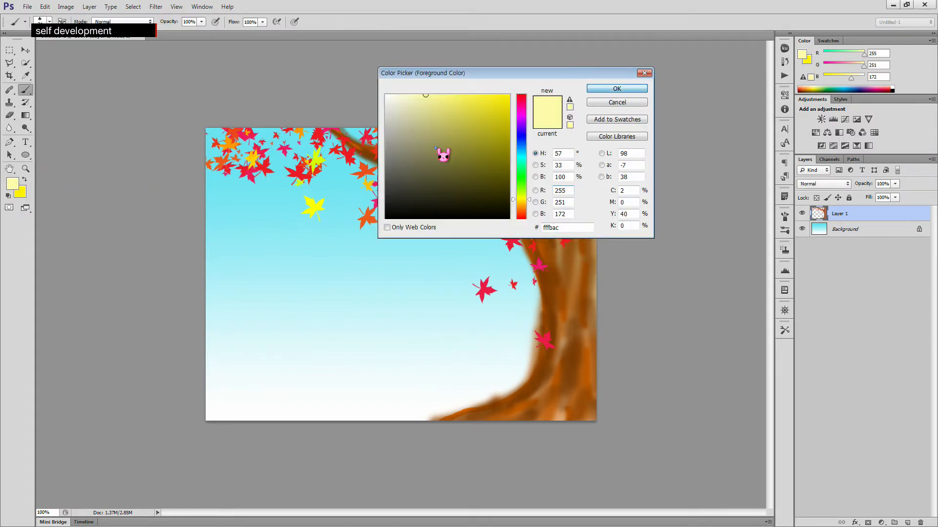
left_click(370, 160)
mouse_move(408, 149)
left_mouse_down()
mouse_move(278, 140)
mouse_move(363, 163)
mouse_move(401, 149)
mouse_move(417, 162)
mouse_move(479, 175)
left_mouse_up()
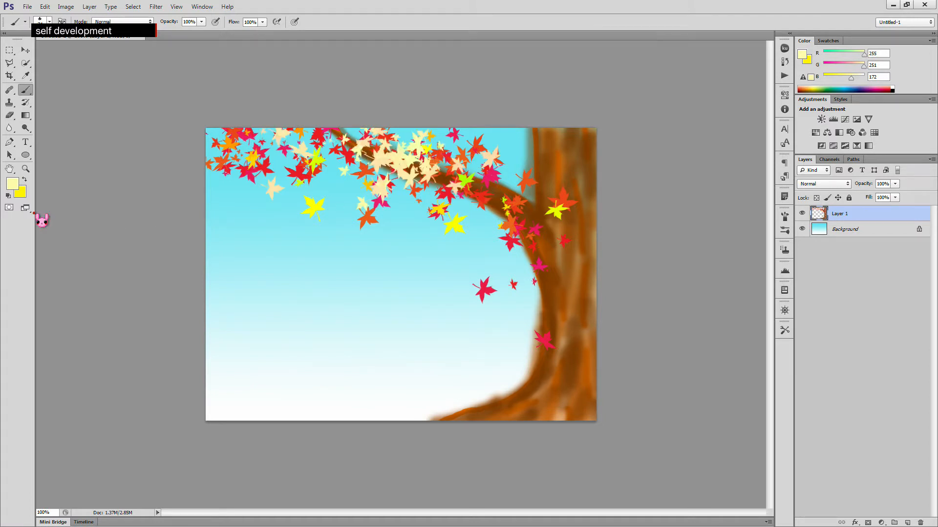
- Reset the foreground to yellow fff200 with C 0 and Y 100, and paint yellow leaves across the upper foliage
left_click(12, 184)
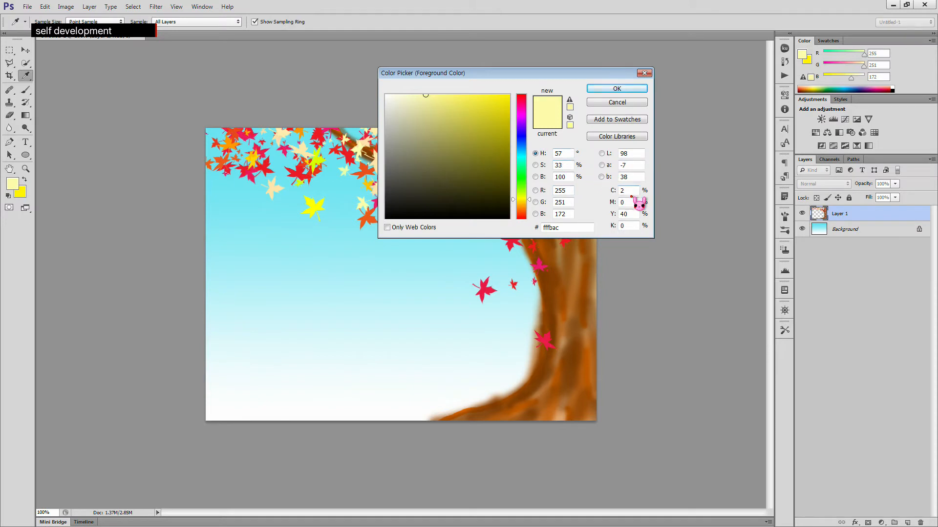
left_click_drag(568, 191, 553, 191)
type("0")
type("0")
left_click_drag(636, 192, 590, 216)
type("100")
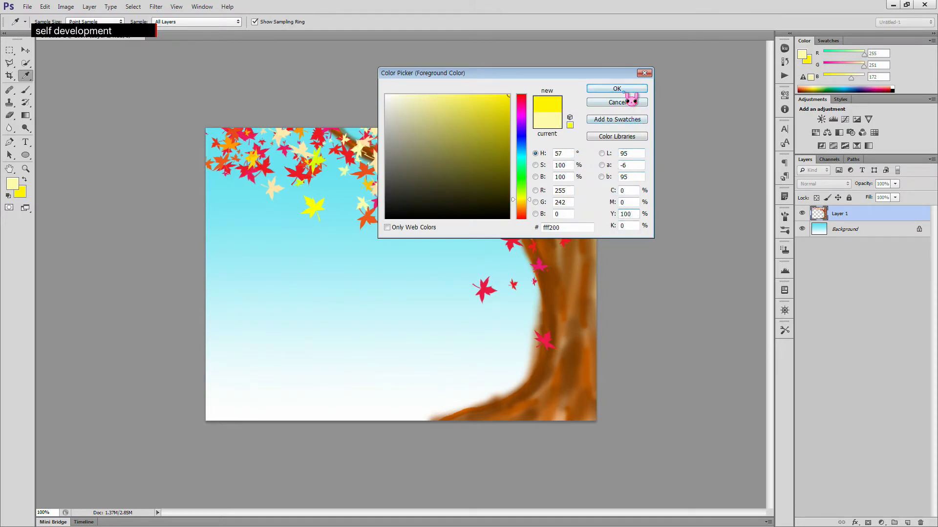
left_click(624, 92)
left_click_drag(431, 156, 484, 163)
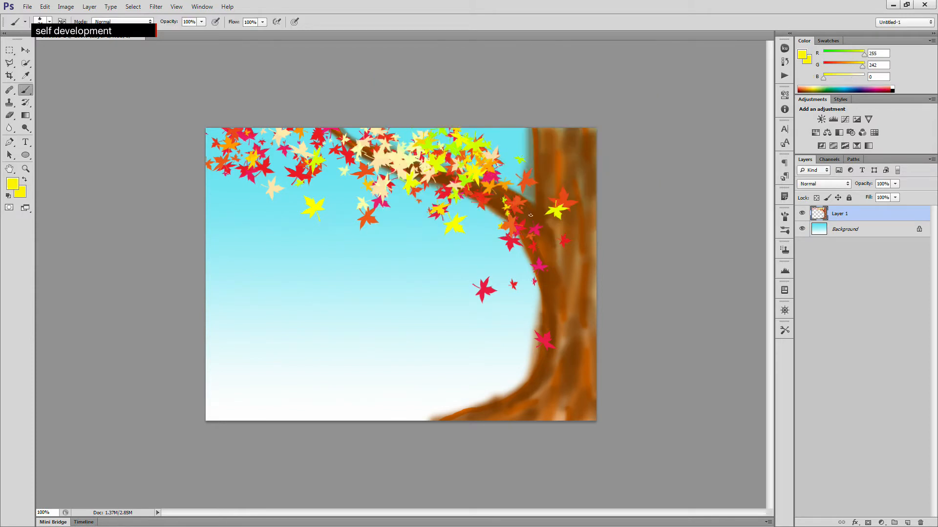
mouse_move(363, 137)
left_mouse_down()
mouse_move(334, 154)
mouse_move(298, 146)
left_mouse_up()
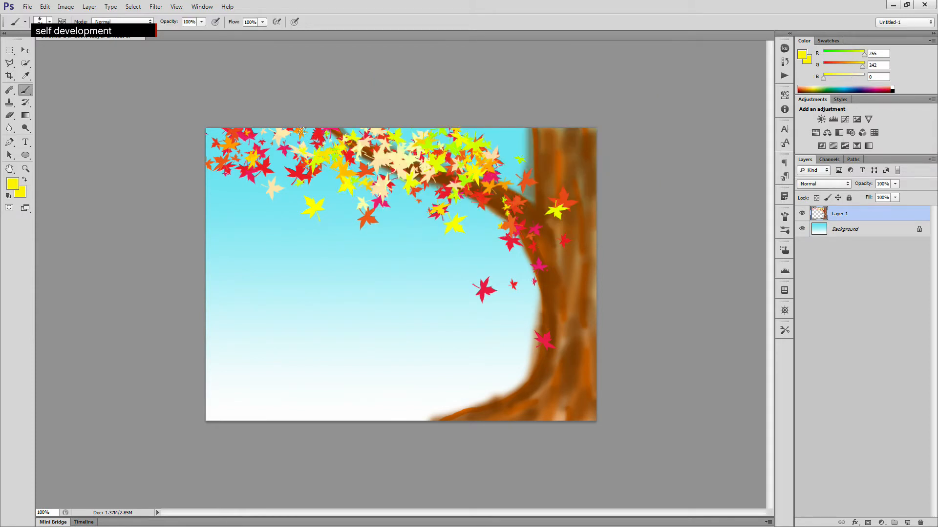
- Set the foreground back to red ed1c24 with M 100 and paint red leaves down toward the trunk
left_click(13, 183)
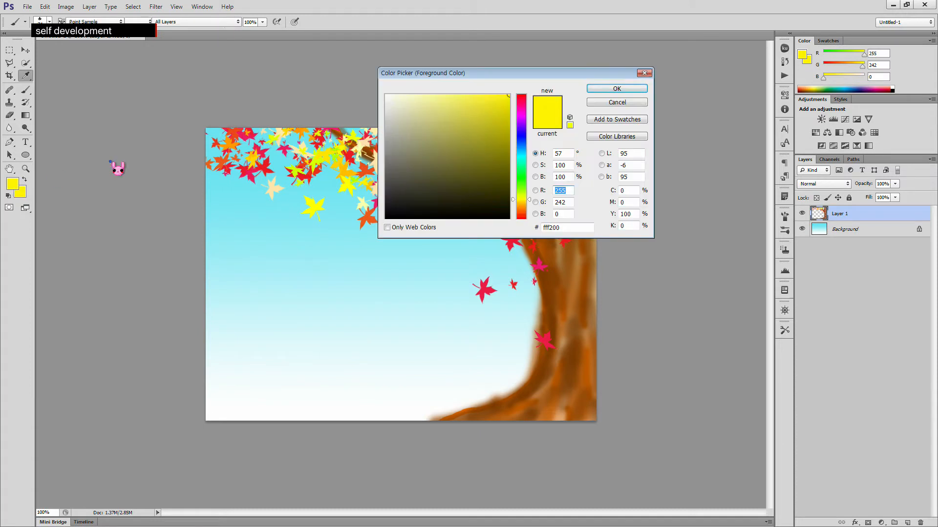
double_click(624, 202)
type("1")
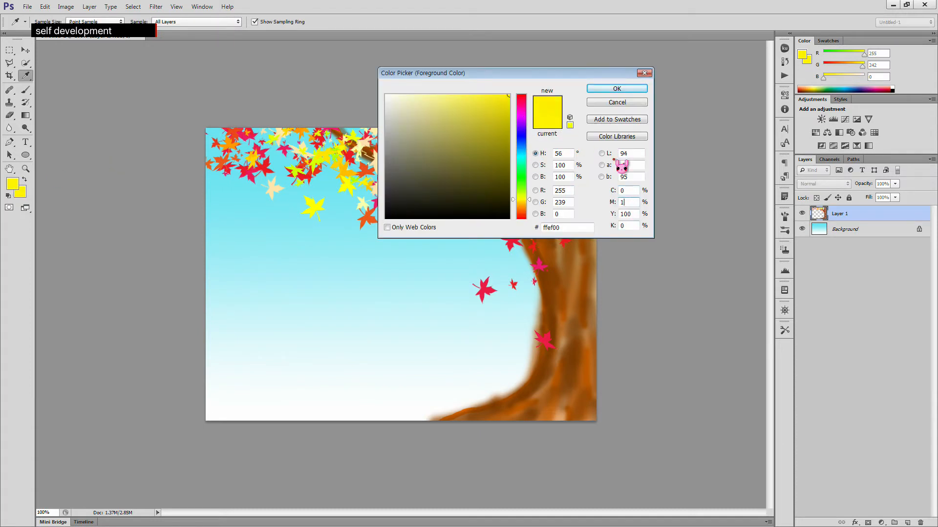
type("00")
left_click(615, 89)
mouse_move(388, 145)
left_mouse_down()
mouse_move(308, 136)
mouse_move(338, 133)
mouse_move(283, 142)
mouse_move(240, 175)
mouse_move(239, 196)
mouse_move(306, 198)
mouse_move(447, 180)
mouse_move(482, 186)
mouse_move(514, 202)
mouse_move(535, 234)
mouse_move(480, 234)
mouse_move(542, 279)
left_mouse_up()
mouse_move(520, 207)
left_mouse_down()
mouse_move(518, 158)
mouse_move(552, 136)
left_mouse_up()
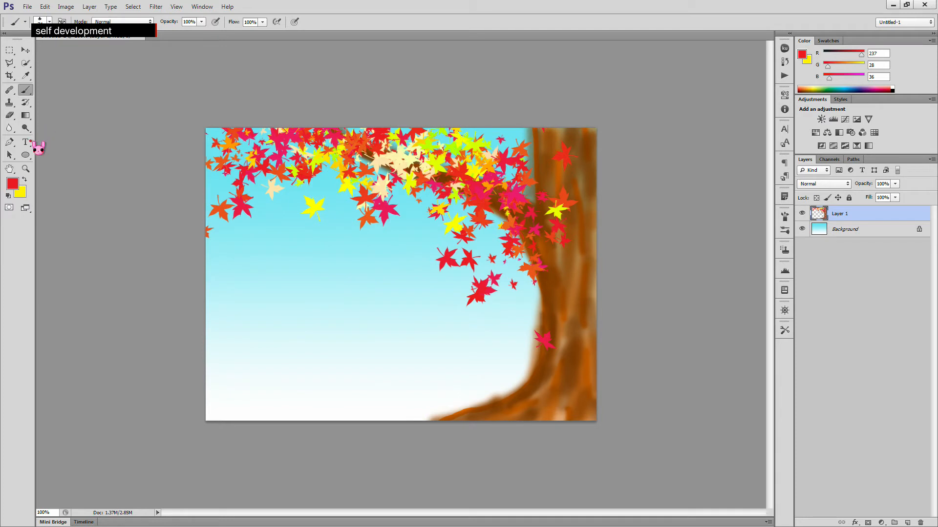
- Set the foreground colour to light yellow fffe8f
left_click(13, 184)
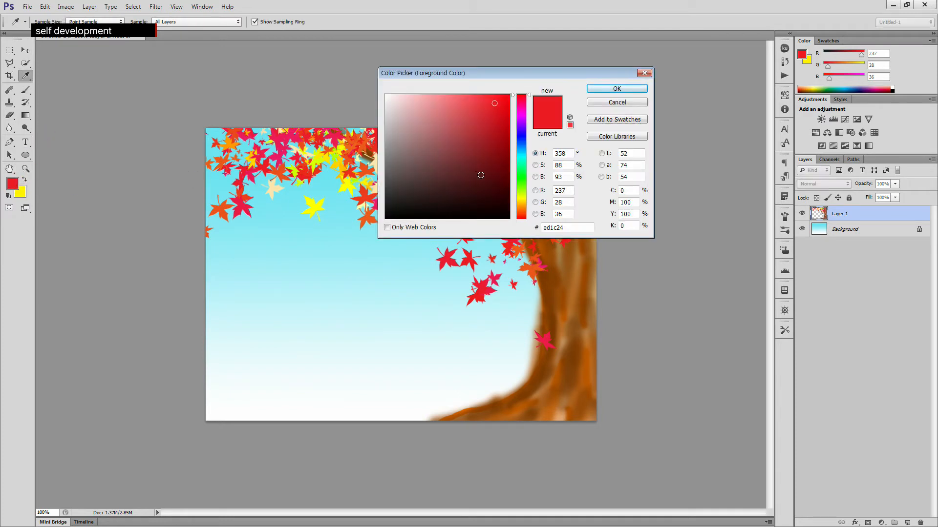
left_click(521, 198)
left_click_drag(480, 112, 442, 94)
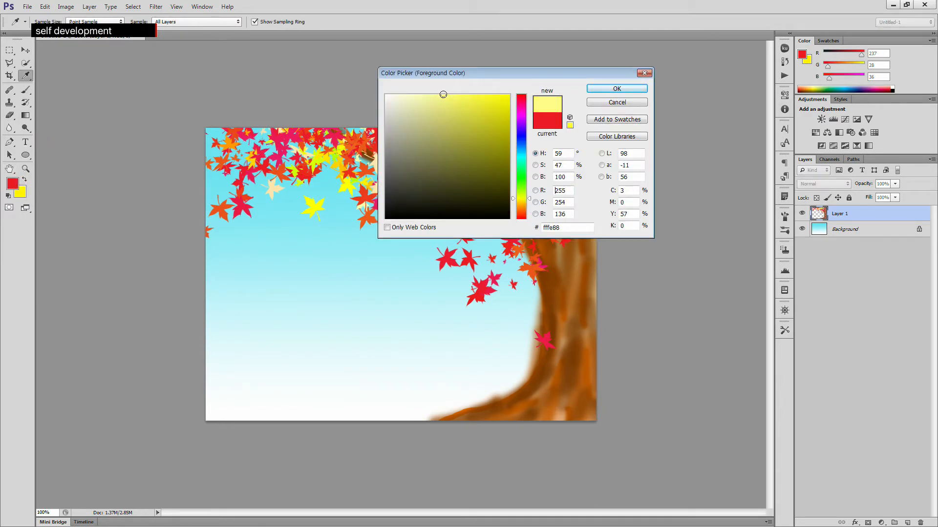
left_click(606, 89)
- Set the background colour to green 24ff00
left_click(19, 192)
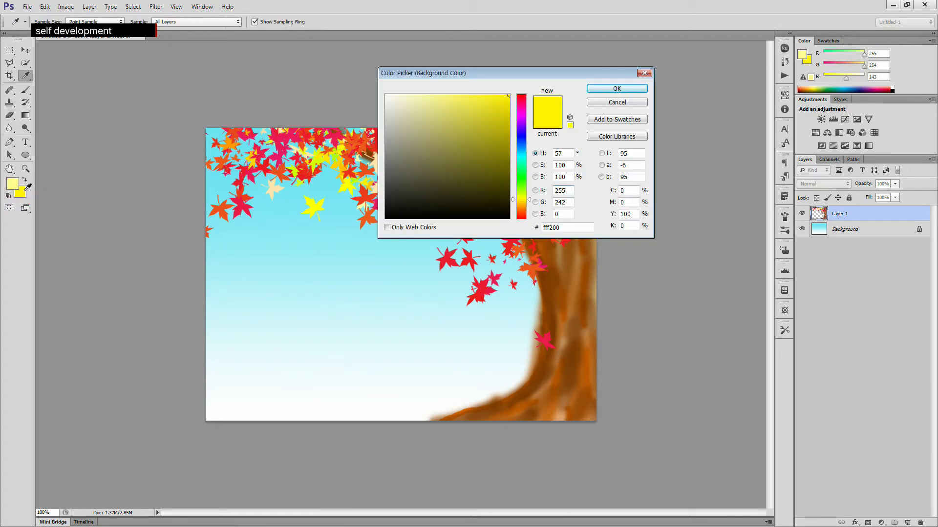
left_click_drag(531, 191, 531, 180)
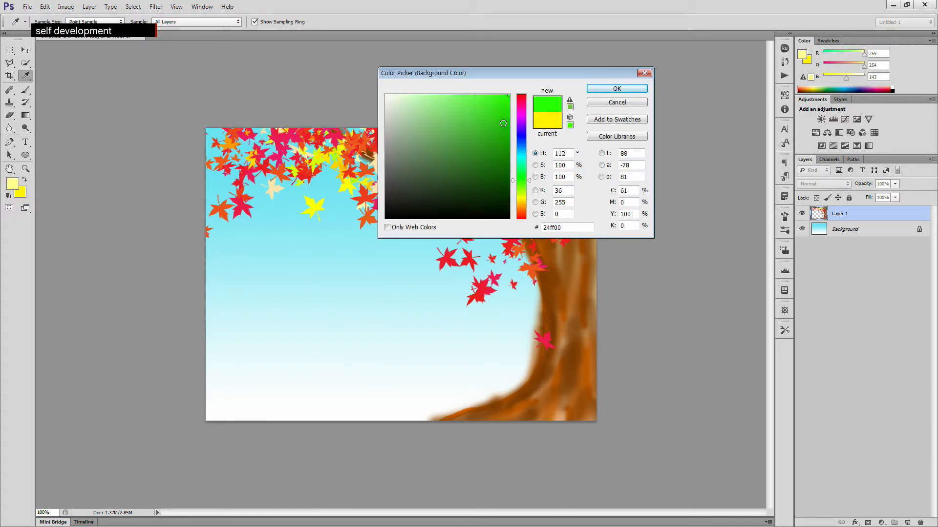
left_click(615, 88)
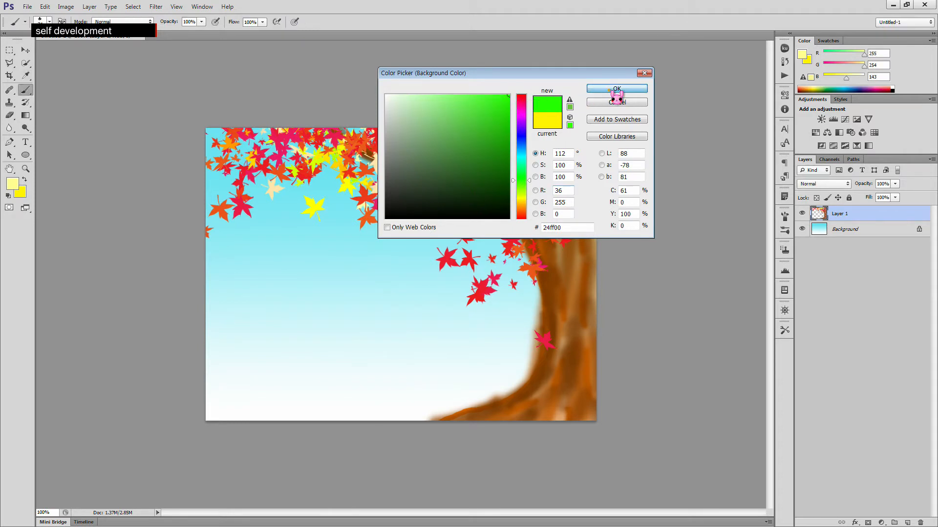
- Choose the grass brush preset and set its size to 400 px
left_click(49, 21)
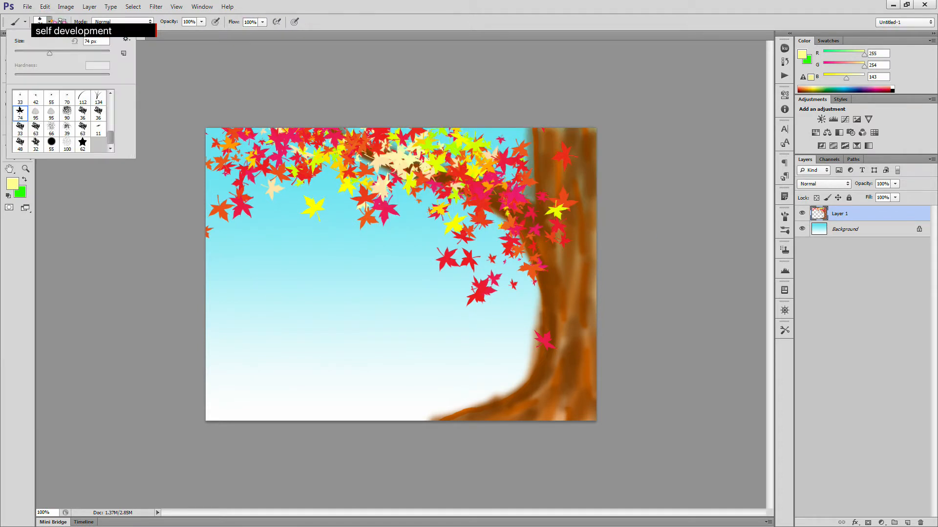
left_click(82, 99)
key("Return")
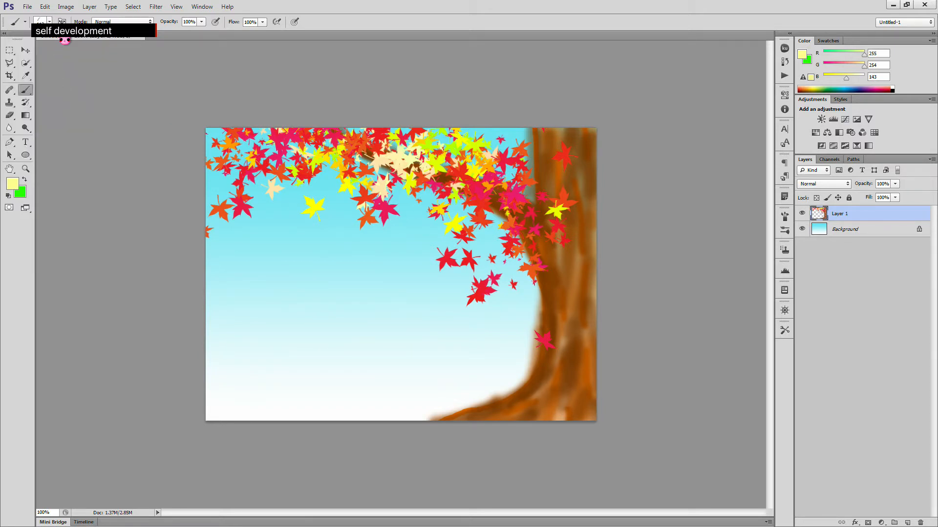
left_click(49, 22)
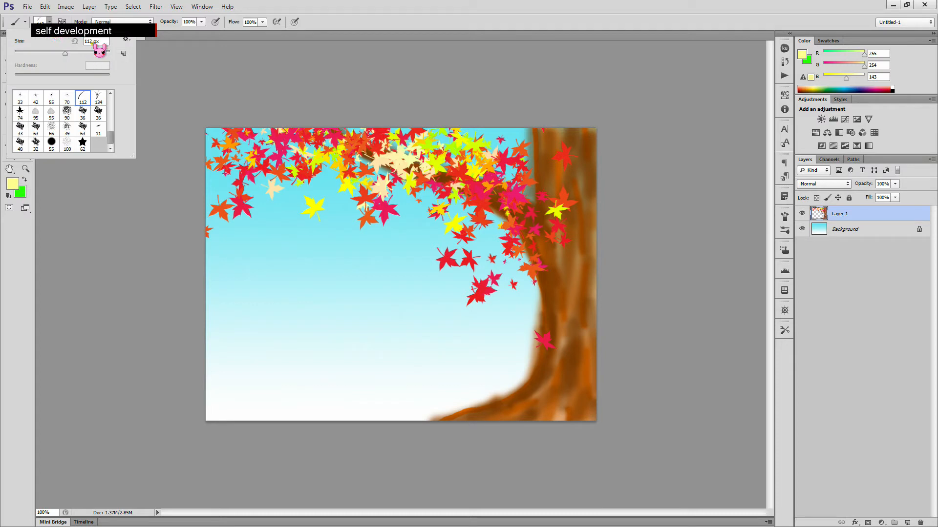
type("400")
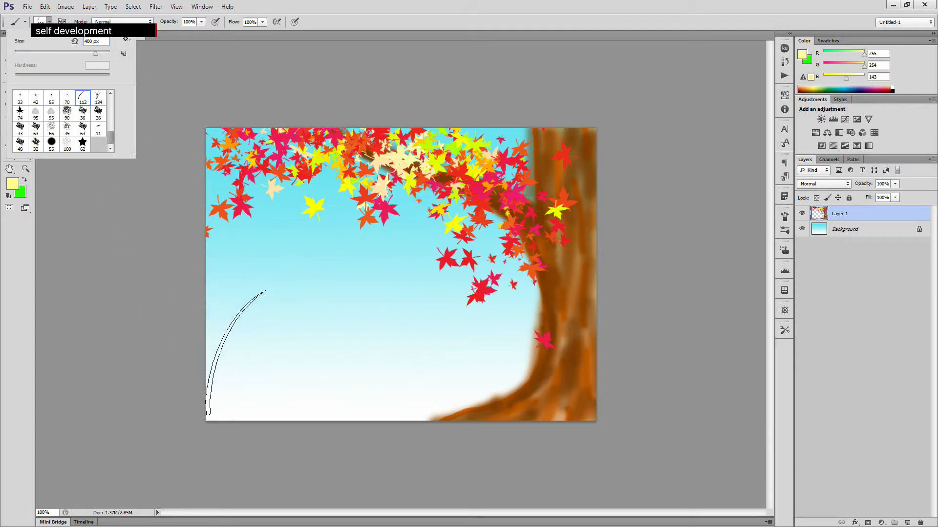
key("Return")
- Paint green and pale yellow grass blades along the bottom of the picture
left_click(236, 386)
mouse_move(236, 386)
left_mouse_down()
mouse_move(286, 399)
mouse_move(275, 405)
mouse_move(373, 393)
mouse_move(384, 405)
mouse_move(405, 397)
mouse_move(366, 396)
mouse_move(523, 412)
mouse_move(609, 390)
mouse_move(588, 380)
mouse_move(608, 399)
mouse_move(594, 417)
mouse_move(569, 386)
left_mouse_up()
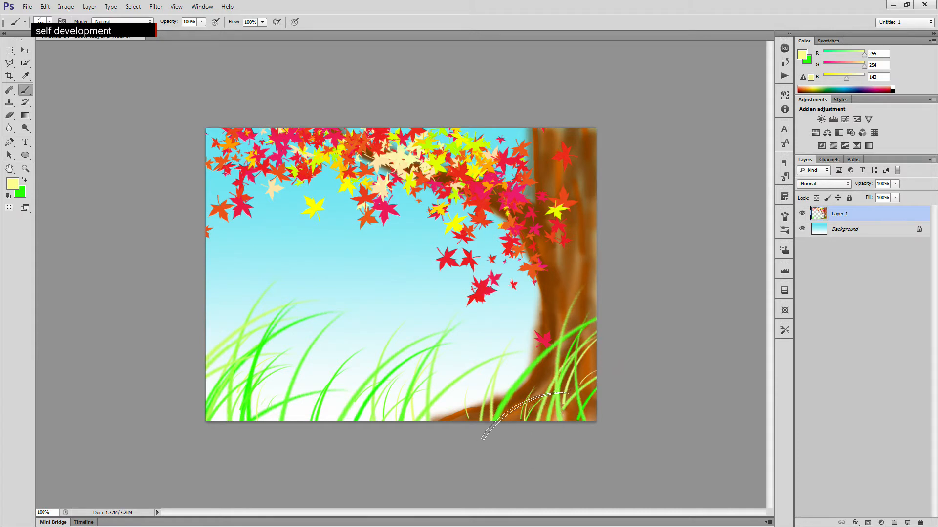
mouse_move(320, 419)
left_mouse_down()
mouse_move(314, 376)
mouse_move(349, 291)
left_mouse_up()
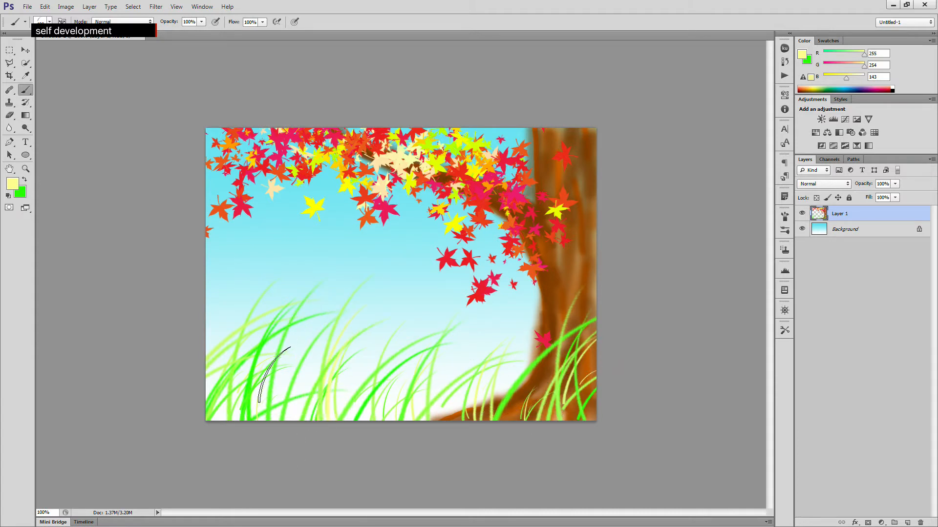
mouse_move(519, 387)
left_mouse_down()
mouse_move(534, 390)
mouse_move(557, 359)
left_mouse_up()
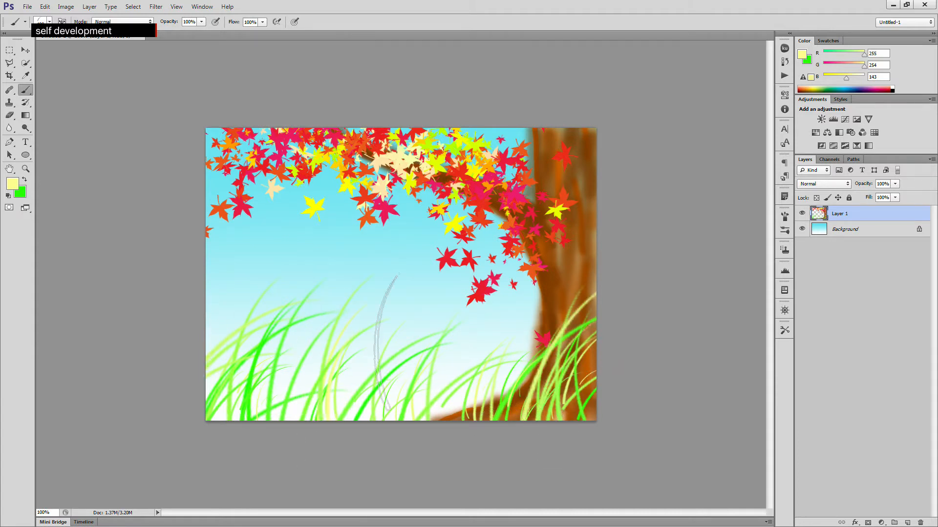
- Switch to the curved 112 px brush preset and paint more grass blades along the bottom edge
left_click(49, 22)
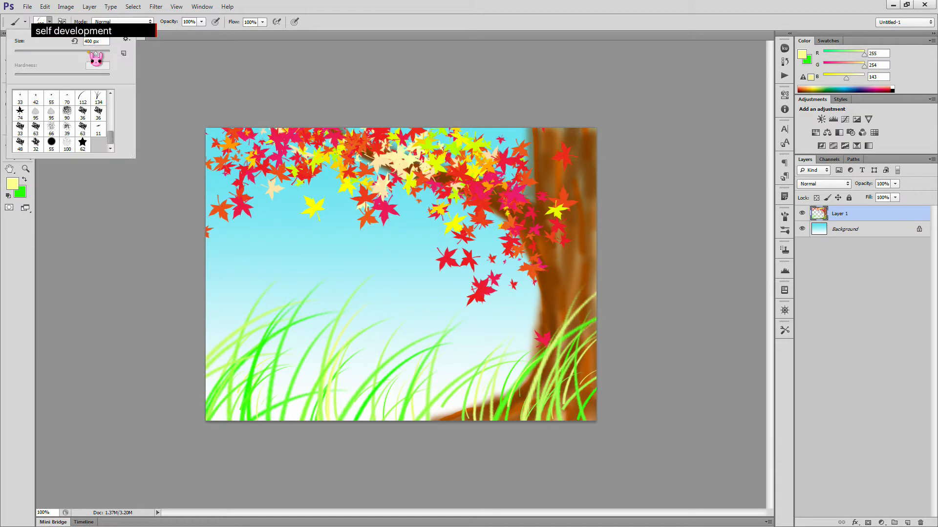
double_click(84, 98)
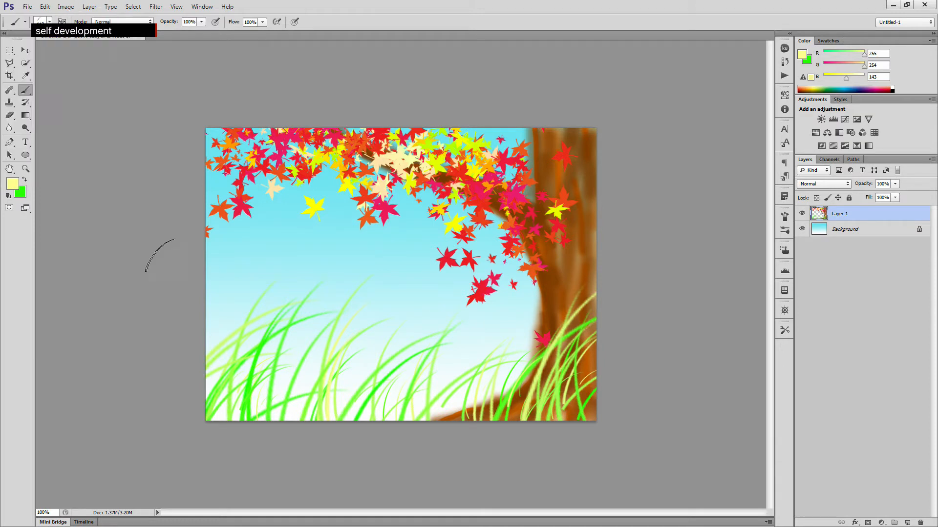
mouse_move(265, 410)
left_mouse_down()
mouse_move(222, 411)
mouse_move(362, 403)
mouse_move(406, 412)
mouse_move(384, 408)
mouse_move(460, 392)
mouse_move(569, 410)
mouse_move(556, 410)
mouse_move(535, 404)
mouse_move(575, 415)
left_mouse_up()
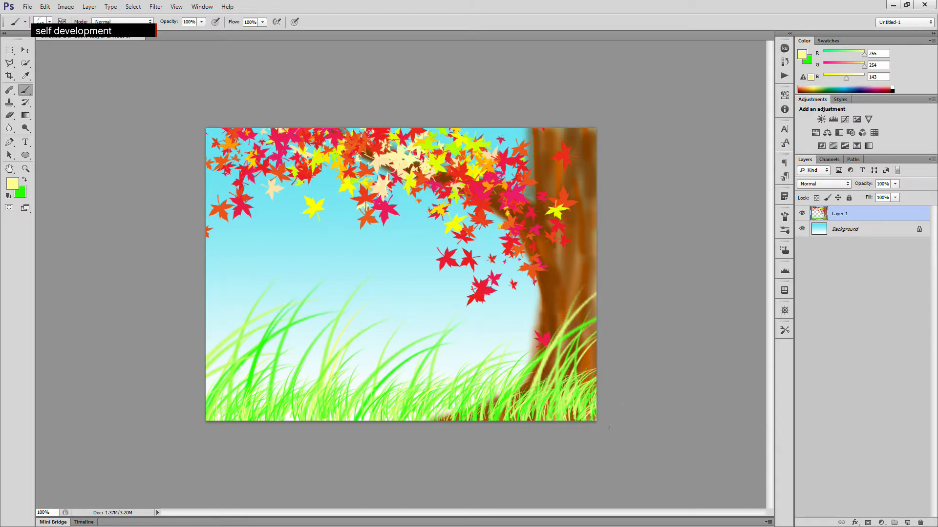
left_click_drag(441, 410, 496, 408)
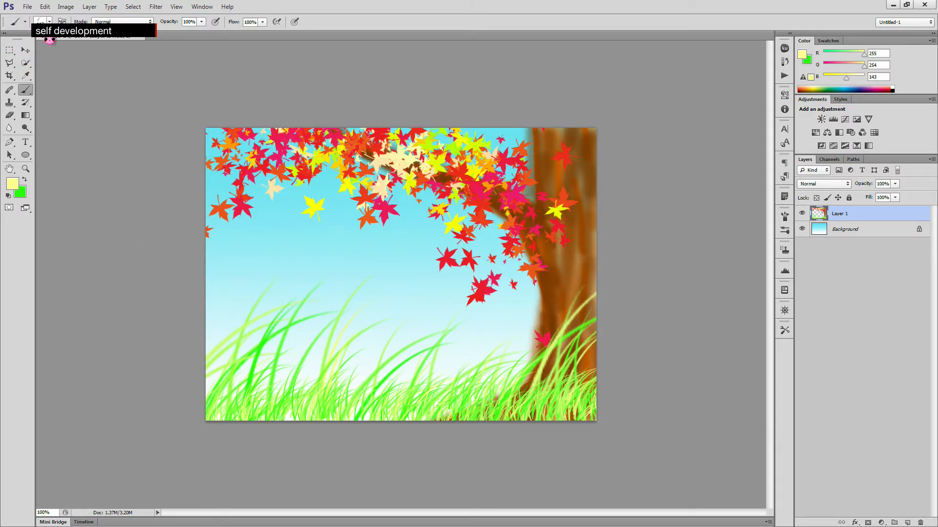
- Choose the 134 grass brush preset and paint short grass along the lower left edge
left_click(49, 21)
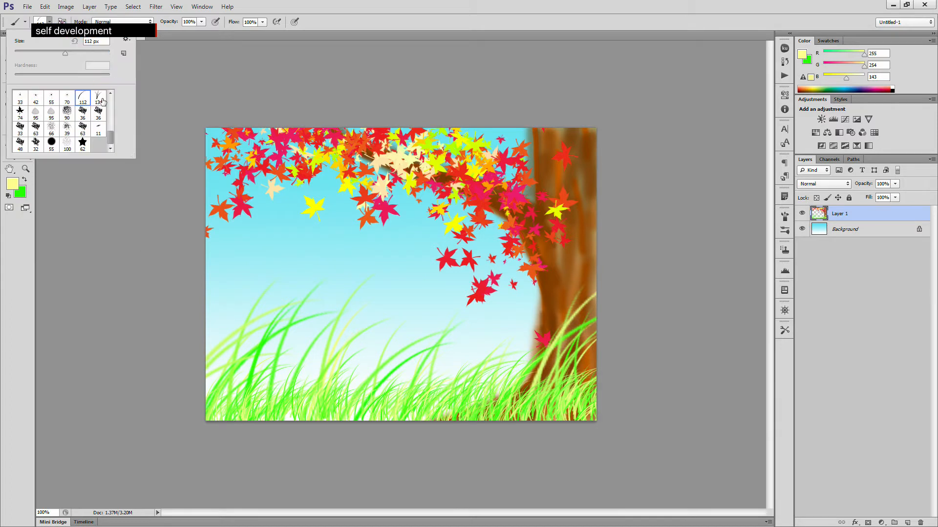
left_click(99, 98)
key("Return")
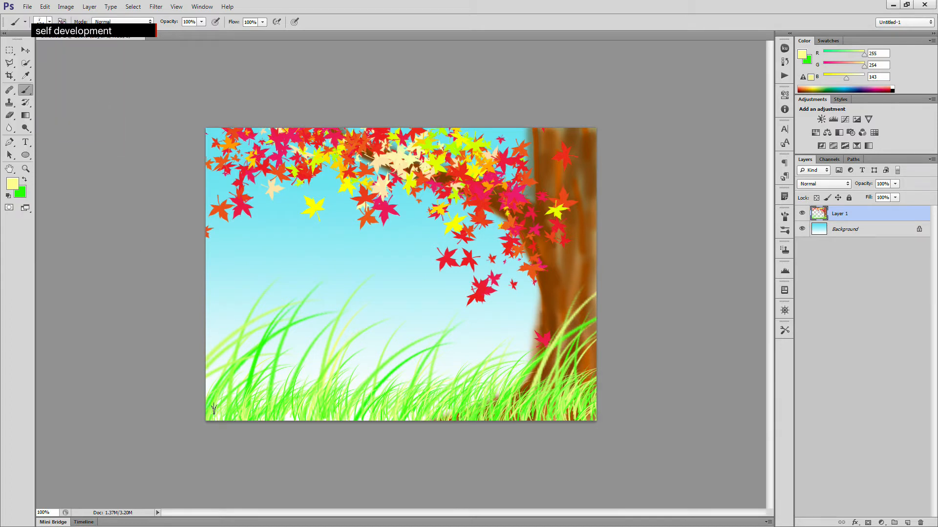
left_click_drag(221, 411, 298, 416)
- Set the foreground colour to bright yellow fffd42
left_click(12, 184)
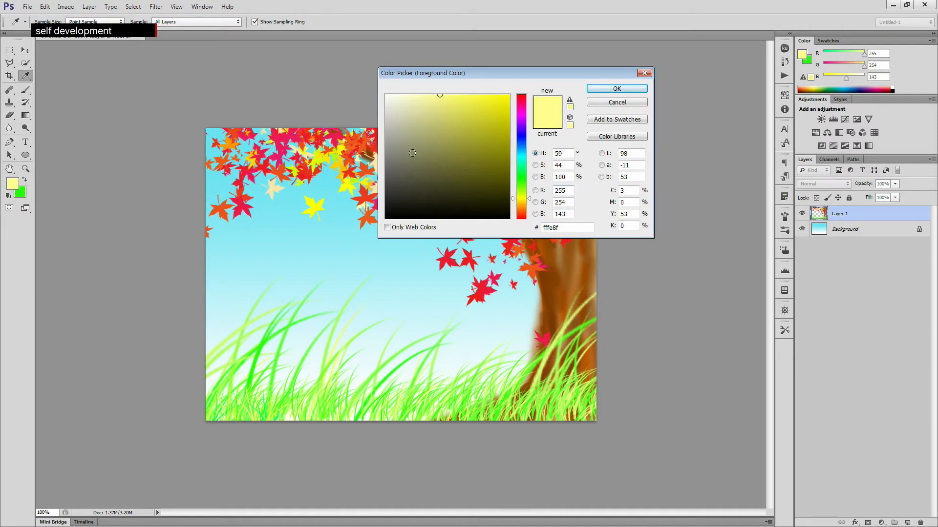
left_click_drag(459, 96, 477, 92)
left_click(616, 88)
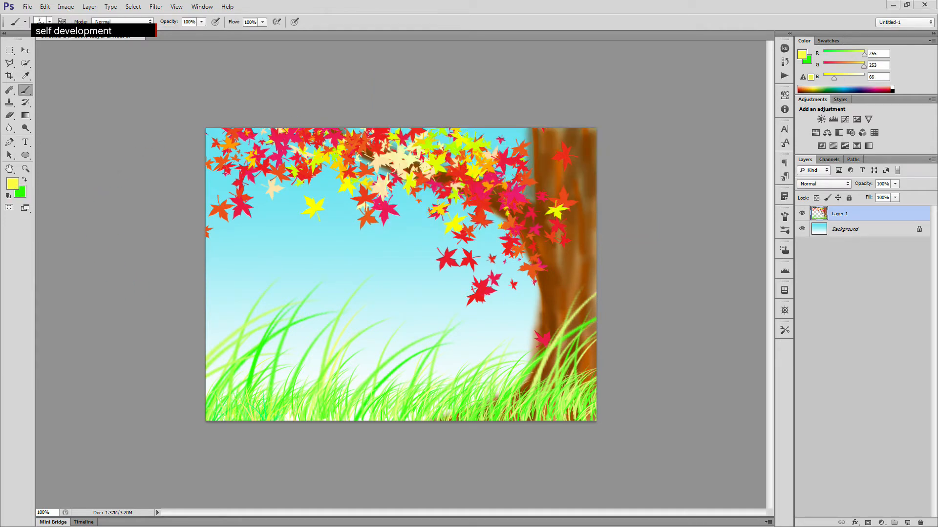
- Set the background colour to olive c4c233
left_click(22, 191)
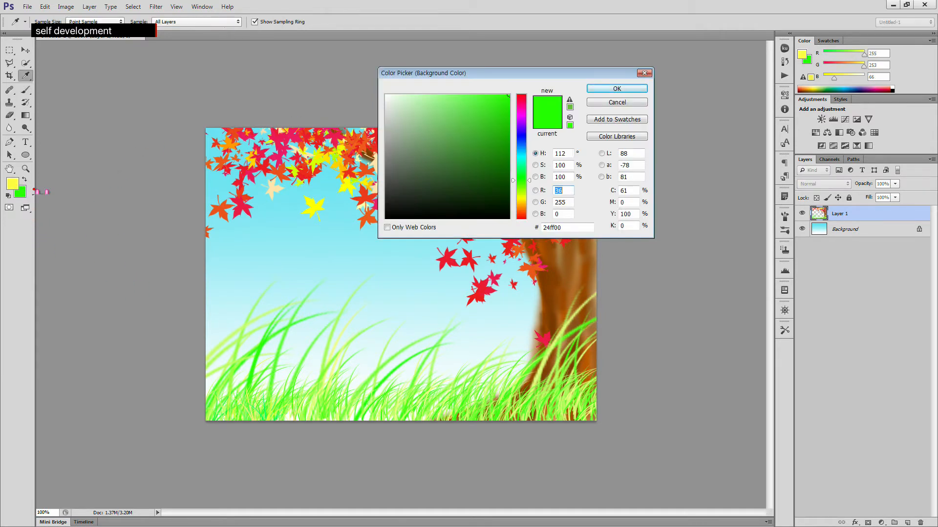
left_click(15, 184)
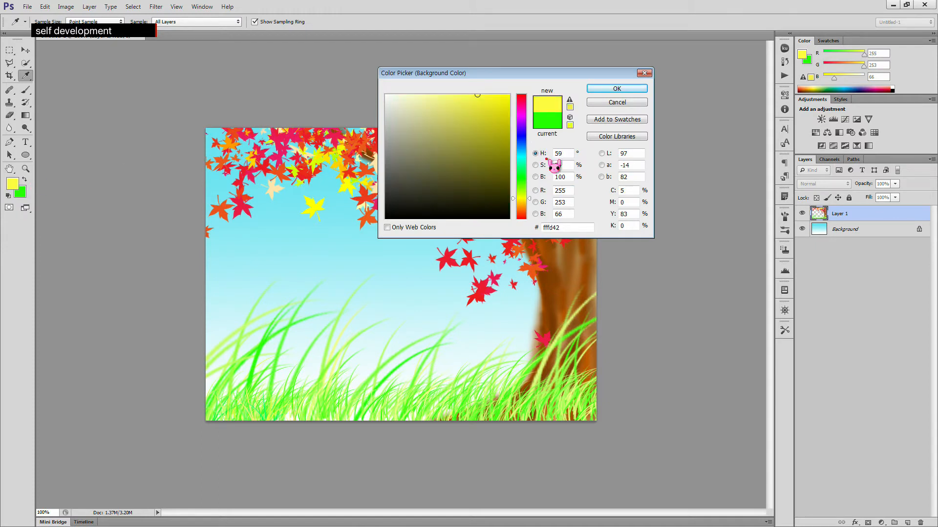
left_click(543, 176)
left_click(521, 123)
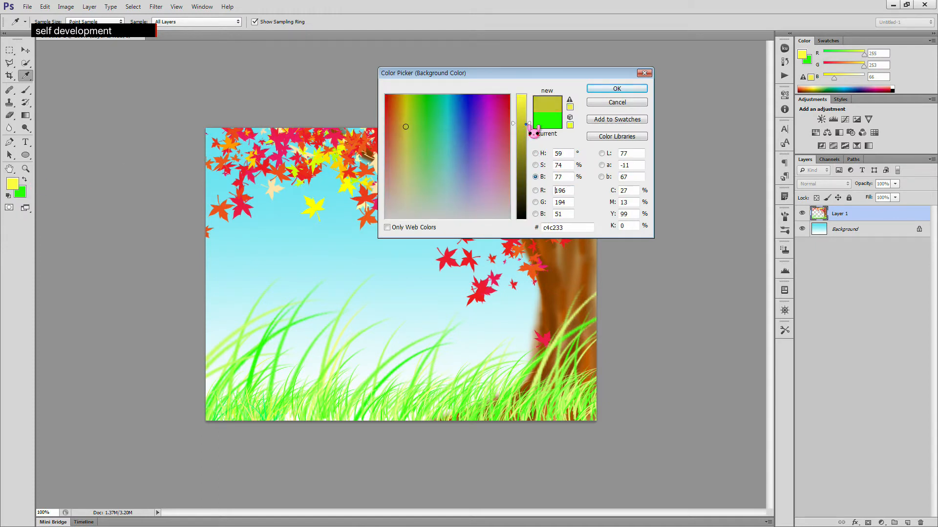
left_click(617, 89)
left_click(20, 192)
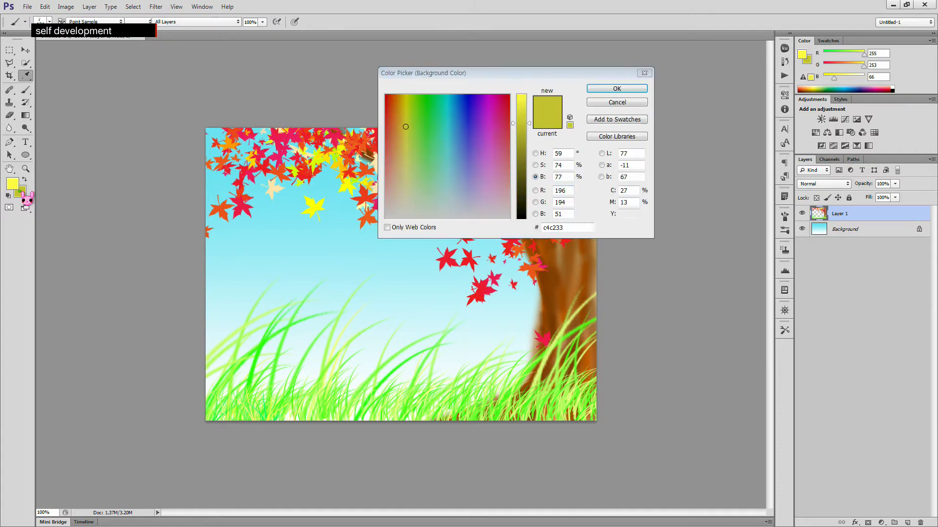
left_click(630, 102)
key("b")
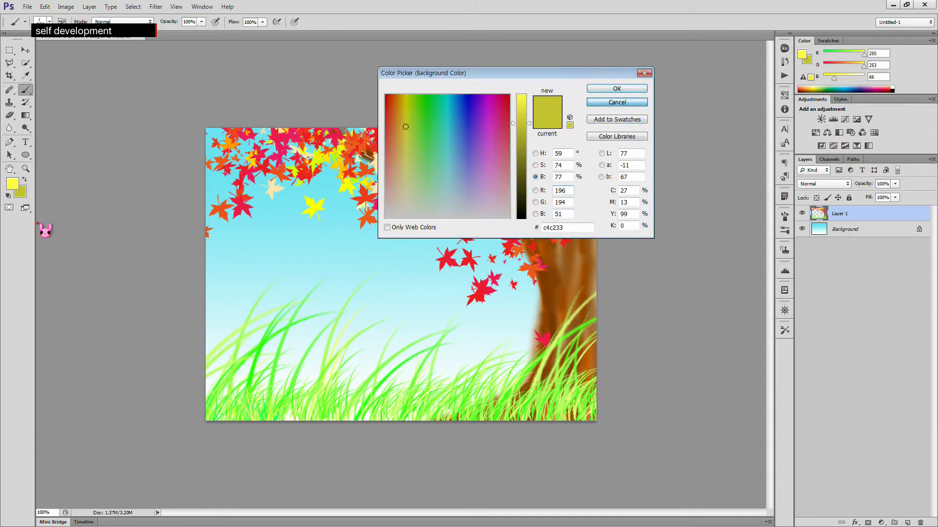
- Set the background colour to dark green 279627
left_click(24, 193)
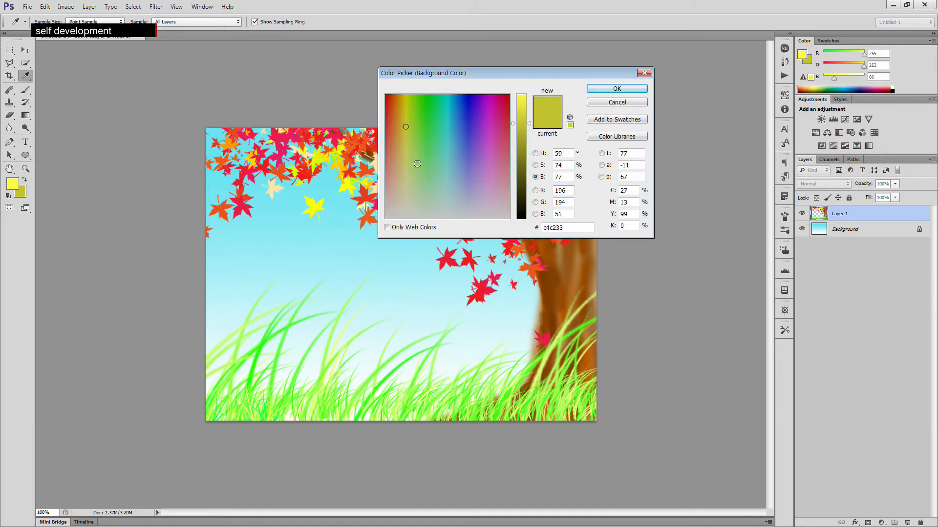
left_click(535, 153)
left_click(526, 178)
left_click(540, 165)
left_click(536, 176)
left_click_drag(526, 142, 526, 147)
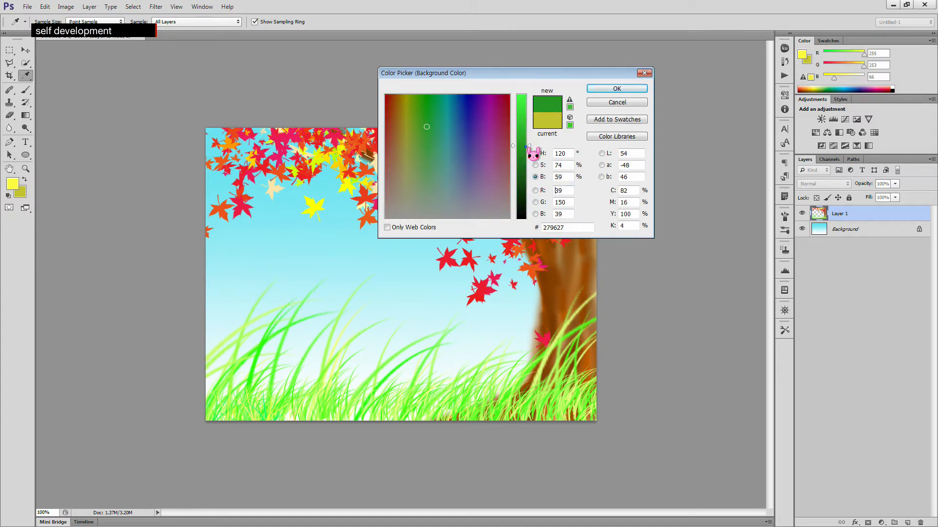
left_click(617, 88)
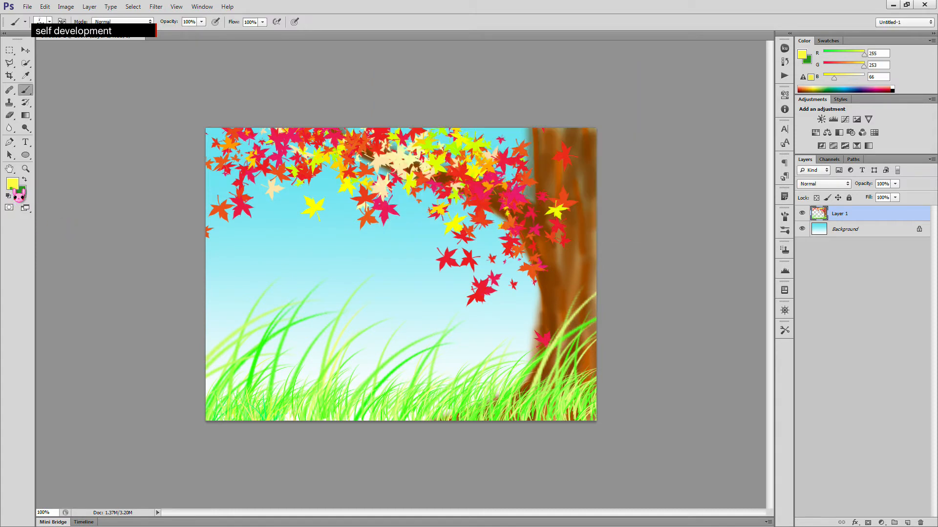
- Set the foreground colour to olive yellow cdcb35
left_click(12, 183)
left_click(521, 119)
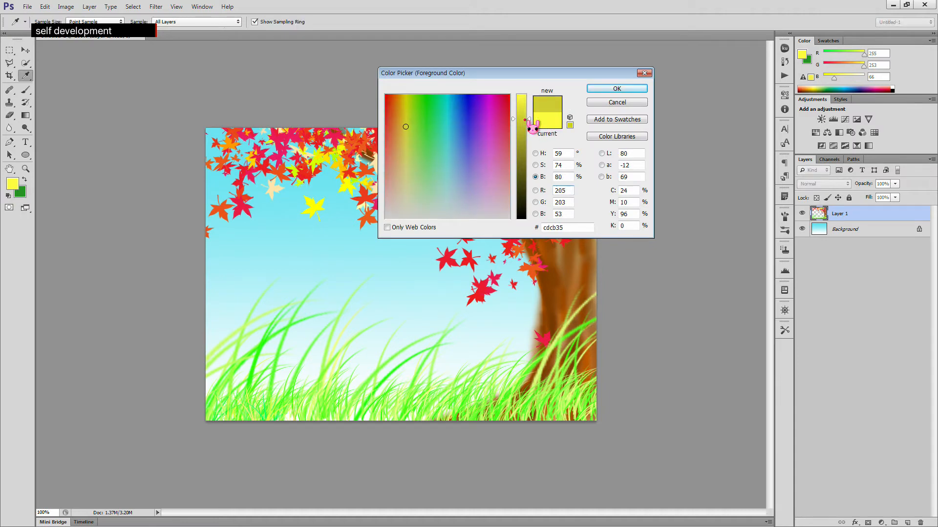
left_click(617, 90)
- Paint olive and dark green grass blades across the bottom of the picture
key("b")
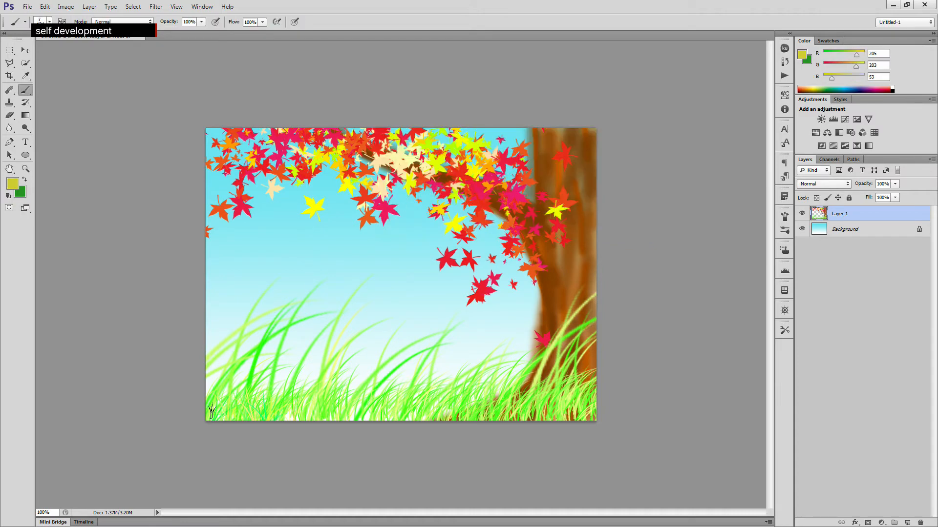
left_click_drag(215, 412, 576, 410)
left_click_drag(309, 408, 274, 410)
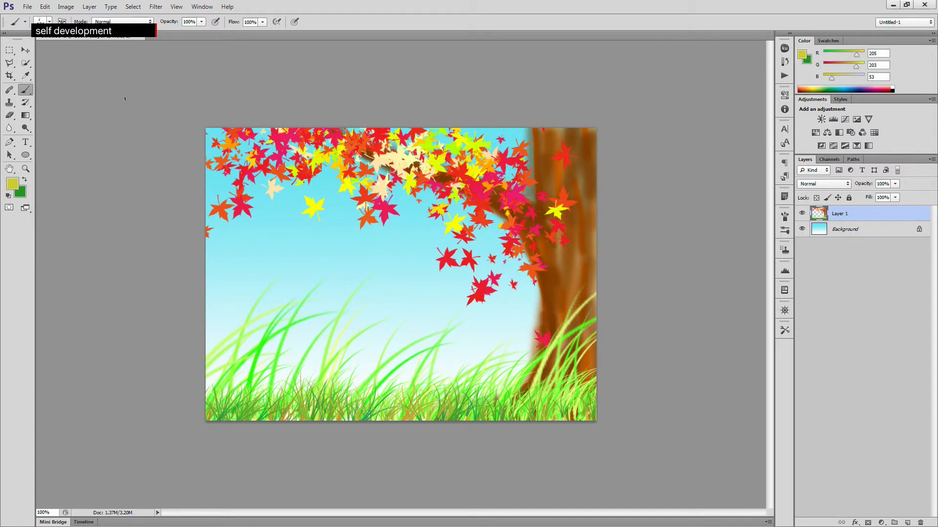
- Open the photo 나비.jpg from the Photoshop folder
key("ctrl+o")
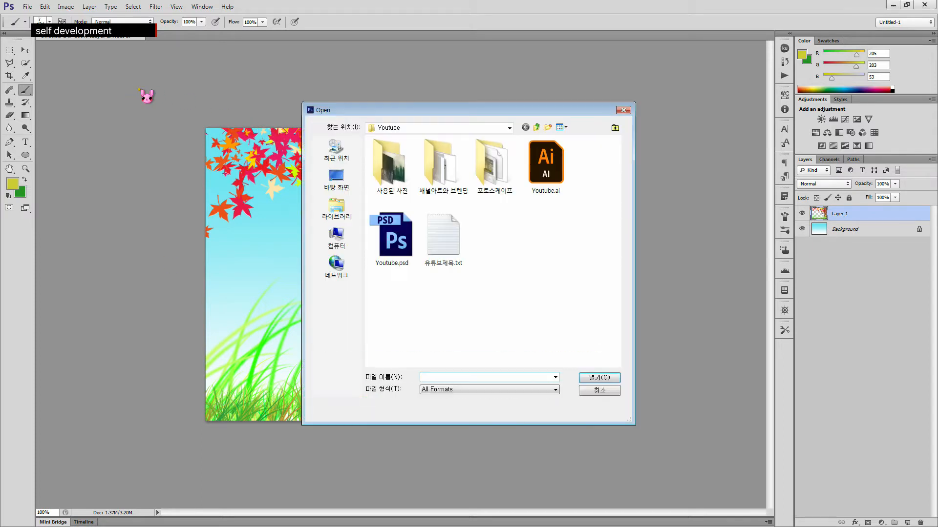
left_click_drag(472, 114, 365, 118)
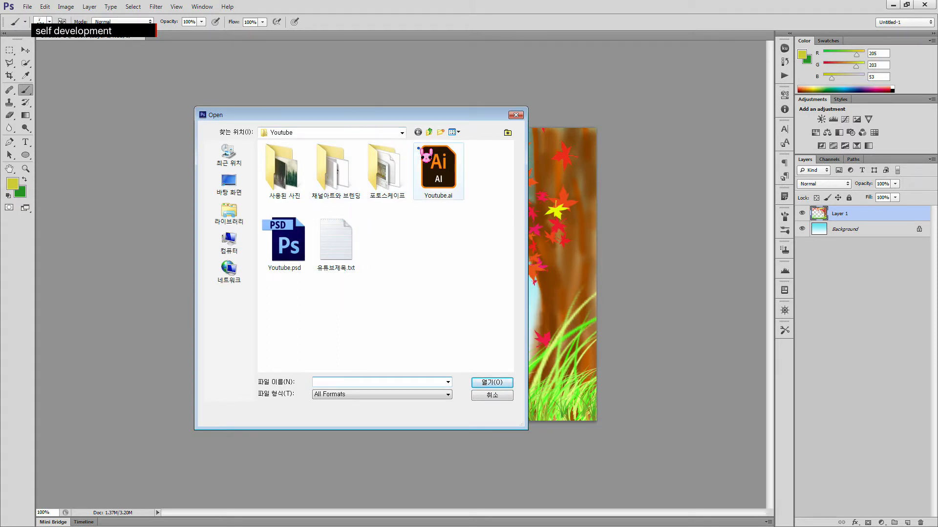
left_click(508, 134)
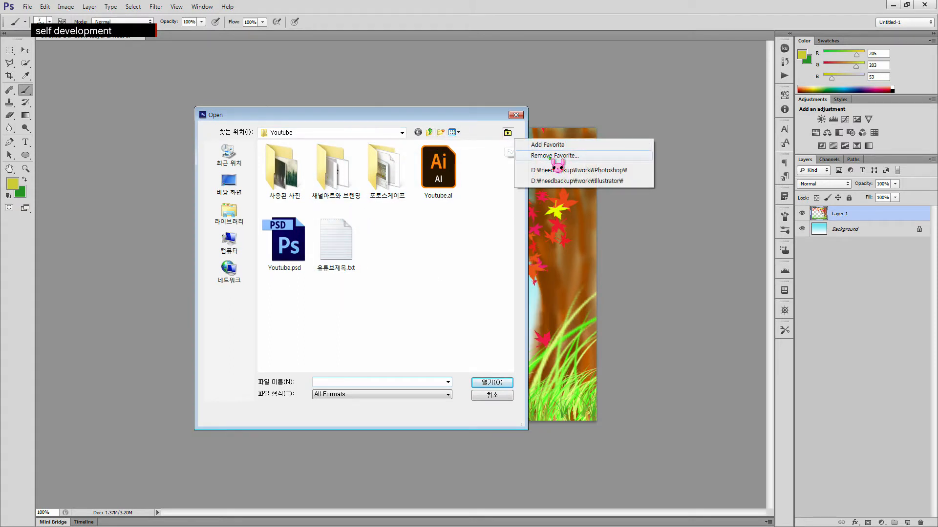
left_click(630, 172)
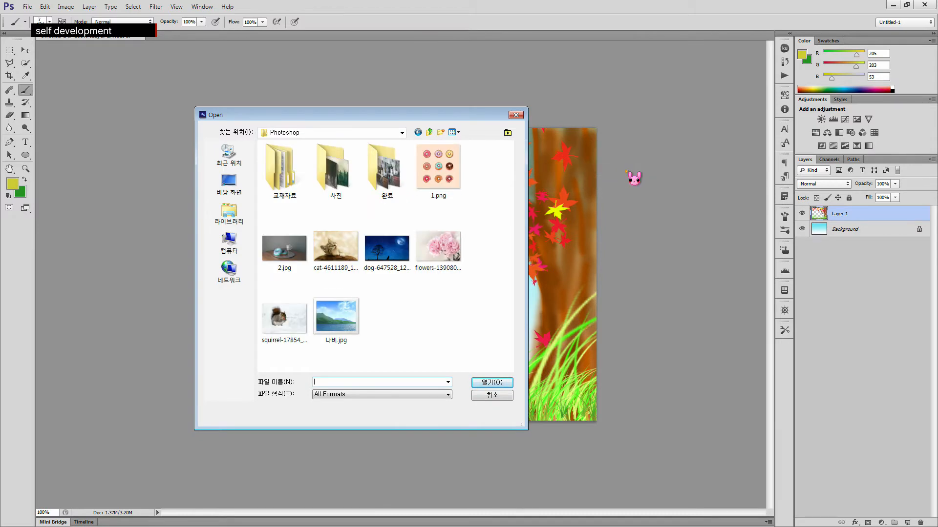
left_click(355, 335)
double_click(355, 335)
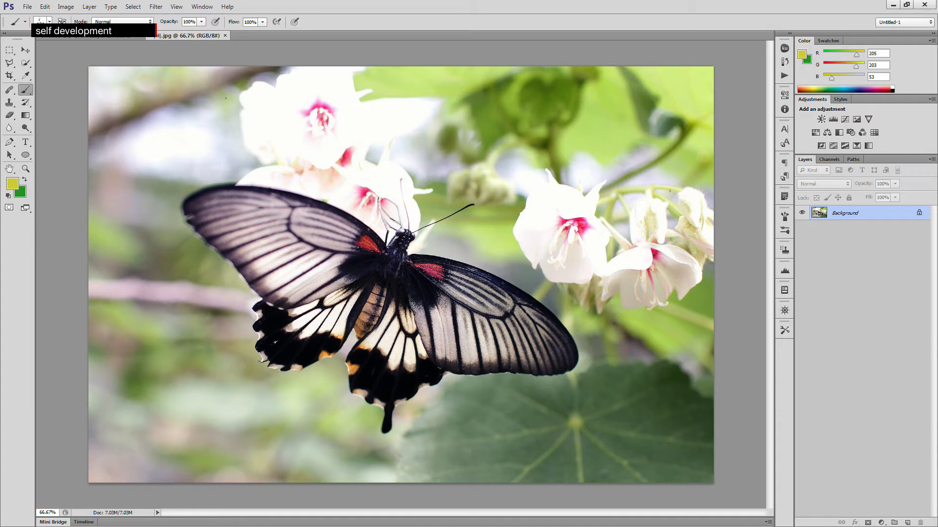
- Select the butterfly in the photo with the Quick Selection tool
left_click(26, 64)
left_click(60, 67)
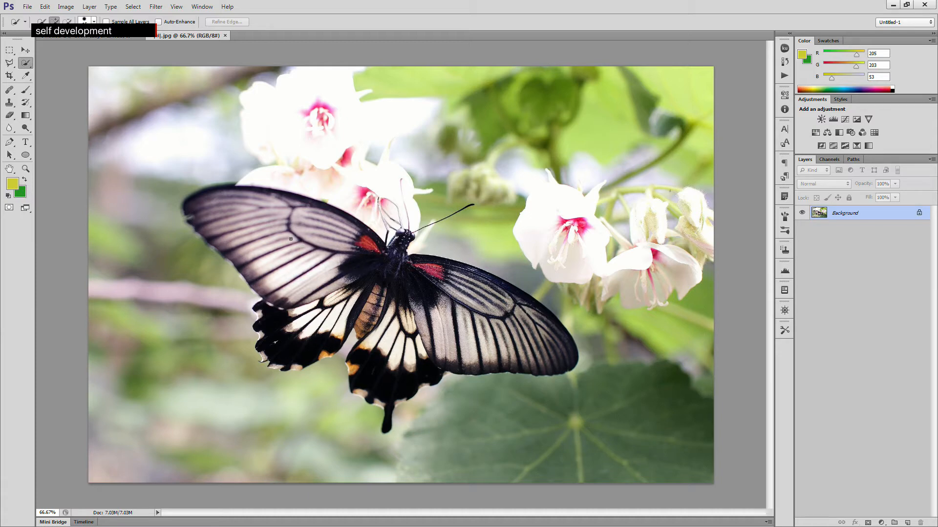
mouse_move(296, 249)
left_mouse_down()
mouse_move(233, 219)
mouse_move(217, 197)
mouse_move(289, 207)
mouse_move(351, 232)
mouse_move(374, 257)
mouse_move(395, 285)
mouse_move(393, 314)
mouse_move(349, 291)
mouse_move(292, 337)
mouse_move(293, 305)
mouse_move(277, 347)
mouse_move(309, 337)
mouse_move(337, 349)
mouse_move(379, 311)
mouse_move(374, 303)
mouse_move(409, 336)
mouse_move(383, 348)
mouse_move(388, 359)
mouse_move(371, 357)
mouse_move(359, 368)
mouse_move(370, 393)
mouse_move(358, 370)
left_mouse_up()
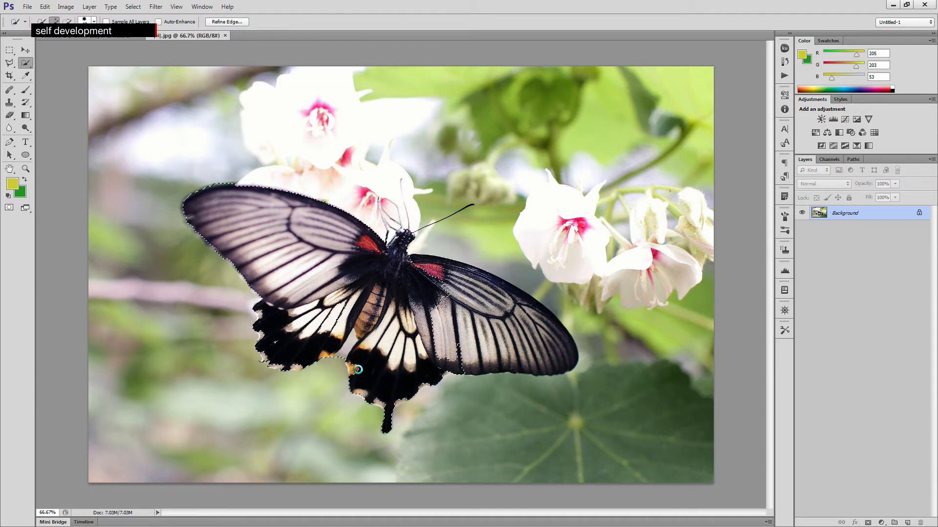
left_click(360, 368)
left_click(360, 370)
left_click_drag(357, 367, 364, 377)
left_click_drag(511, 344, 544, 348)
key("alt")
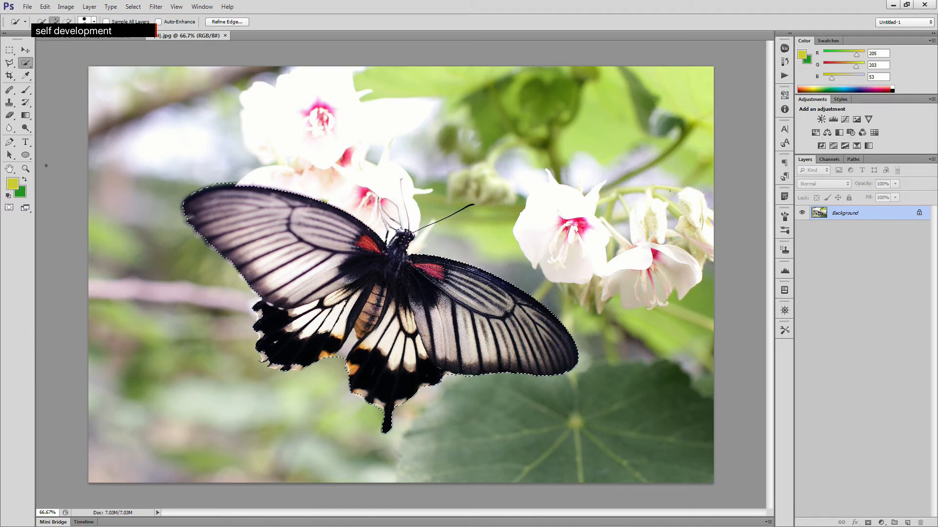
- Zoom in on the butterfly's head and add both antennae to the selection with the Quick Selection tool
left_click(25, 168)
left_click(415, 228)
left_click(415, 227)
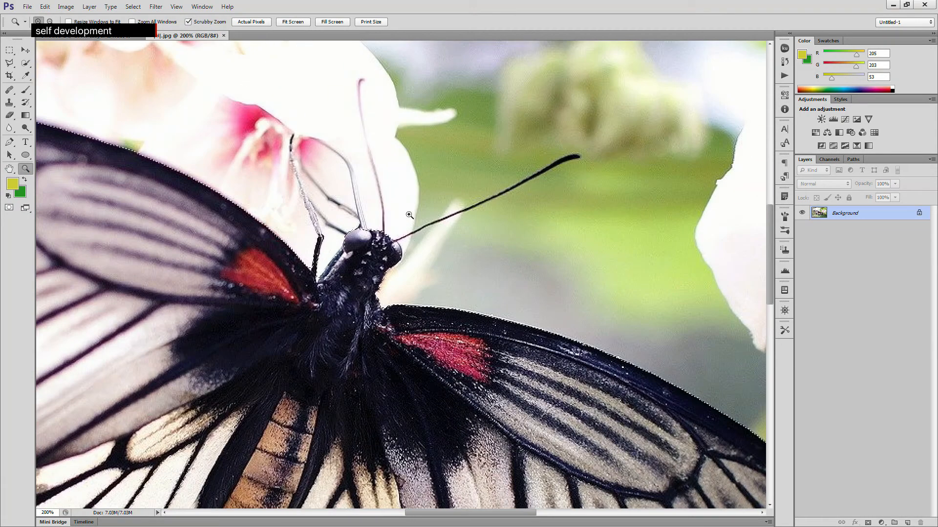
left_click(439, 203)
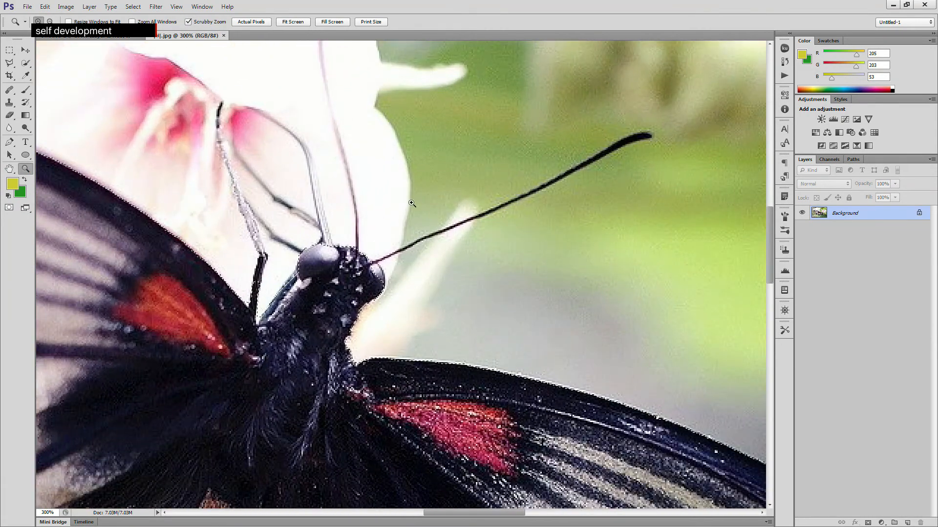
left_click(26, 63)
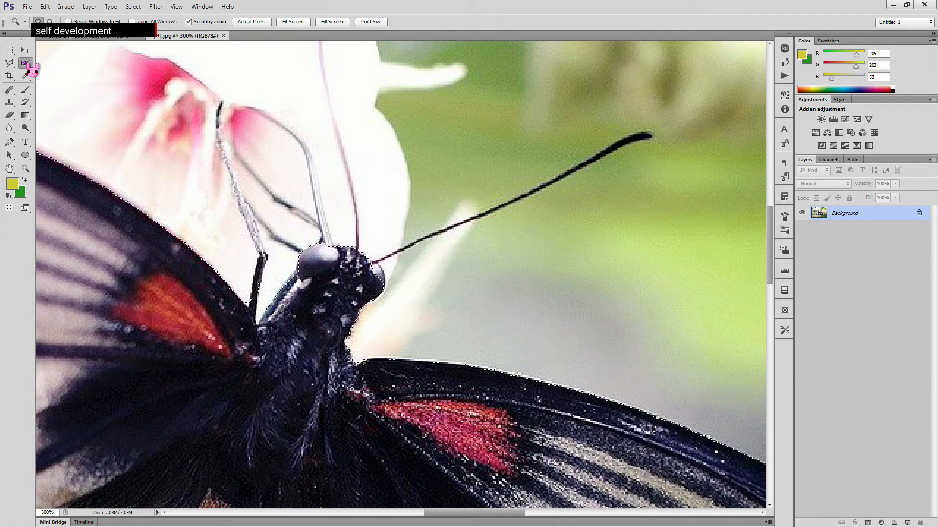
left_click(59, 64)
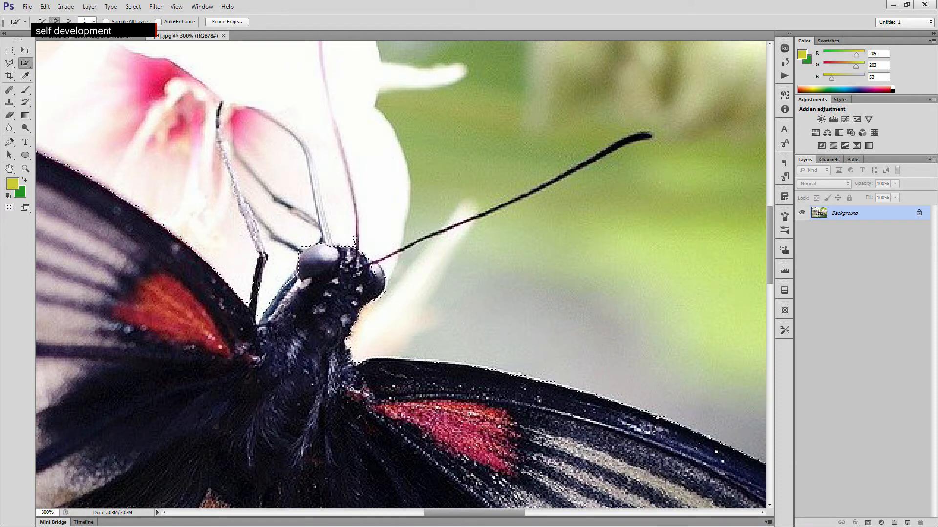
left_click_drag(356, 217, 319, 49)
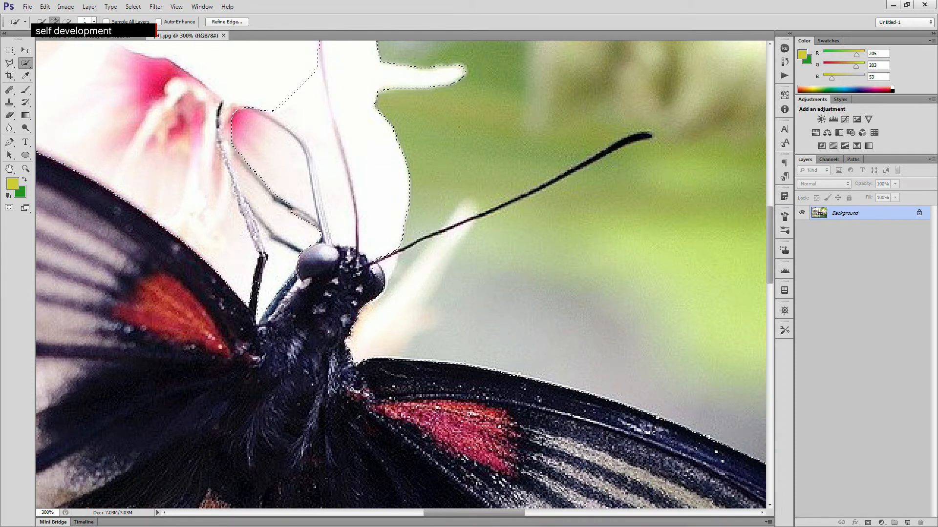
left_click_drag(443, 231, 644, 136)
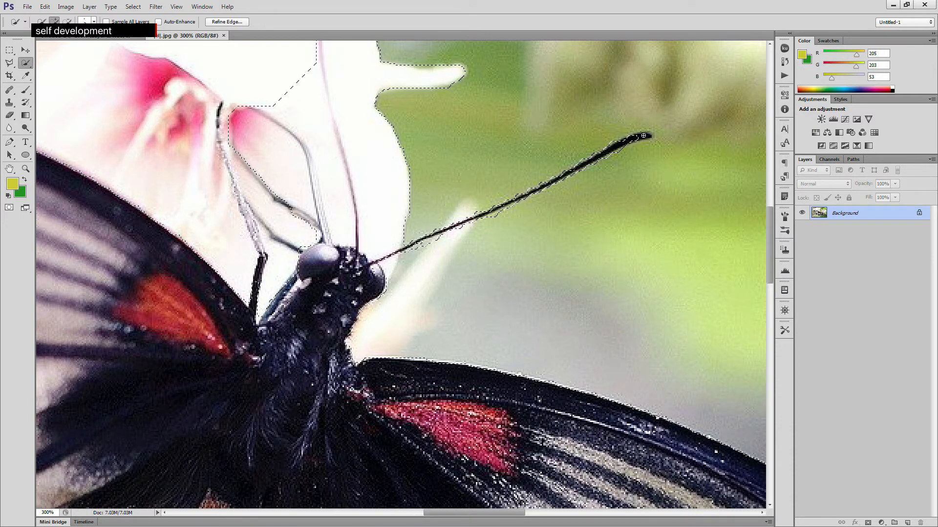
left_click(644, 135)
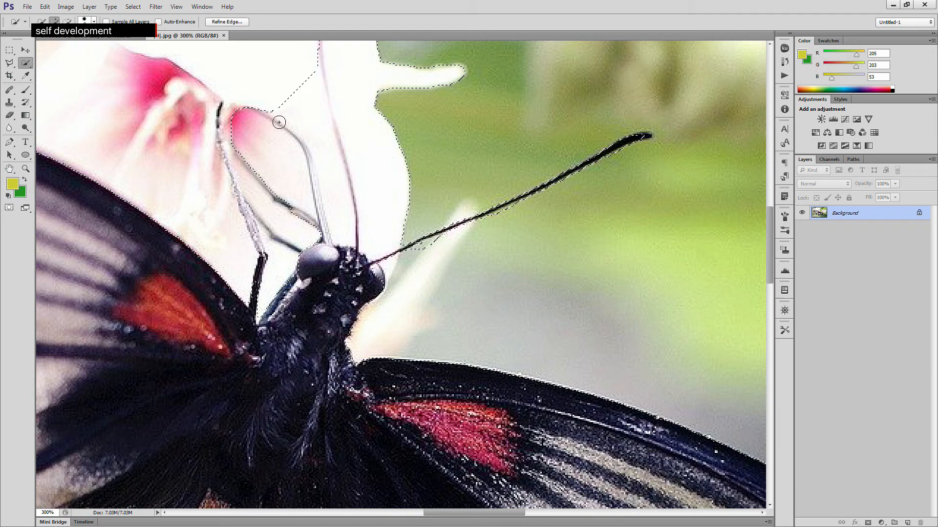
- Subtract the white flower area around the antennae from the selection
key("alt")
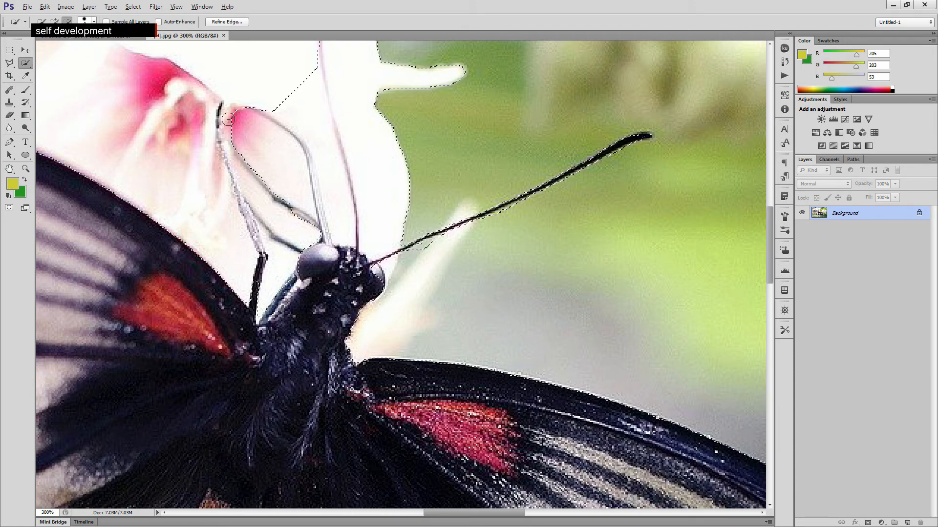
mouse_move(242, 122)
left_mouse_down()
mouse_move(293, 178)
mouse_move(295, 233)
mouse_move(272, 214)
mouse_move(250, 187)
mouse_move(280, 123)
mouse_move(320, 140)
mouse_move(331, 209)
left_mouse_up()
mouse_move(374, 163)
left_mouse_down()
mouse_move(401, 83)
mouse_move(424, 71)
mouse_move(378, 73)
mouse_move(360, 112)
mouse_move(404, 188)
mouse_move(381, 246)
mouse_move(394, 236)
mouse_move(423, 256)
mouse_move(444, 244)
left_mouse_up()
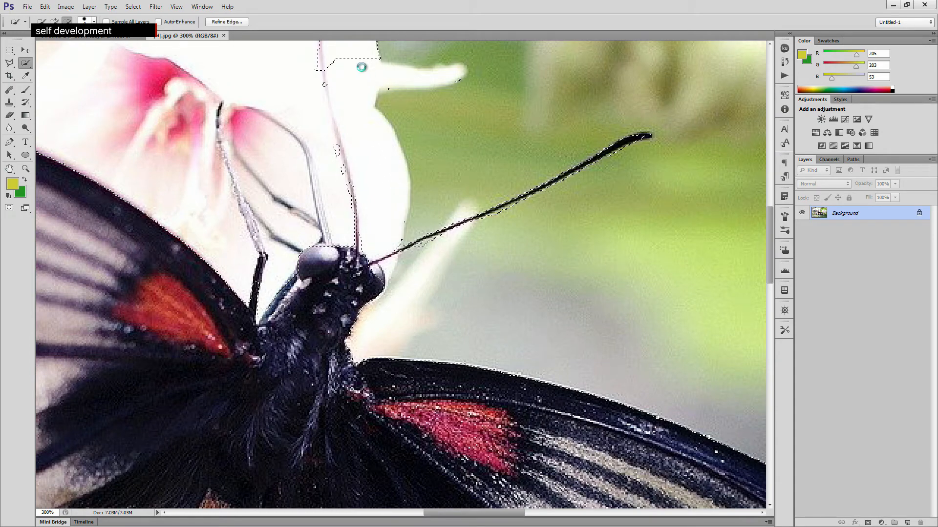
- Zoom out to 200% and refine the selection around the antennae, adding and removing small areas
left_click(26, 168)
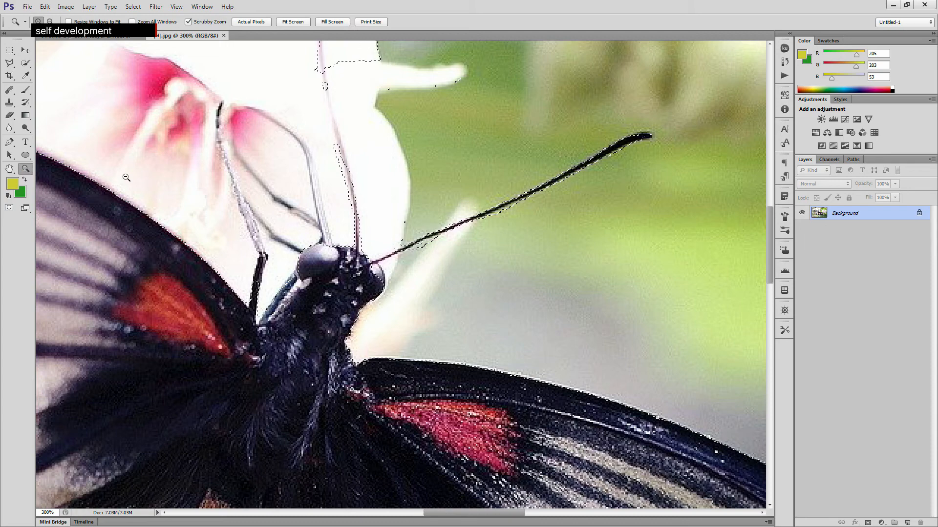
left_click(144, 174, "alt")
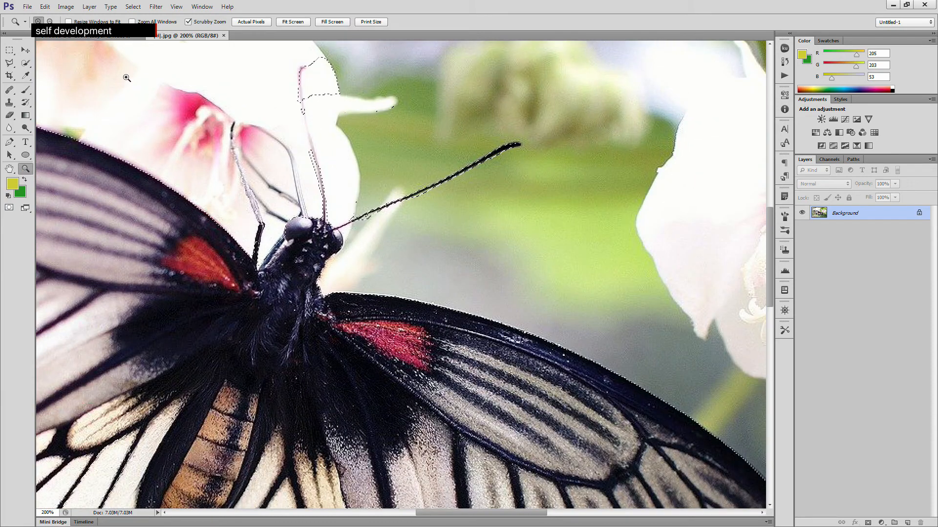
left_click(25, 62)
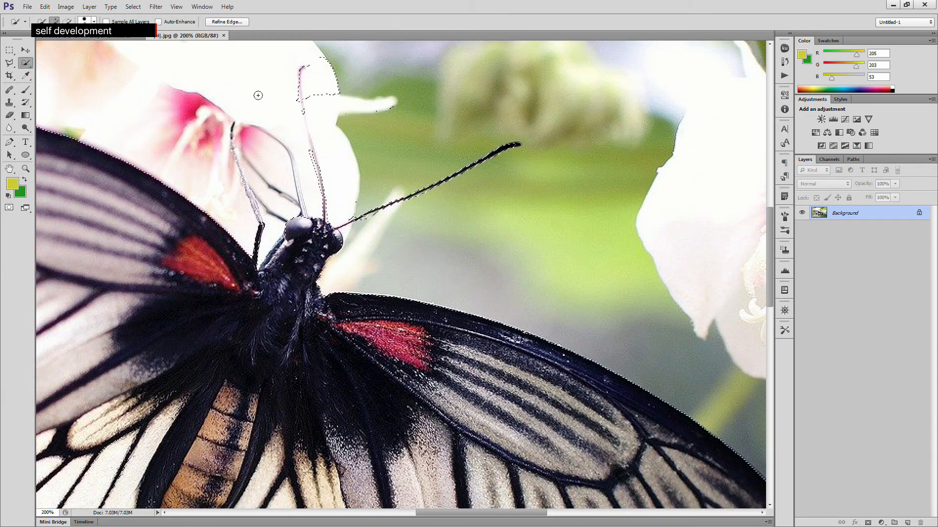
mouse_move(335, 103)
left_mouse_down()
mouse_move(314, 62)
mouse_move(324, 69)
left_mouse_up()
left_click_drag(301, 69, 300, 98)
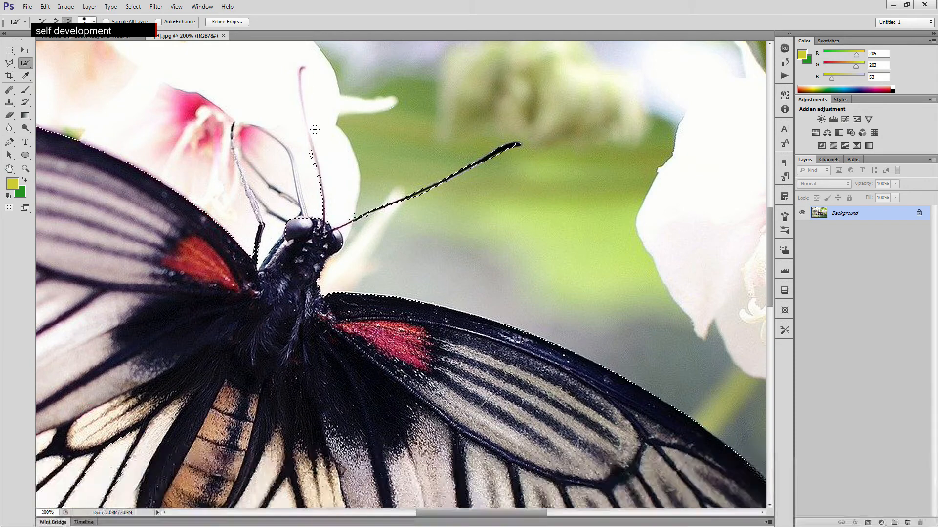
left_click_drag(309, 149, 315, 170)
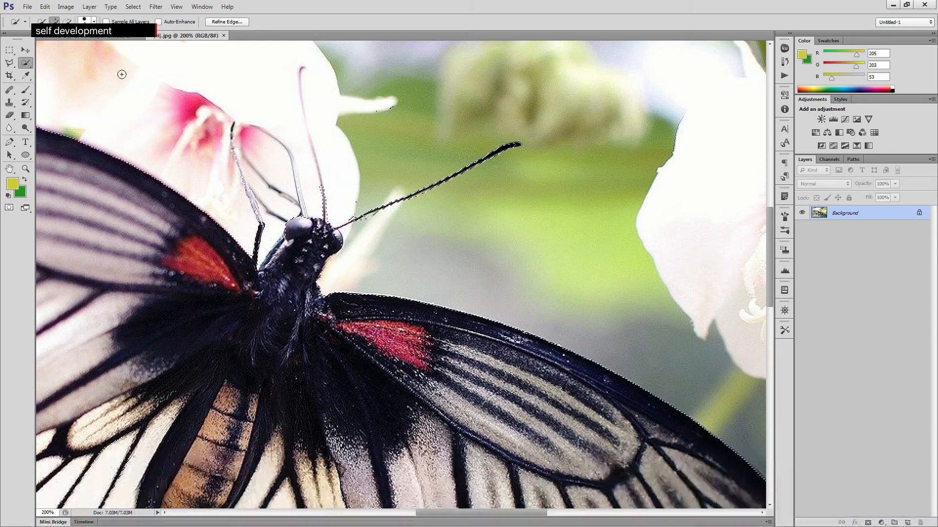
- Switch to the Magic Wand tool at tolerance 15 and sample the white areas beside the antennae
left_click(9, 50)
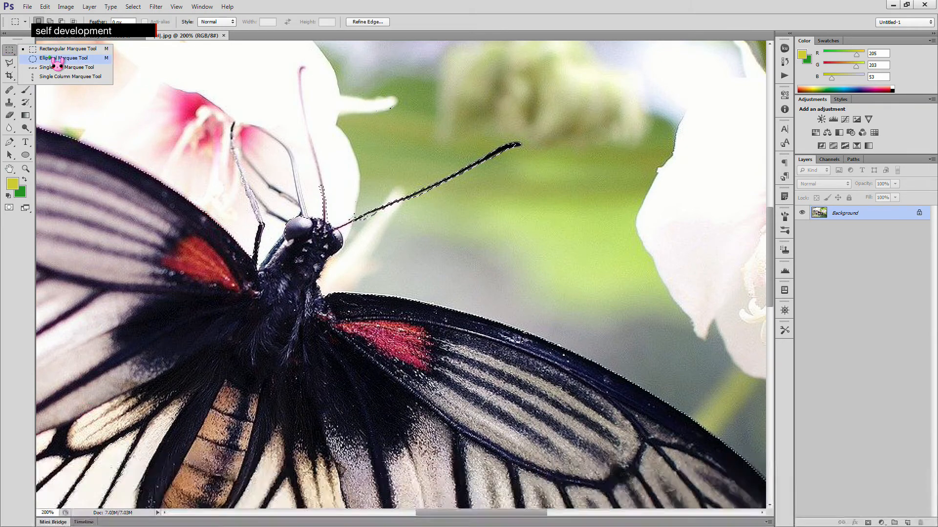
left_click(13, 51)
left_click(26, 63)
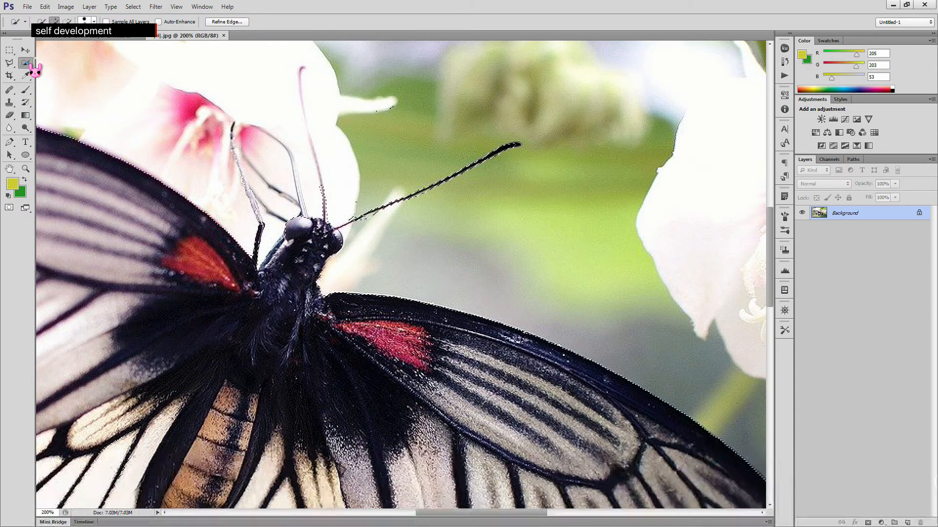
right_click(29, 66)
left_click(59, 75)
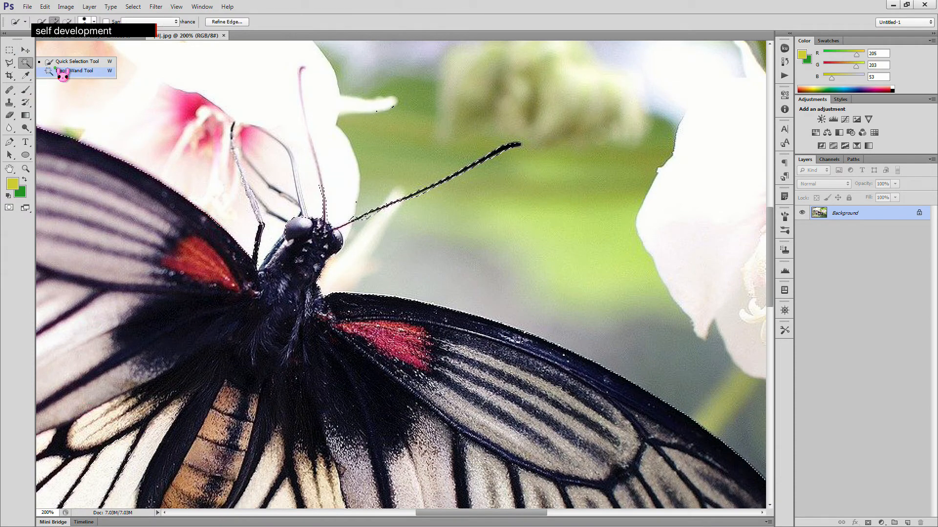
left_click(312, 143)
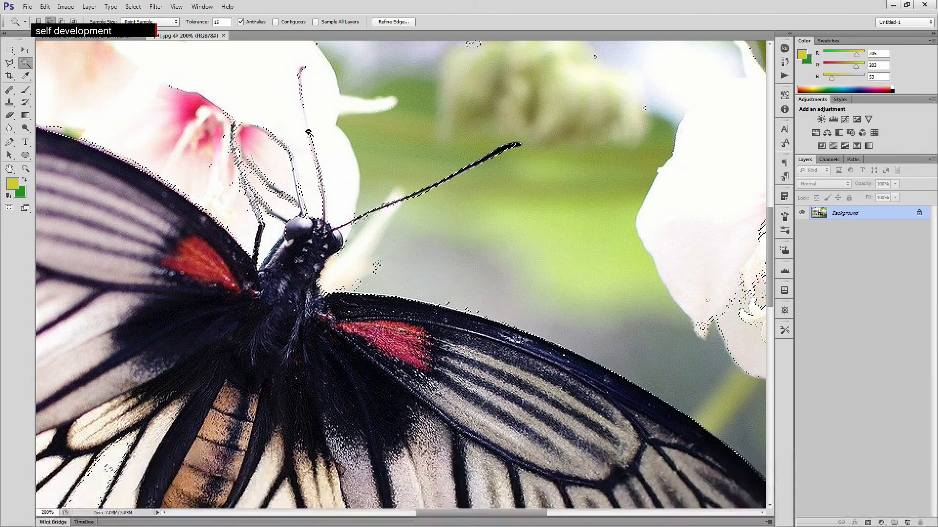
left_click(305, 115)
left_click(311, 133)
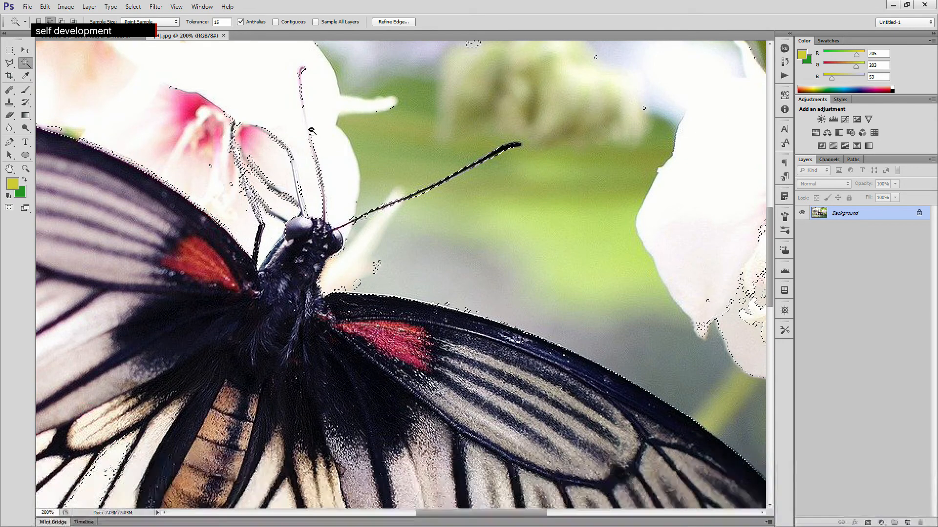
left_click(312, 131)
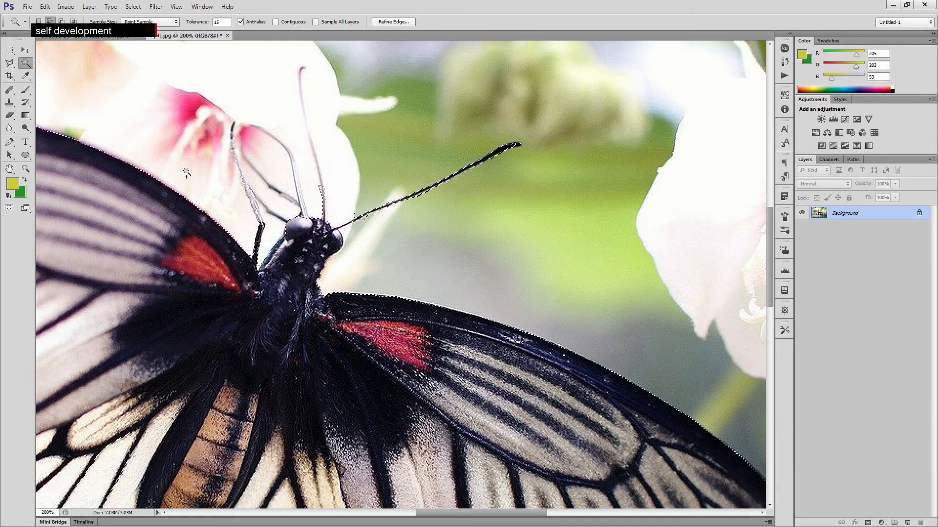
- Zoom out to 100%, recentre the photo and deselect the butterfly
left_click(26, 169)
left_click(50, 21)
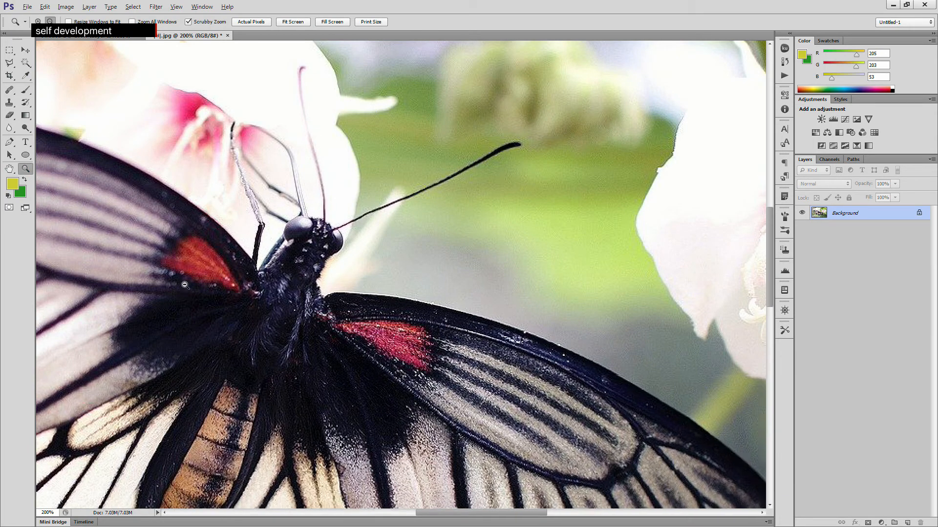
left_click(173, 287)
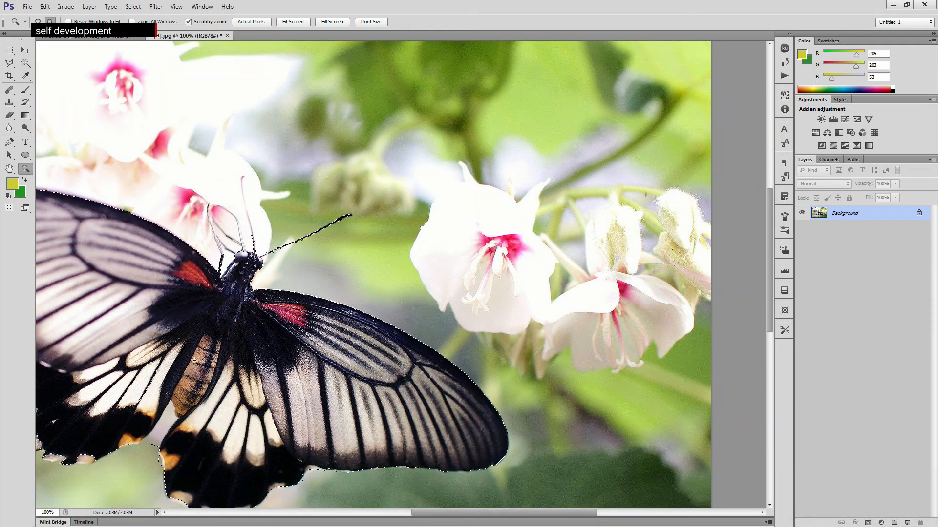
left_click_drag(442, 515, 410, 517)
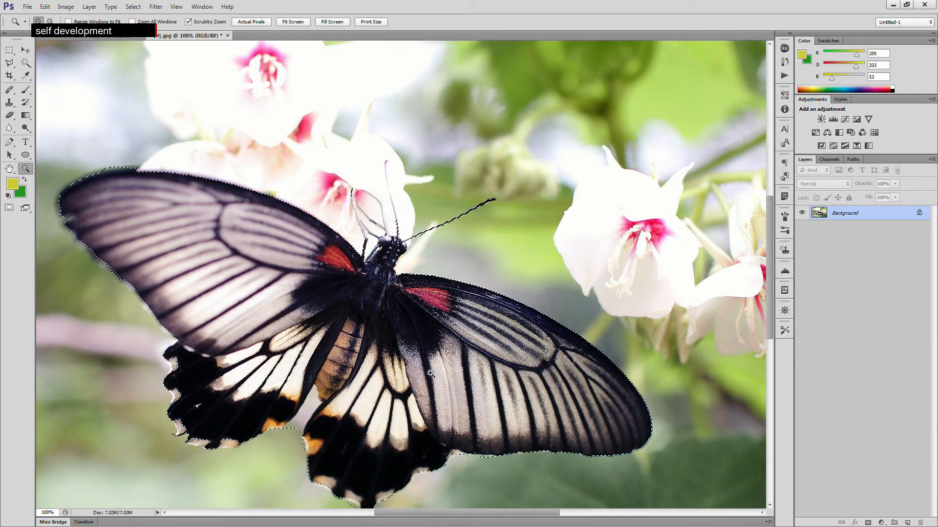
scroll(429, 373, "down", 1)
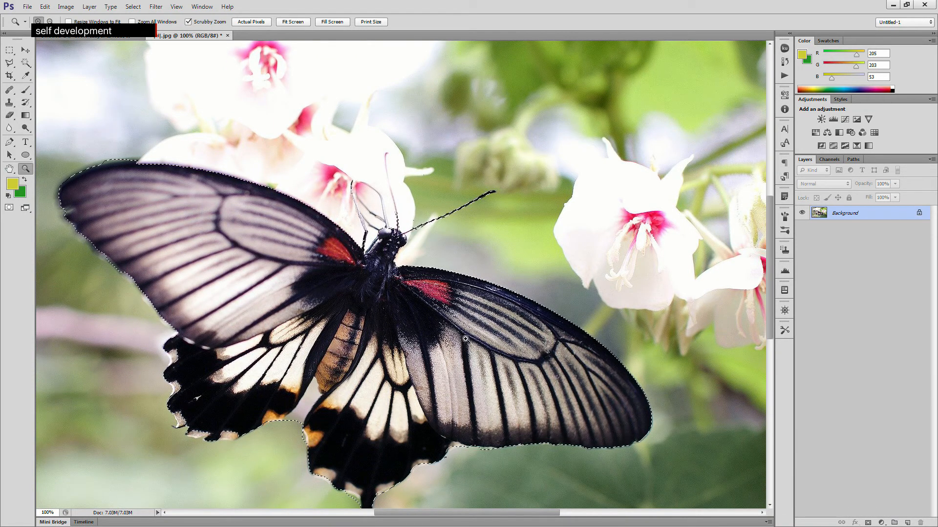
key("ctrl+d")
scroll(472, 328, "down", 2)
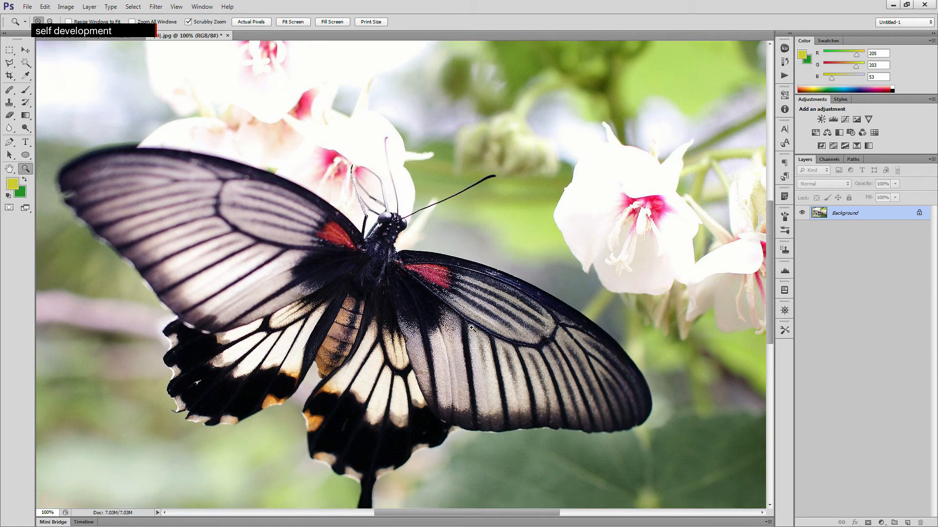
scroll(471, 328, "down", 4)
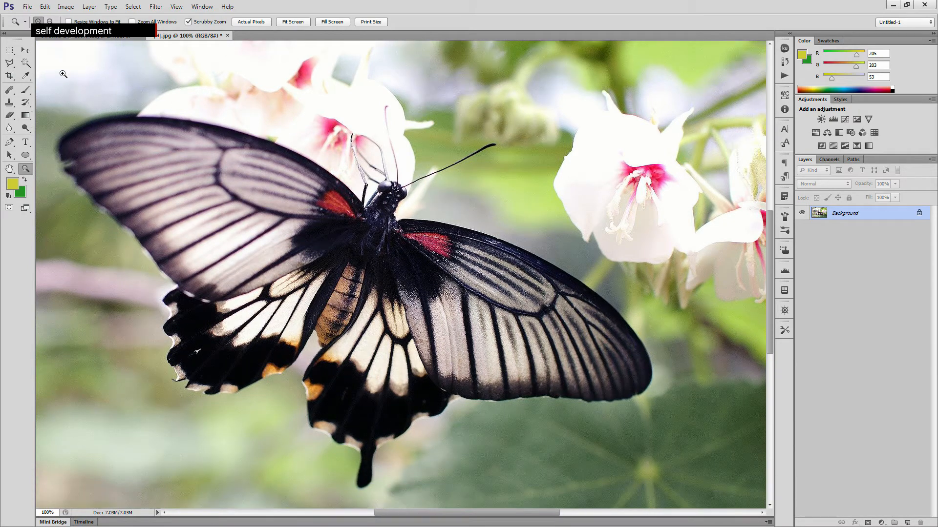
- Try to trace the butterfly's left wing outline with the Pen tool, placing curved anchor points
left_click(24, 90)
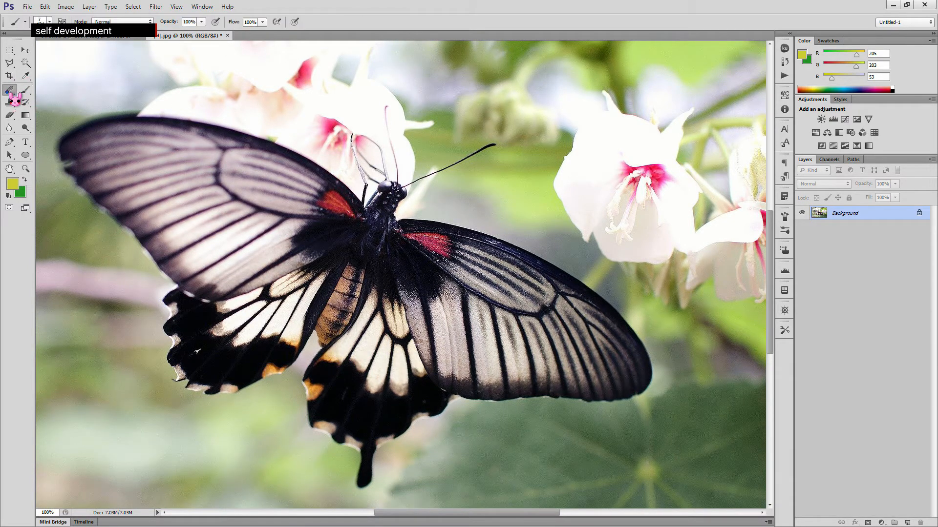
right_click(11, 91)
left_click(29, 100)
left_click(9, 142)
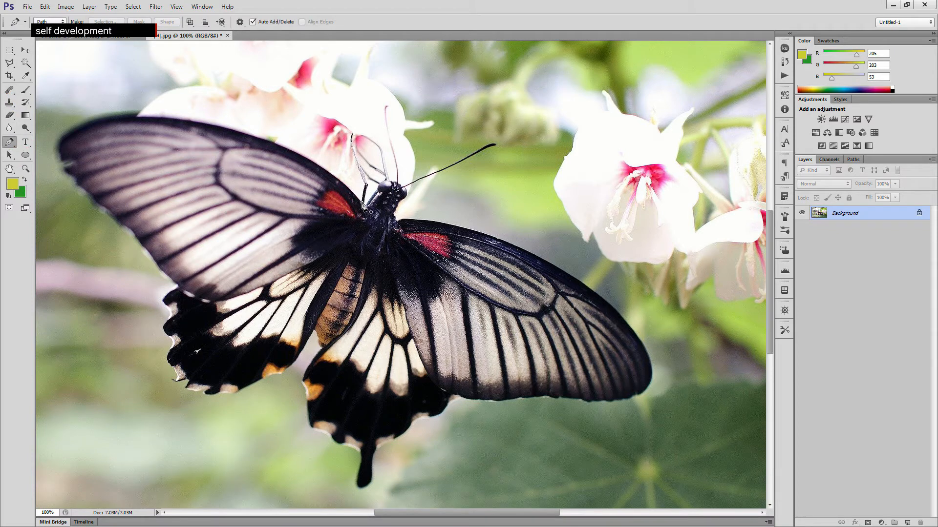
left_click_drag(57, 140, 146, 208)
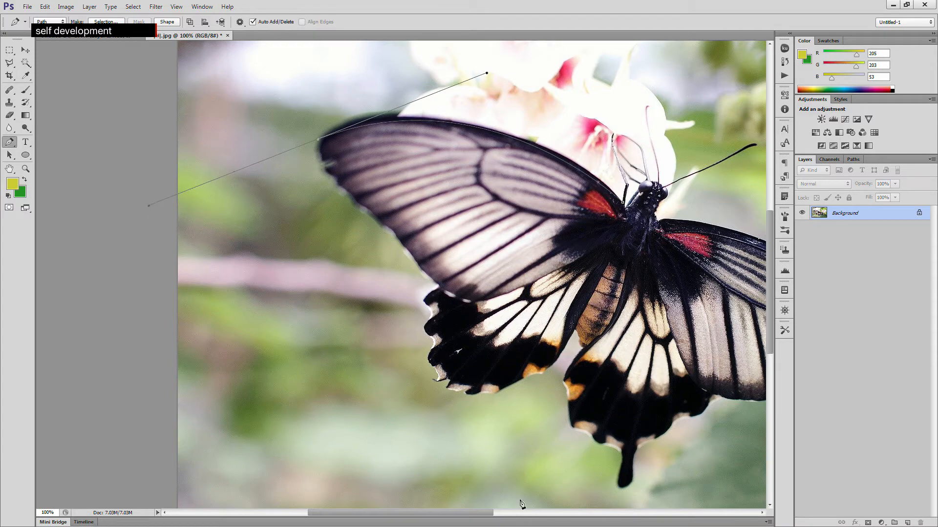
left_click_drag(481, 513, 532, 513)
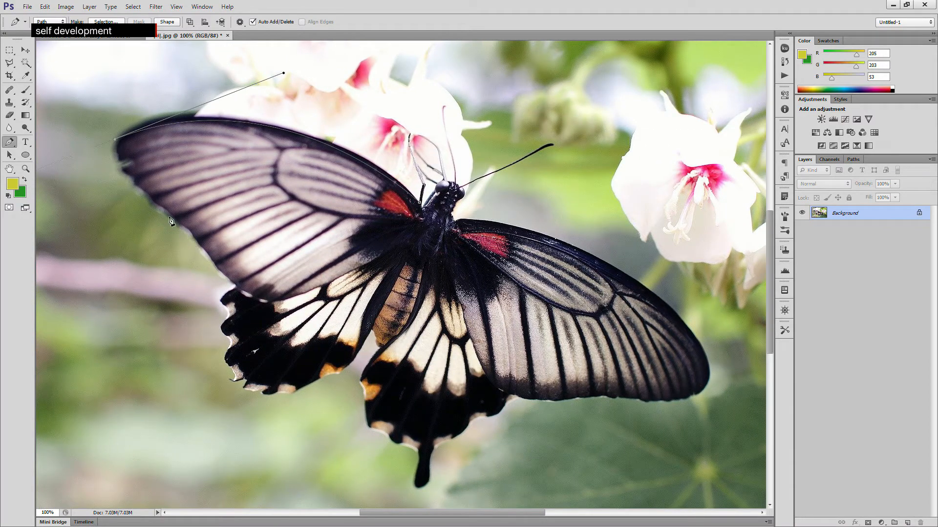
left_click_drag(133, 183, 156, 193)
left_click(133, 183)
left_click_drag(189, 230, 222, 247)
left_click_drag(236, 286, 258, 295)
left_click_drag(228, 313, 250, 330)
left_click(228, 313, "alt")
left_click_drag(231, 342, 257, 352)
left_click_drag(235, 373, 256, 386)
left_click_drag(247, 380, 274, 372)
left_click(247, 381, "alt")
left_click_drag(345, 376, 354, 379)
left_click(297, 392, "alt")
left_click_drag(370, 330, 376, 296)
- Undo all the pen path anchor points step by step
key("ctrl+alt+z")
key("ctrl+alt+z")
key("ctrl+alt+z")
key("ctrl+alt+z")
key("ctrl+alt+z")
key("ctrl+alt+z")
key("ctrl+alt+z")
key("ctrl+alt+z")
key("ctrl+alt+z")
key("ctrl+alt+z")
key("ctrl+alt+z")
key("ctrl+alt+z")
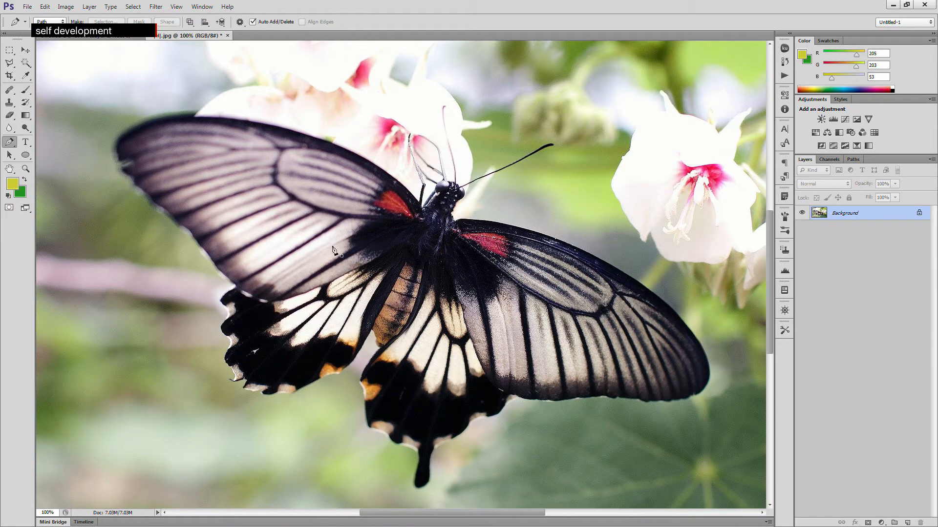
- Select the whole butterfly again with the Quick Selection tool as a new selection
left_click(26, 63)
left_click(59, 62)
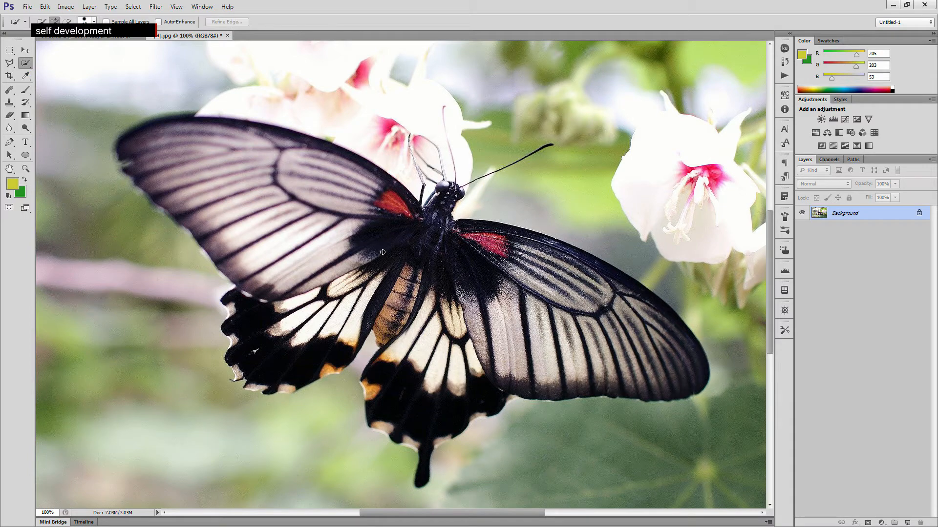
mouse_move(320, 214)
left_mouse_down()
mouse_move(271, 177)
mouse_move(174, 147)
left_mouse_up()
mouse_move(262, 306)
left_mouse_down()
mouse_move(255, 355)
mouse_move(276, 338)
left_mouse_up()
mouse_move(336, 317)
left_mouse_down()
mouse_move(395, 316)
mouse_move(395, 338)
mouse_move(441, 410)
mouse_move(476, 325)
mouse_move(638, 351)
mouse_move(563, 296)
mouse_move(539, 386)
left_mouse_up()
mouse_move(498, 409)
left_mouse_down()
mouse_move(514, 247)
mouse_move(614, 284)
mouse_move(523, 266)
left_mouse_up()
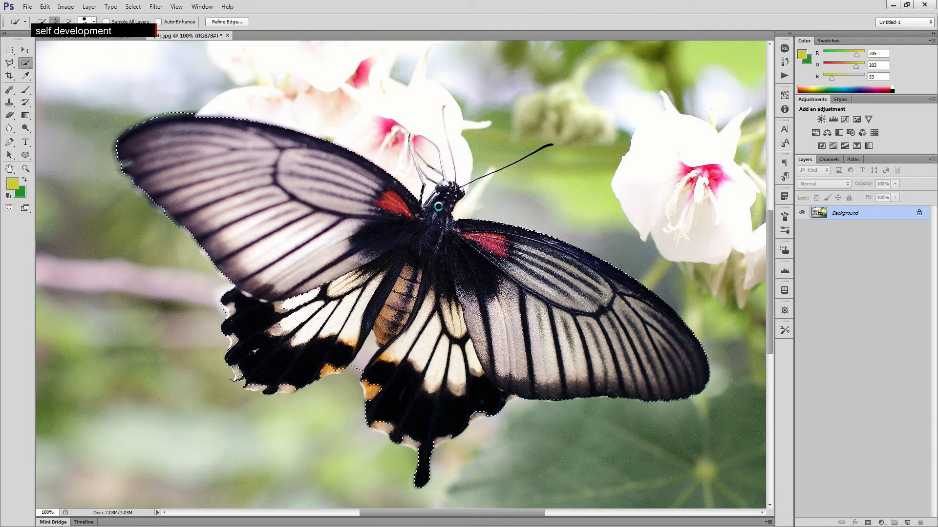
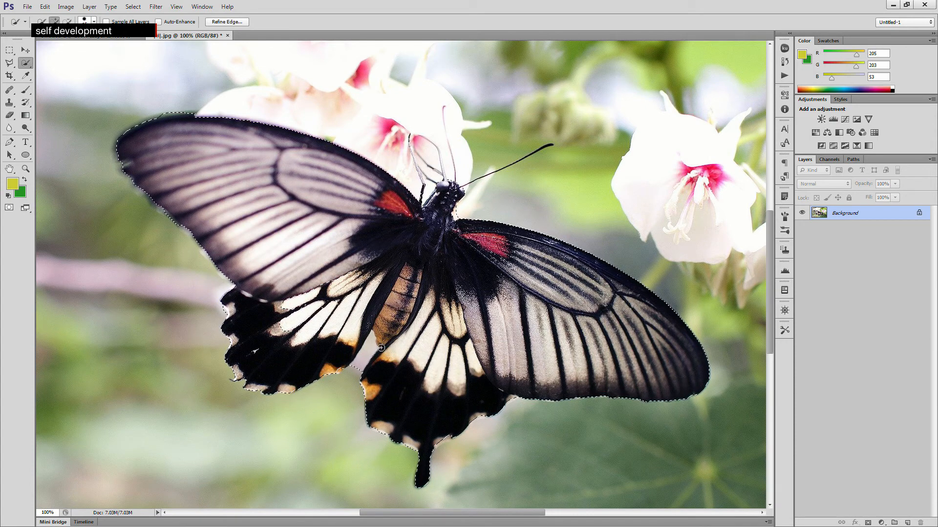
- Copy the selected butterfly and paste it into the autumn scene document
key("alt")
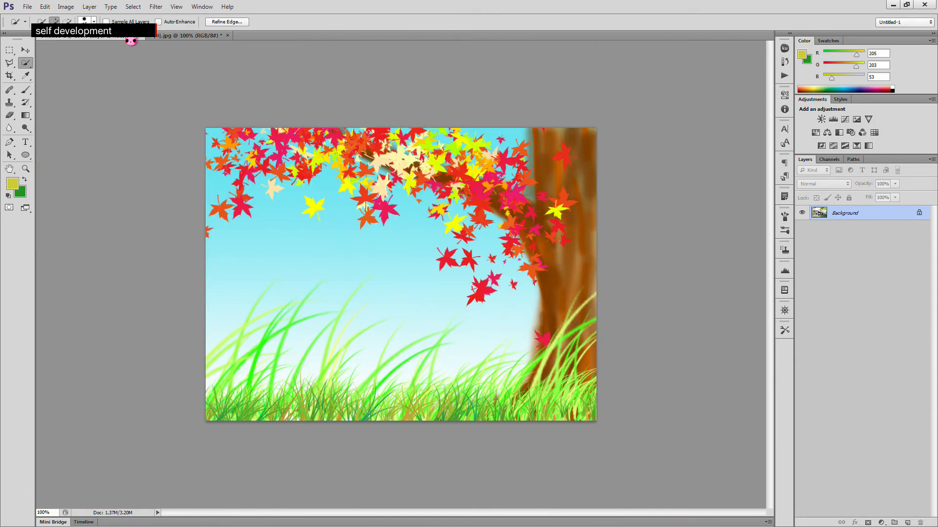
left_click(130, 40)
key("ctrl+v")
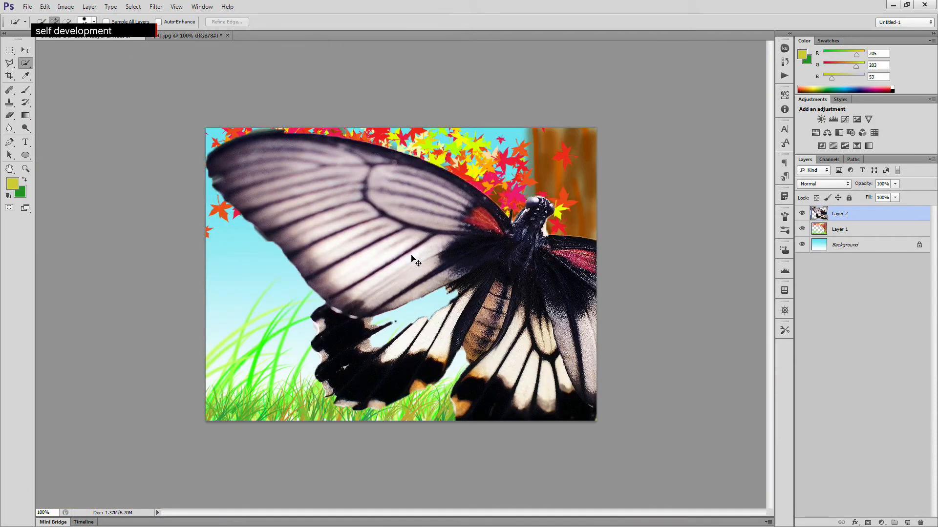
- Scale the pasted butterfly down and rotate it with Free Transform, placing it in the sky at the left of the scene
key("ctrl+t")
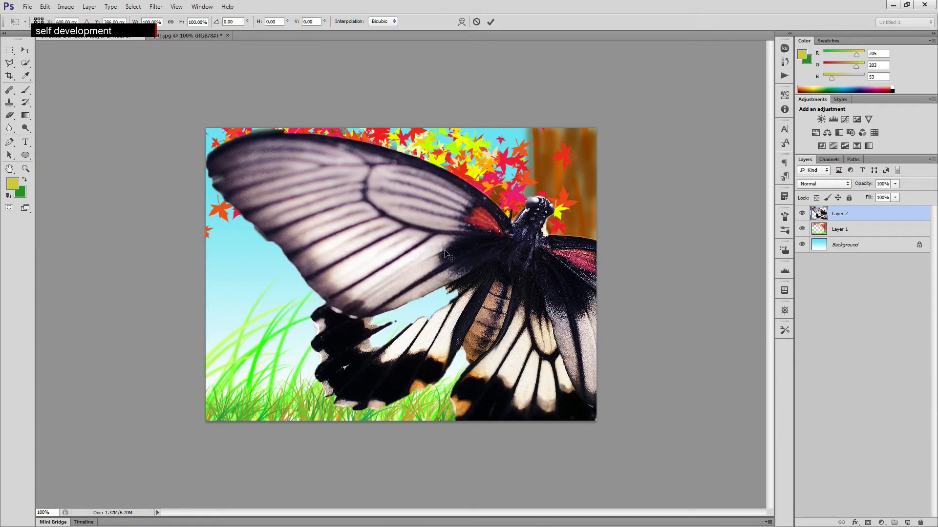
left_click_drag(207, 131, 300, 221)
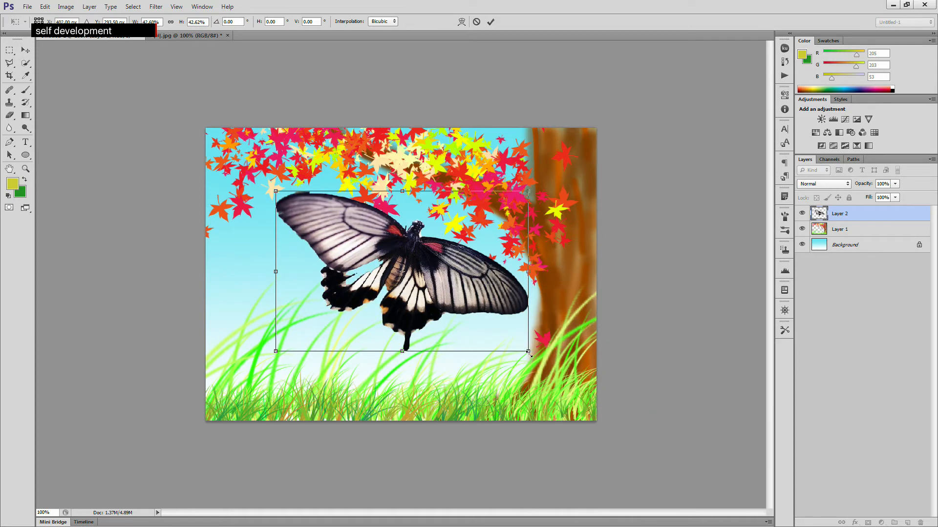
left_click_drag(508, 334, 307, 240)
left_click_drag(294, 204, 274, 258)
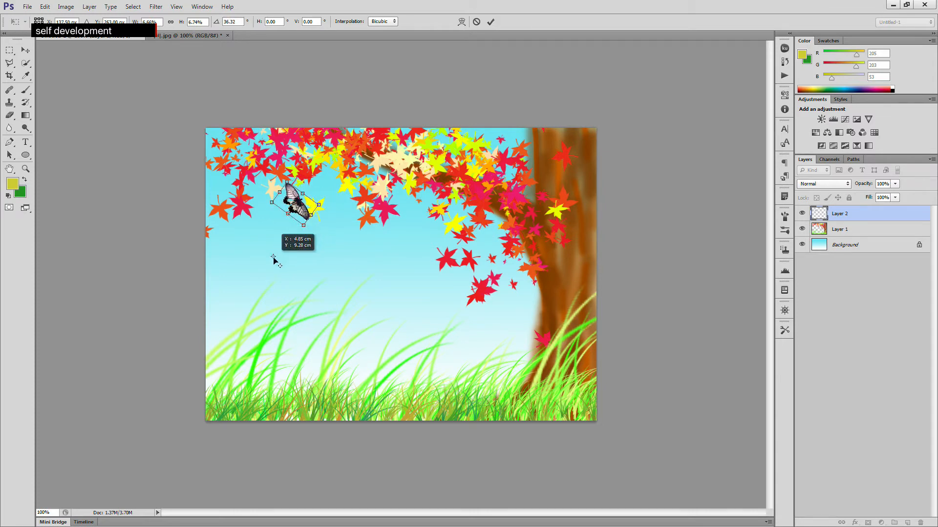
left_click_drag(298, 217, 271, 281)
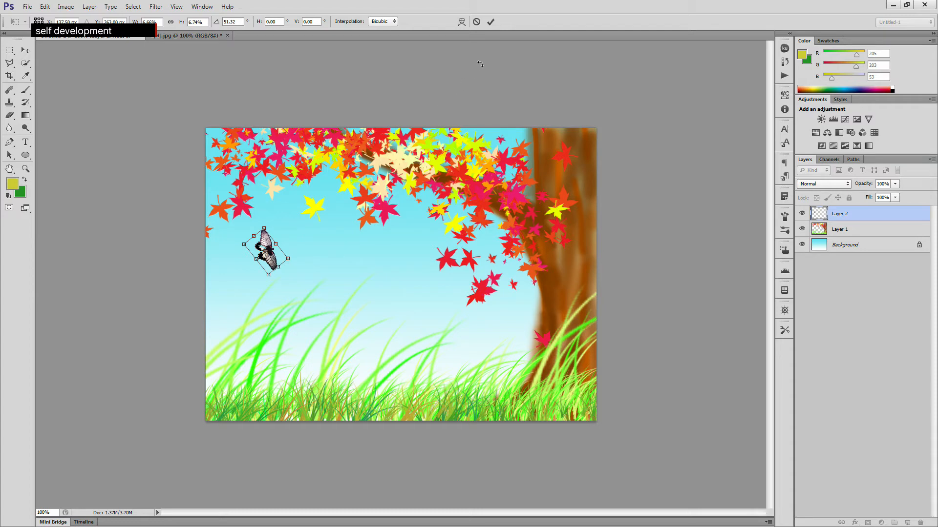
key("w")
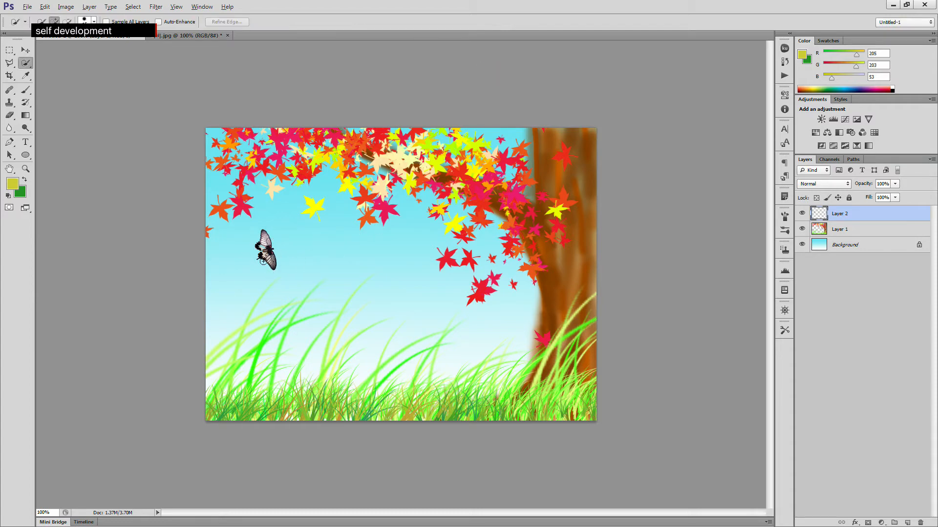
- Duplicate the butterfly, move the copy towards the centre above the grass and rotate it about -19°
left_click(26, 50)
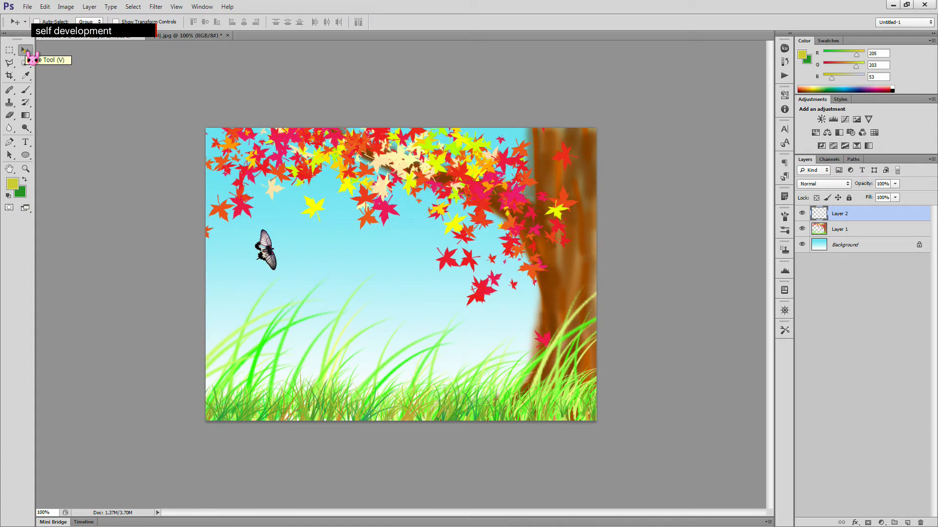
left_click_drag(271, 254, 403, 289)
key("ctrl+t")
left_click_drag(416, 314, 428, 293)
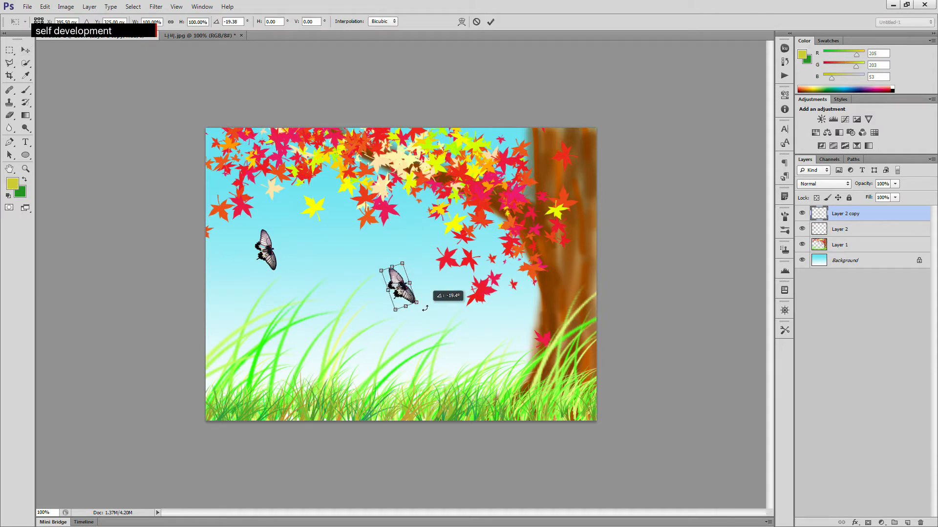
key("Return")
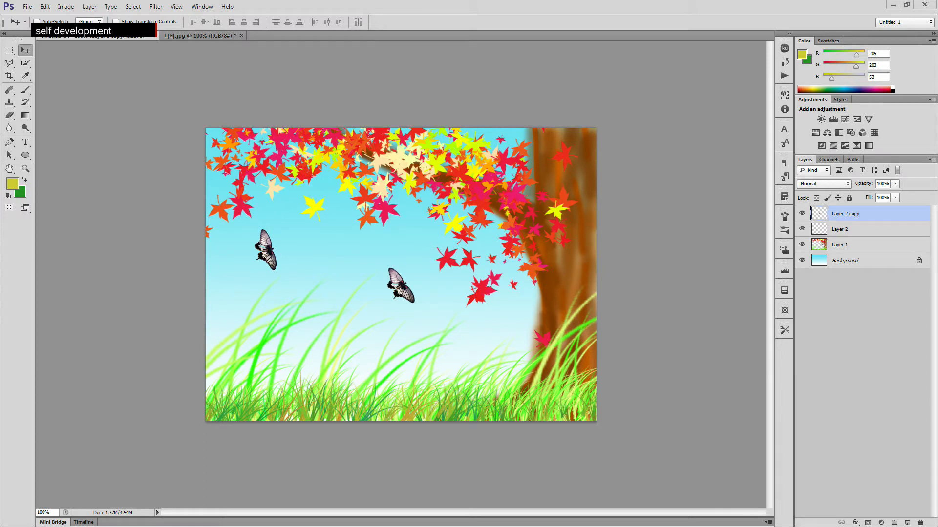
- Close the butterfly photo and the autumn scene documents without saving
left_click(154, 36)
left_click(471, 201)
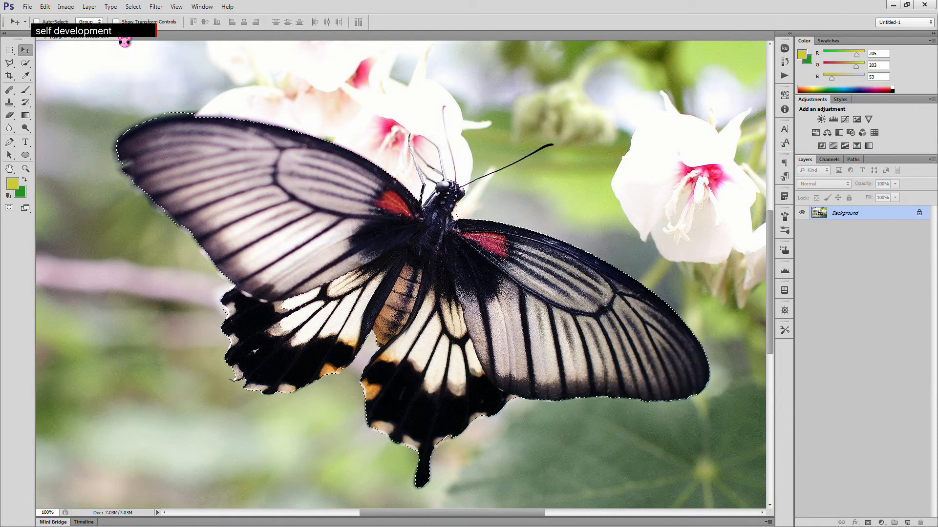
left_click(123, 39)
left_click(471, 203)
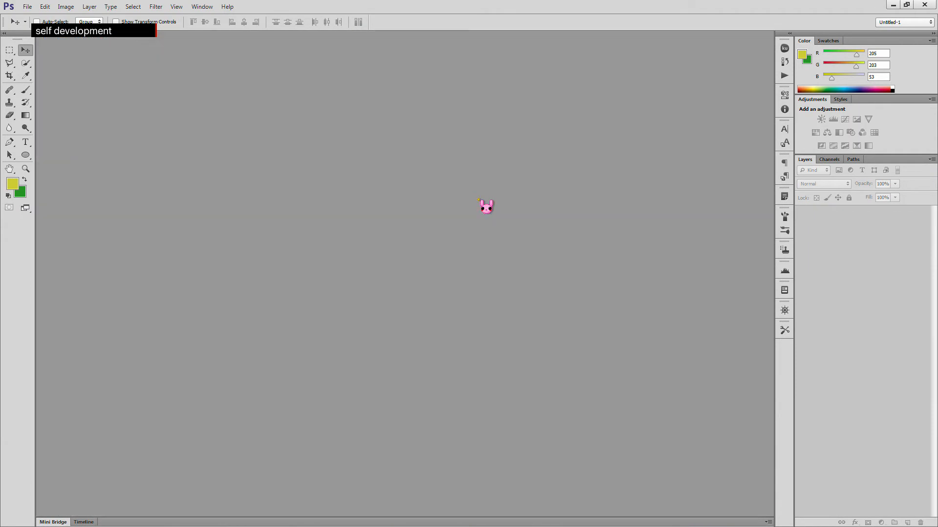
- Create a new document 800 by 800 pixels
key("ctrl+n")
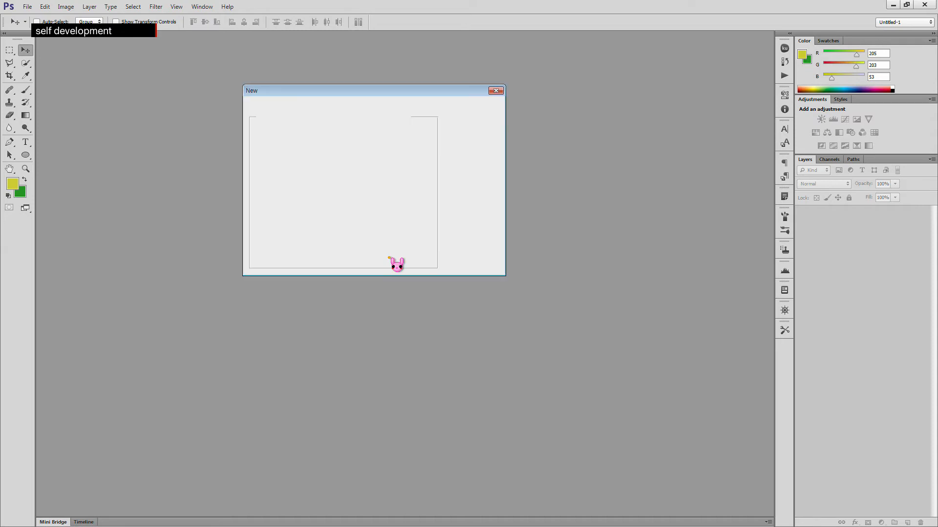
type("800")
key("Tab")
key("Tab")
type("800")
key("Tab")
key("Tab")
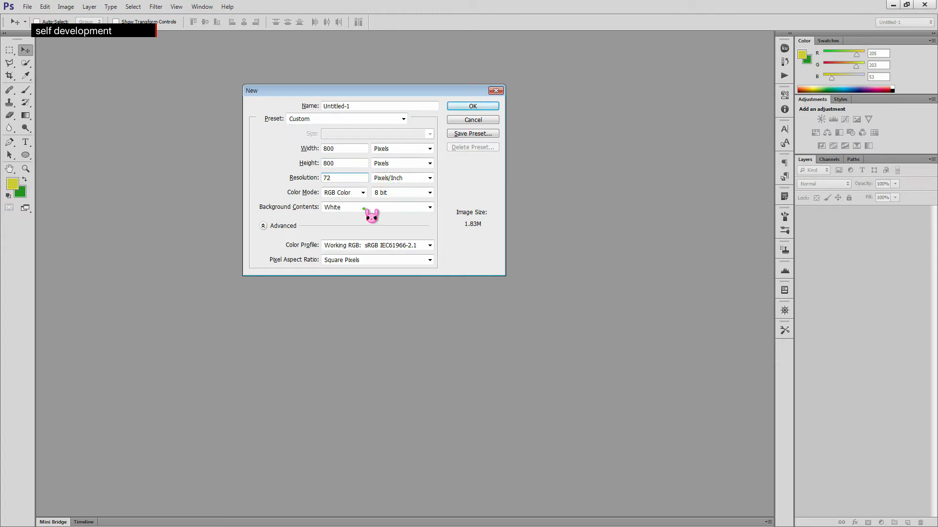
left_click(473, 107)
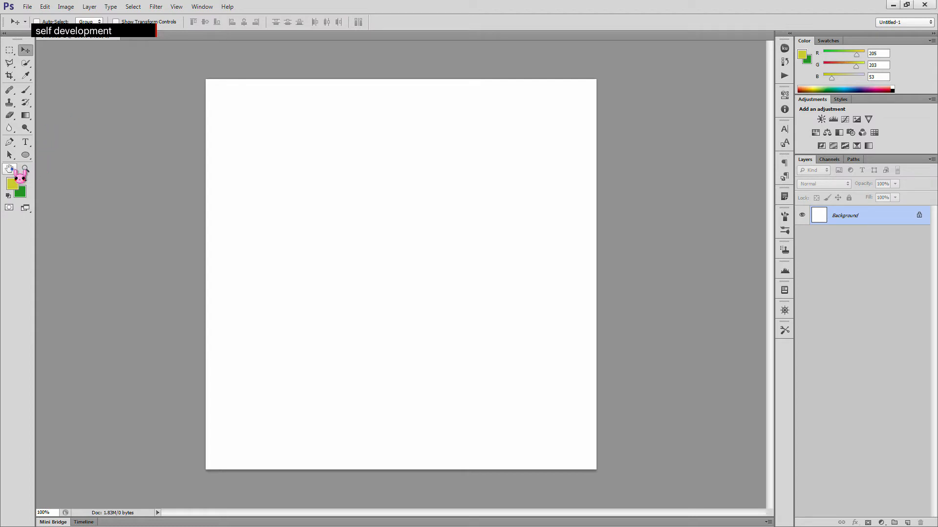
- Fit the canvas to the screen and add a new empty layer
double_click(12, 170)
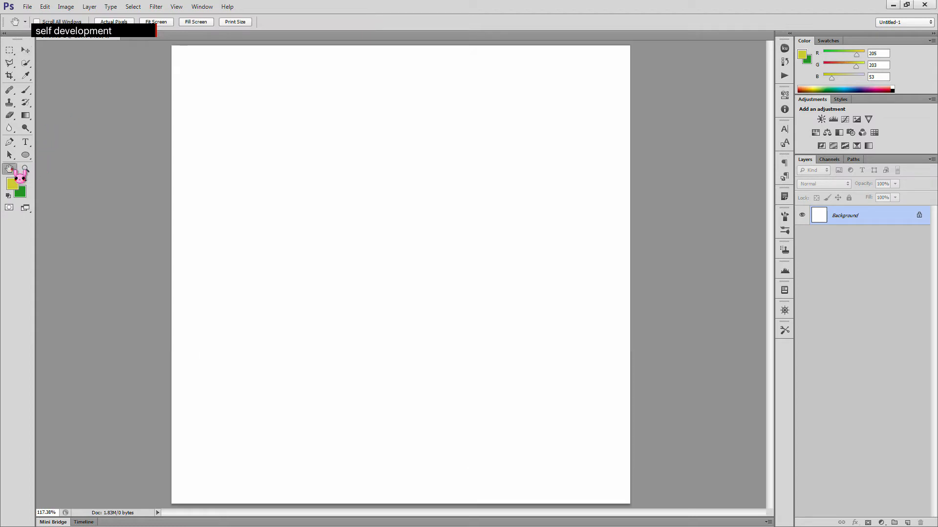
left_click(907, 522)
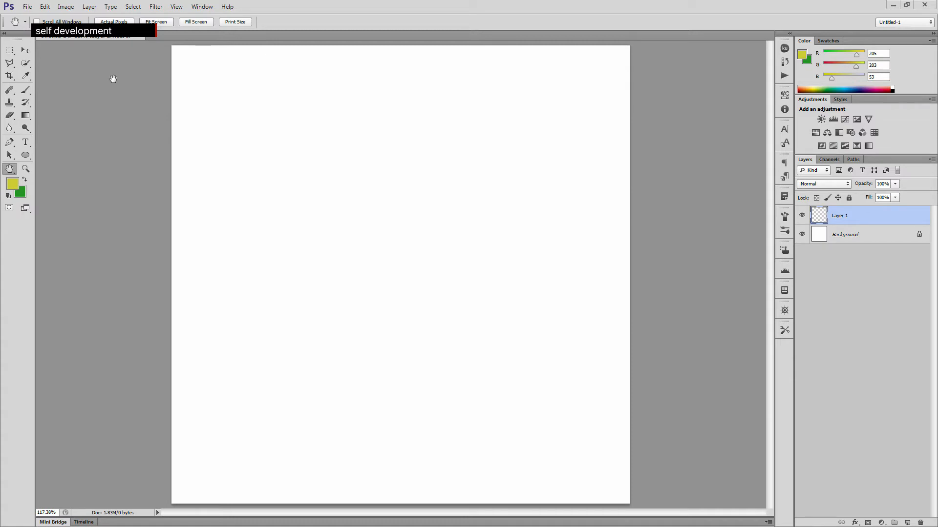
- Choose the Custom Shape tool and pick the five-point star shape from the shape picker
left_click(27, 157)
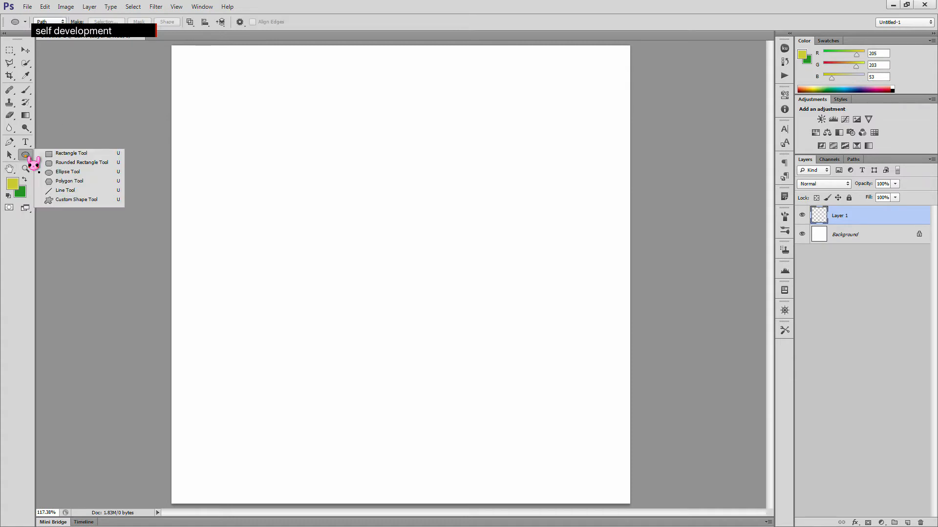
left_click(106, 201)
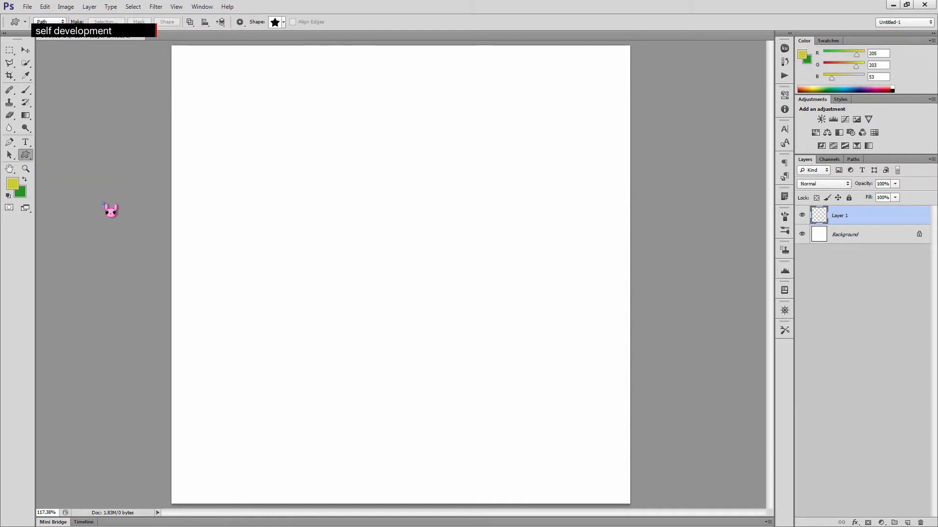
left_click(284, 23)
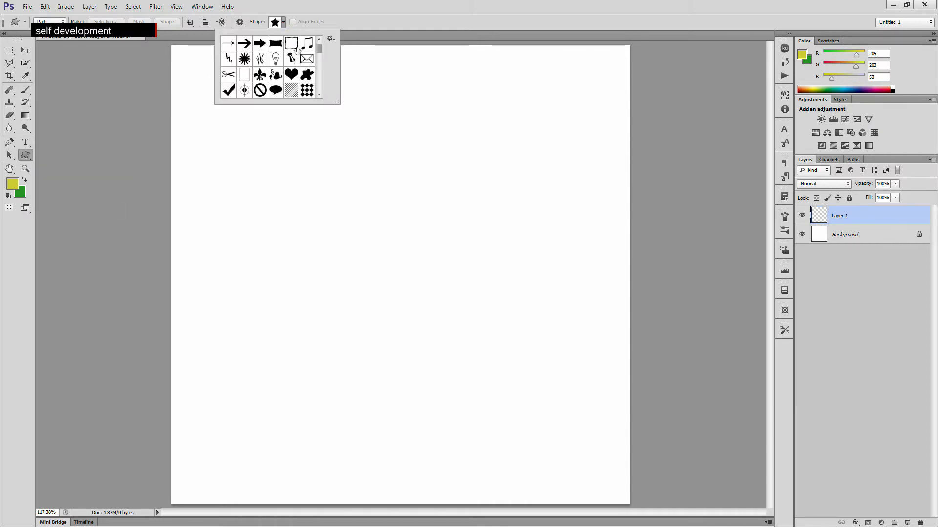
scroll(328, 61, "down", 3)
scroll(328, 61, "up", 3)
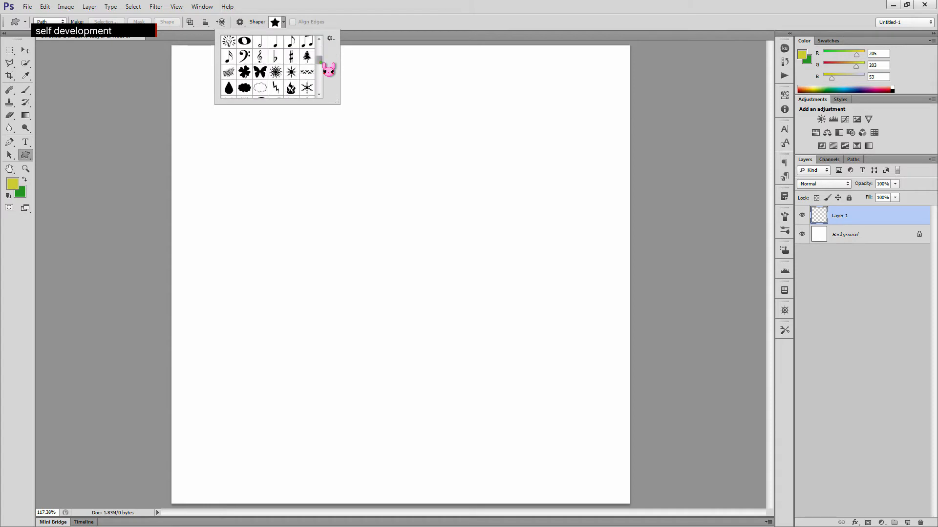
left_click(283, 25)
left_click(284, 26)
scroll(328, 58, "down", 5)
left_click_drag(320, 52, 321, 72)
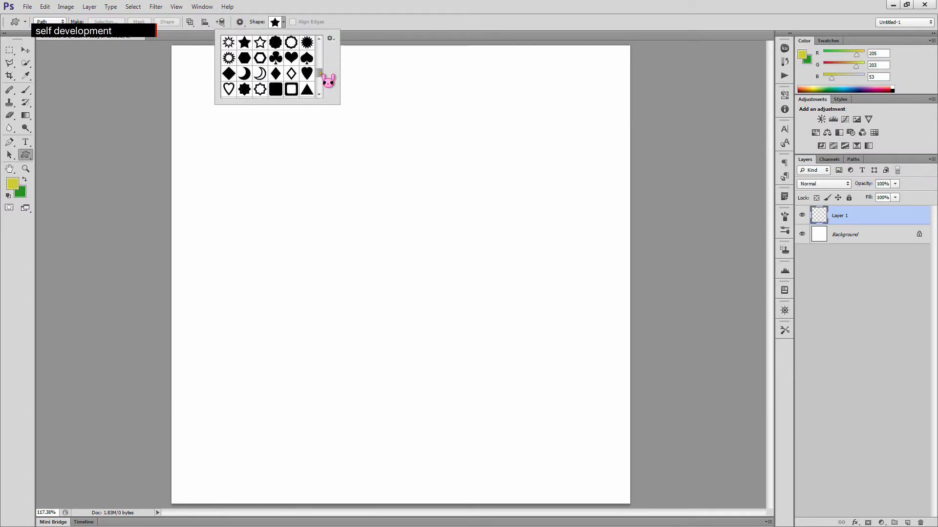
double_click(244, 44)
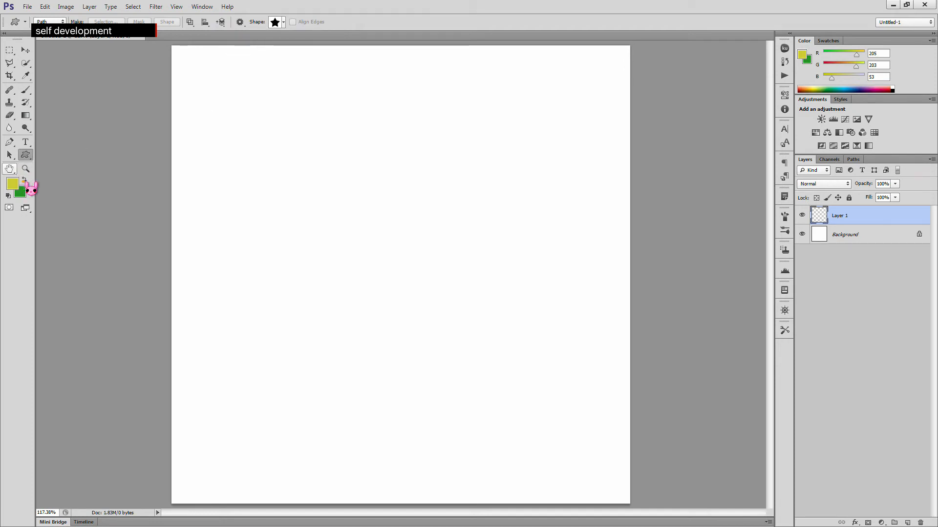
- Reset the colours to default black and white and draw a small filled star in Pixels mode
key("d")
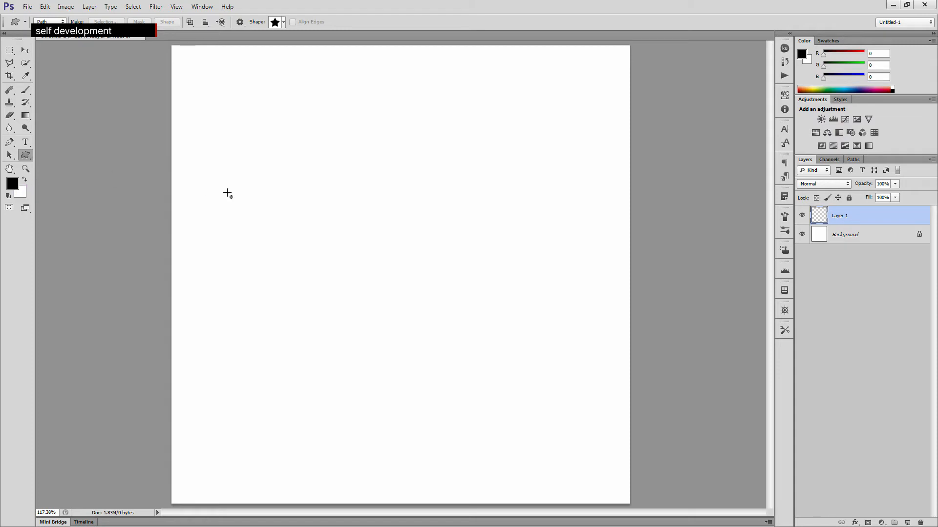
left_click_drag(339, 200, 351, 216)
key("ctrl+z")
left_click(49, 21)
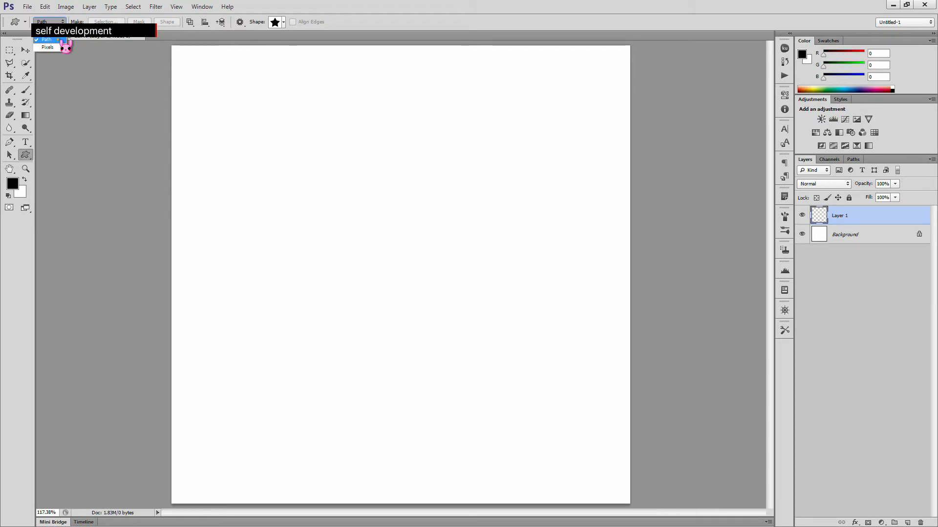
left_click(65, 47)
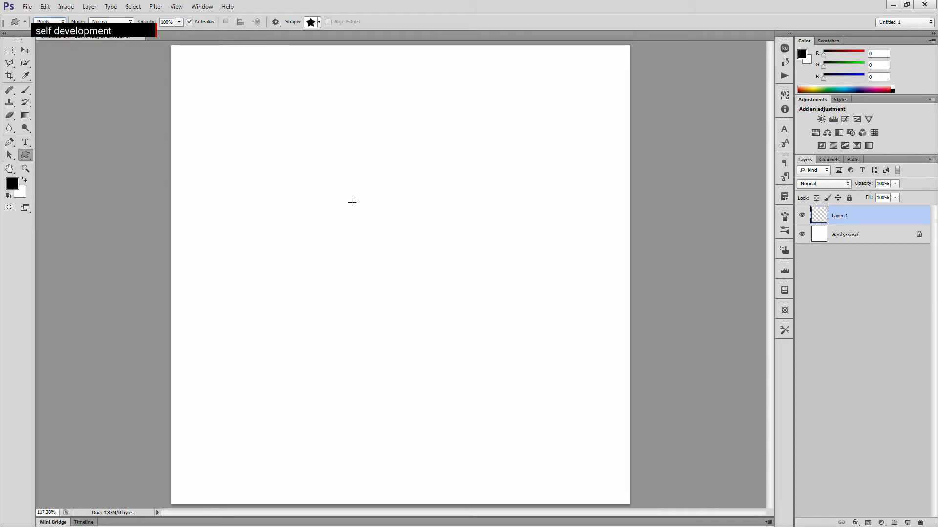
left_click_drag(330, 193, 344, 207)
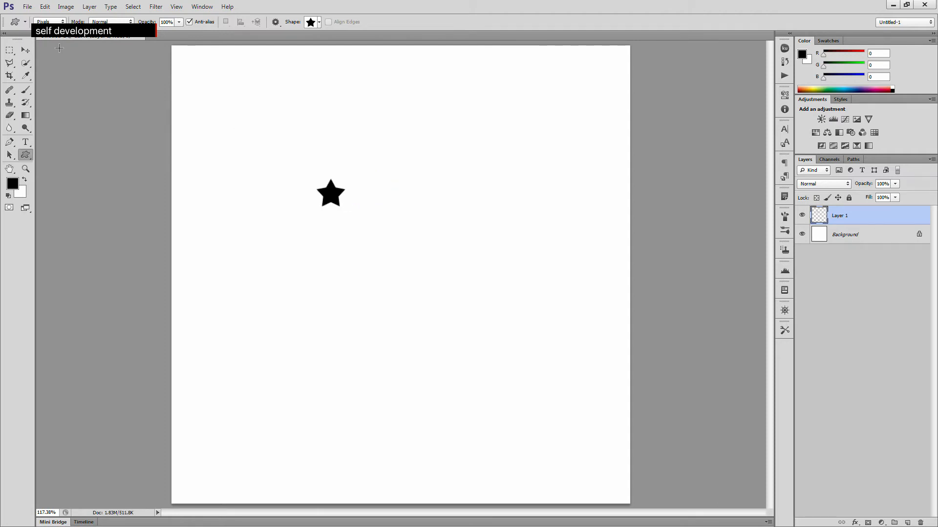
- Select the star with a rectangular marquee and define it as a brush preset named Star Brush 1
left_click(10, 50)
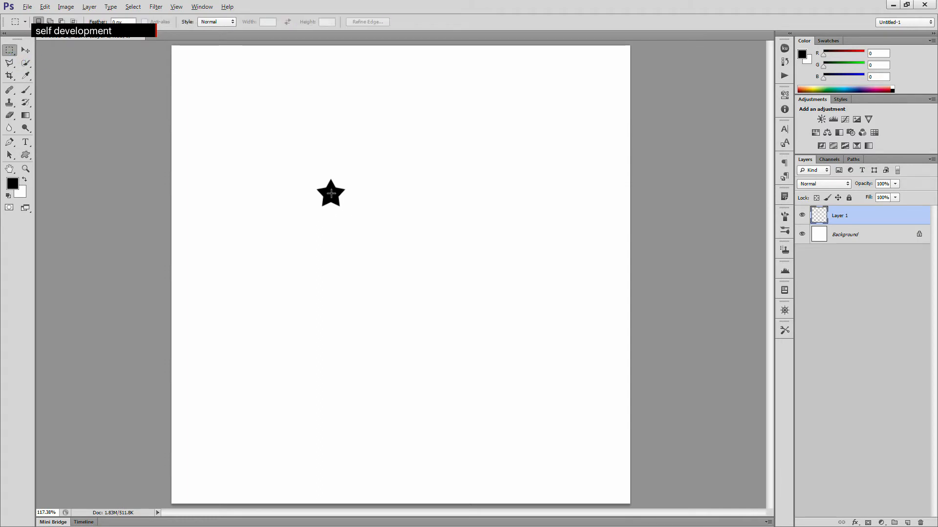
left_click_drag(318, 174, 345, 212)
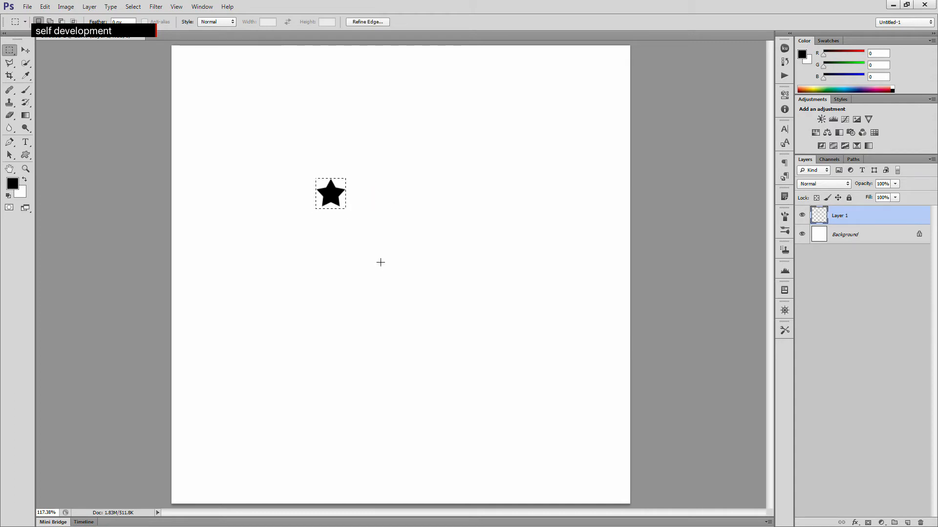
left_click(49, 6)
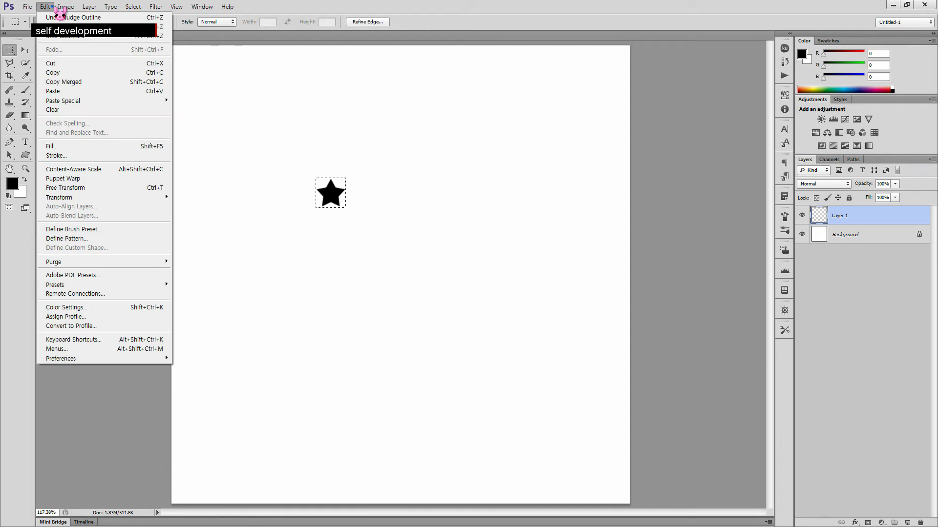
left_click(109, 229)
left_click(466, 177)
left_click_drag(466, 178, 373, 173)
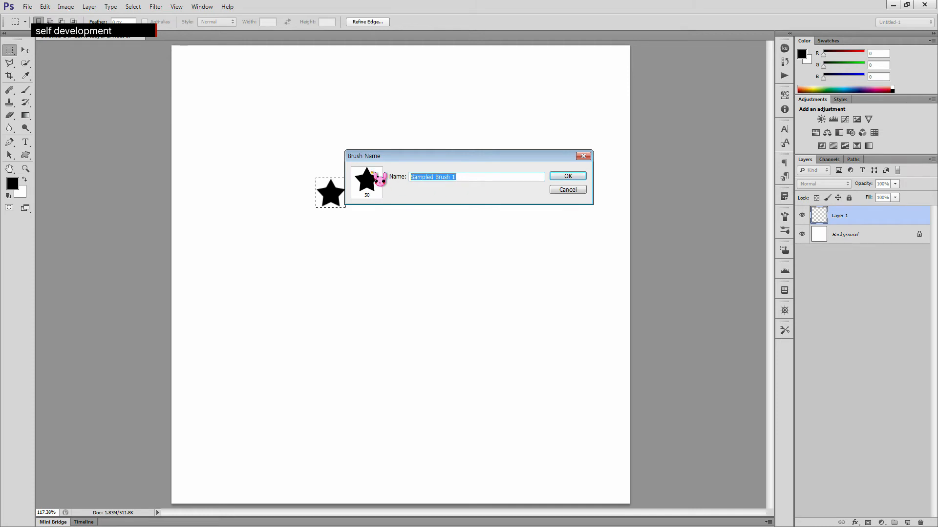
key("BackSpace")
type("Star")
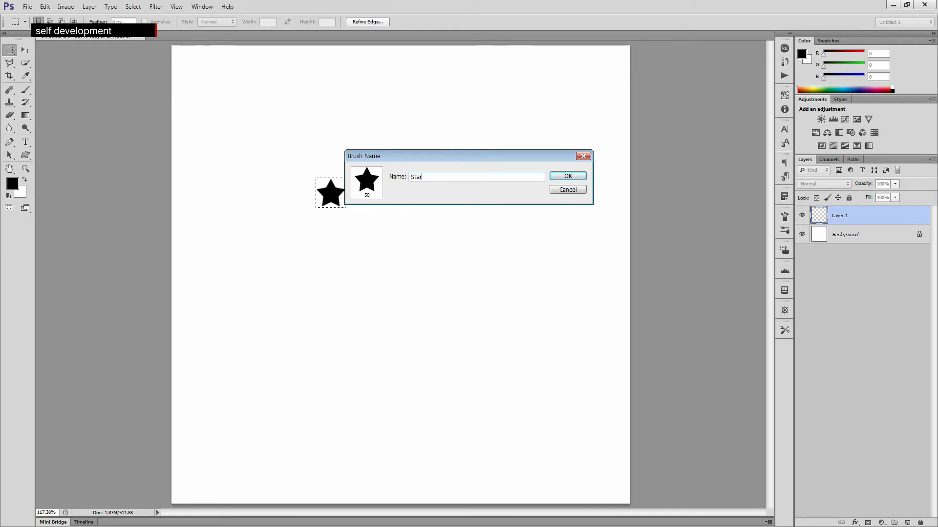
type(" Brush 1")
left_click(562, 176)
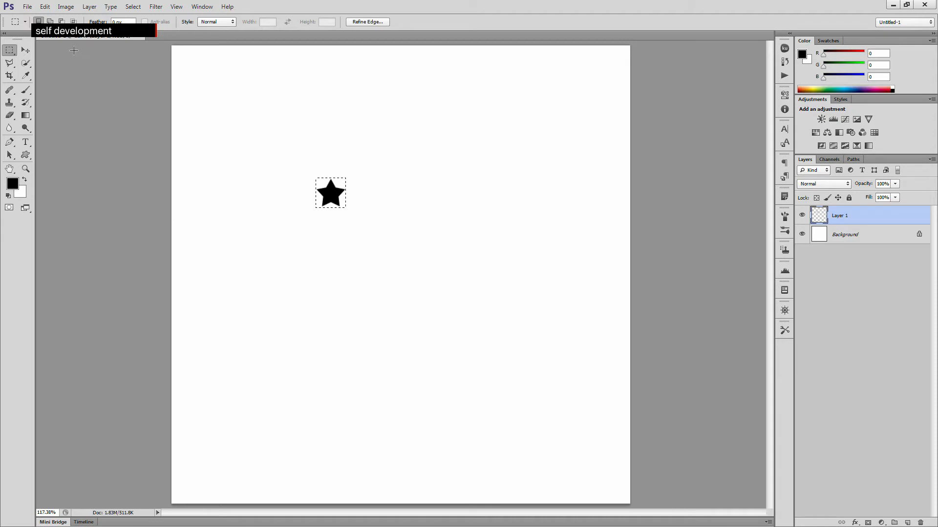
- Delete the star from the layer and deselect
left_click(272, 157)
left_click_drag(248, 141, 382, 272)
key("Delete")
left_click(155, 157)
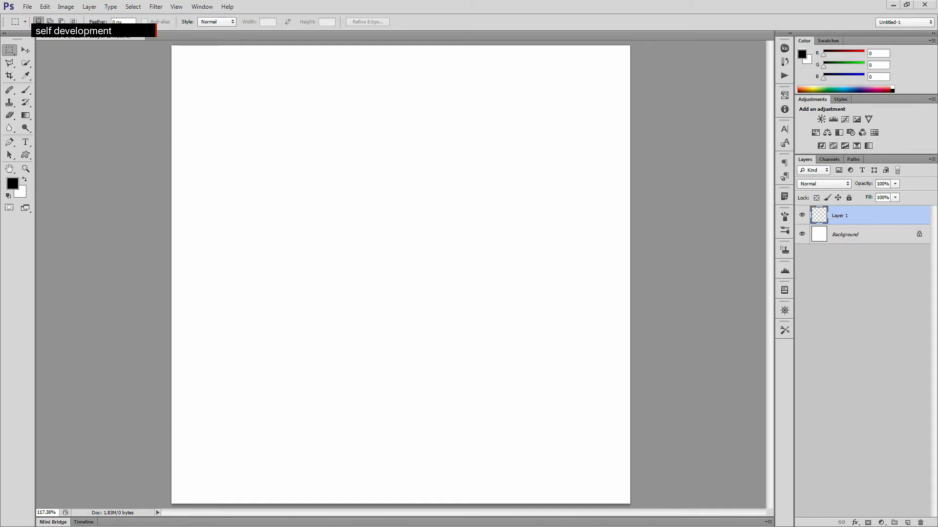
- Switch to the Brush tool and select the Star Brush 1 preset
left_click(26, 90)
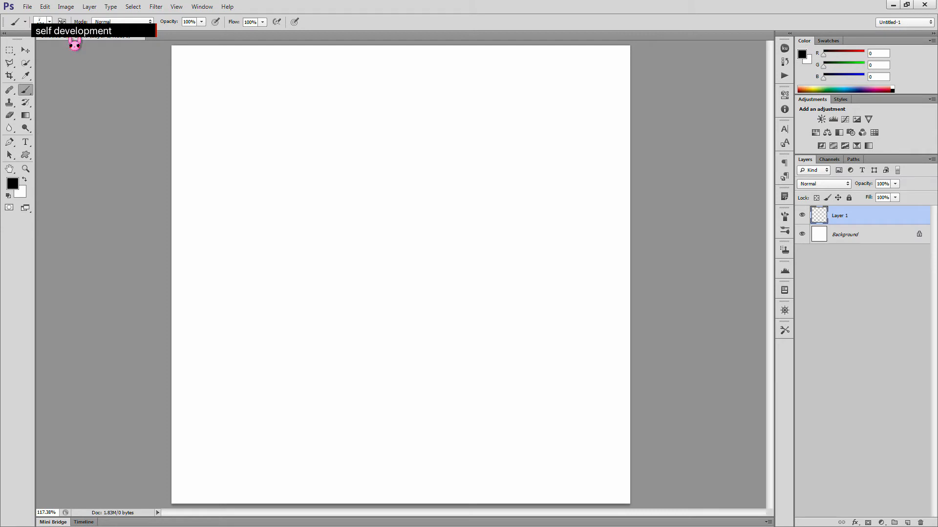
left_click(49, 21)
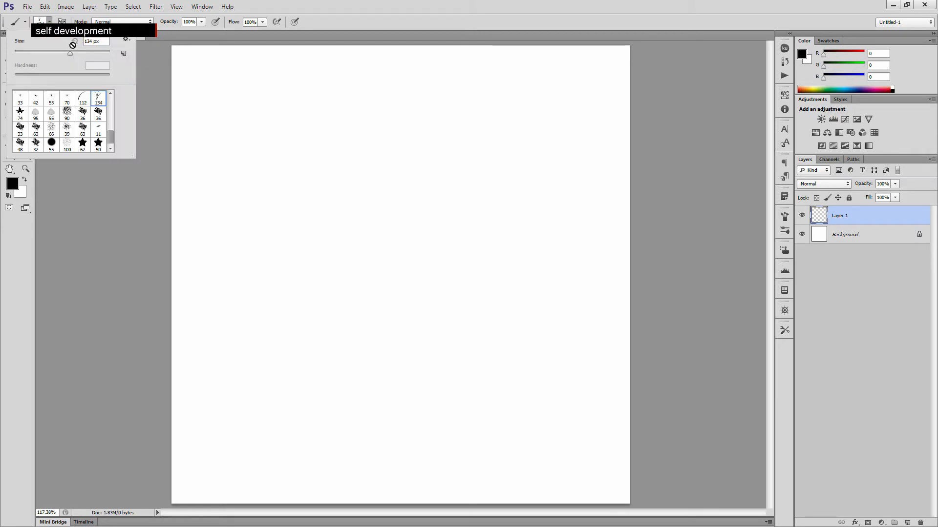
left_click(97, 142)
key("Return")
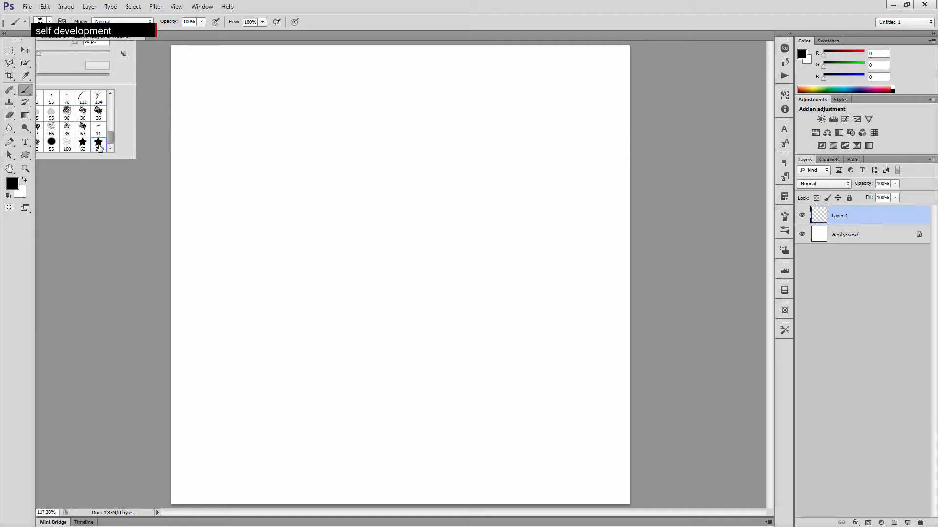
- Paint a curved test stroke and three single stars with the star brush
mouse_move(258, 139)
left_mouse_down()
mouse_move(278, 216)
mouse_move(346, 305)
mouse_move(414, 324)
mouse_move(465, 296)
mouse_move(490, 233)
left_mouse_up()
left_click(414, 110)
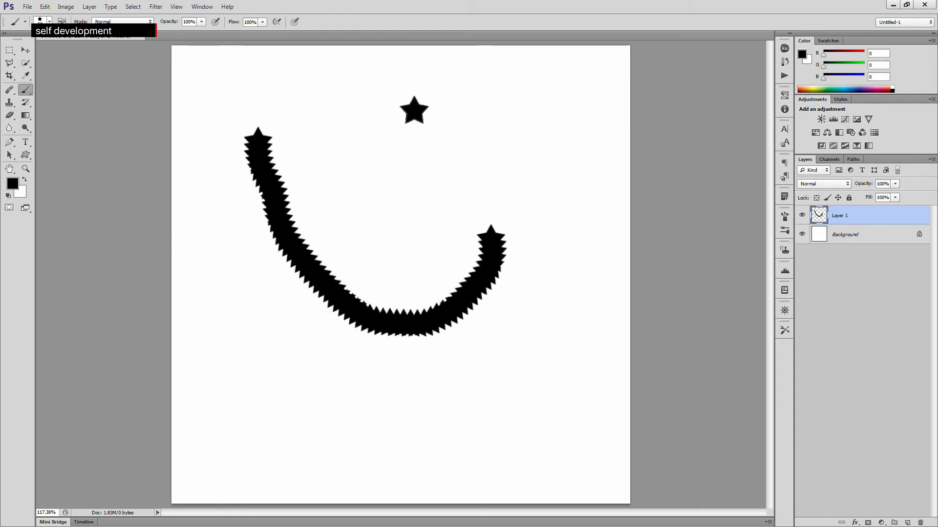
left_click(494, 157)
left_click(409, 191)
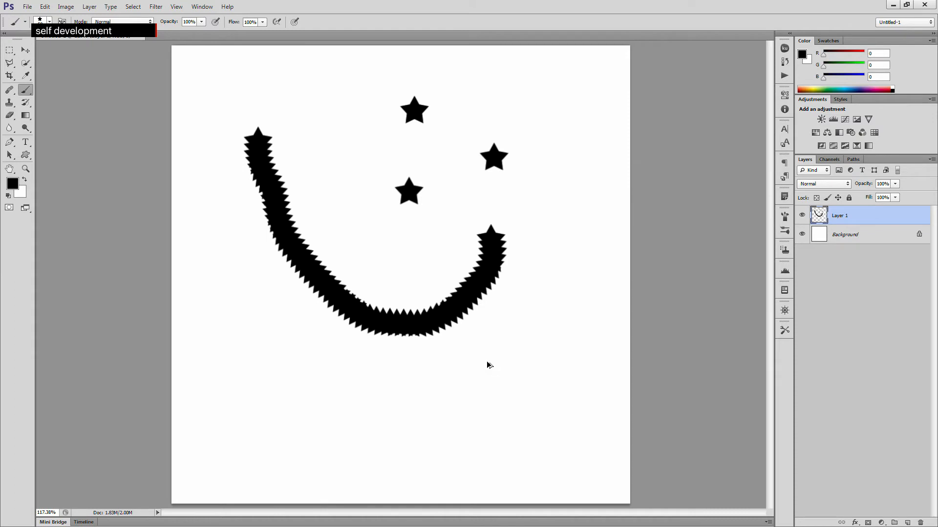
- Undo all the test painting
key("ctrl+z")
key("ctrl+alt+z")
key("ctrl+alt+z")
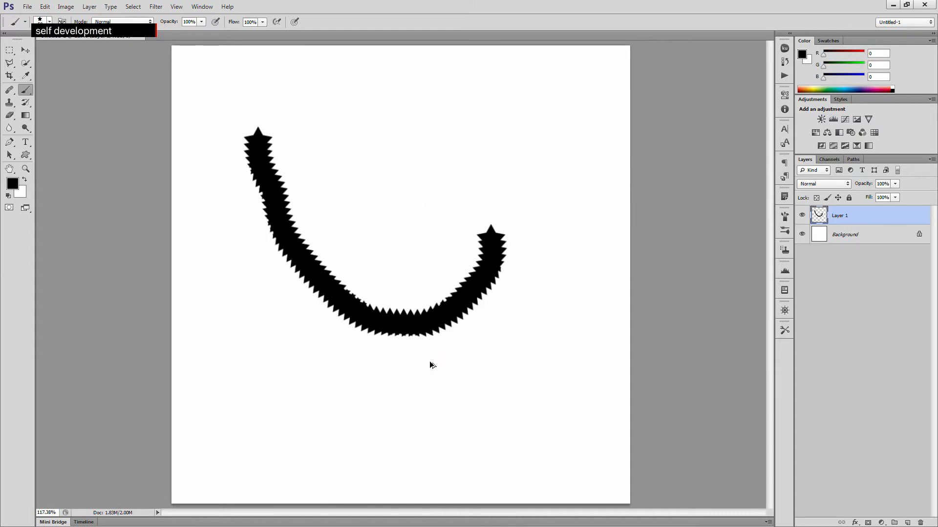
key("ctrl+alt+z")
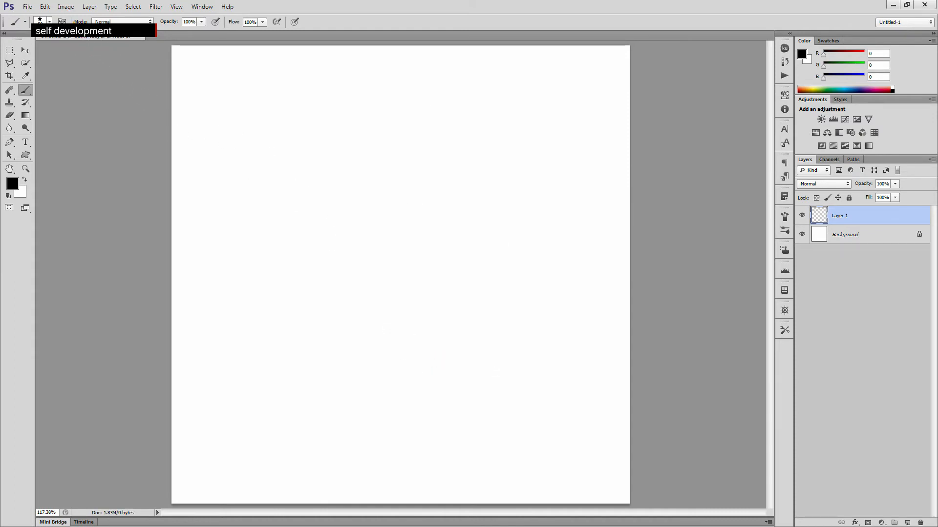
- Open the Brush panel and set the brush tip spacing to 120%
left_click(62, 21)
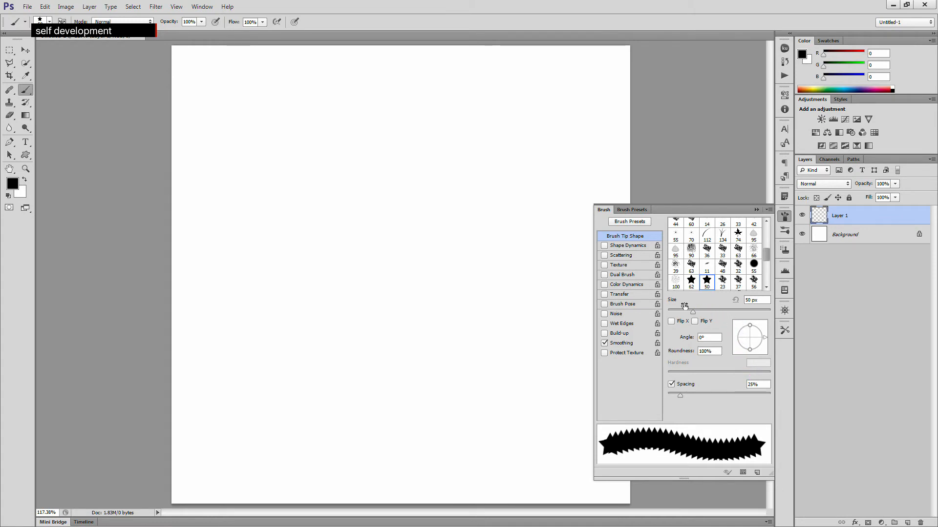
left_click(682, 396)
left_click_drag(682, 395, 723, 396)
double_click(752, 385)
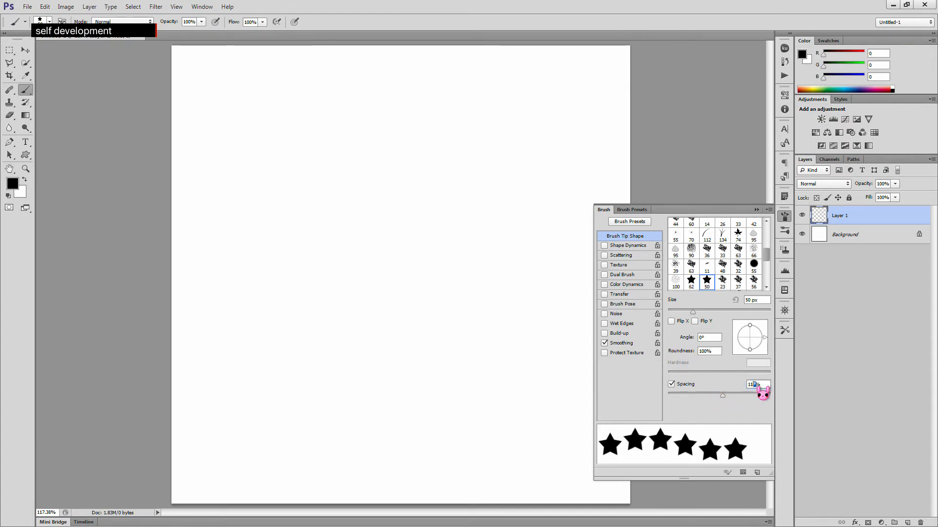
type("120")
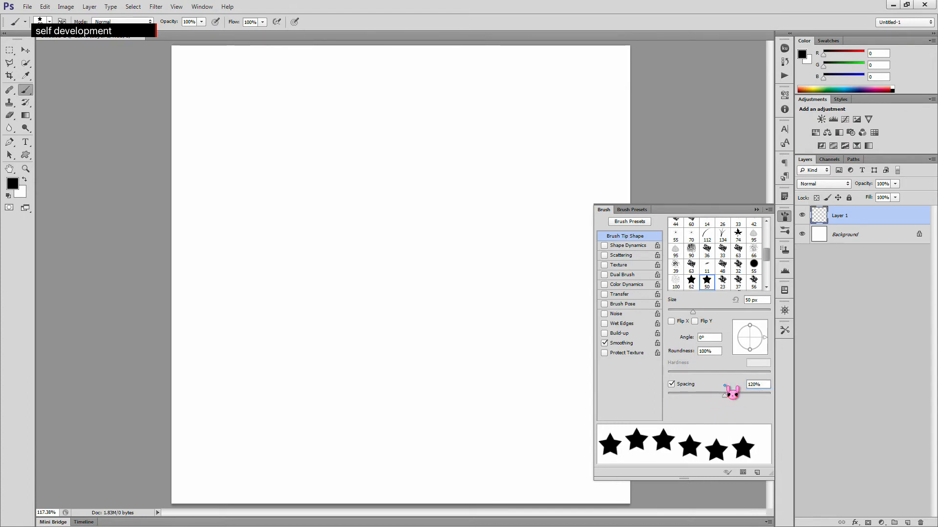
- Paint a test stroke of spaced stars and reduce the brush size to 13 px
mouse_move(268, 125)
left_mouse_down()
mouse_move(259, 168)
mouse_move(264, 226)
mouse_move(311, 296)
mouse_move(375, 304)
mouse_move(404, 293)
left_mouse_up()
left_click_drag(693, 313, 674, 313)
- Paint a second small-star test stroke, then undo both test strokes
mouse_move(467, 180)
left_mouse_down()
mouse_move(498, 211)
mouse_move(469, 351)
mouse_move(436, 352)
left_mouse_up()
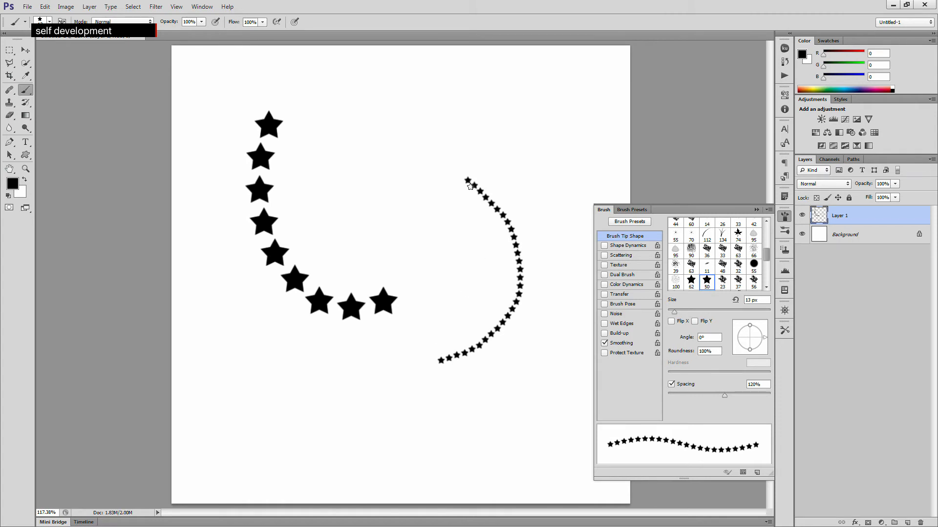
key("ctrl+z")
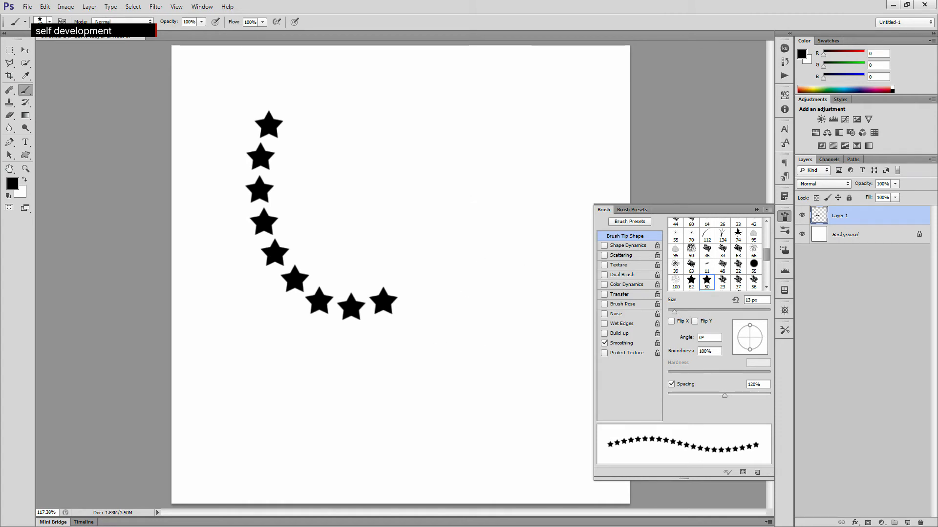
key("ctrl+z")
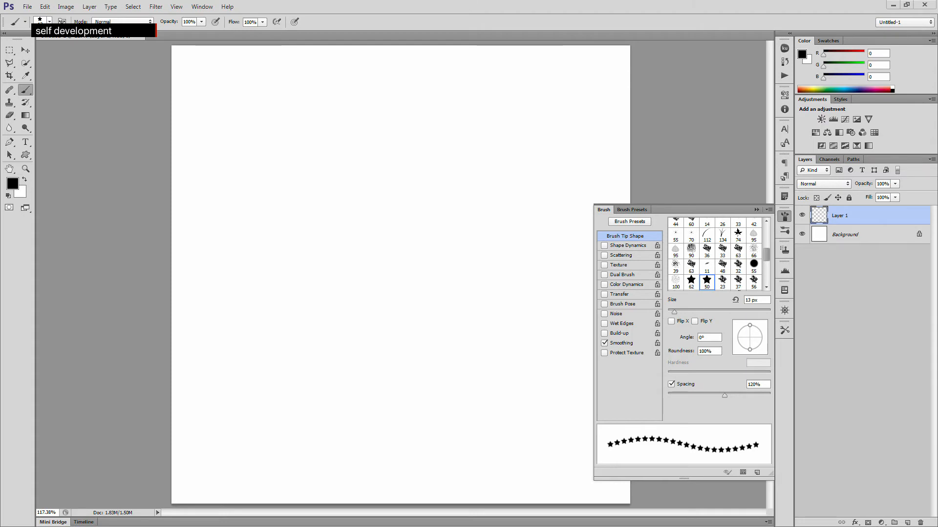
- Close the Brush panel and draw a tall narrow rectangular selection on the canvas
left_click(10, 50)
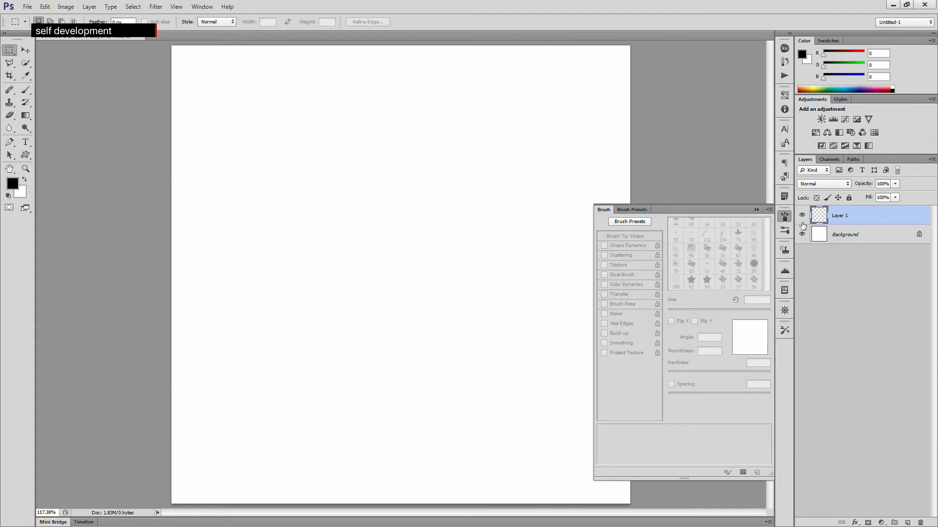
left_click(784, 216)
left_click_drag(256, 147, 282, 293)
left_click(9, 208)
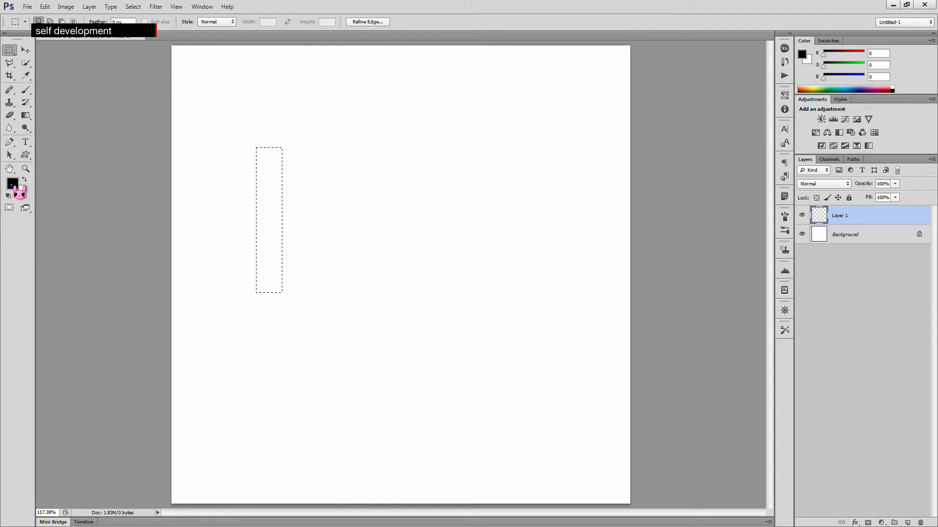
- Set the foreground colour to light pink ffa5fc and fill the selection with it
left_click(13, 185)
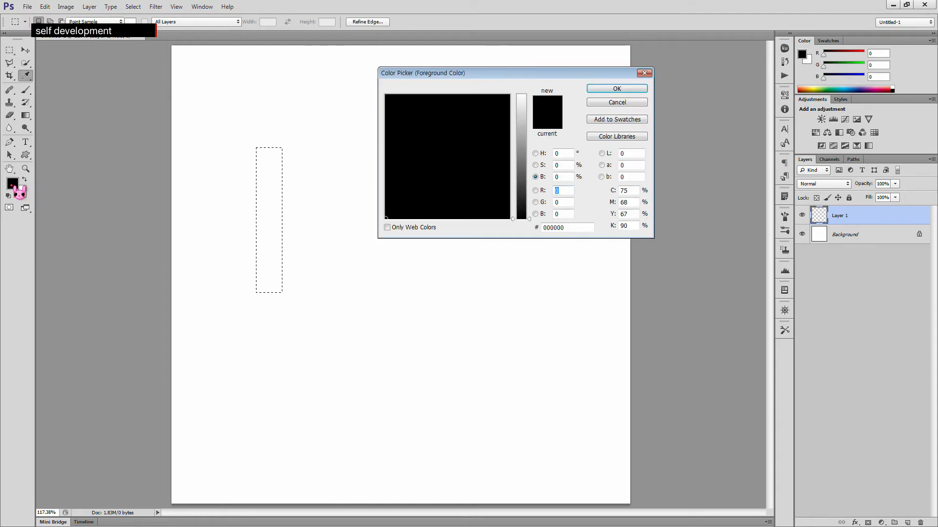
left_click(535, 153)
left_click(521, 115)
mouse_move(503, 99)
left_mouse_down()
mouse_move(510, 93)
mouse_move(433, 104)
mouse_move(429, 94)
left_mouse_up()
left_click(616, 89)
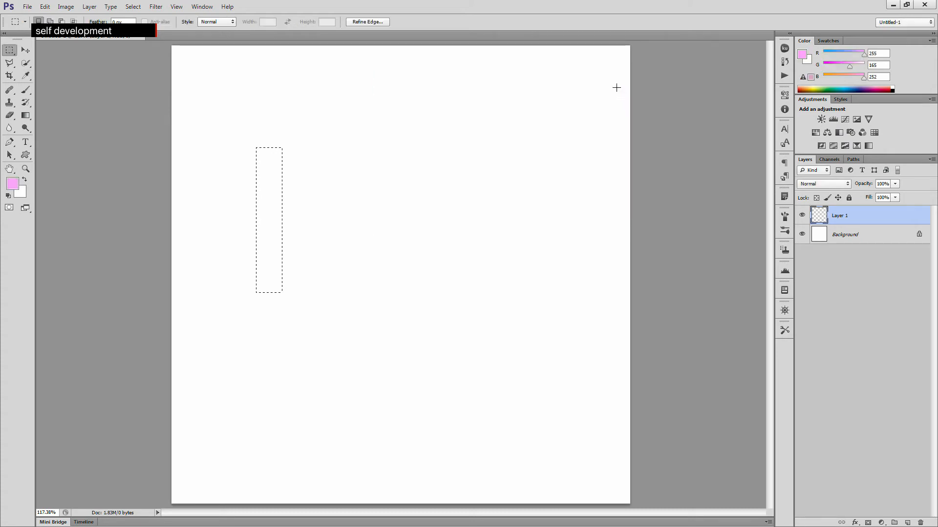
key("alt+BackSpace")
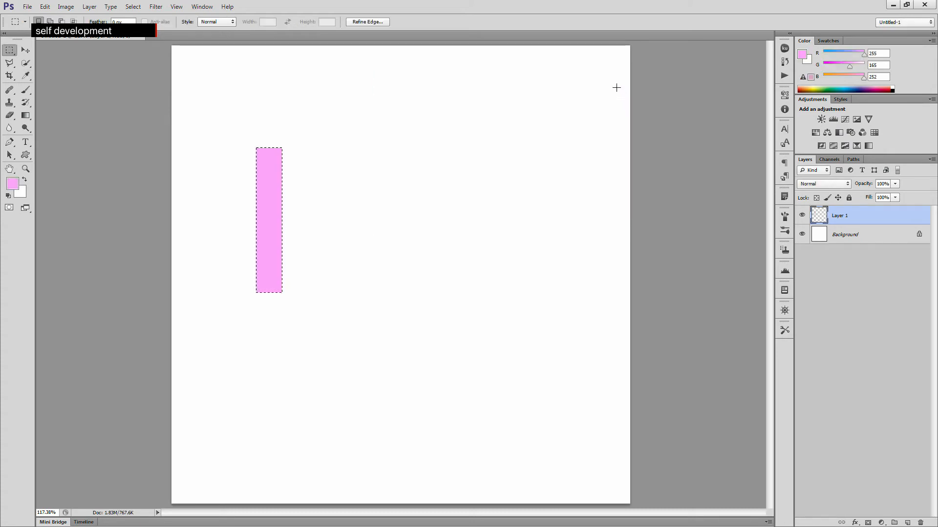
- Nudge the selection right so it sits directly beside the pink strip
key("Right")
key("Right")
key("Right")
key("Right")
key("Right")
key("Right")
key("Right")
key("Right")
key("Right")
key("Right")
key("Right")
key("Right")
key("Right")
key("Right")
key("Right")
key("Right")
key("Right")
key("Right")
key("Right")
key("Right")
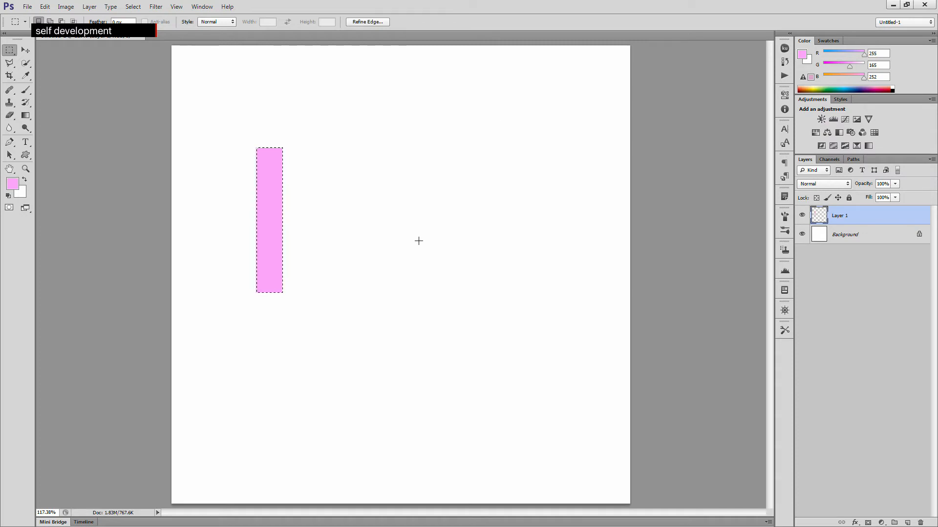
key("Right")
key("Right")
key("Right")
key("Right")
key("Right")
key("Right")
key("Right")
key("Right")
key("Right")
key("Right")
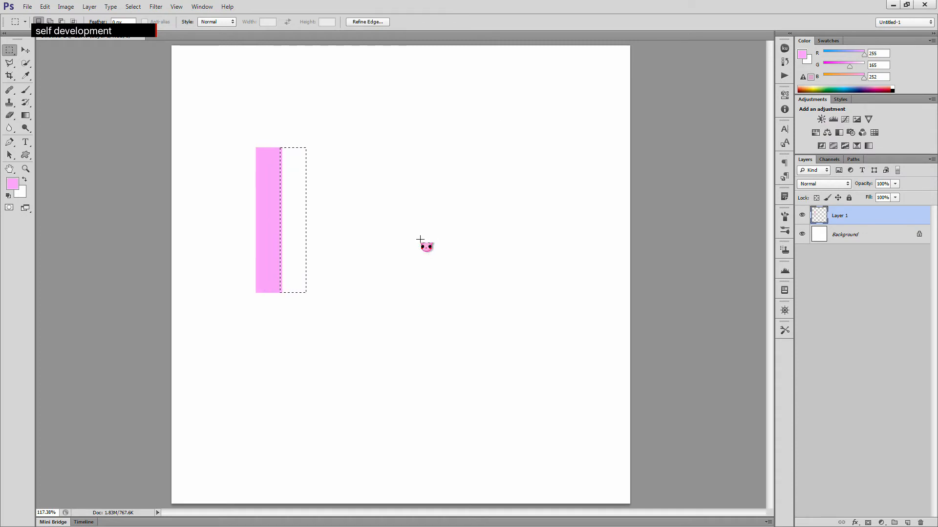
key("Left")
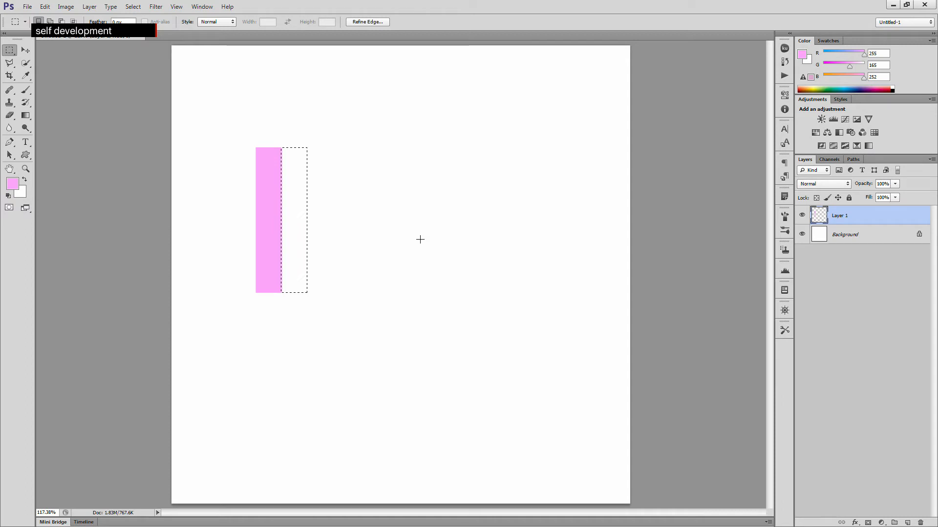
- Set the foreground colour to a stronger pink ff4cf9
left_click(14, 184)
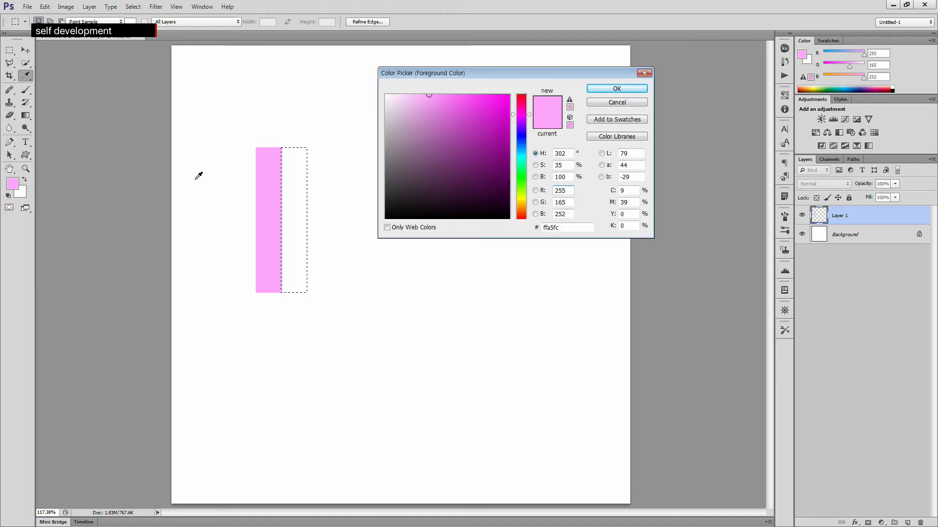
left_click(542, 177)
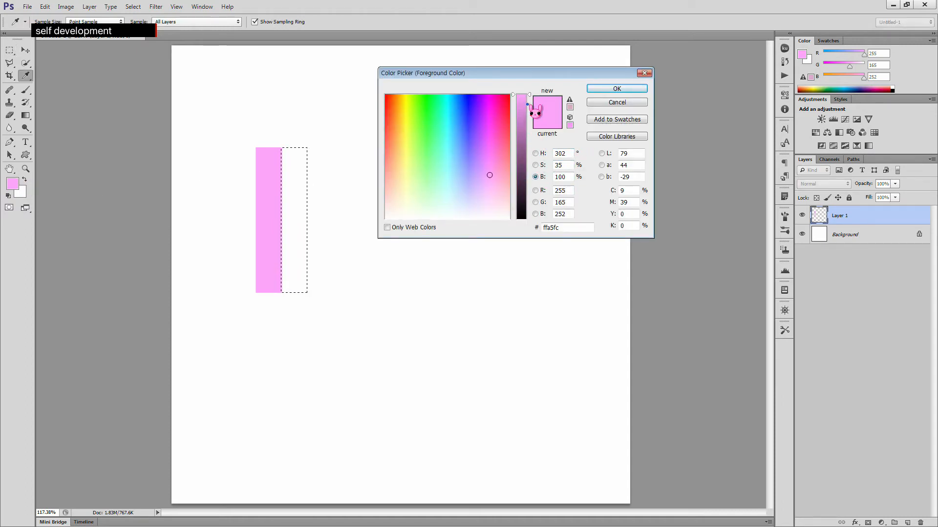
left_click(536, 166)
left_click_drag(530, 152, 527, 132)
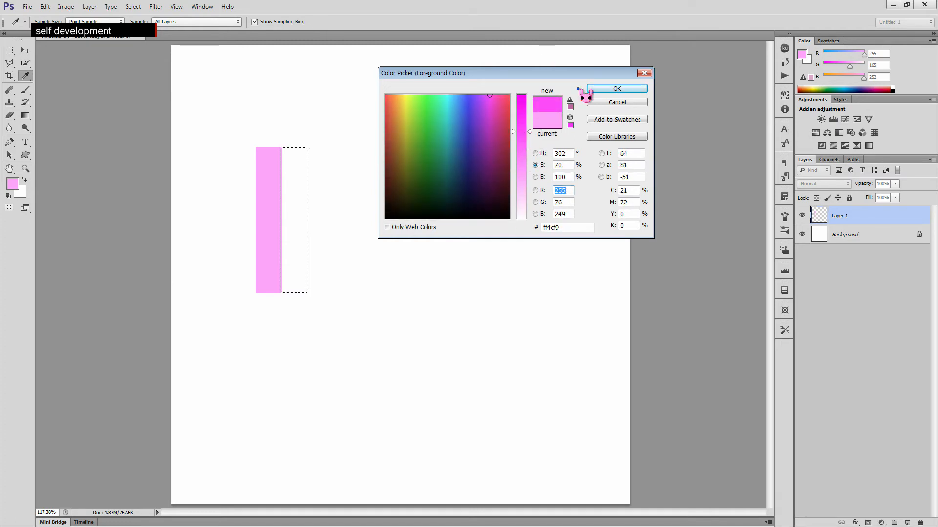
left_click(618, 88)
- Fill the moved selection with the stronger pink and deselect
key("m")
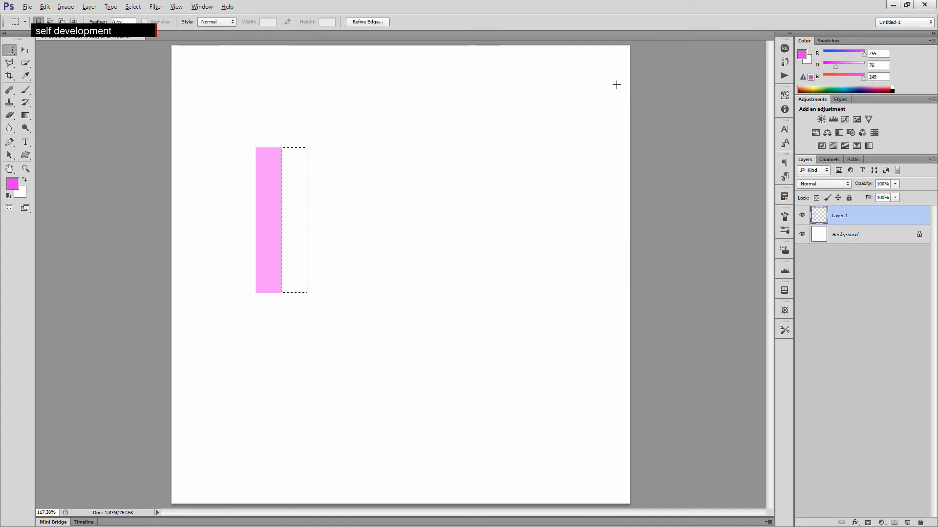
key("alt+BackSpace")
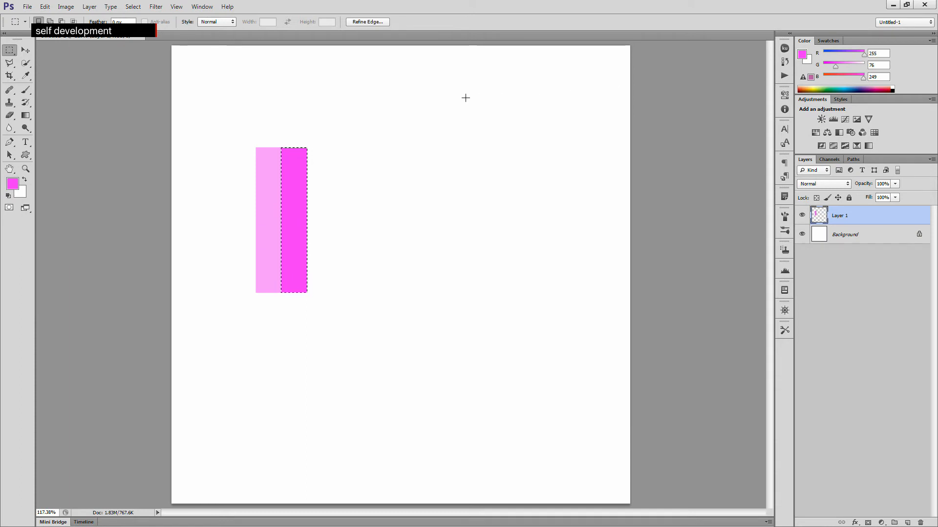
key("ctrl+d")
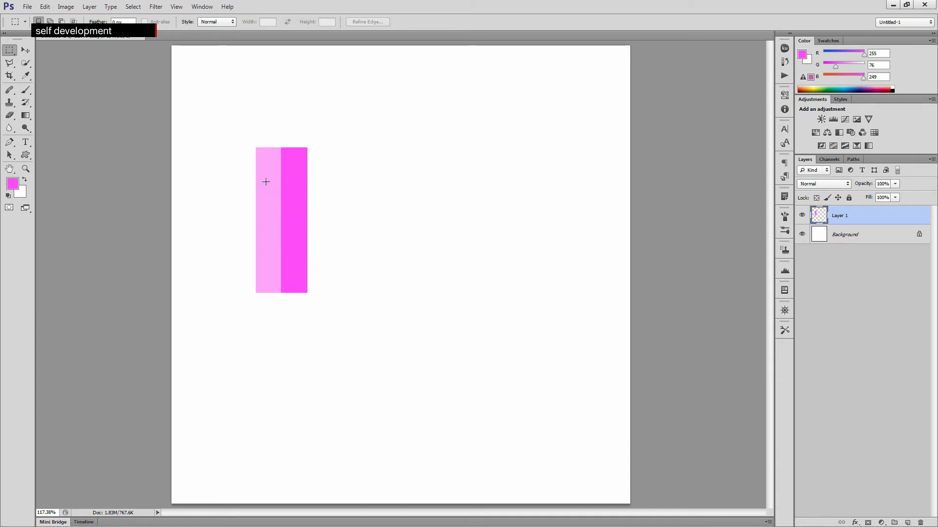
- Select a small area spanning both strips, define it as a pattern named 방사형패턴1, and deselect
left_click_drag(267, 192, 295, 244)
left_click(47, 8)
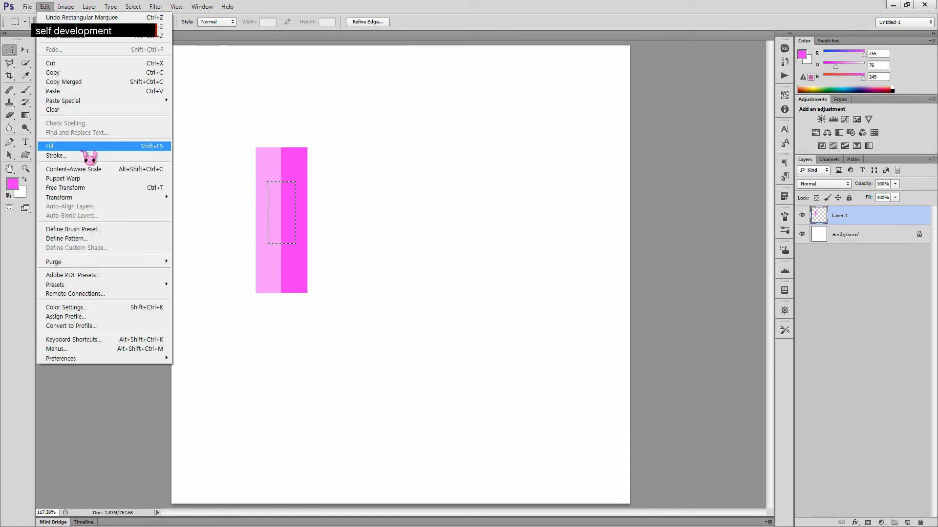
left_click(97, 239)
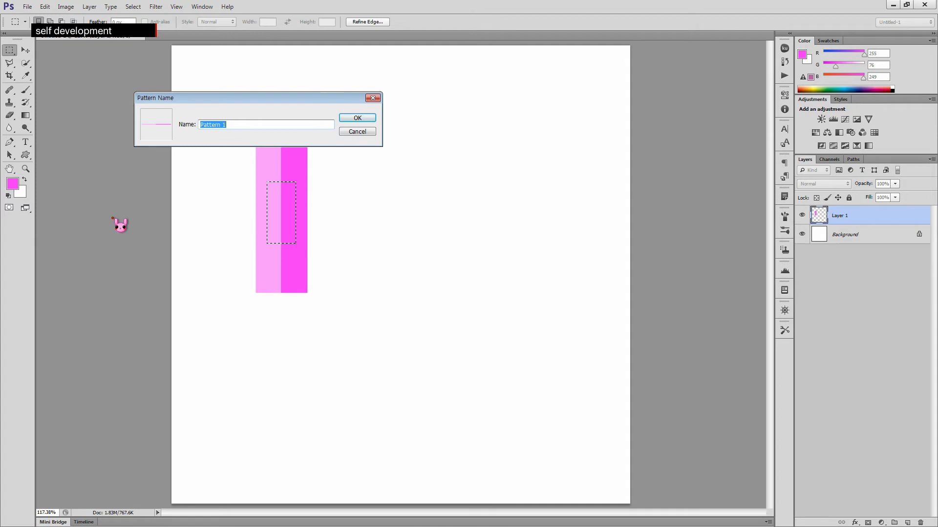
type("q")
type("kdtkgudvoxjs")
type("1")
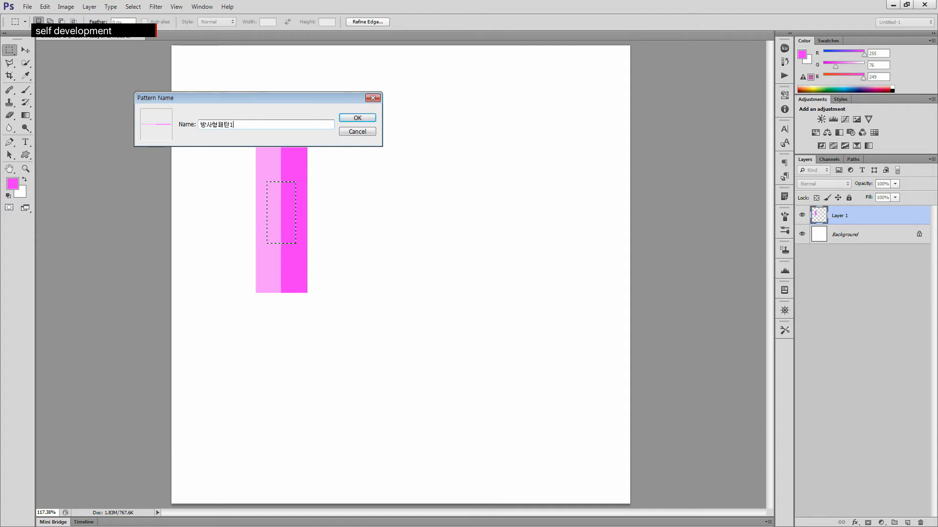
left_click(364, 117)
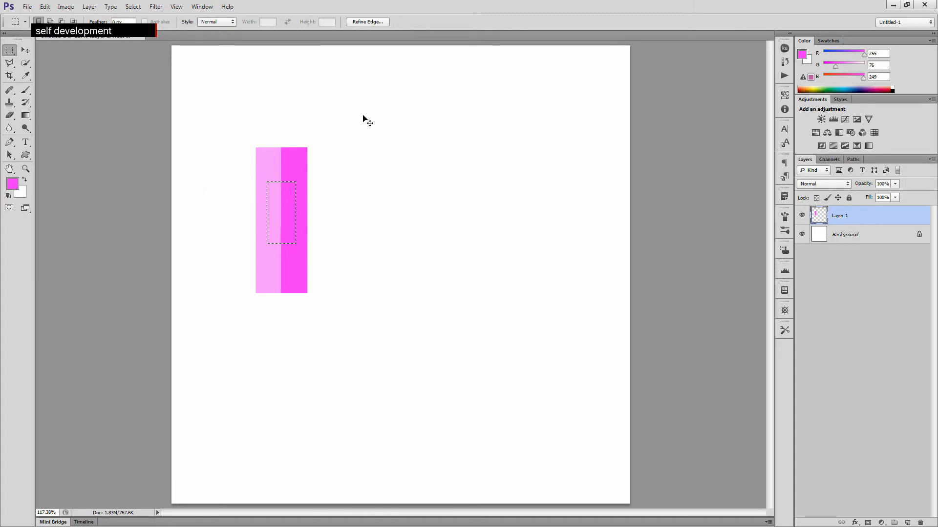
key("ctrl+d")
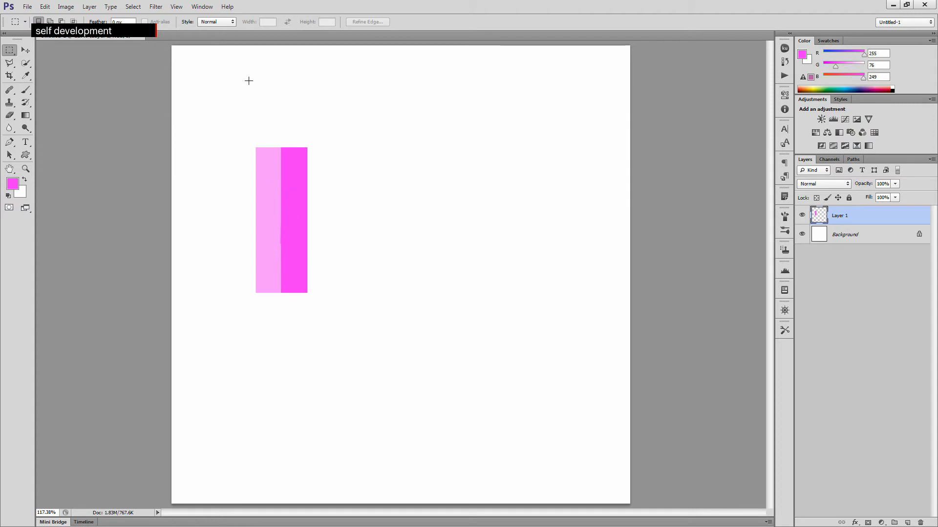
key("ctrl+z")
key("ctrl+d")
- Fill the layer with the custom striped pattern and undo the fill
left_click(55, 7)
left_click(107, 151)
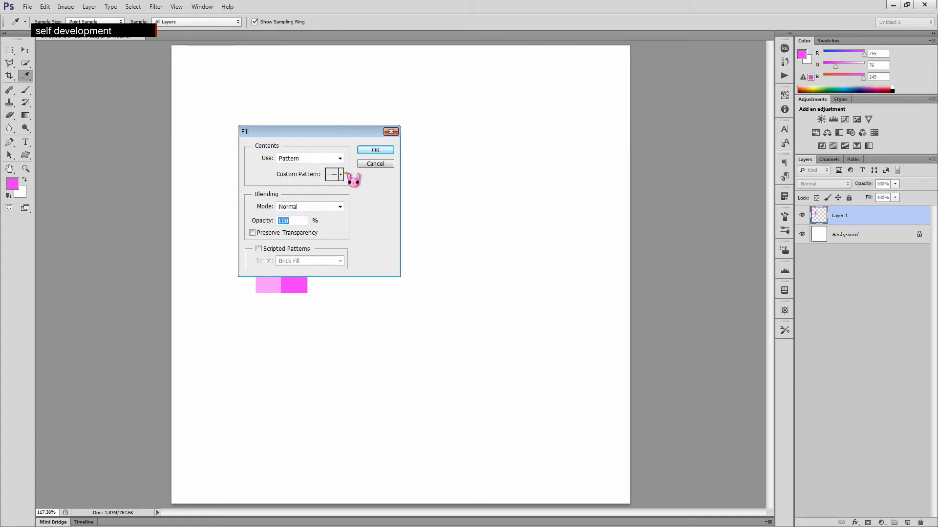
left_click(340, 174)
left_click_drag(377, 210, 376, 250)
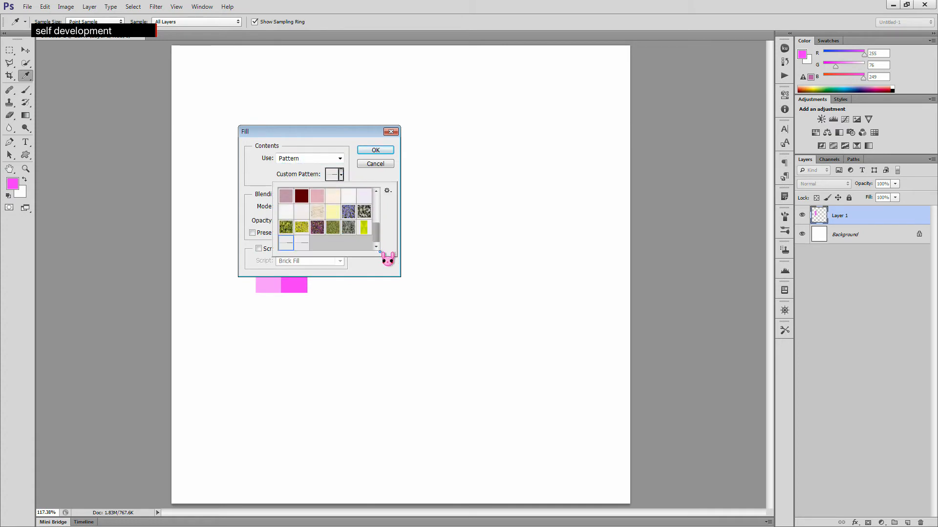
double_click(302, 244)
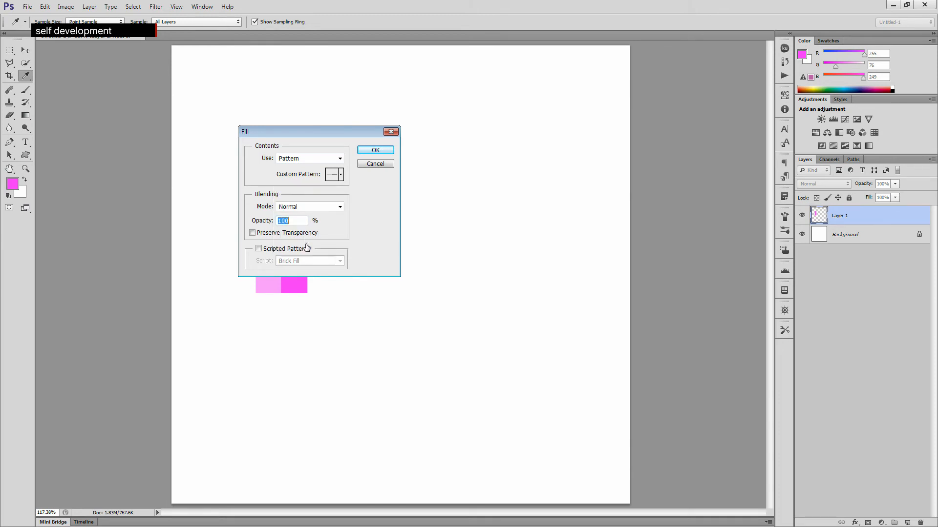
left_click(375, 150)
key("m")
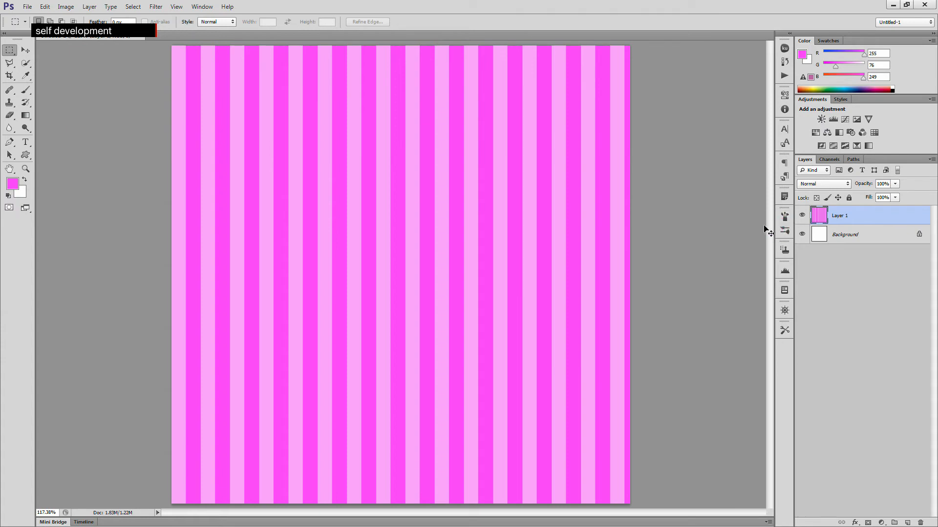
key("ctrl+z")
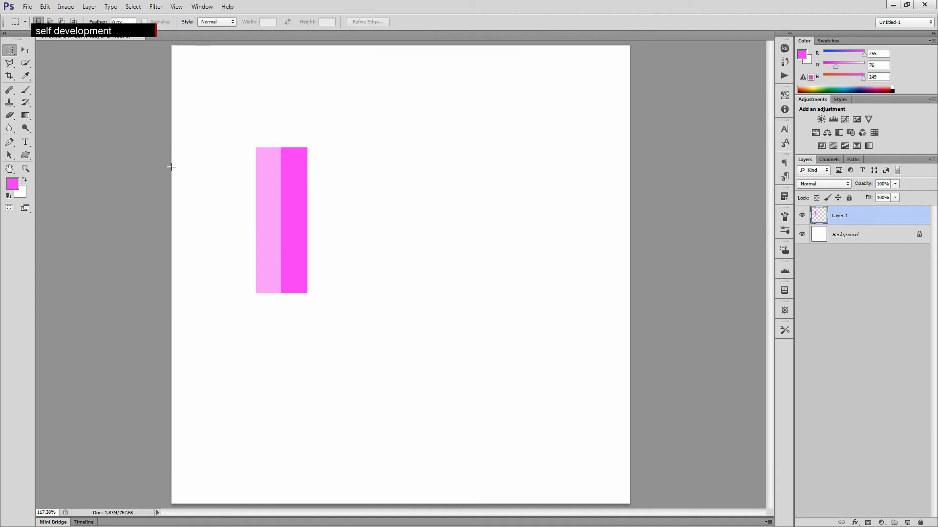
- Select the area around the two pink strips, delete them, and deselect
left_click_drag(228, 126, 338, 322)
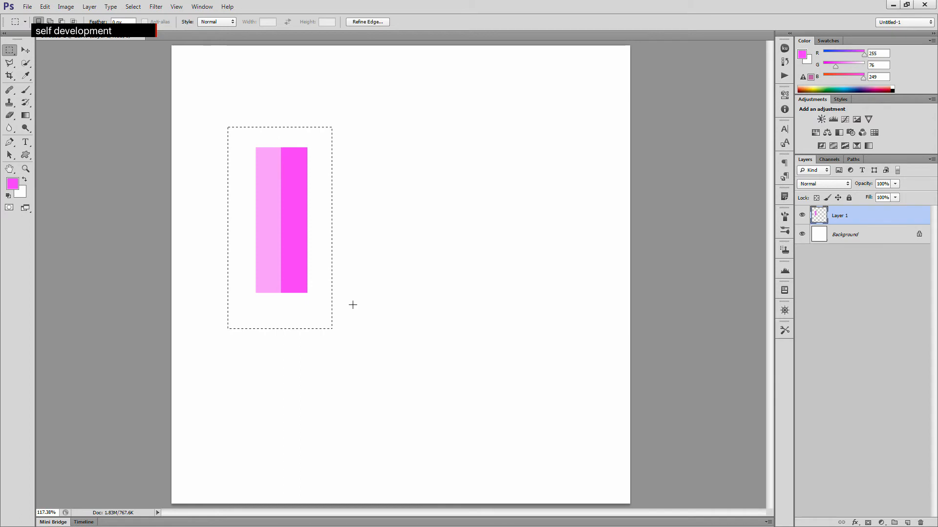
key("Delete")
left_click(421, 250)
- Fill the whole empty layer with the custom striped pattern
left_click(44, 6)
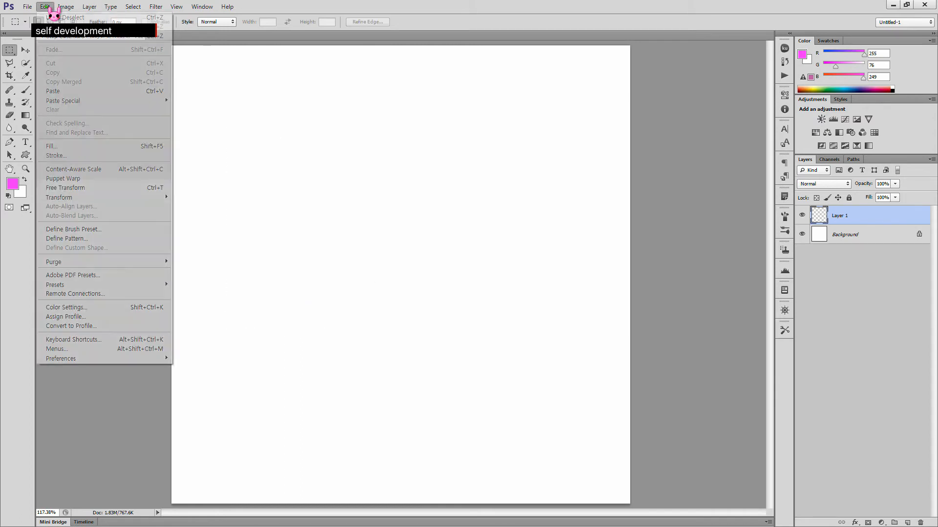
left_click(73, 149)
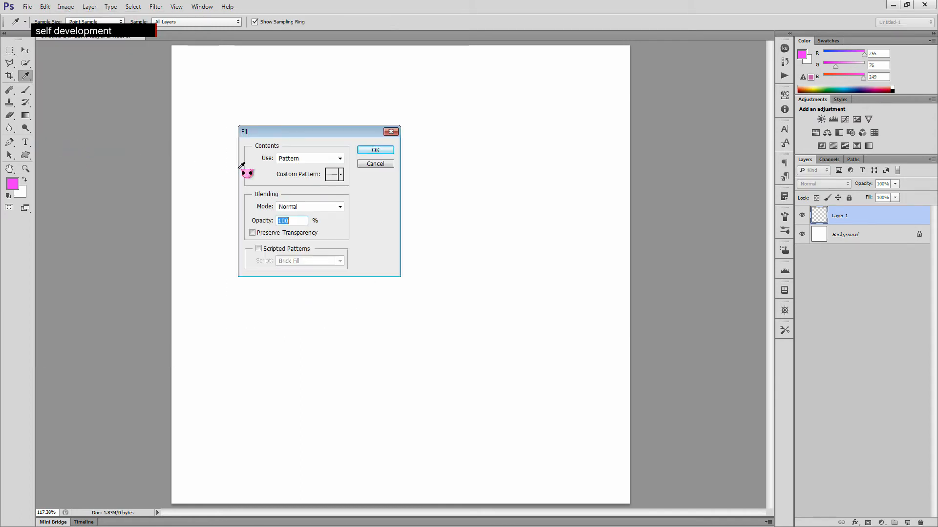
left_click(376, 151)
key("m")
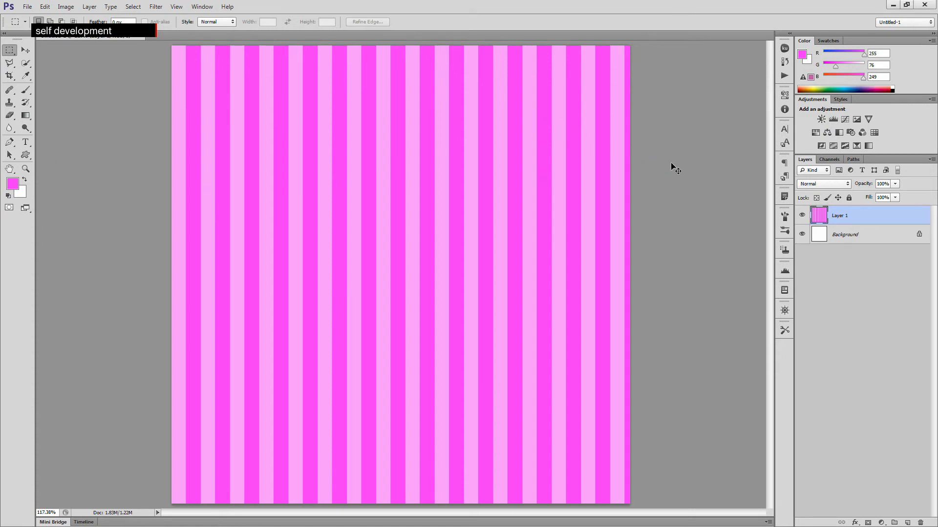
- Stretch the striped layer with Free Transform so it extends slightly past the canvas's right edge
key("ctrl+t")
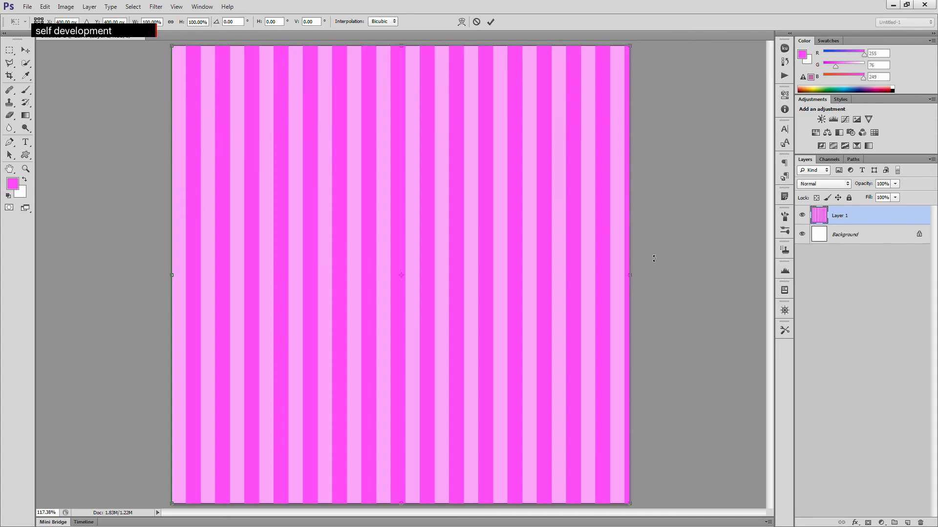
left_click_drag(633, 276, 651, 277)
key("Return")
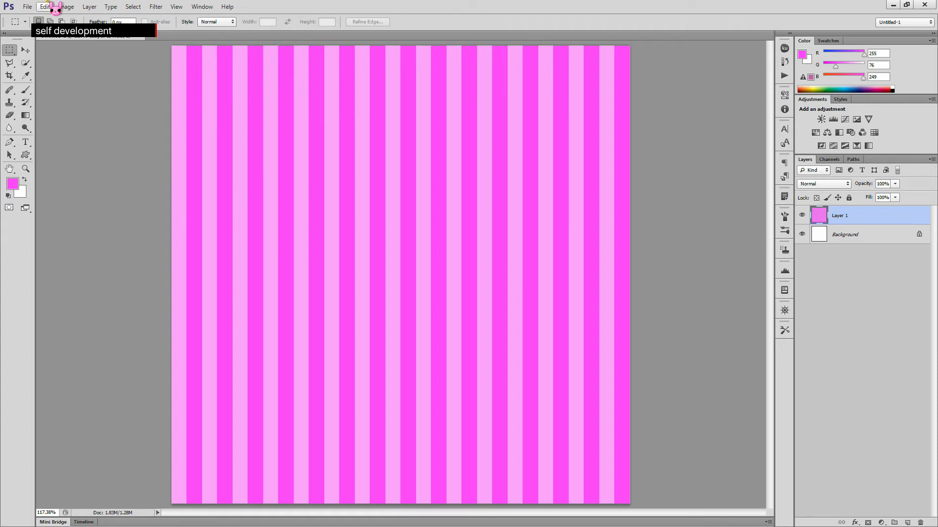
- Apply the Polar Coordinates filter, Rectangular to Polar, to the striped layer and undo it
left_click(157, 8)
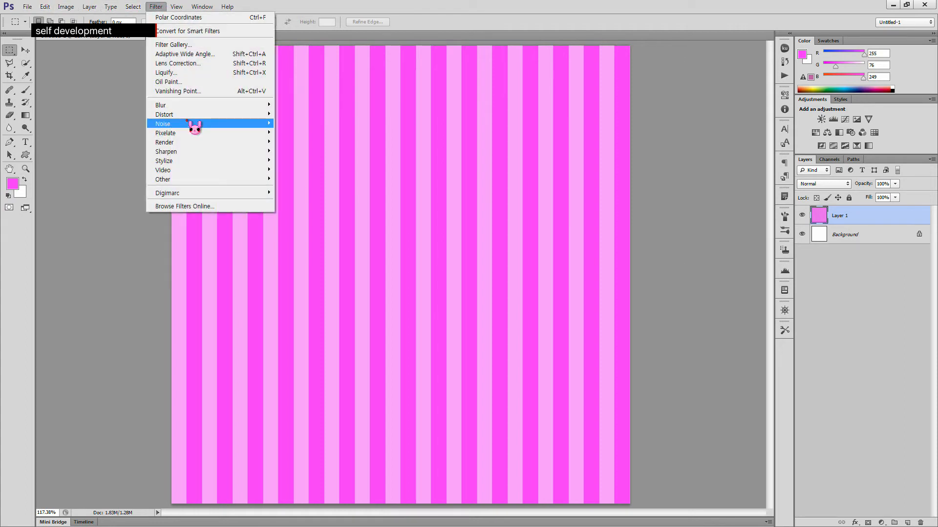
mouse_move(192, 116)
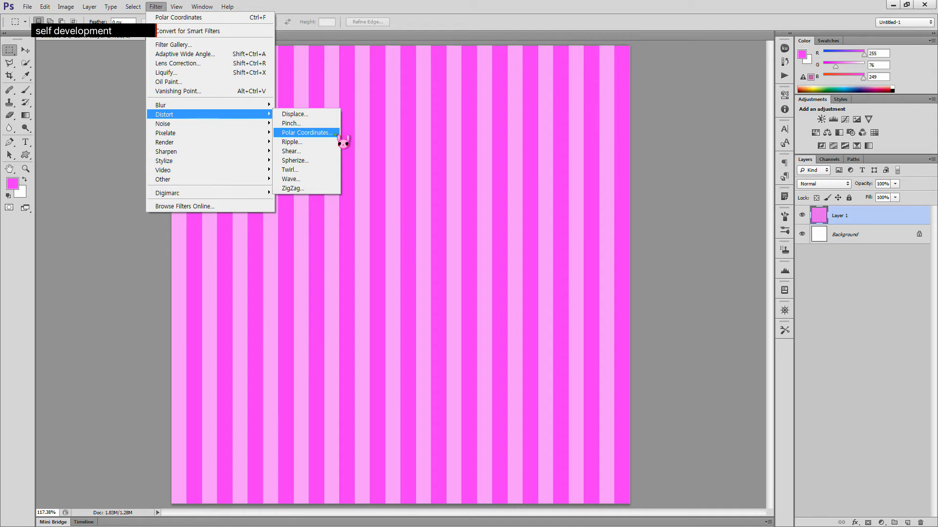
left_click(336, 134)
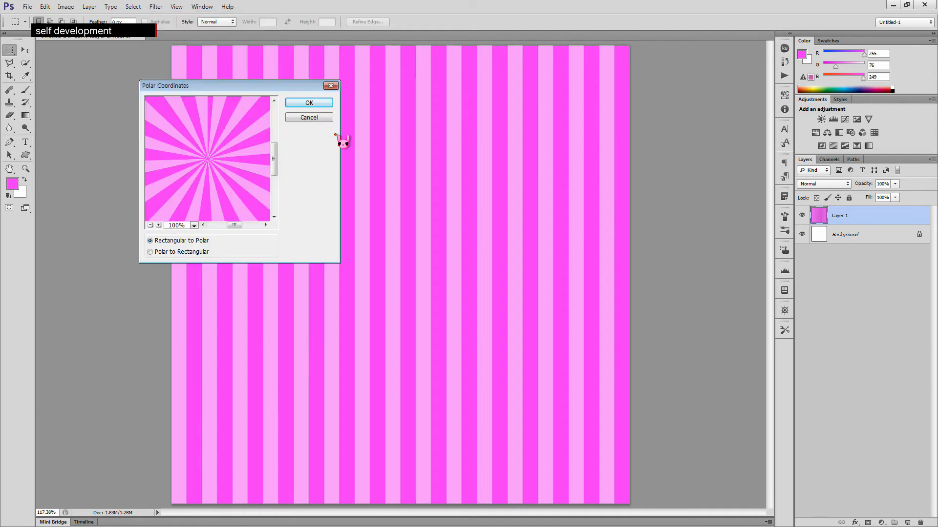
left_click_drag(241, 90, 202, 89)
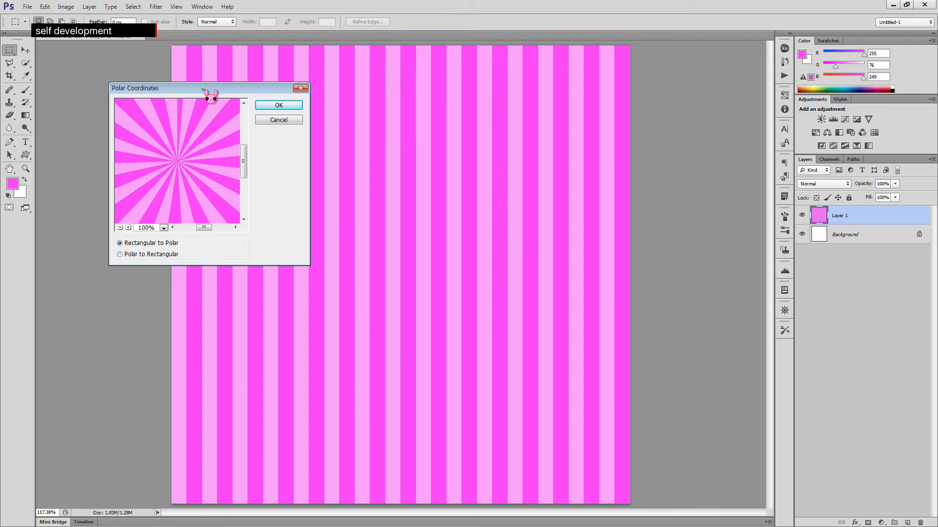
left_click(269, 105)
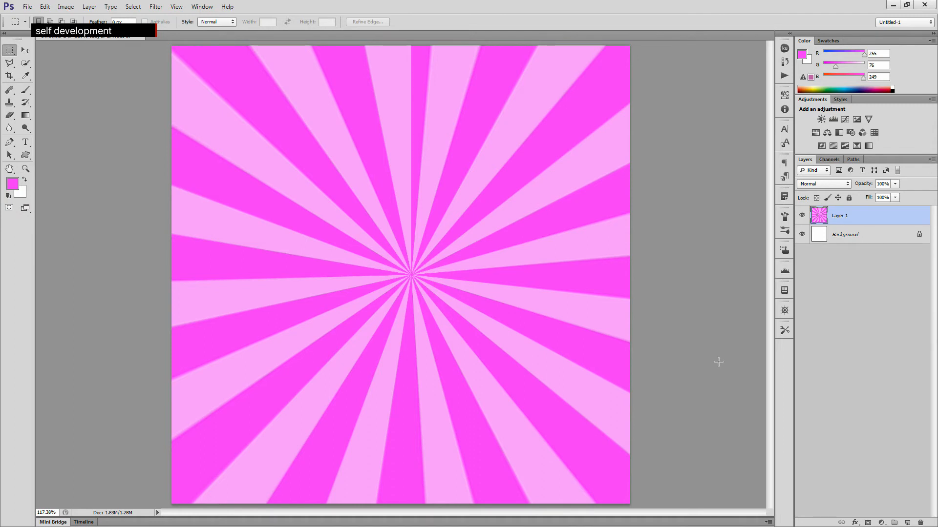
key("ctrl+z")
- Reapply the Polar Coordinates filter to the striped layer and undo it again
key("ctrl+t")
left_click_drag(652, 274, 652, 275)
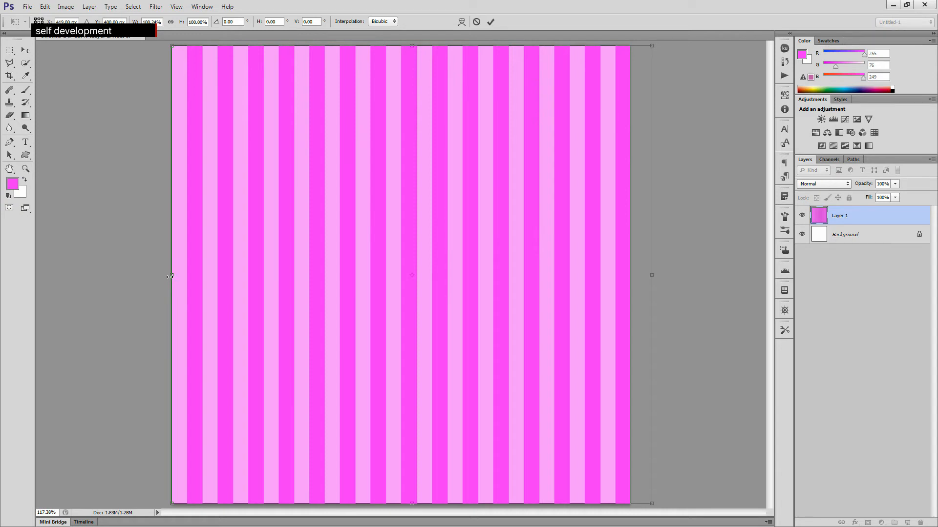
left_click_drag(169, 276, 169, 276)
left_click(491, 21)
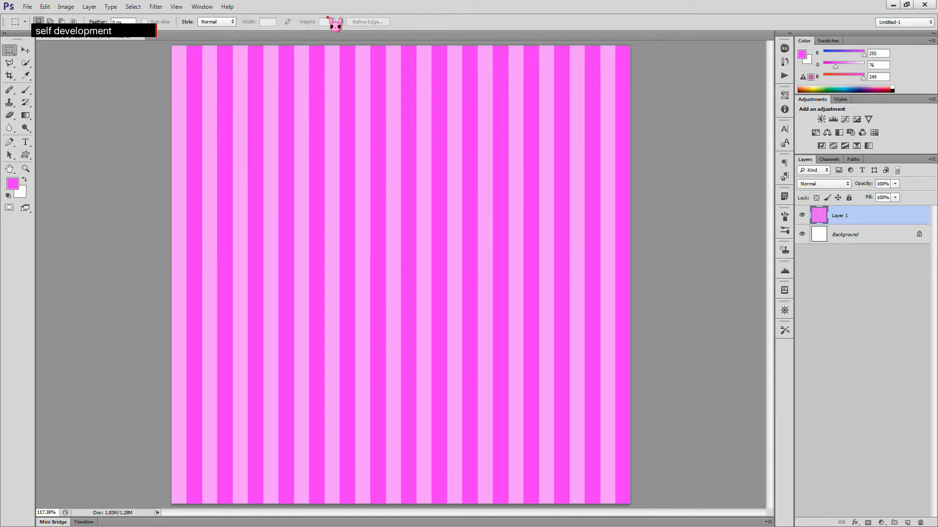
left_click(162, 11)
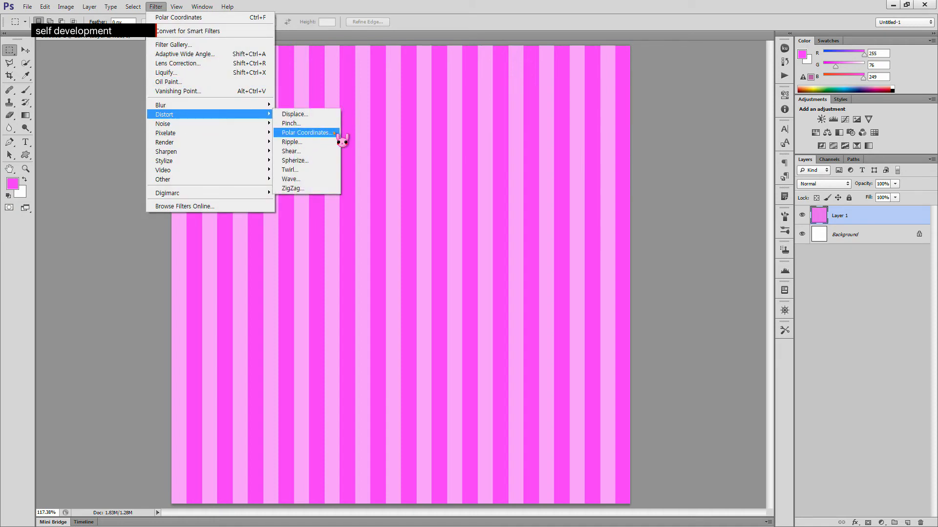
left_click(336, 133)
left_click(274, 105)
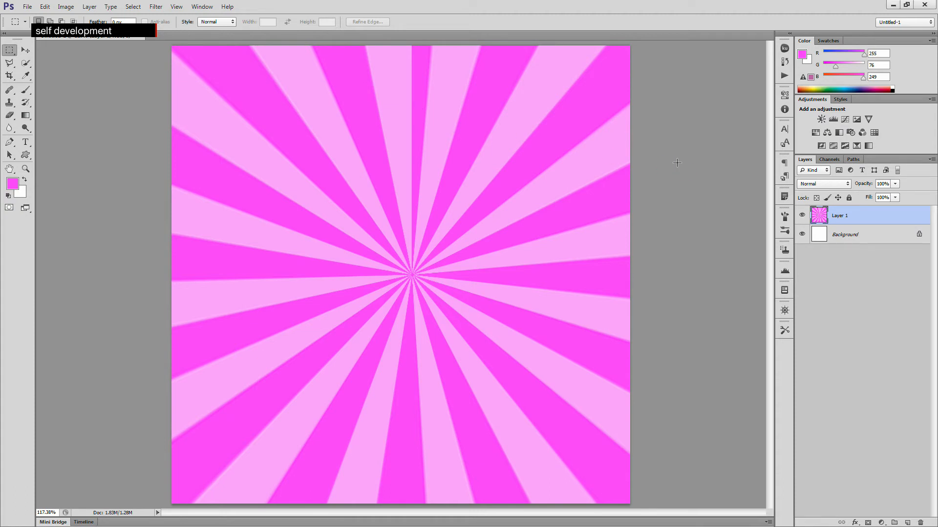
key("ctrl+z")
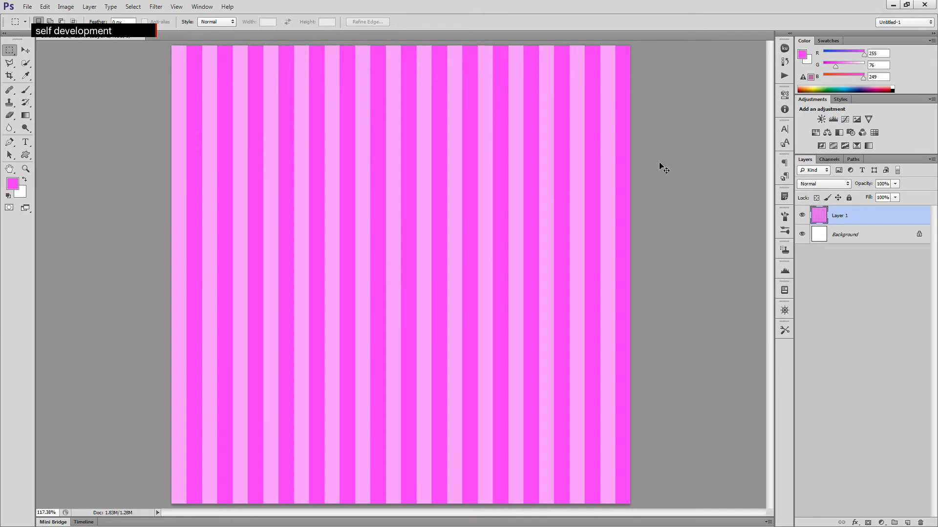
- Shrink the striped layer's width back to the canvas edge with Free Transform
key("ctrl+t")
left_click_drag(651, 275, 630, 273)
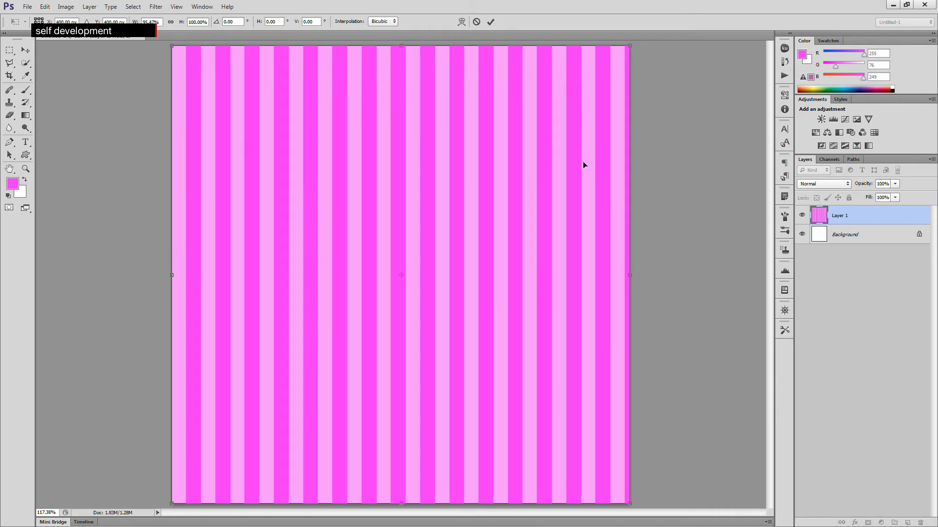
key("Return")
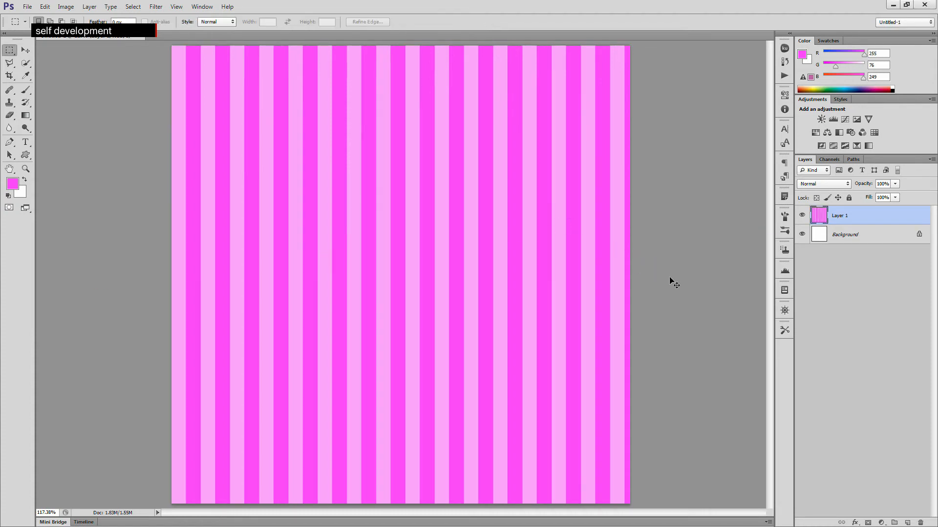
- Stretch the striped layer again so it extends slightly past the canvas's right edge
key("ctrl+t")
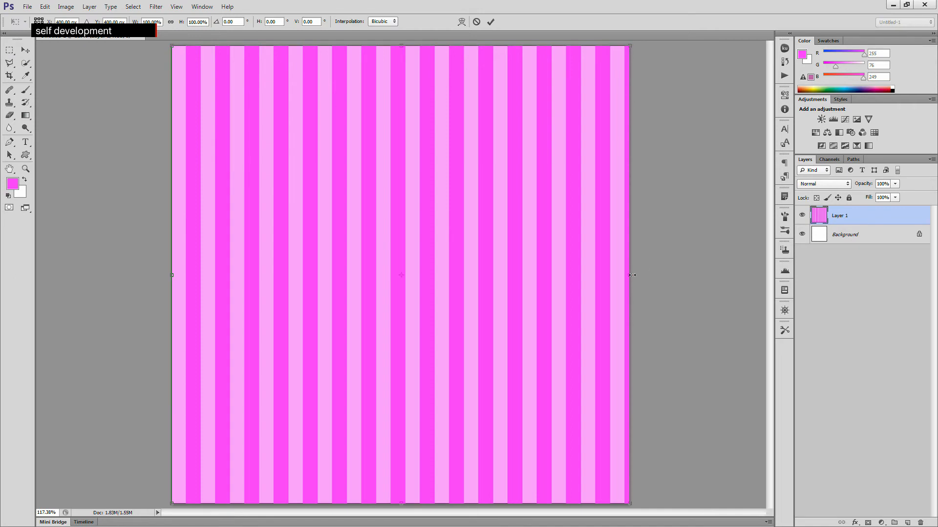
left_click_drag(633, 274, 650, 275)
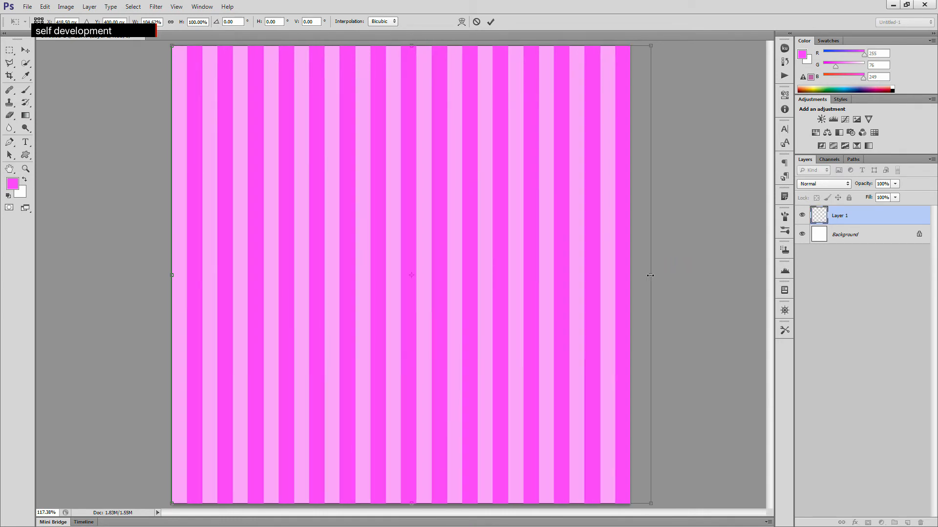
left_click(491, 22)
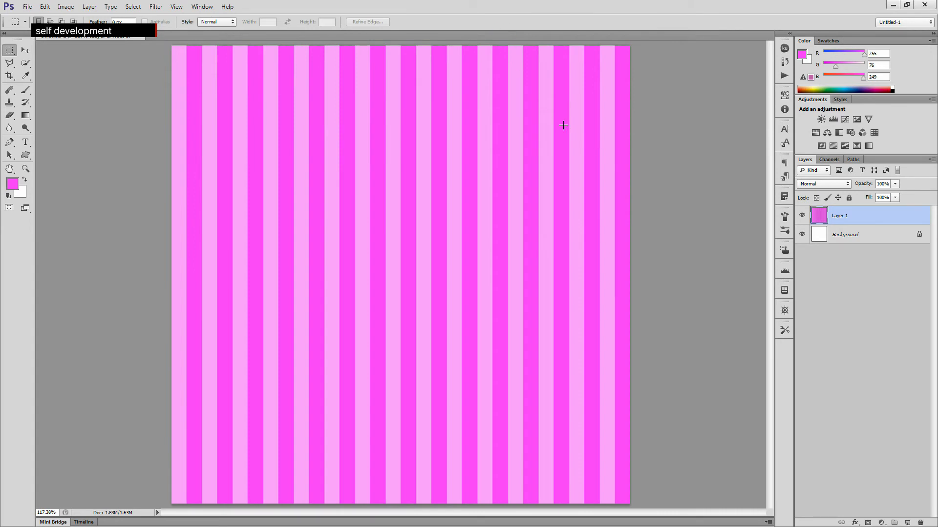
key("ctrl+t")
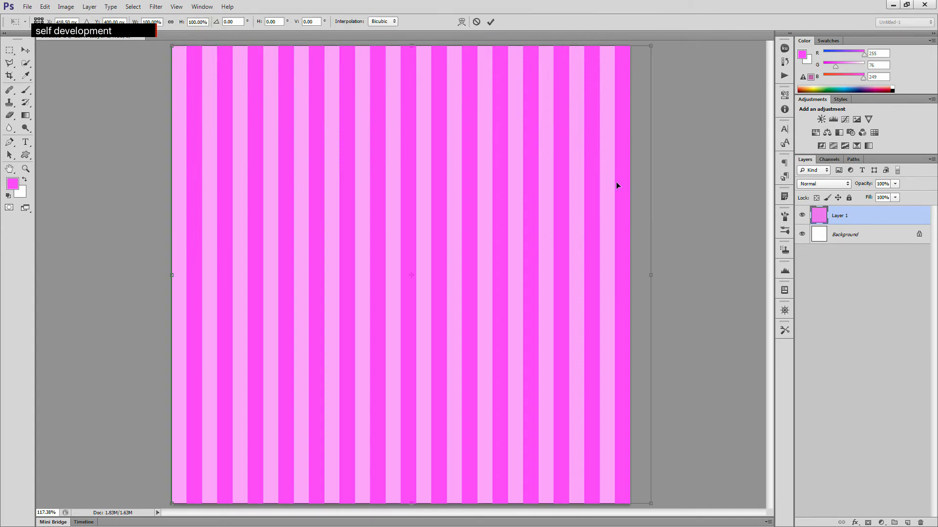
key("Return")
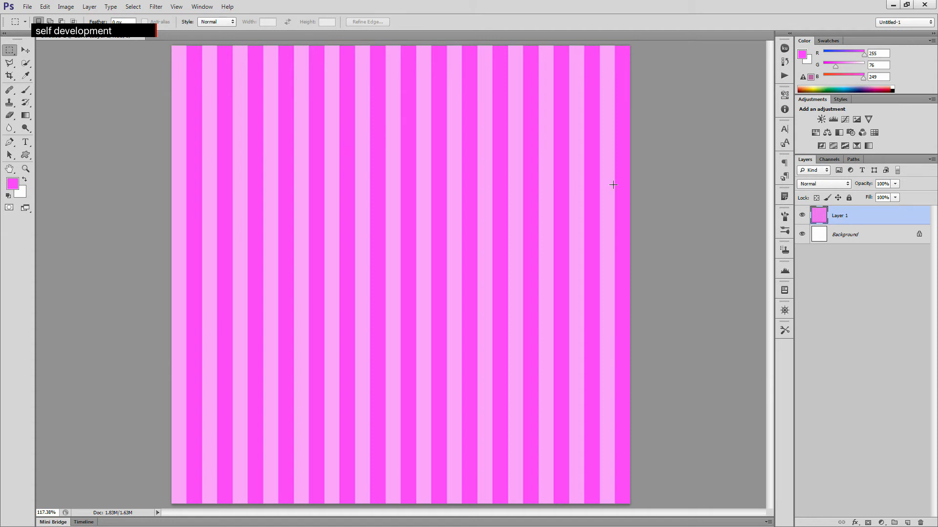
- Select the whole canvas and add a new empty layer
key("ctrl+a")
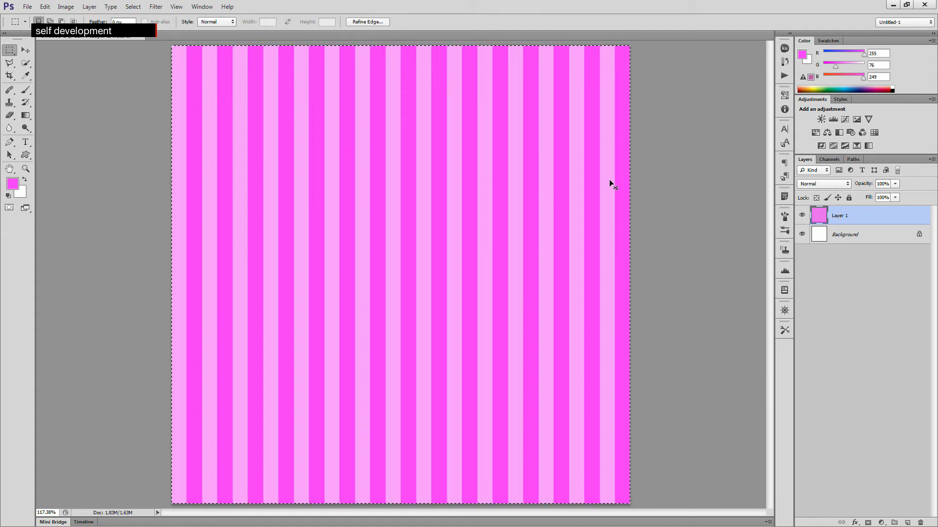
left_click(907, 522)
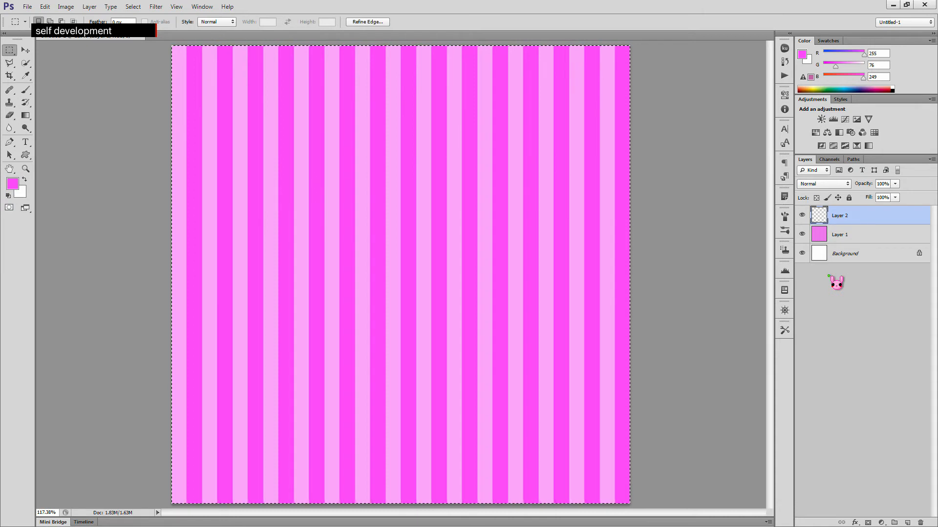
- Hide Layer 1 and paste the striped image as a new layer above the Background
left_click(846, 254)
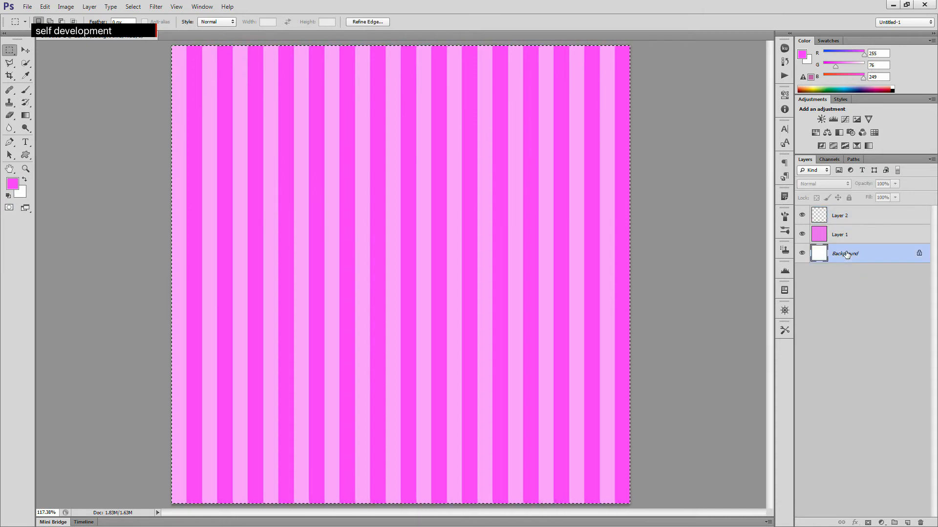
left_click(801, 234)
left_click(700, 262)
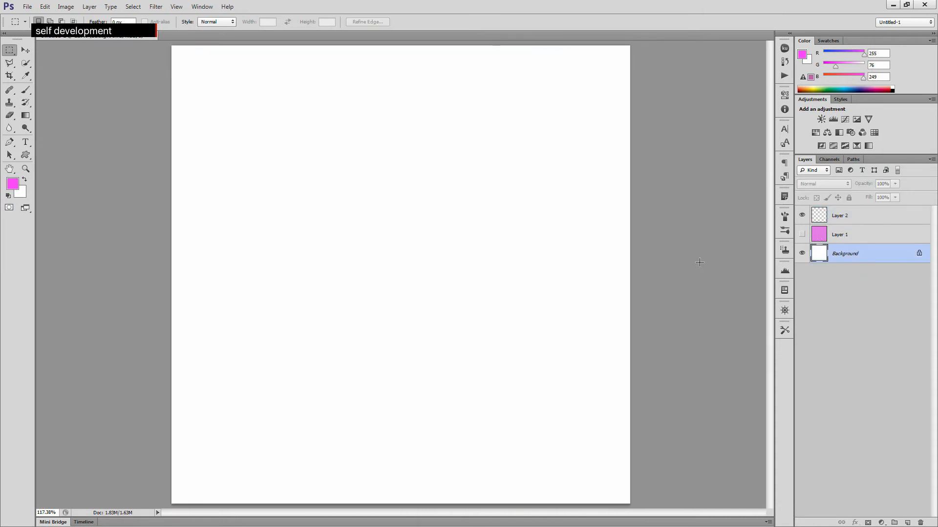
key("ctrl+v")
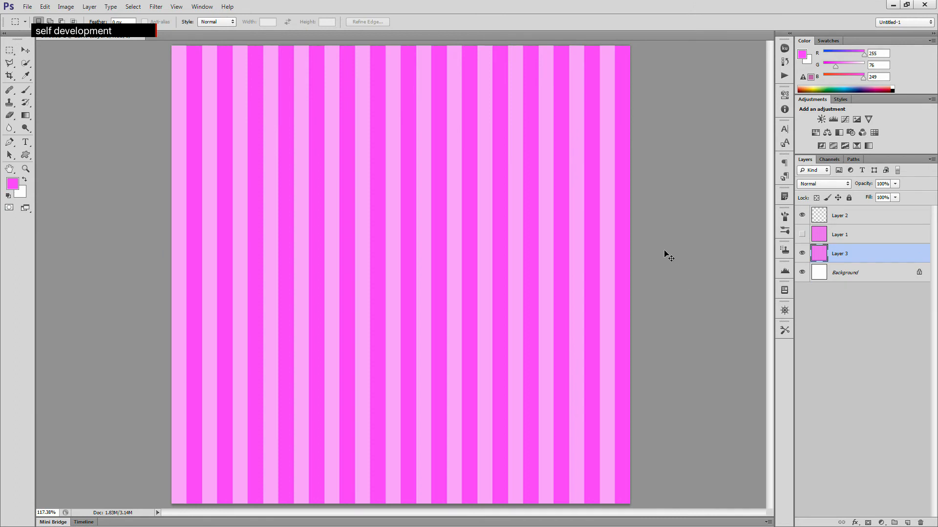
- Stretch the pasted striped layer slightly past the canvas's right edge with Free Transform
key("ctrl+t")
left_click_drag(632, 275, 647, 277)
left_click(491, 22)
- Shrink the striped Layer 3 to about 94.43% width with Free Transform and apply the transformation
key("ctrl+t")
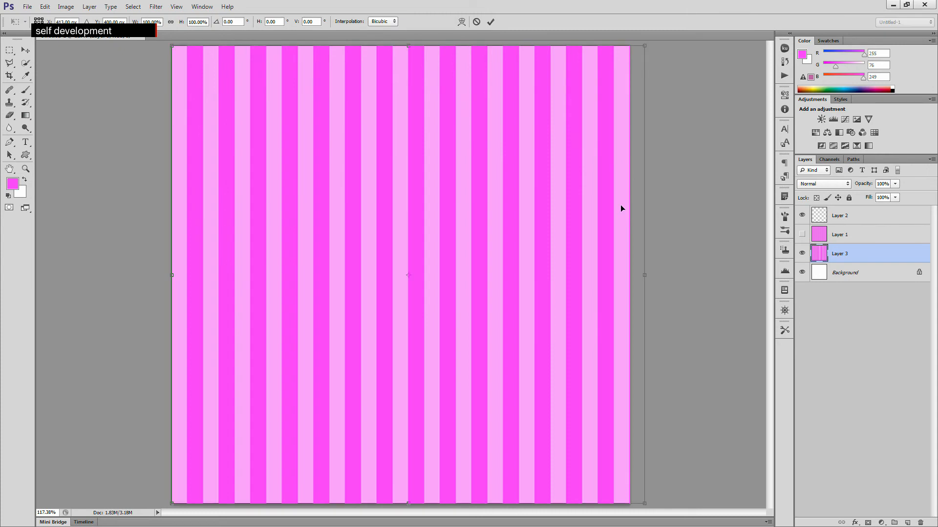
left_click_drag(647, 275, 618, 275)
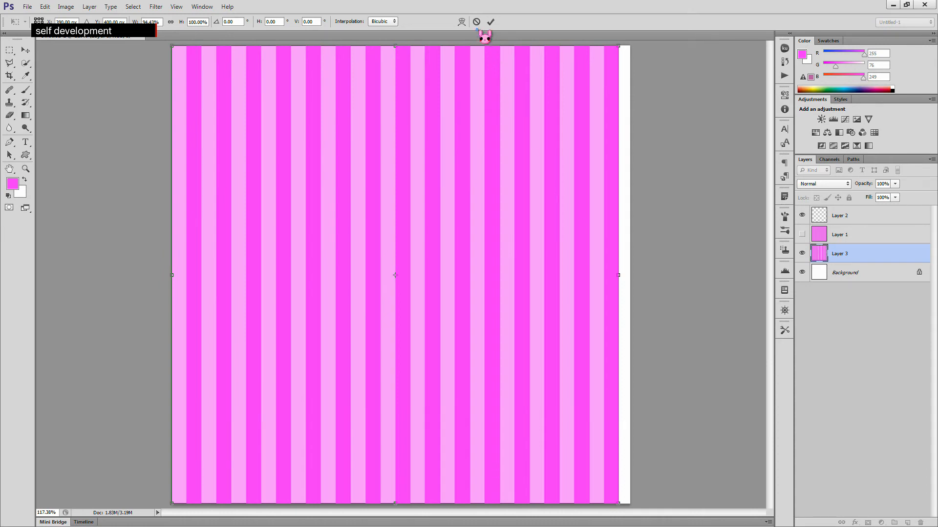
left_click(11, 77)
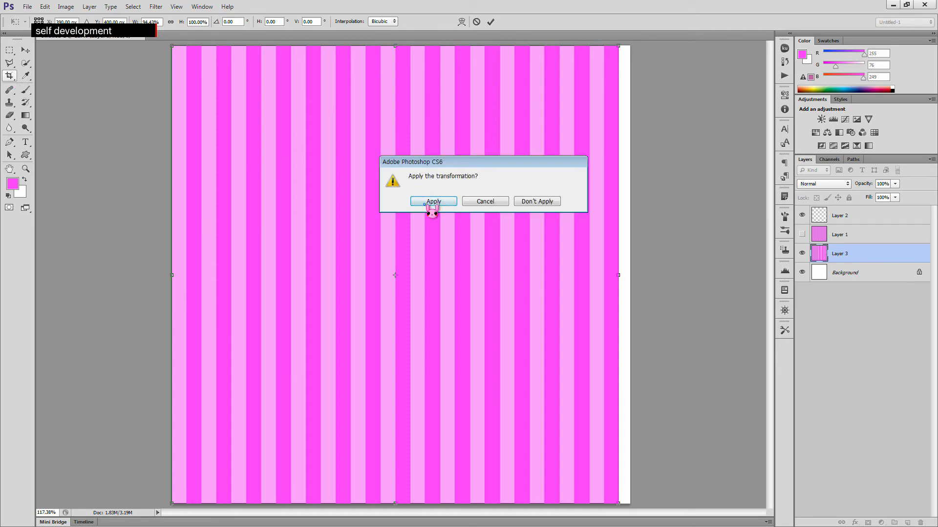
left_click(475, 203)
left_click(476, 21)
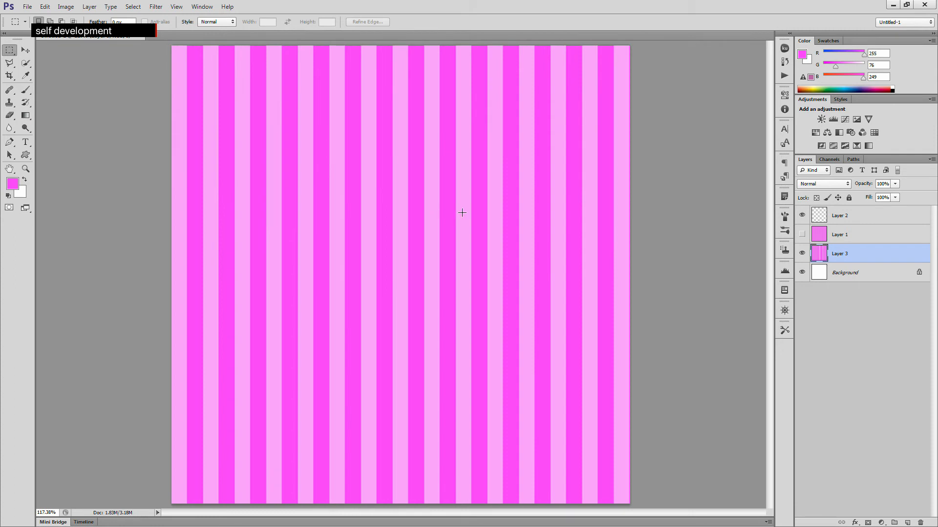
left_click(843, 274)
left_click(839, 255)
key("Delete")
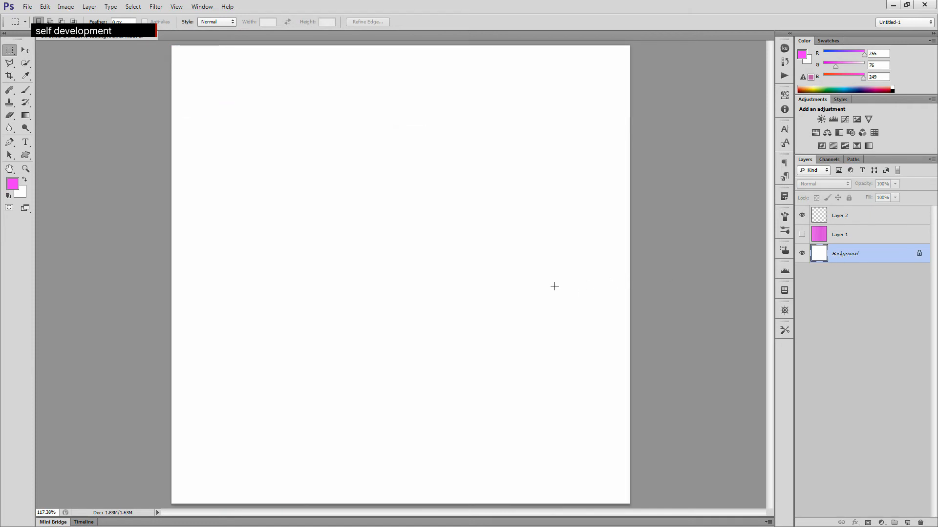
key("ctrl+z")
- Select the whole canvas and paste the striped image as a new layer above the Background
key("ctrl+a")
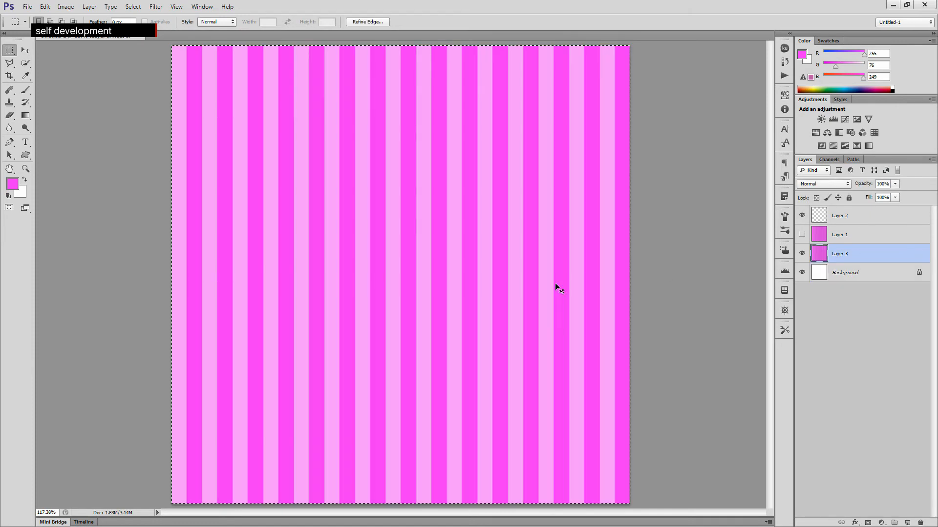
left_click(858, 280)
key("ctrl+v")
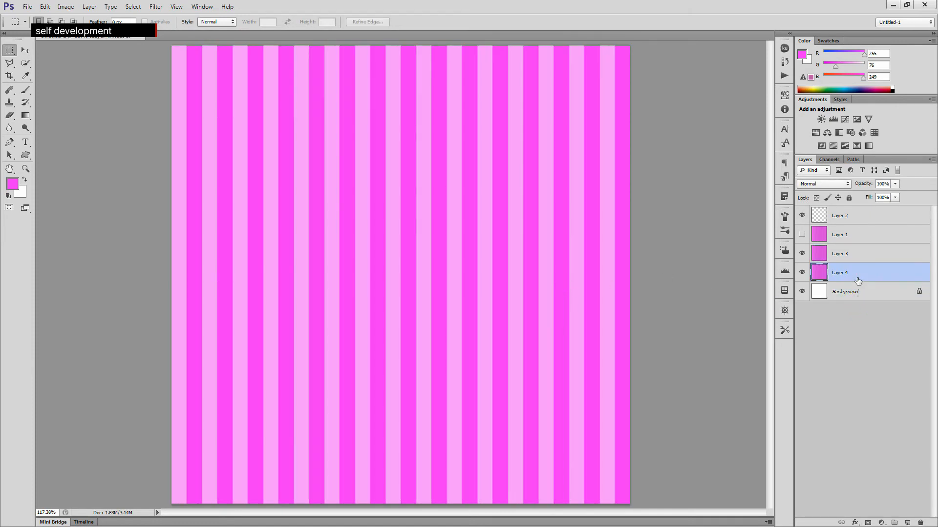
- Hide and delete the pasted Layer 4, then delete Layer 3
left_click(802, 272)
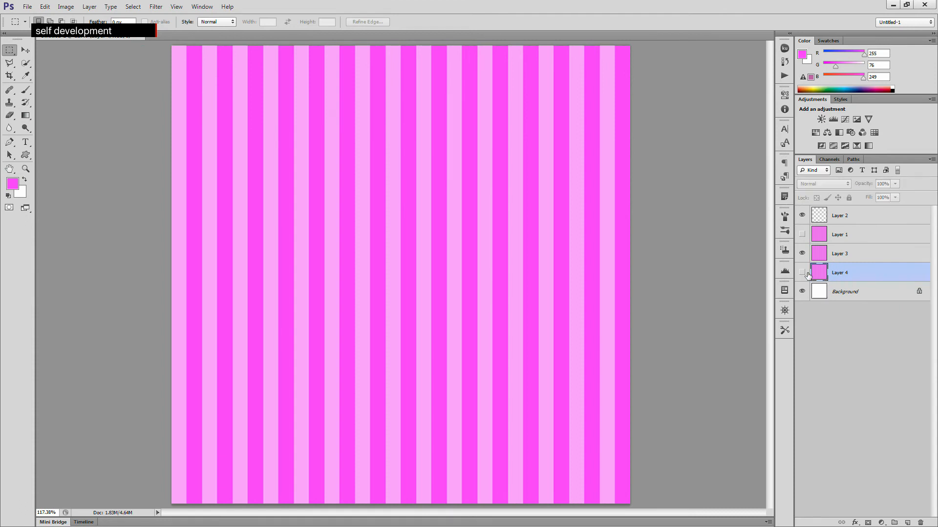
key("Delete")
left_click(842, 258)
key("Delete")
left_click(842, 235)
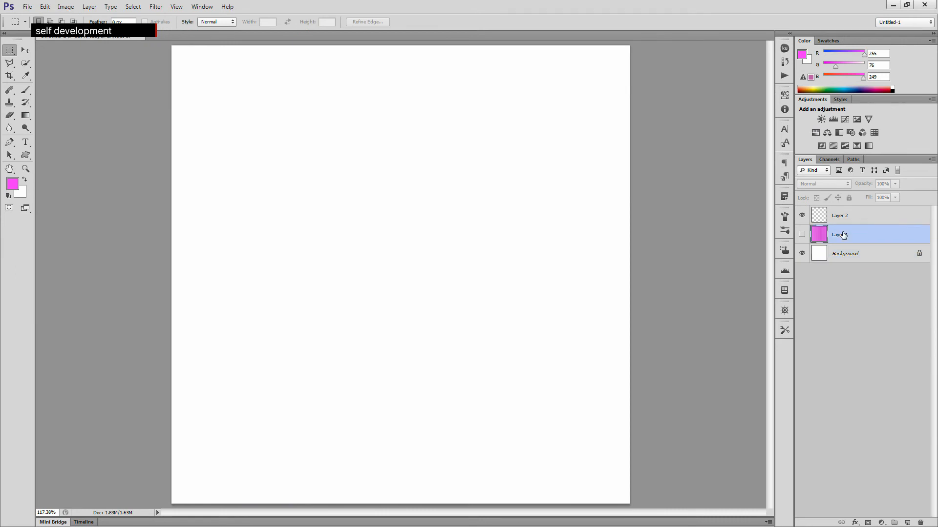
- Make Layer 1 visible again so the original stripes show
left_click(828, 258)
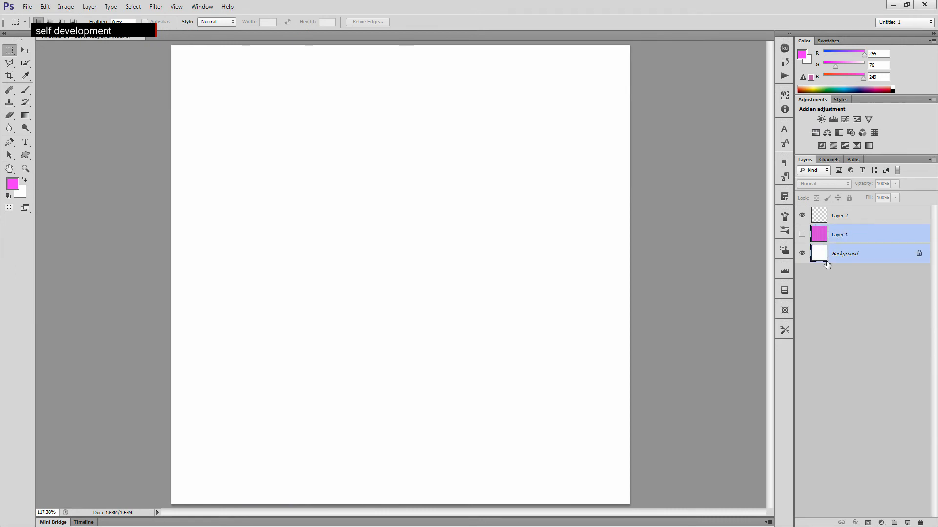
right_click(414, 255)
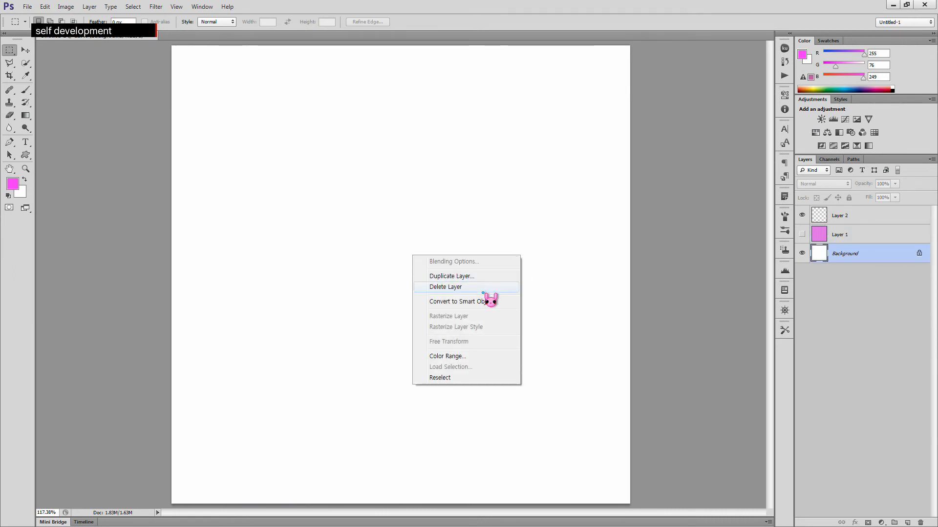
left_click(768, 250)
left_click(858, 232)
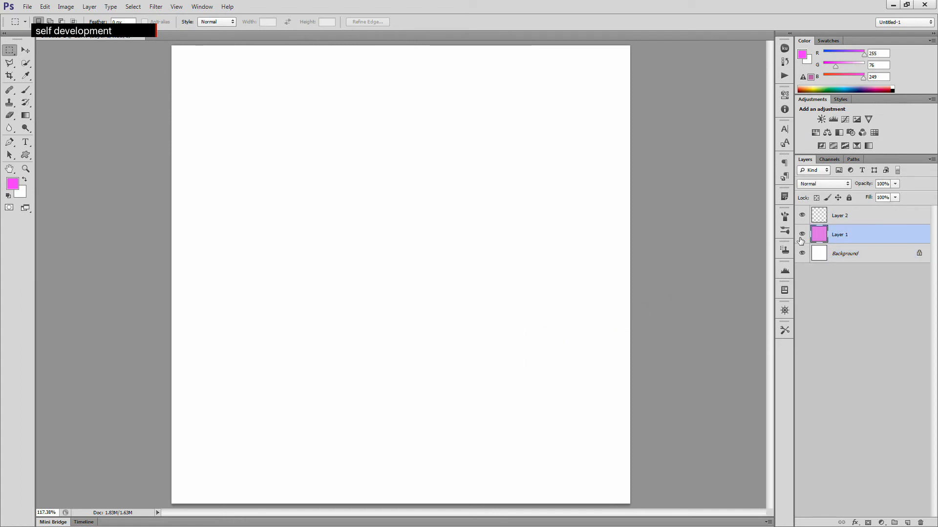
left_click(802, 234)
left_click(837, 218)
left_click(842, 235)
left_click(849, 254)
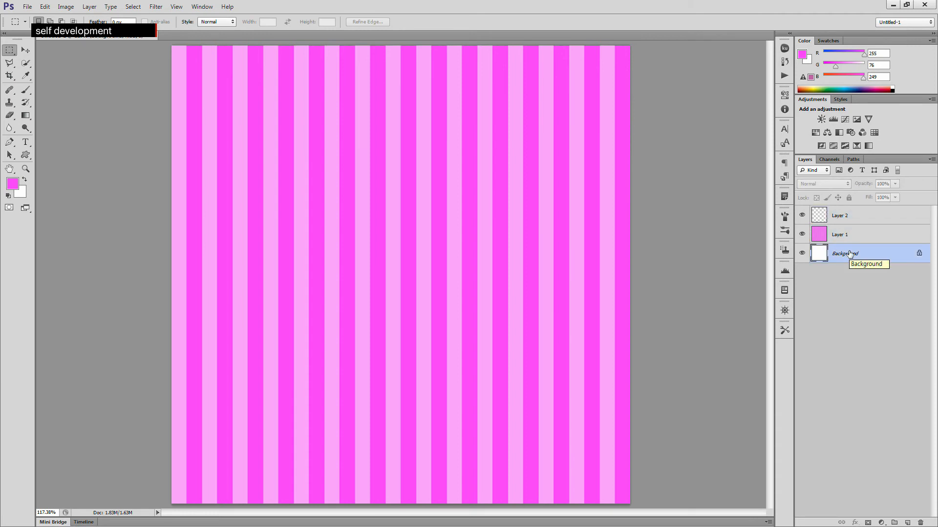
left_click(883, 380)
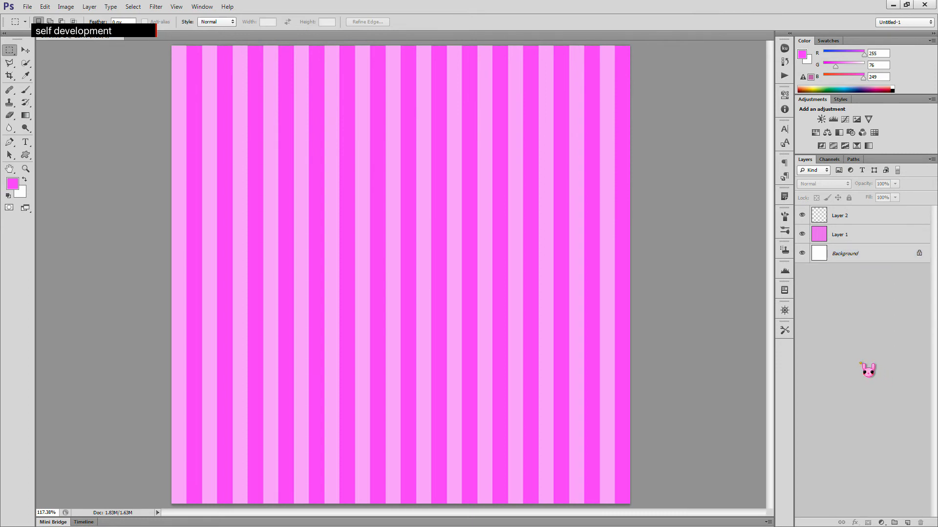
- Select all of Layer 1 and paste its stripes into a new document
key("ctrl+o")
left_click(488, 398)
left_click(822, 236)
left_click(822, 237, "ctrl")
key("ctrl+d")
key("ctrl+a")
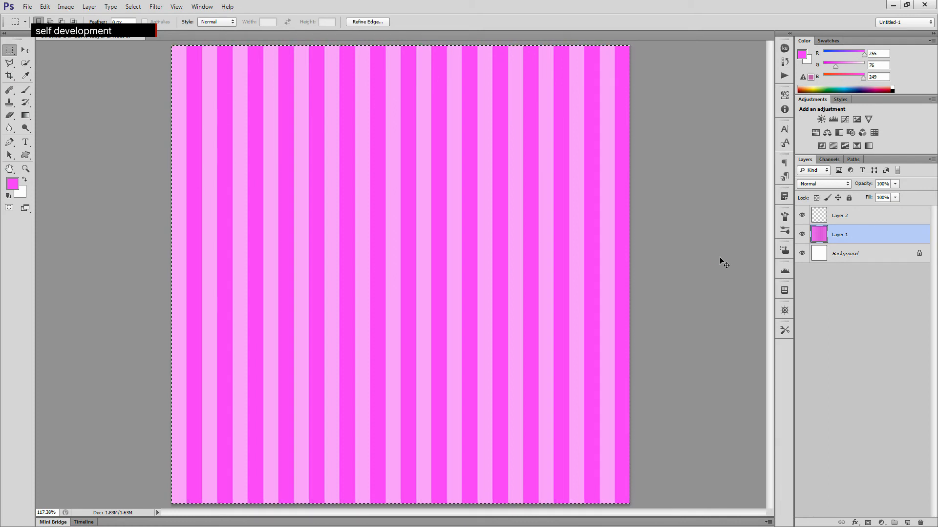
key("ctrl+n")
left_click(476, 108)
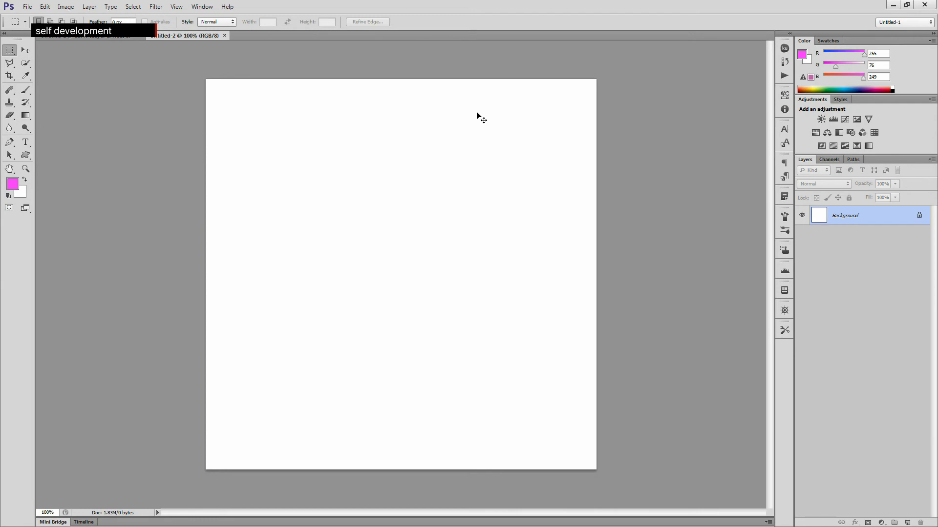
key("ctrl+v")
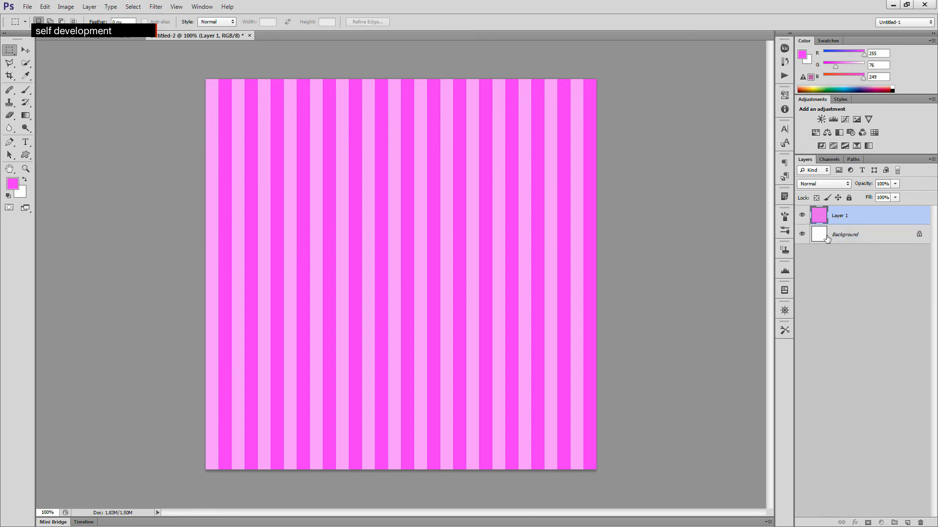
- Delete the pasted striped layer from the new document
left_click(850, 237)
left_click(840, 215)
right_click(841, 217)
left_click(845, 219)
left_click(860, 243)
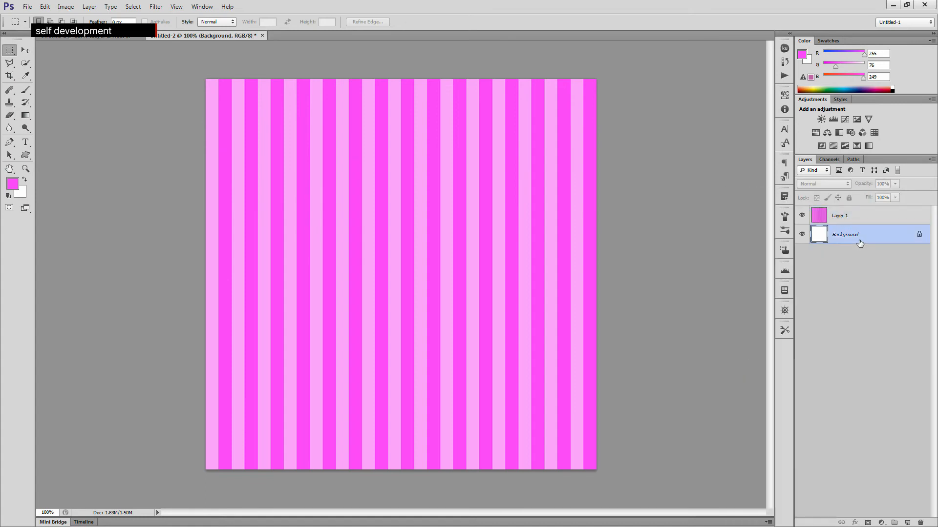
left_click(863, 218)
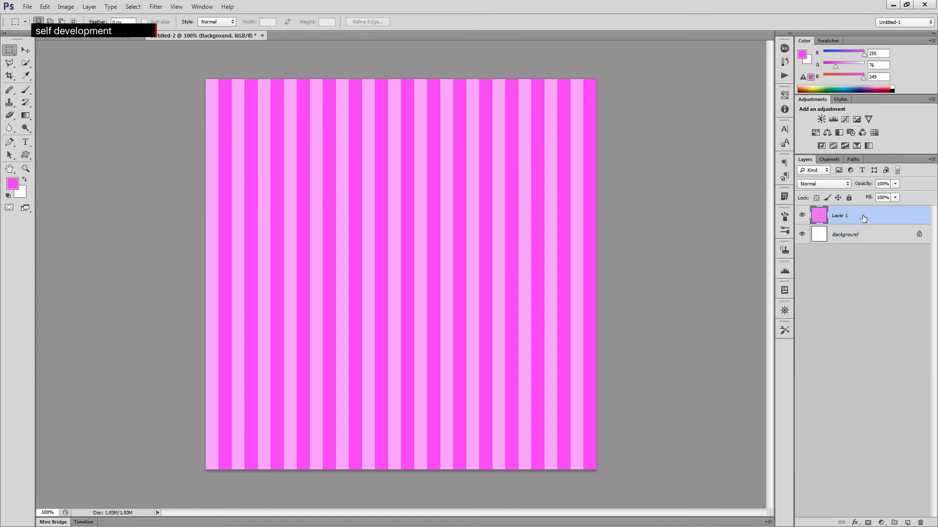
key("Delete")
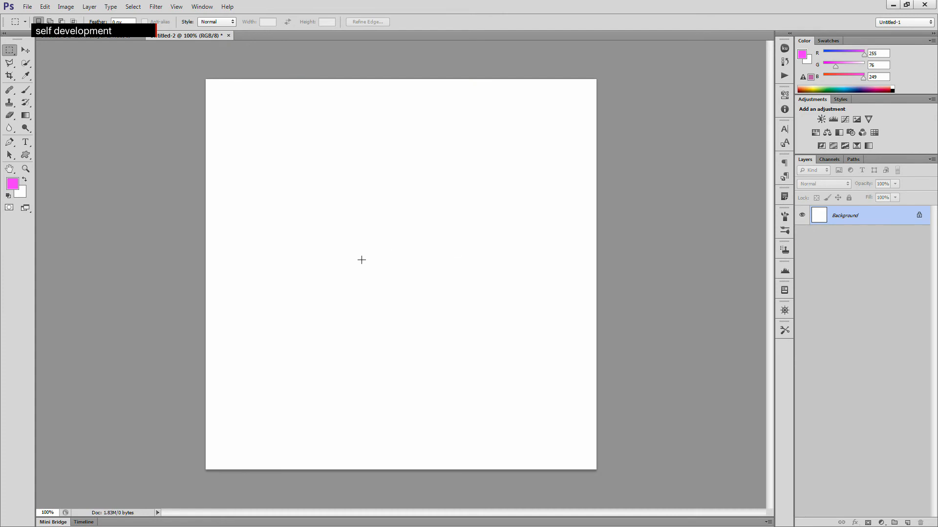
- Fill the new document's Background with the custom stripe pattern at Normal mode and 100% opacity
left_click(45, 6)
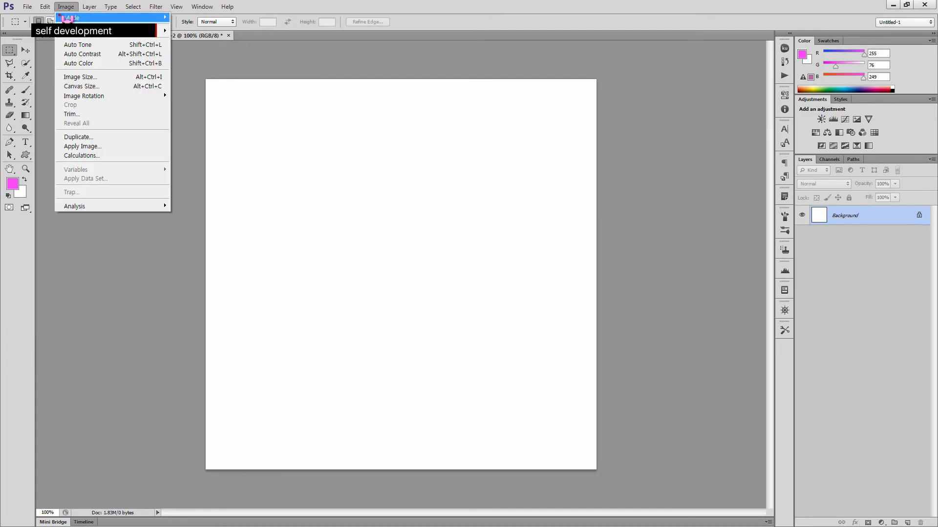
left_click(56, 146)
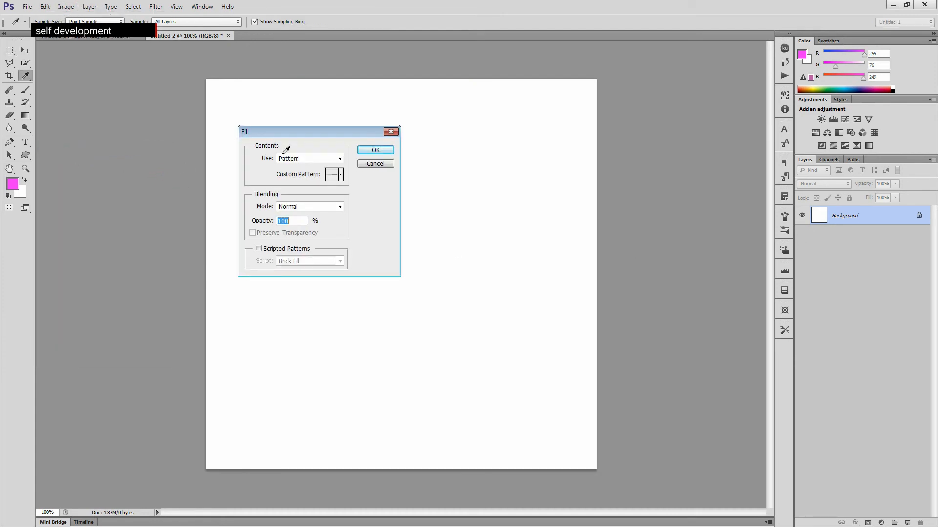
left_click(375, 151)
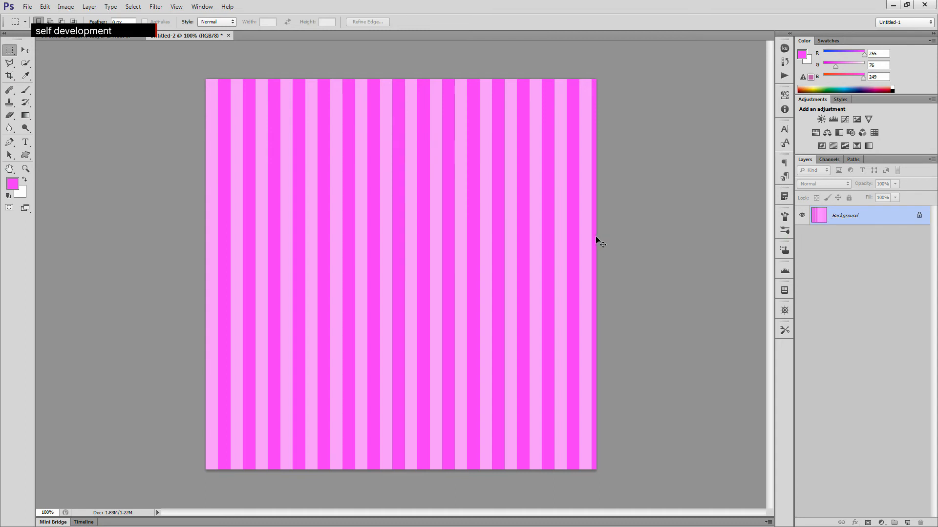
- Nudge the filled background's right edge slightly with Free Transform and commit it
key("ctrl+a")
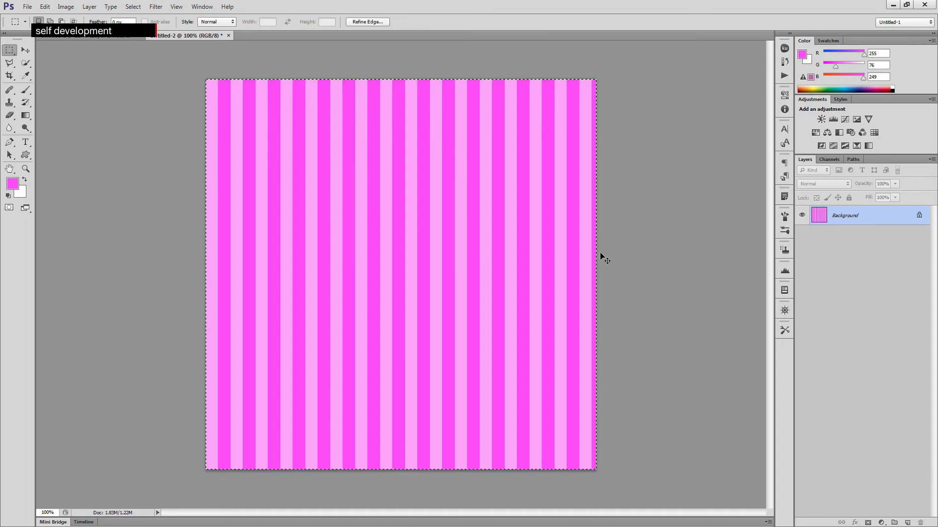
key("ctrl+t")
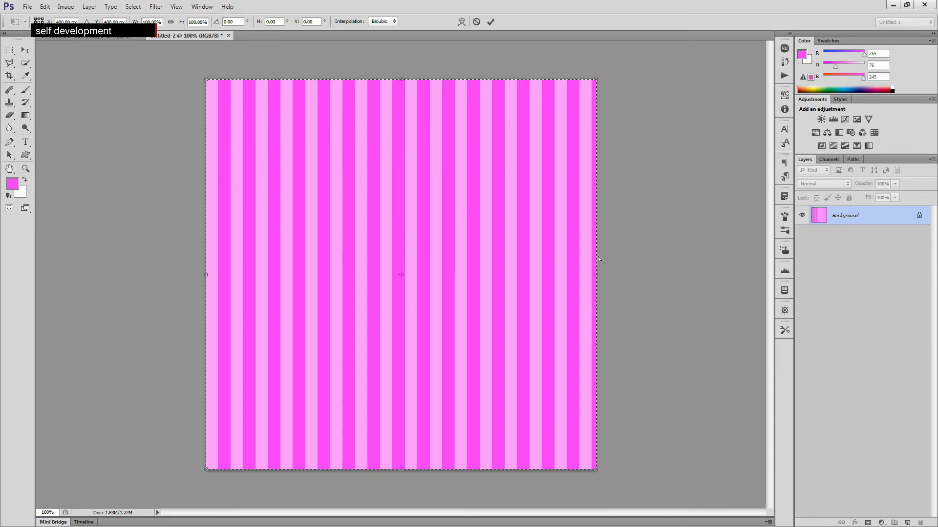
left_click_drag(598, 260, 602, 256)
left_click(490, 22)
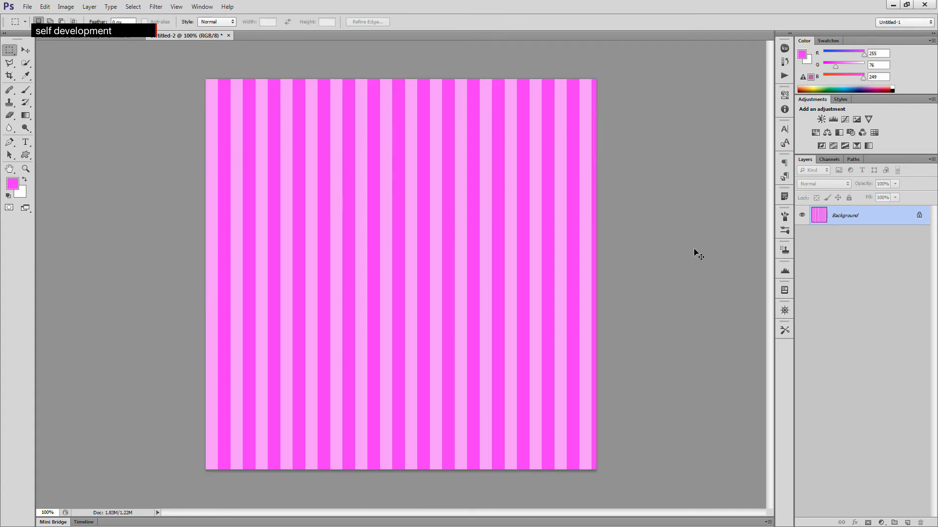
- Stretch the filled background slightly past the canvas's right edge with Free Transform and deselect
key("ctrl+a")
key("ctrl+t")
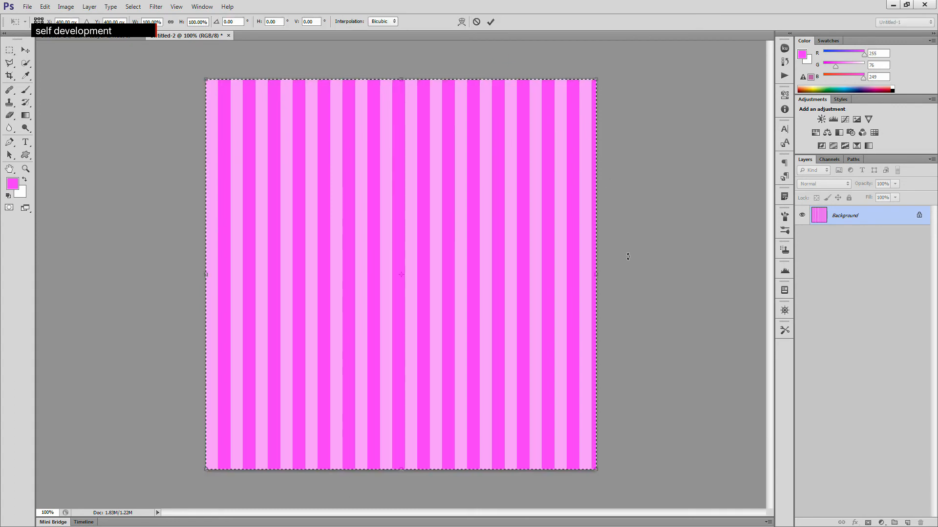
left_click_drag(595, 276, 613, 274)
key("Return")
key("ctrl+d")
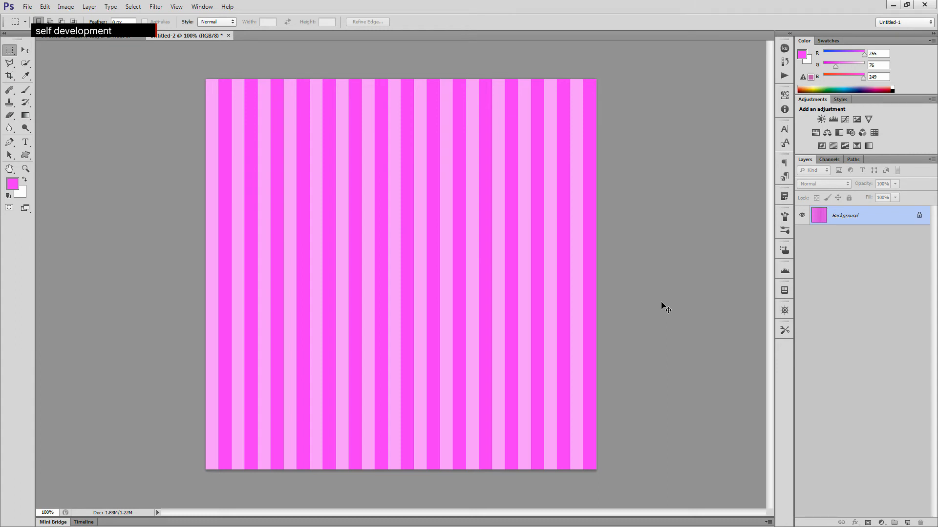
- Shrink the filled background to 96.75% width with Free Transform
key("ctrl+a")
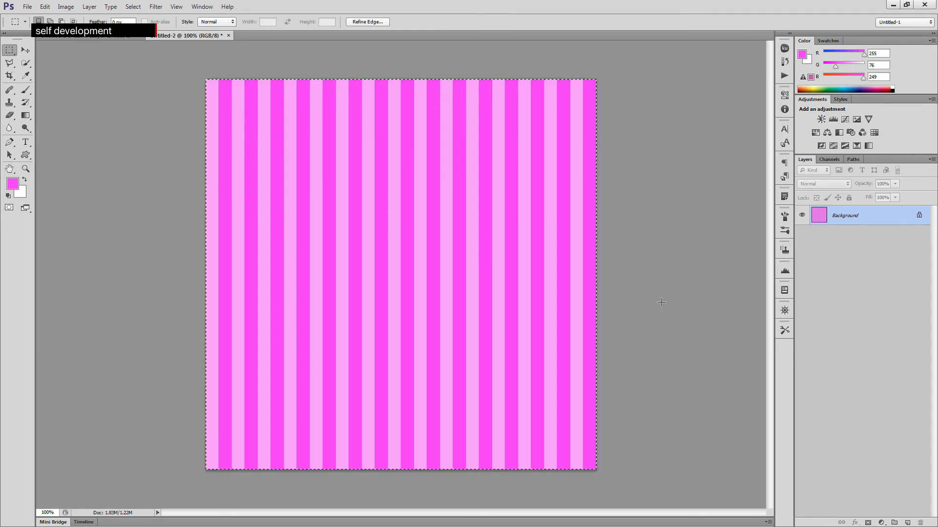
key("ctrl+t")
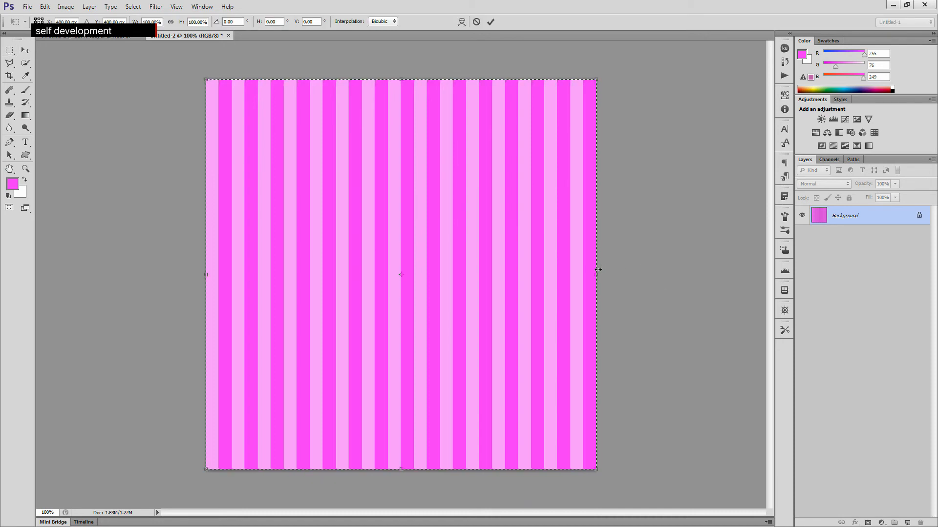
left_click_drag(596, 271, 587, 273)
left_click_drag(585, 273, 586, 271)
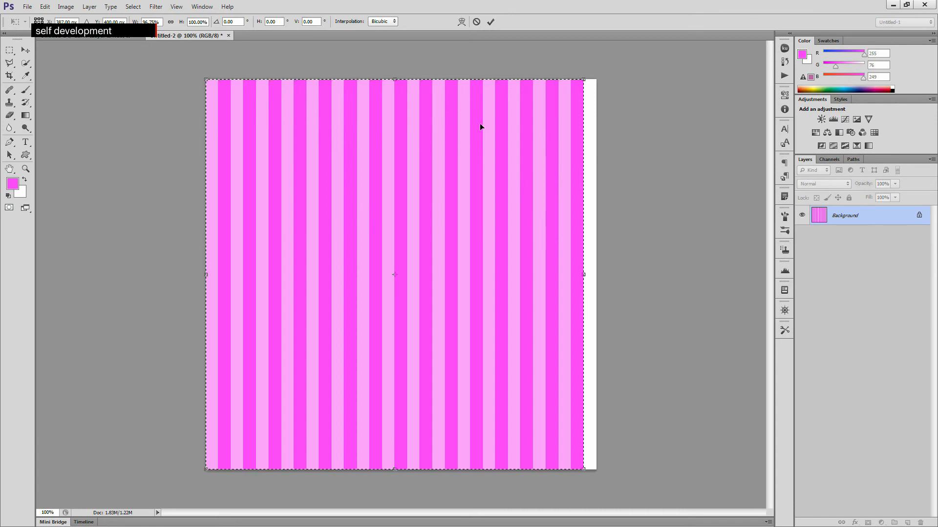
key("Return")
- Close the new document without saving it
left_click(228, 36)
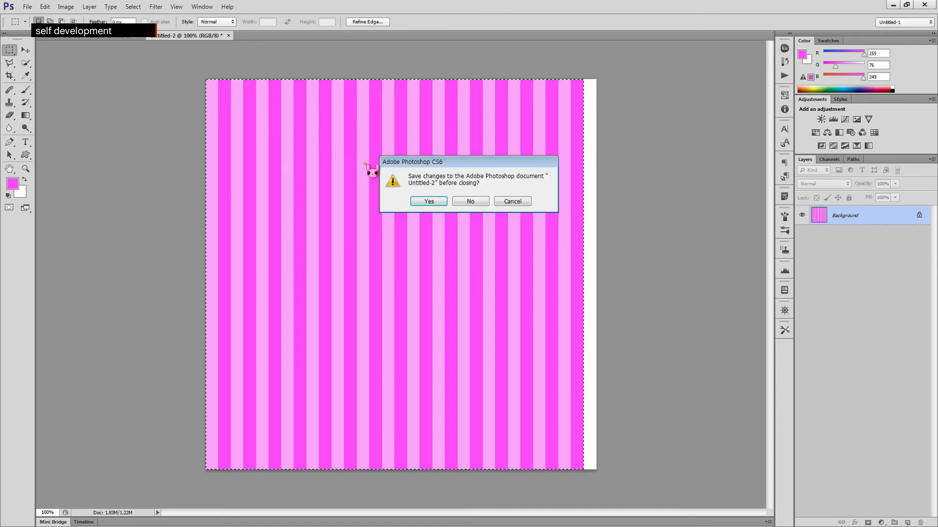
left_click(470, 201)
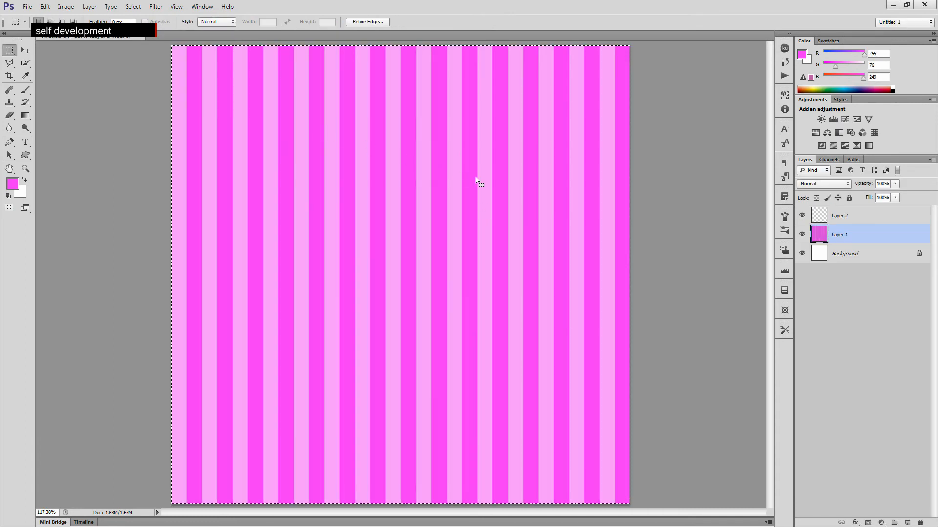
key("ctrl+d")
key("ctrl+a")
key("ctrl+t")
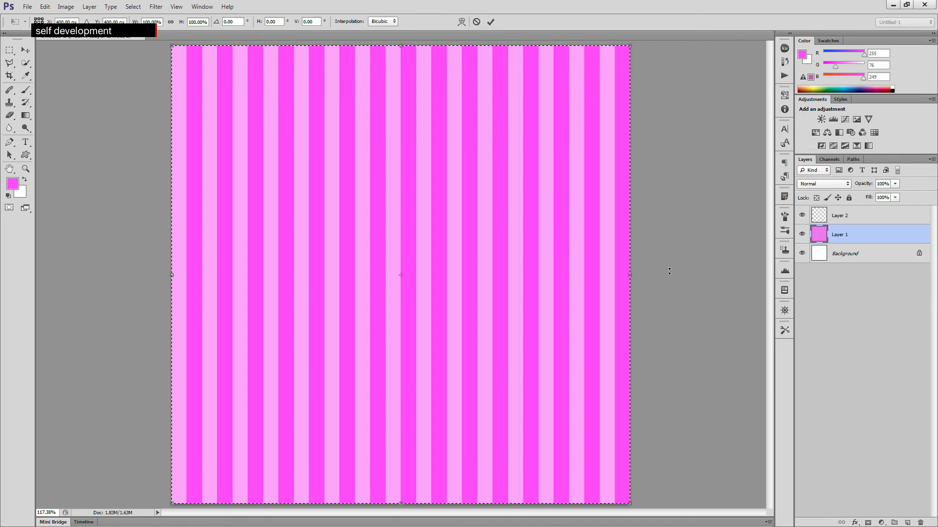
key("Return")
key("m")
key("ctrl+shift+s")
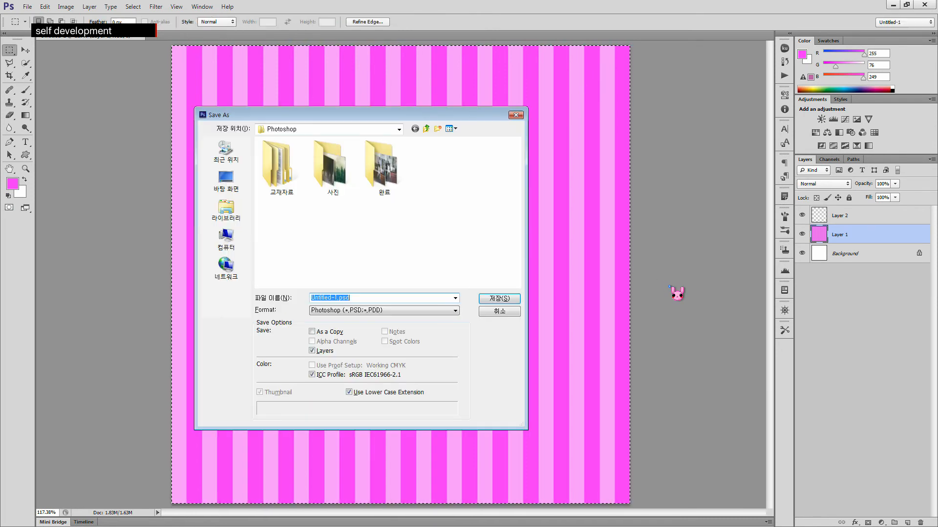
left_click(488, 313)
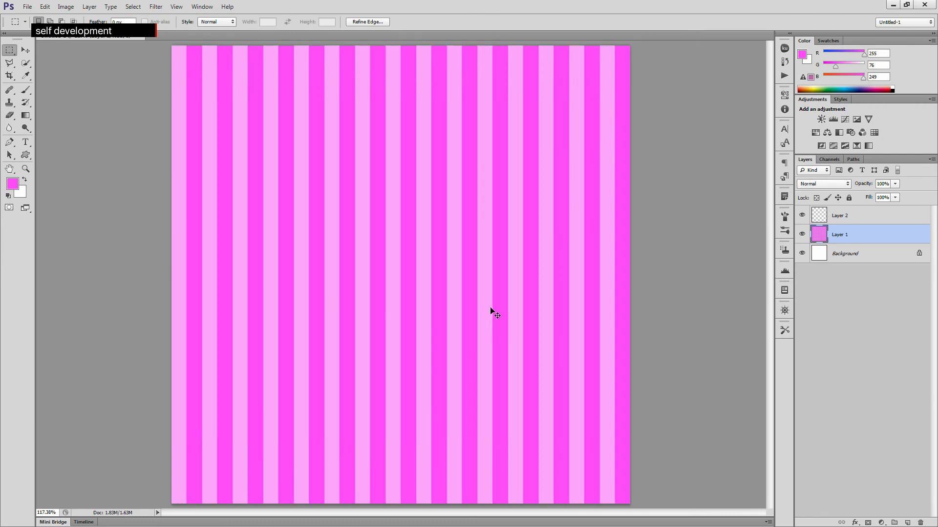
key("ctrl+t")
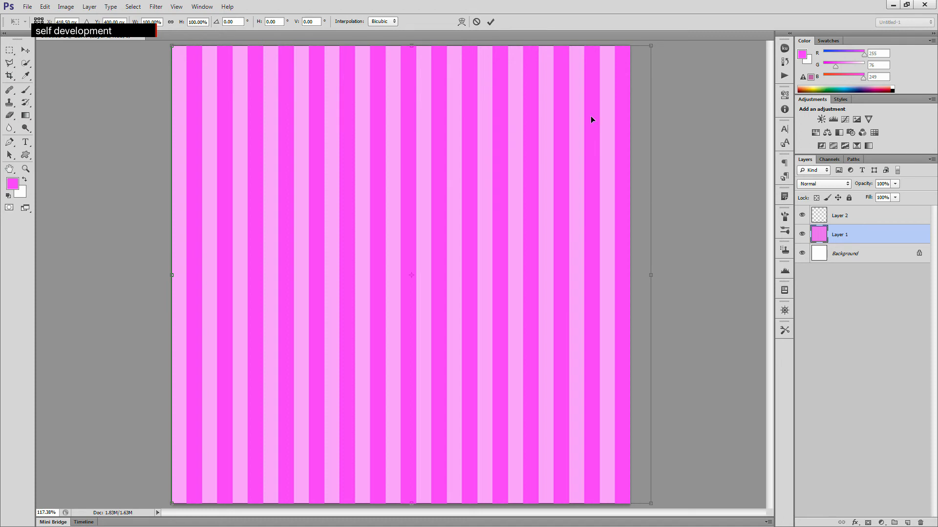
left_click(491, 22)
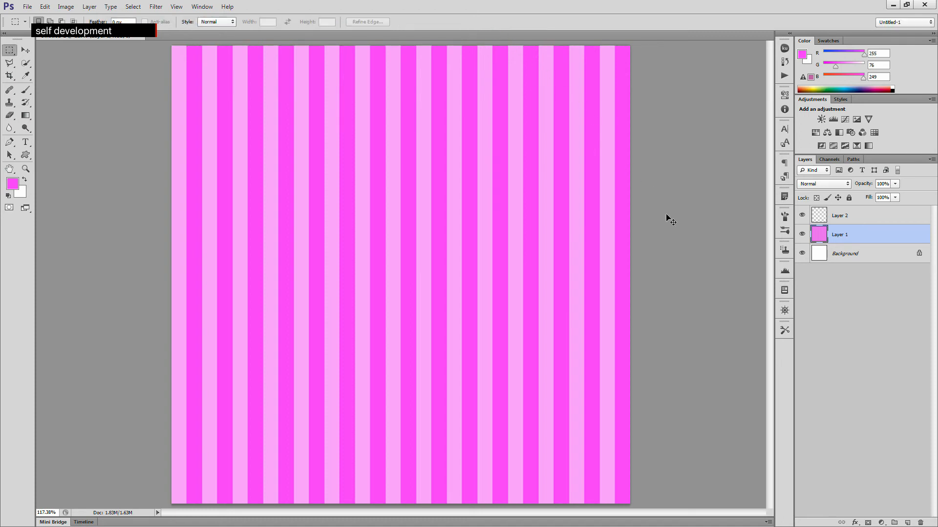
- Narrow the striped layer to 96.75% width with Free Transform and commit it
key("ctrl+t")
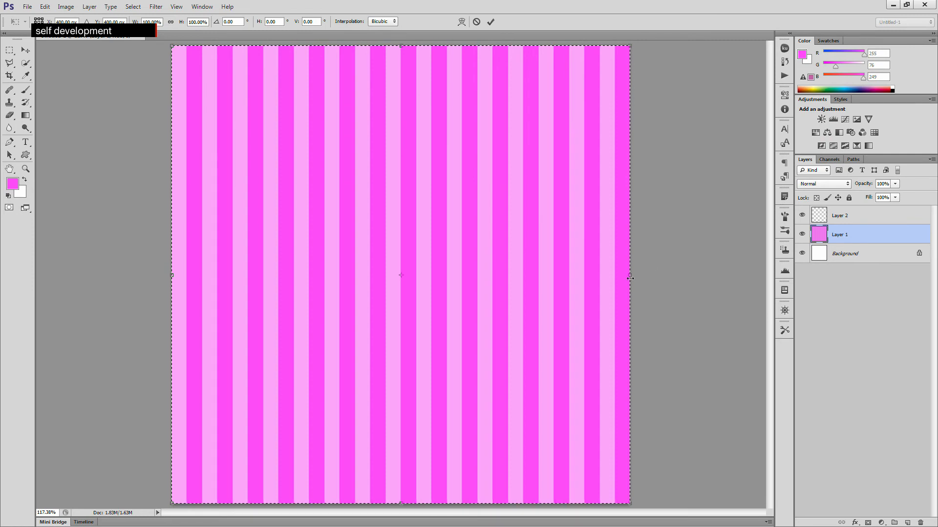
left_click_drag(630, 278, 616, 275)
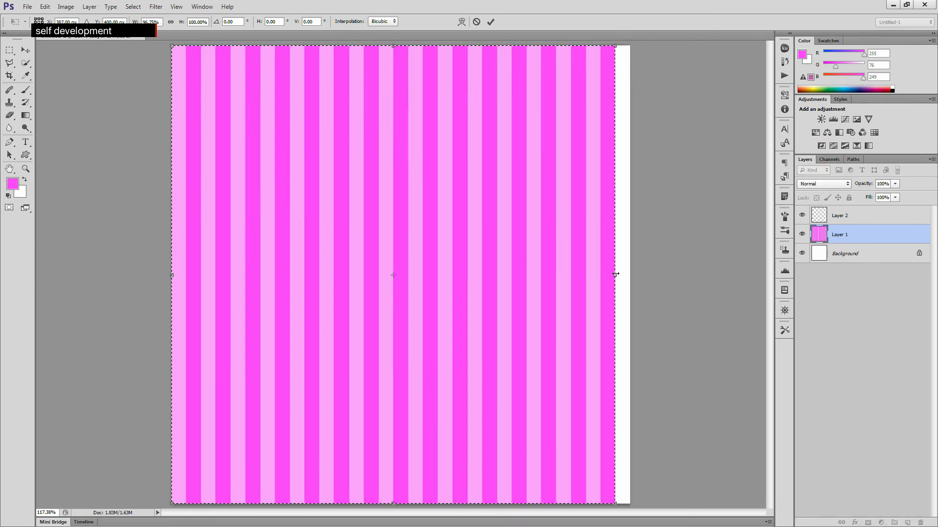
key("Return")
- Try to narrow the striped layer further with Free Transform, then undo and cancel the transform
left_click(675, 274)
key("ctrl+t")
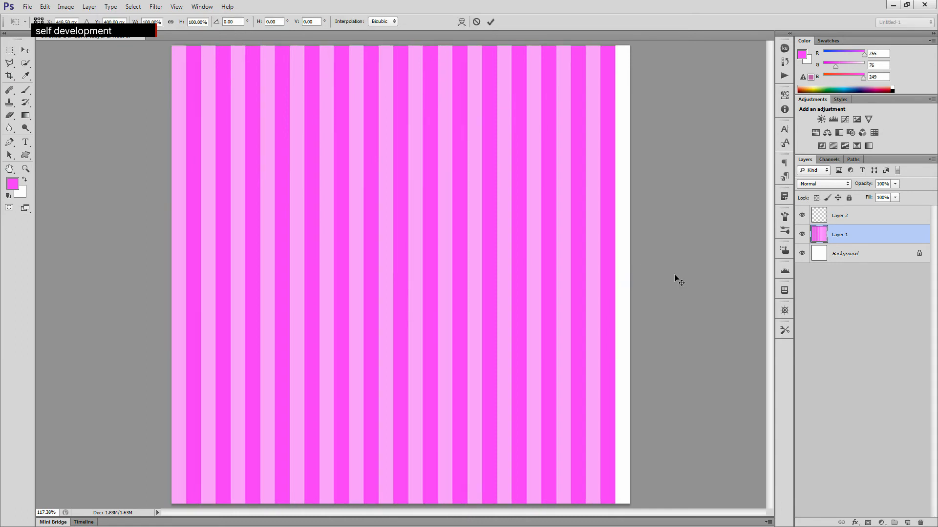
left_click_drag(650, 276, 606, 276)
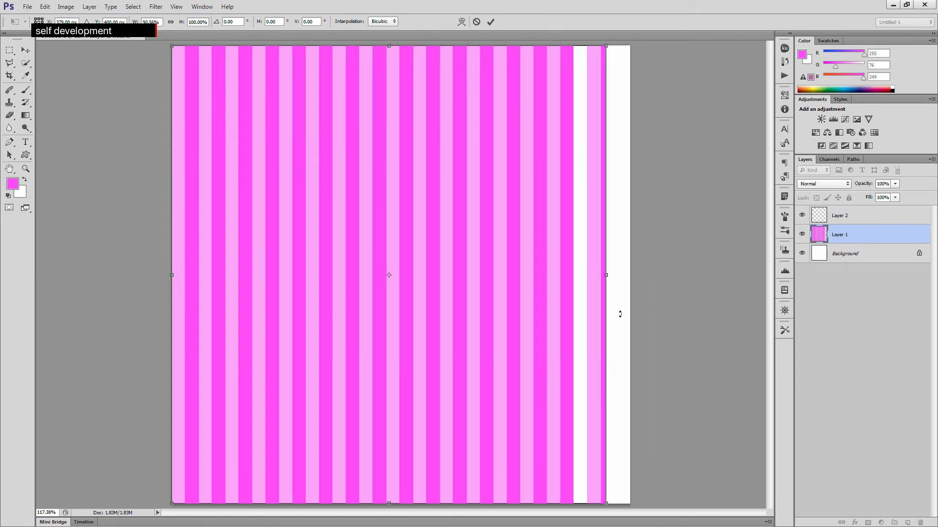
key("ctrl+z")
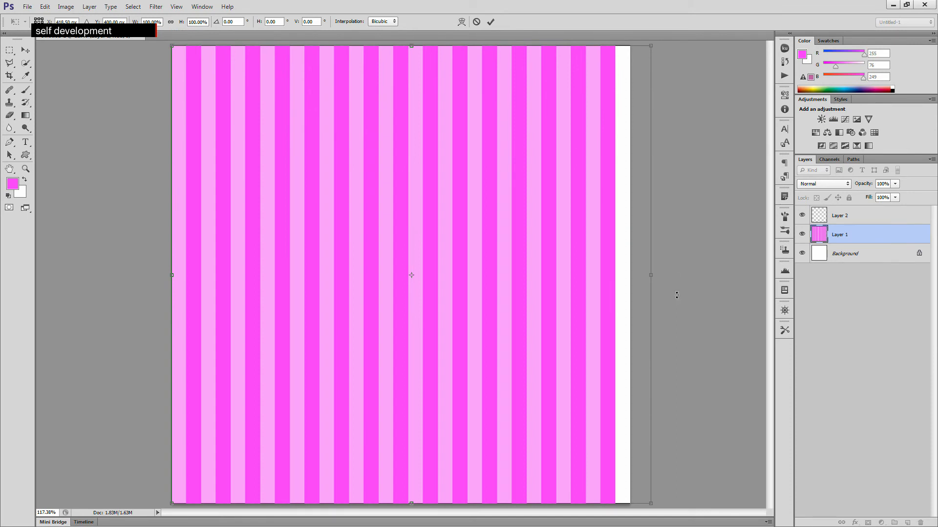
key("Escape")
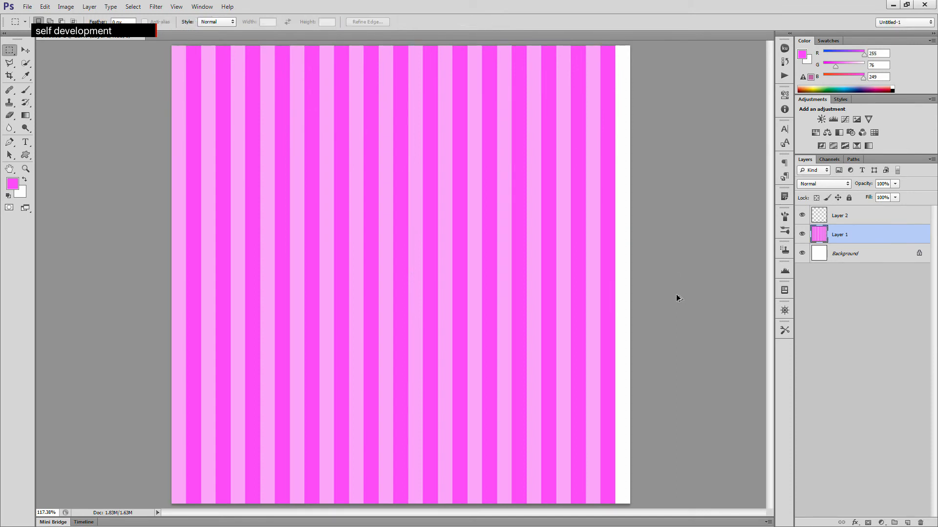
key("ctrl+a")
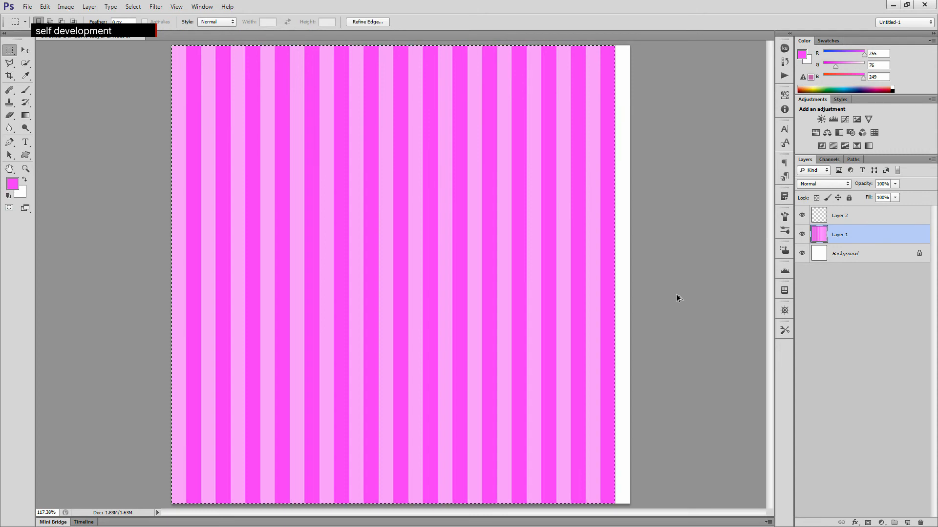
key("ctrl+d")
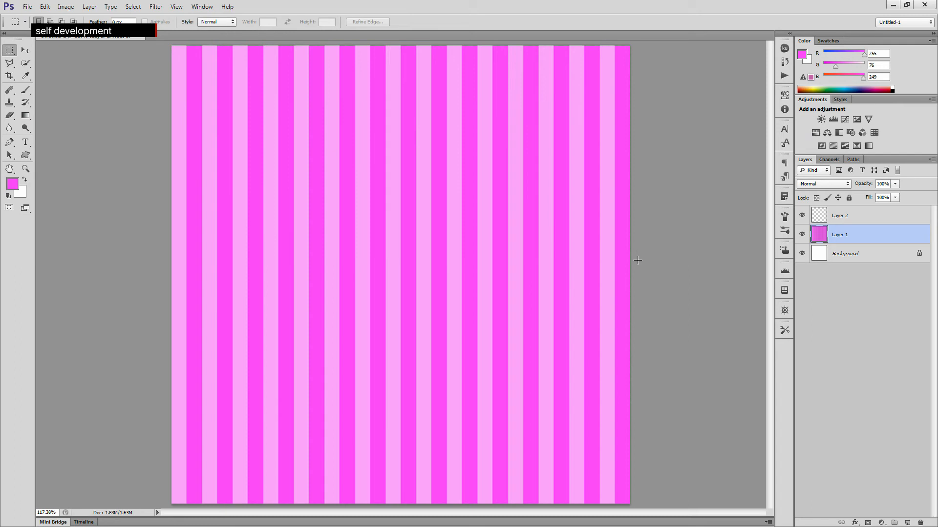
- Copy the full striped layer and paste it into a new layer
left_click(837, 218)
left_click(842, 235)
key("ctrl+a")
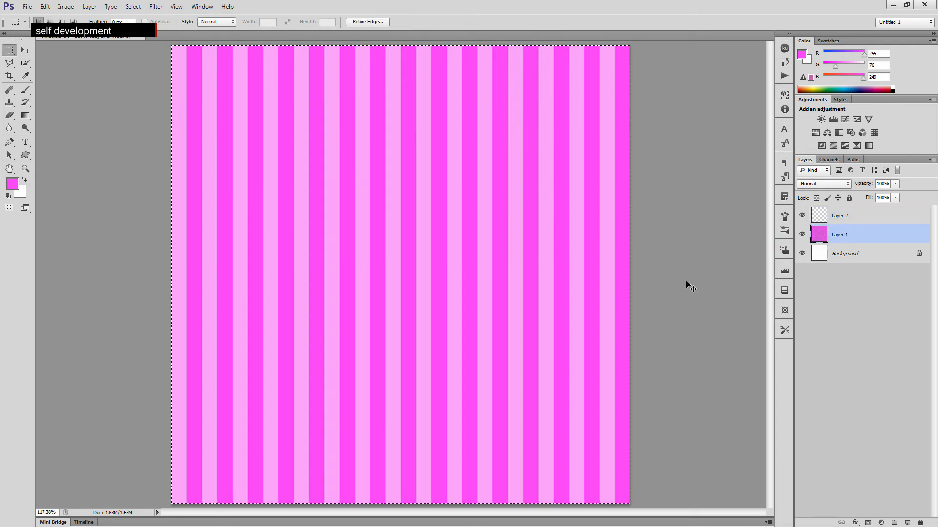
left_click(852, 435)
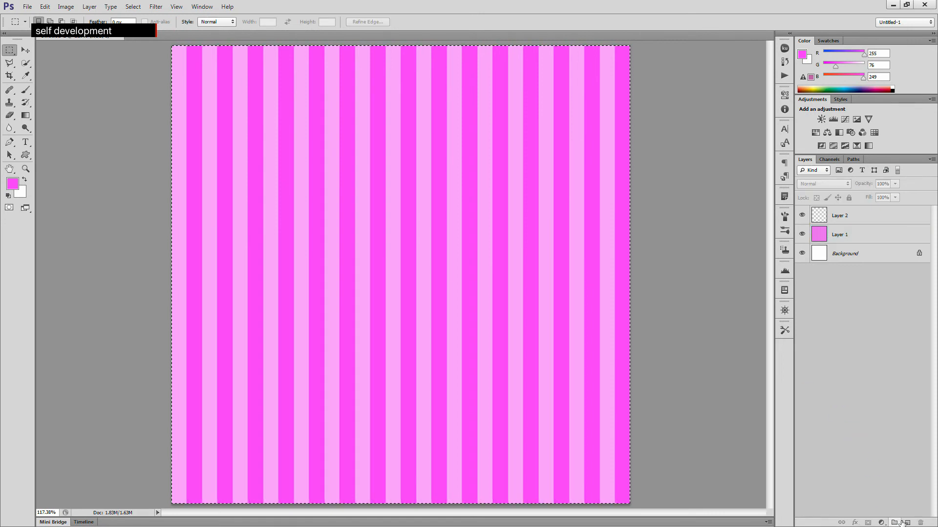
left_click(906, 523)
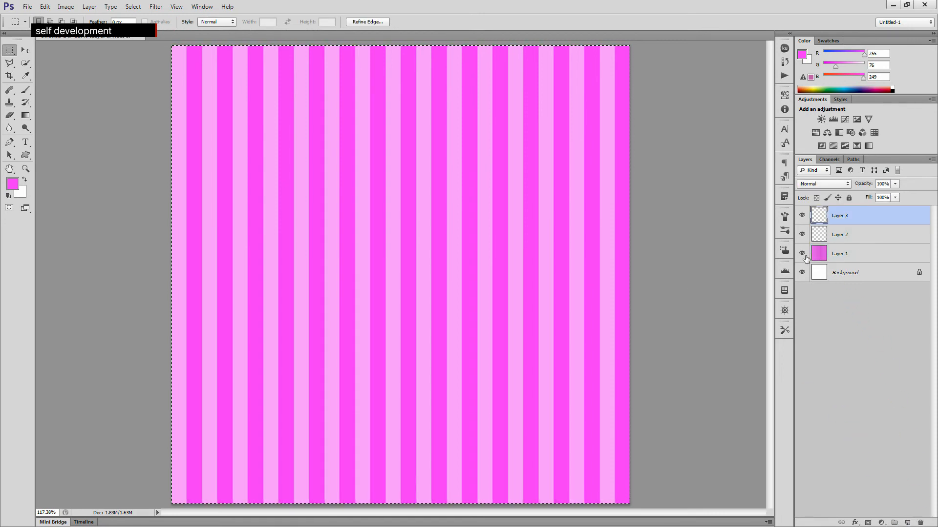
key("ctrl+v")
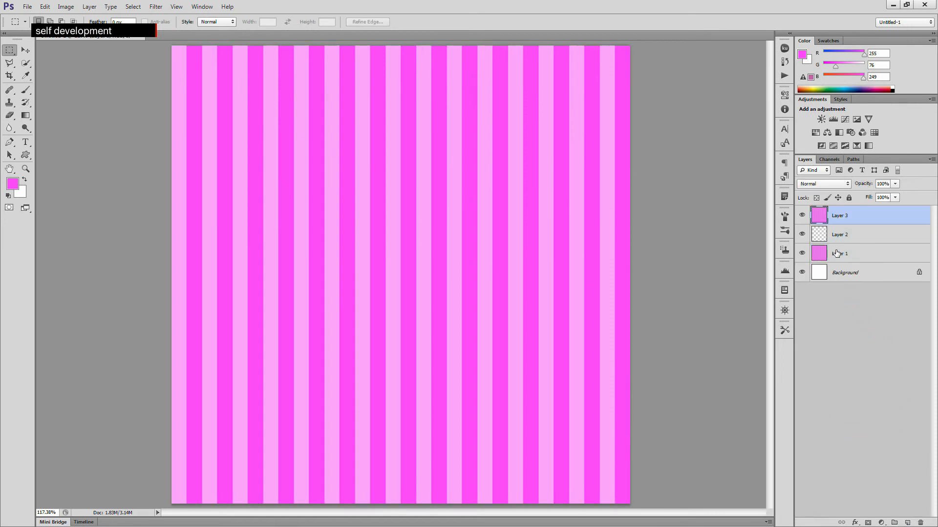
- Delete the original striped layer and the empty Layer 2
left_click_drag(859, 258, 920, 523)
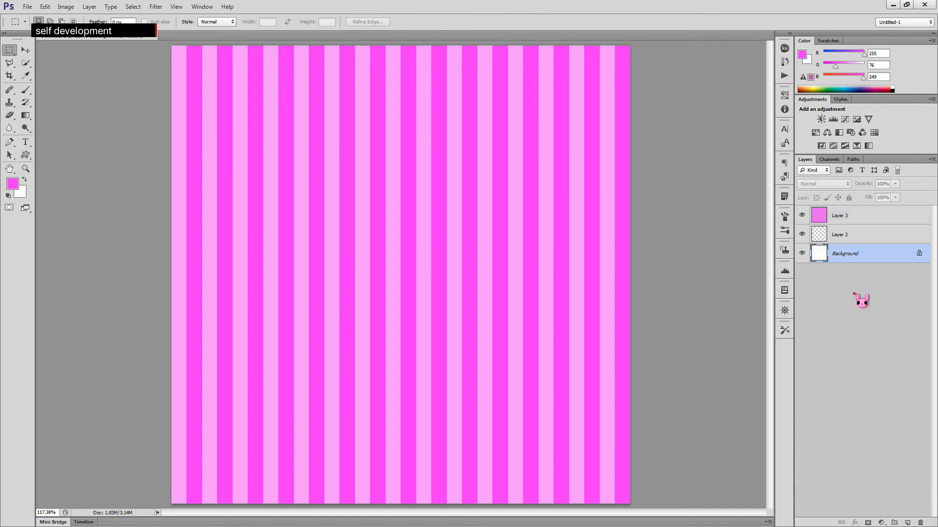
left_click(835, 233)
key("Delete")
- Apply the Polar Coordinates filter with Rectangular to Polar to the pasted stripes layer
left_click(840, 215)
key("ctrl+t")
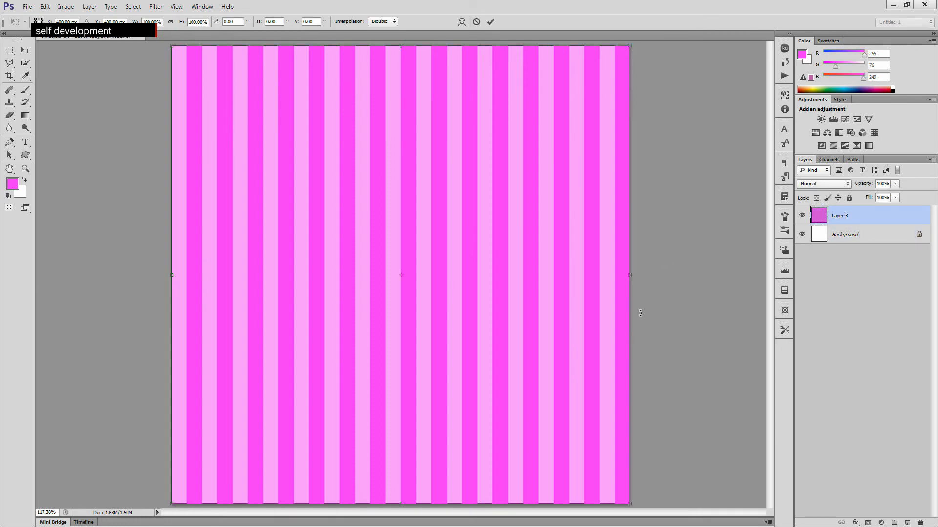
key("Return")
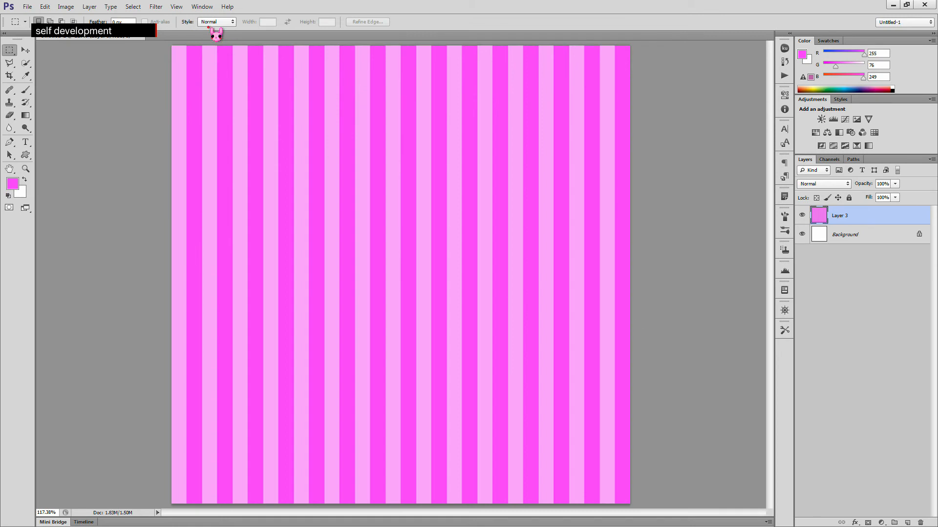
left_click(161, 8)
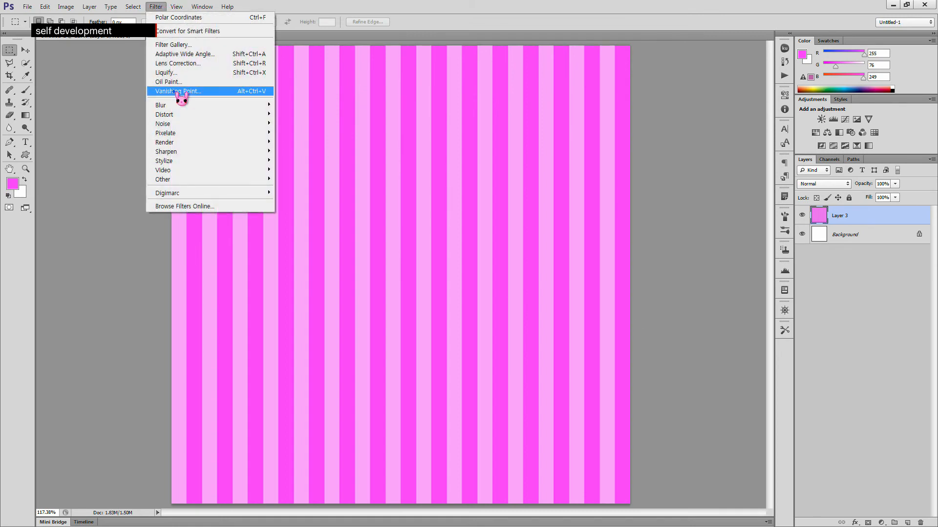
mouse_move(180, 115)
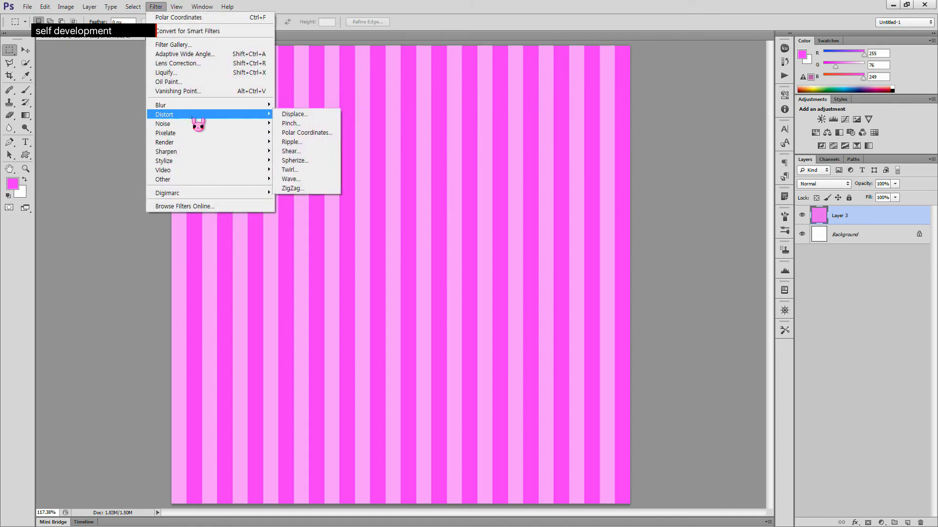
left_click(332, 133)
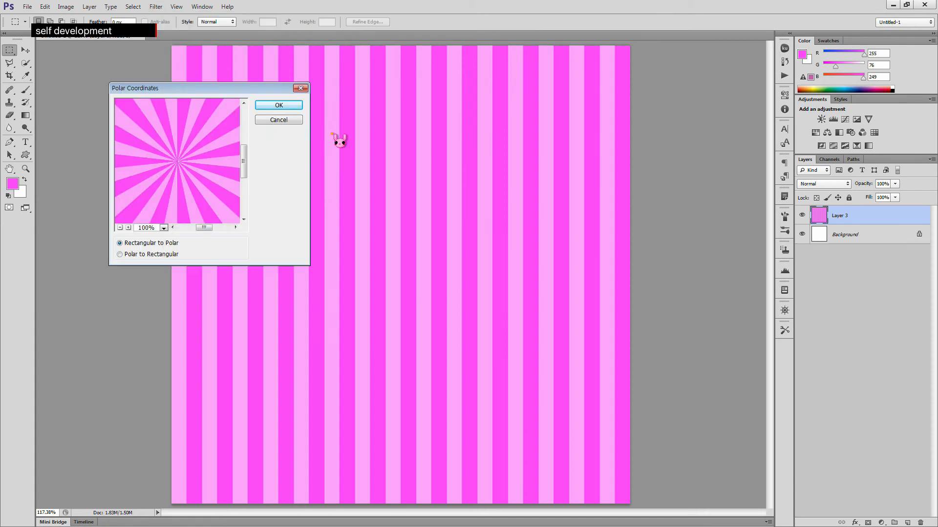
left_click(280, 105)
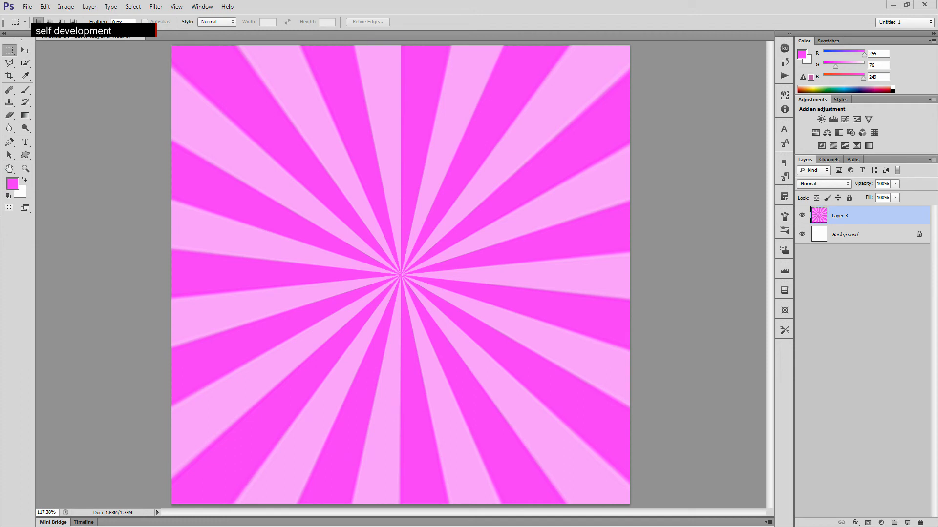
- Draw a circular path with the Ellipse tool in Path mode, centred on the burst's middle
left_click(25, 155)
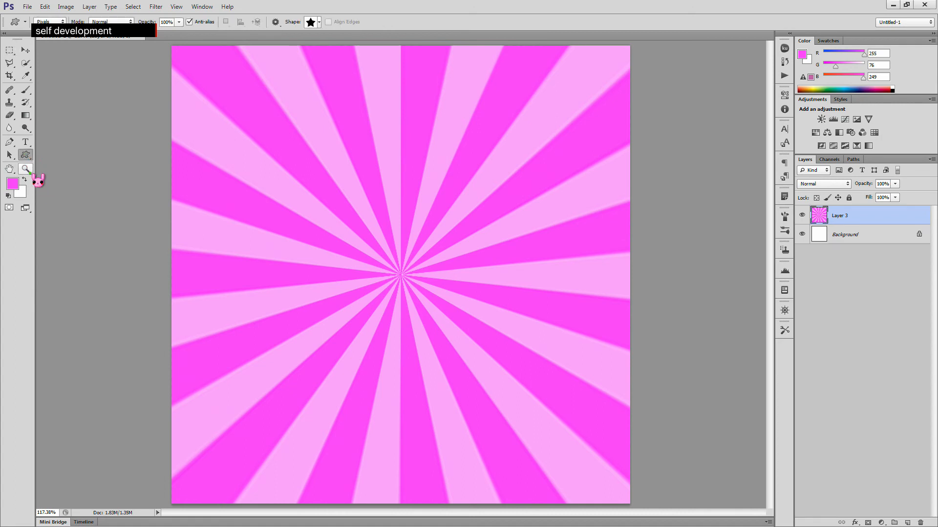
left_click(25, 155)
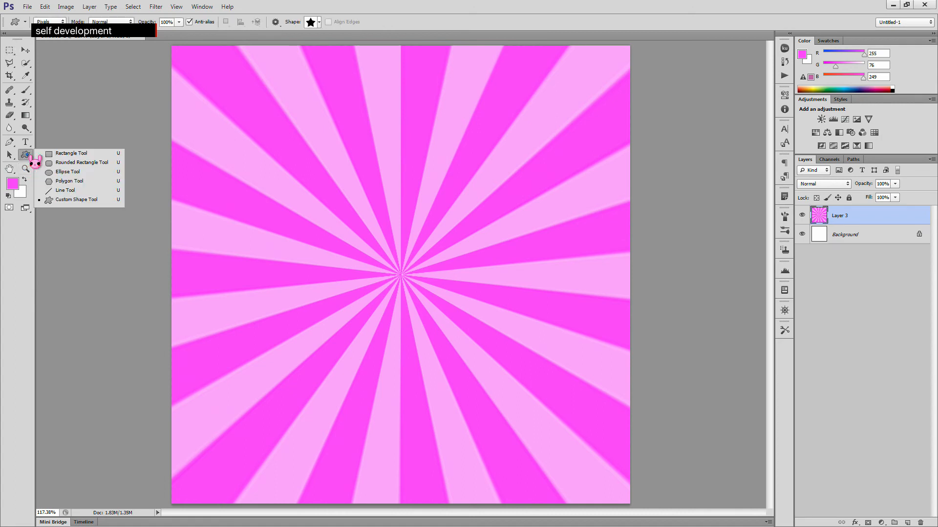
left_click(88, 173)
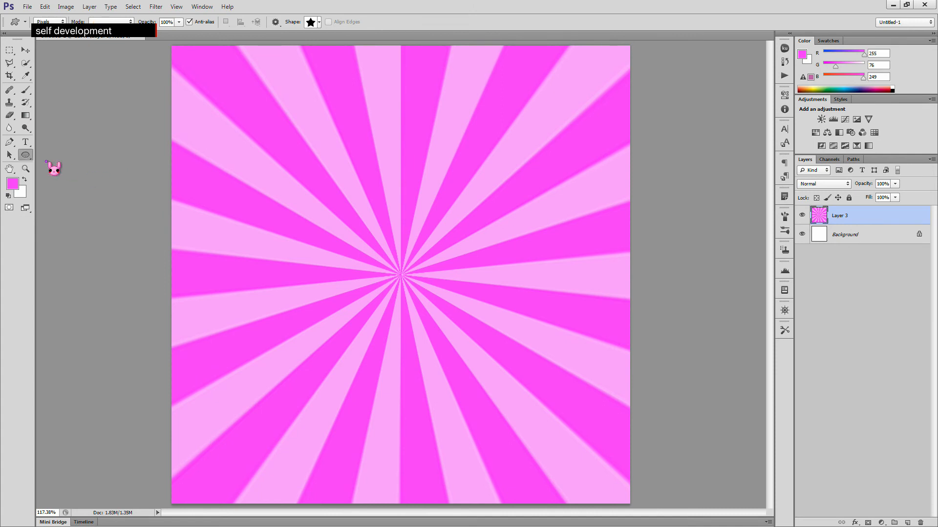
key("alt")
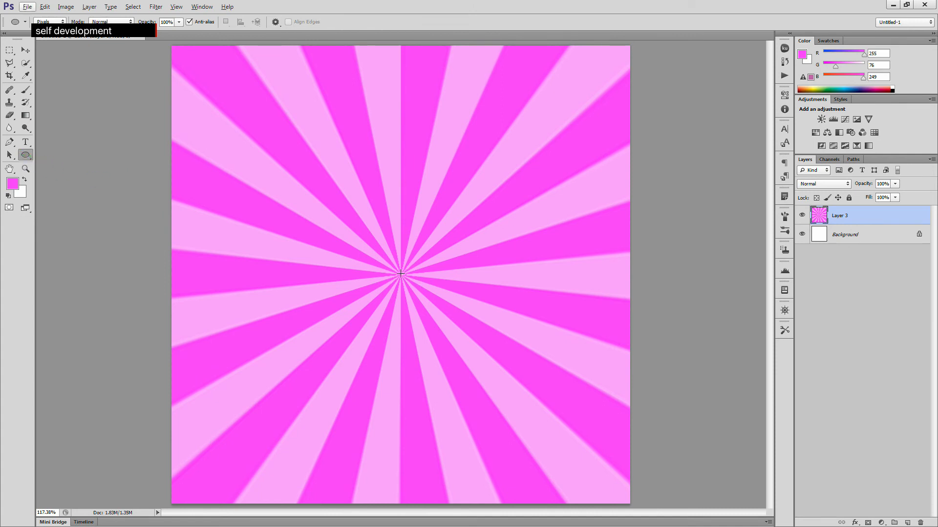
left_click(48, 22)
left_click(54, 39)
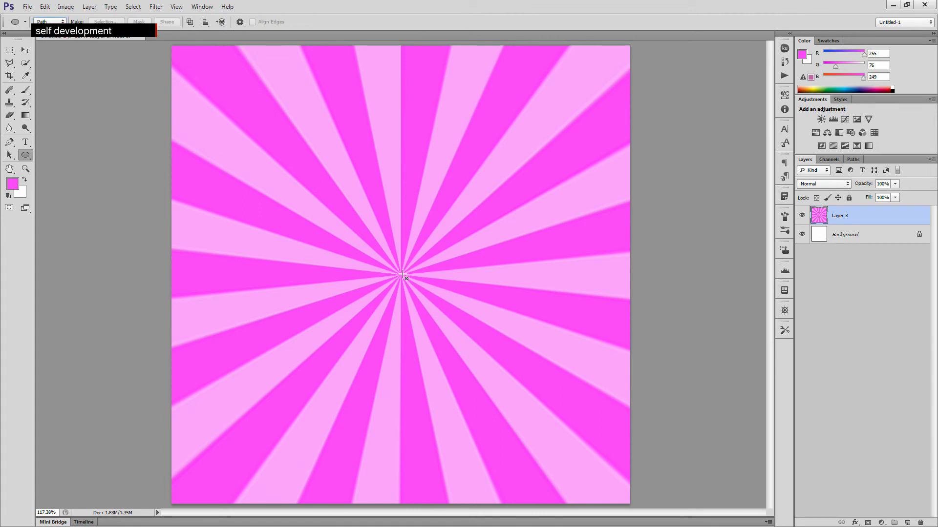
left_click_drag(401, 275, 501, 378)
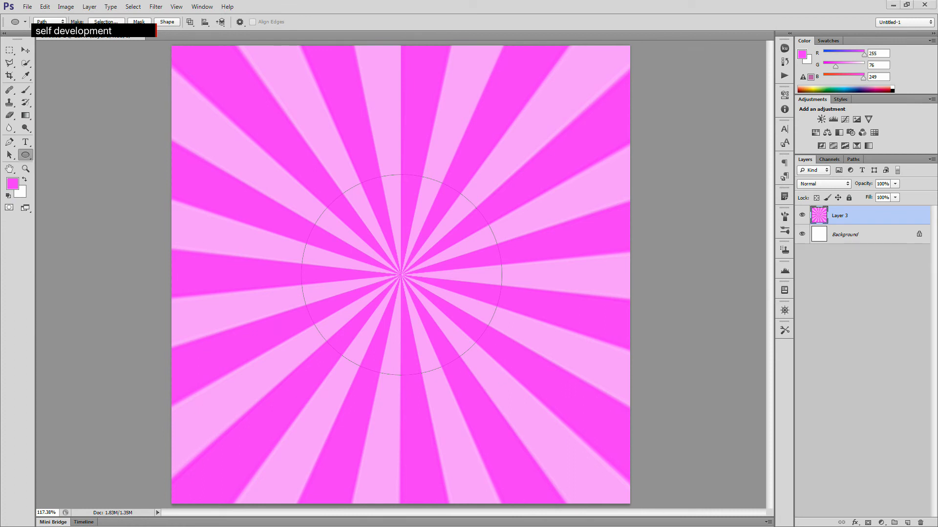
- Load the circular work path as a selection
left_click(857, 161)
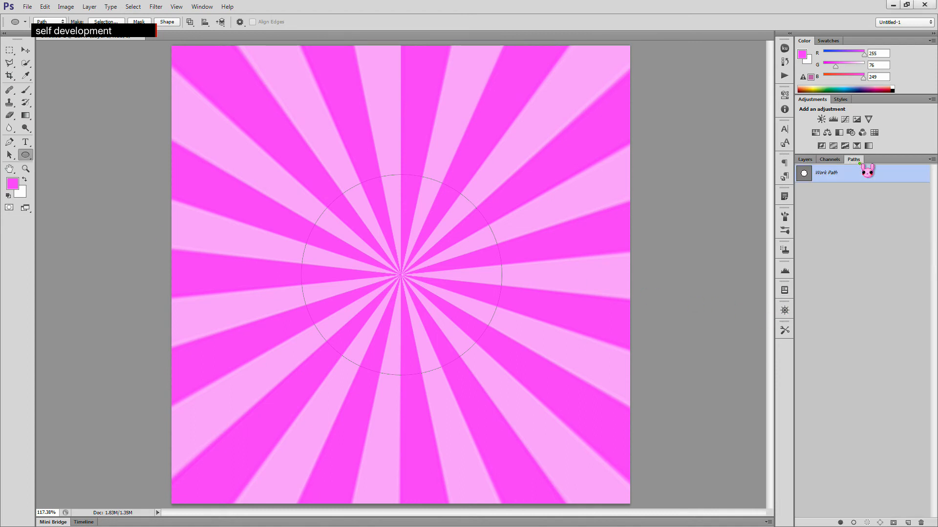
left_click(805, 174, "ctrl")
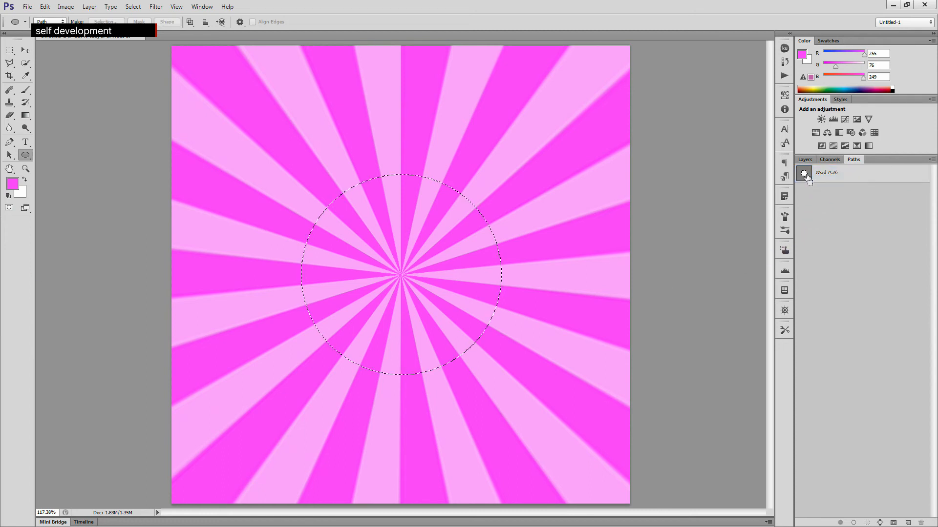
left_click(804, 159)
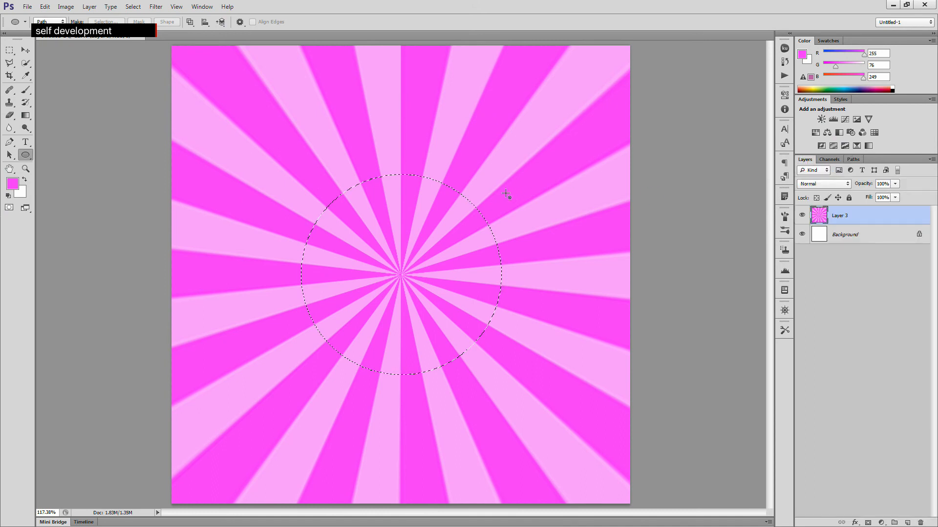
- On a new layer, stroke the circular selection with a 35 px white line centred on the edge, and deselect
left_click(906, 522)
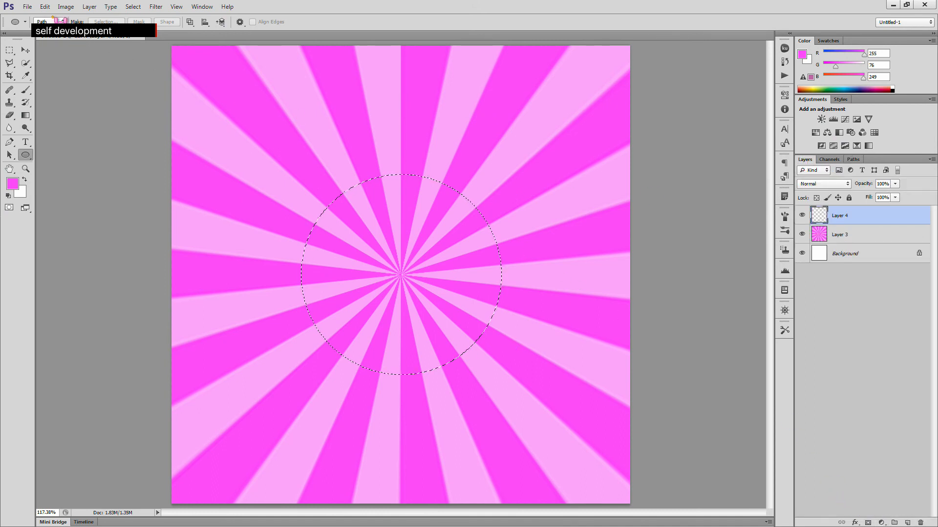
left_click(44, 7)
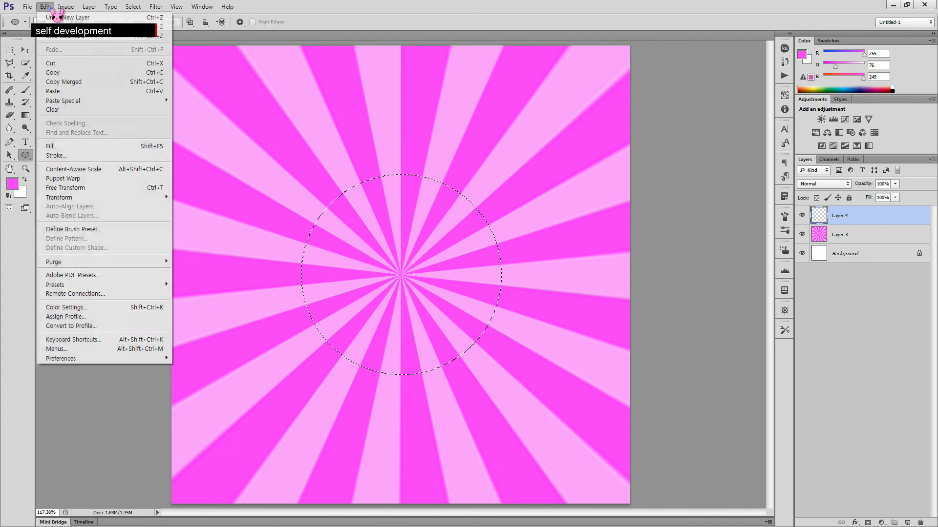
left_click(73, 156)
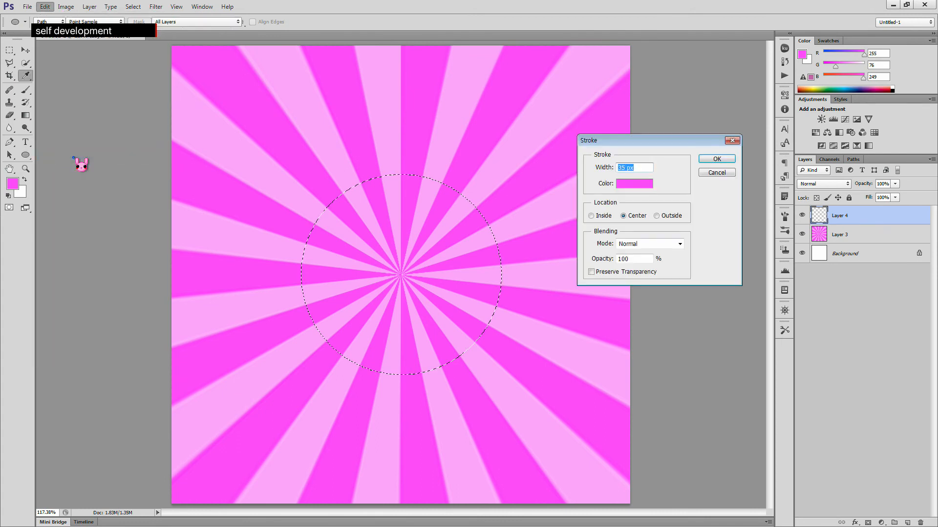
left_click(649, 186)
left_click(457, 134)
left_click(535, 153)
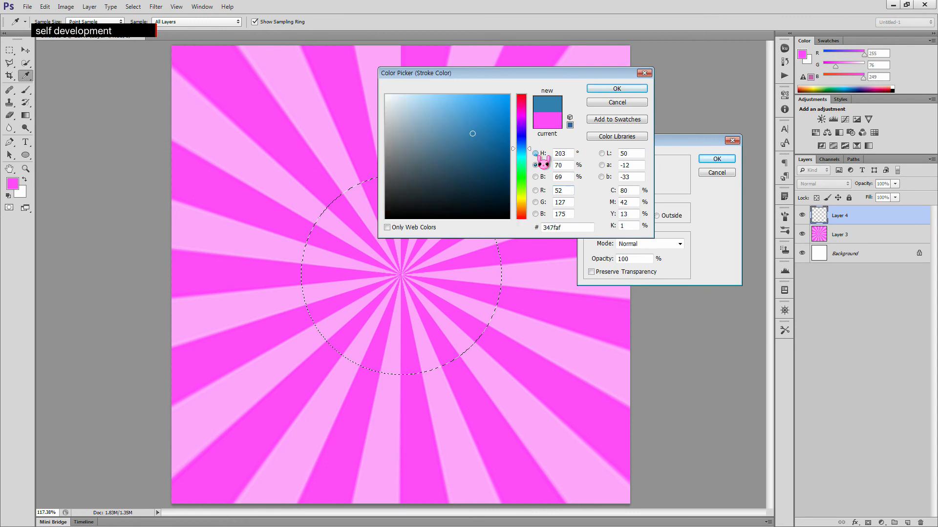
left_click_drag(394, 102, 369, 79)
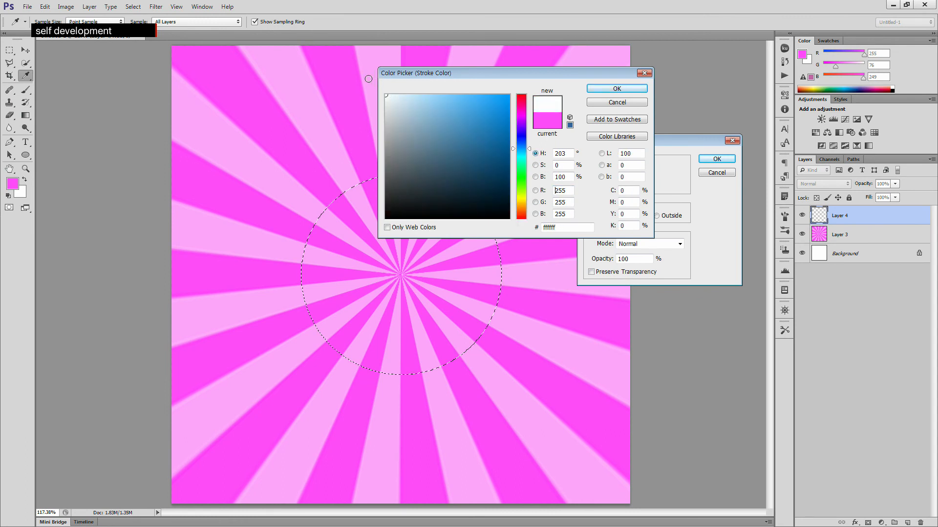
left_click(627, 89)
left_click(638, 168)
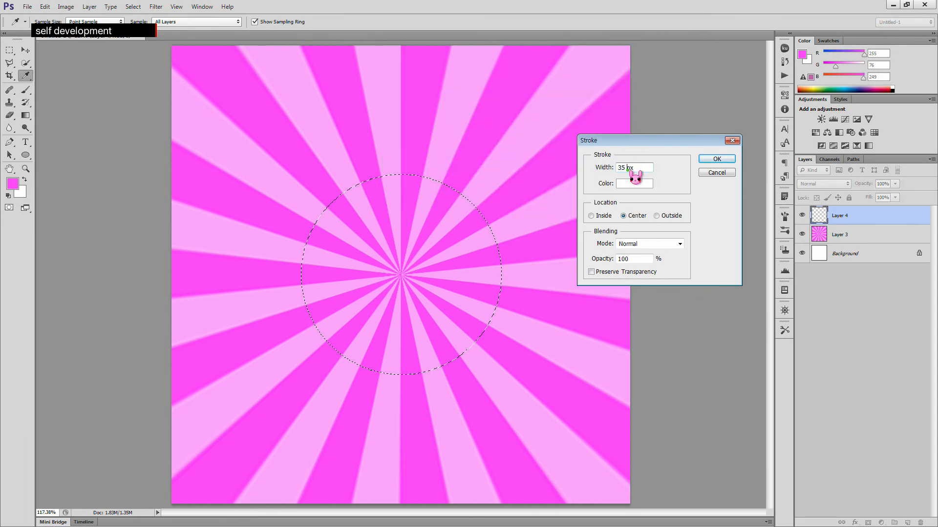
left_click(712, 160)
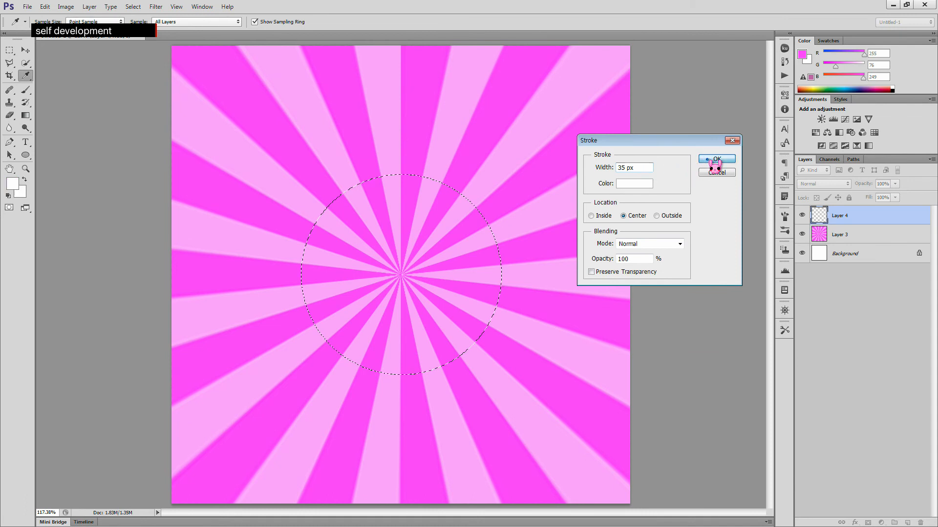
key("u")
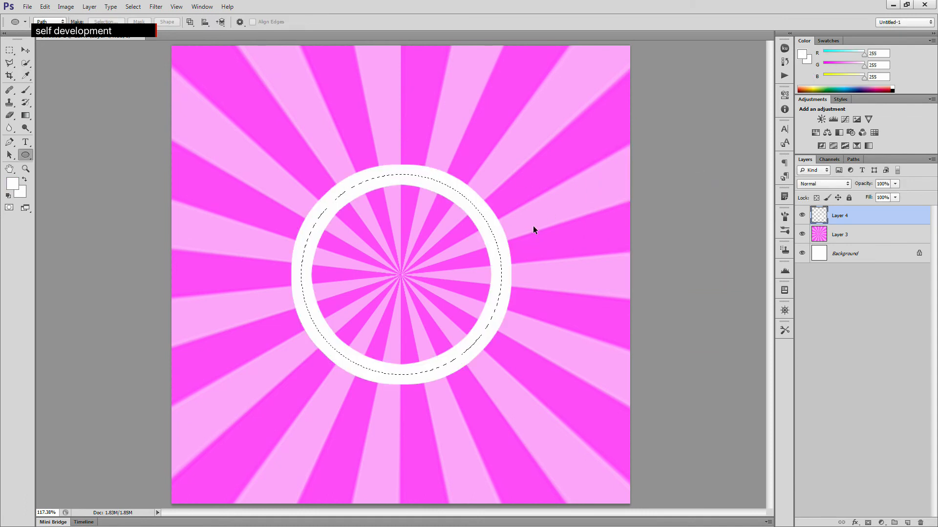
key("ctrl+d")
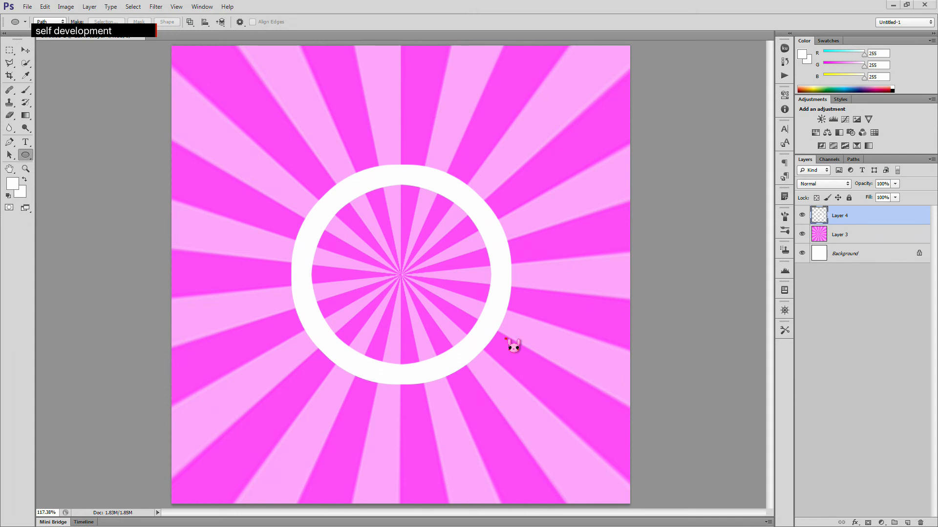
- Add another new layer and choose the star brush tip at 30 px size
left_click(908, 523)
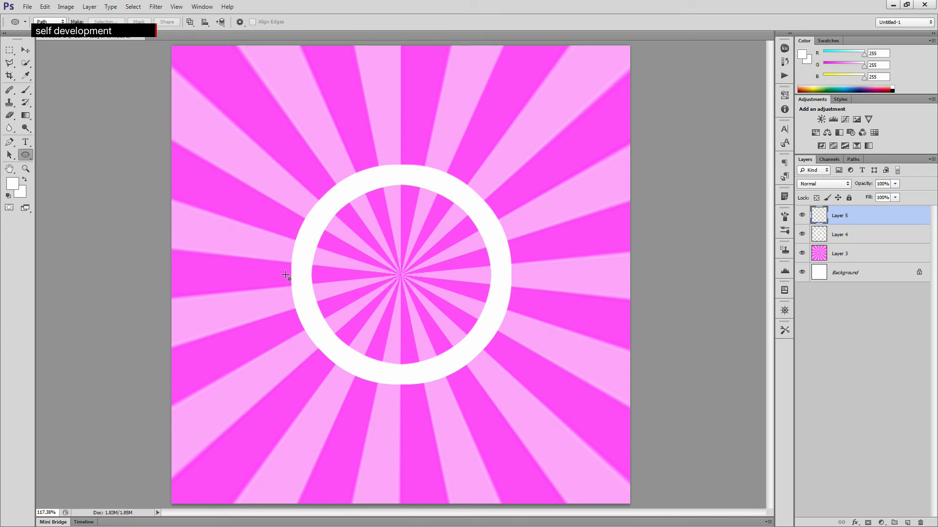
left_click(26, 90)
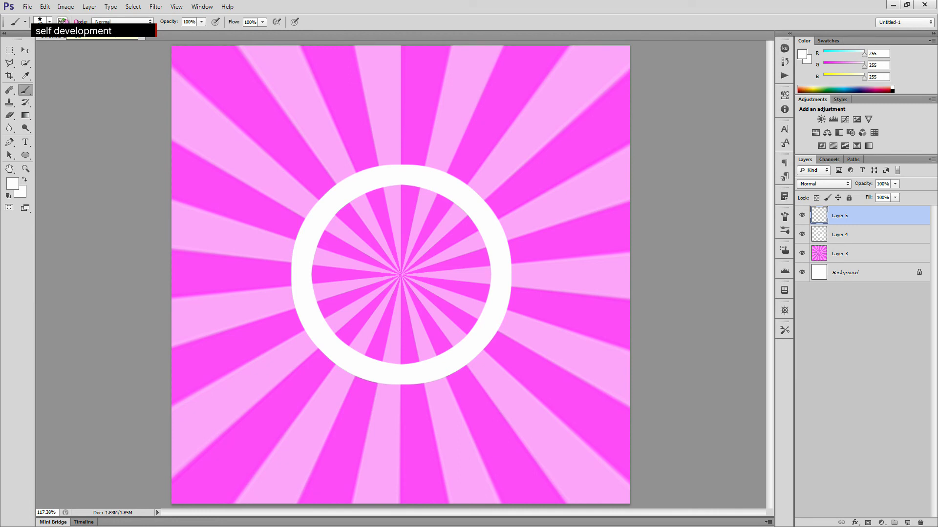
left_click(62, 22)
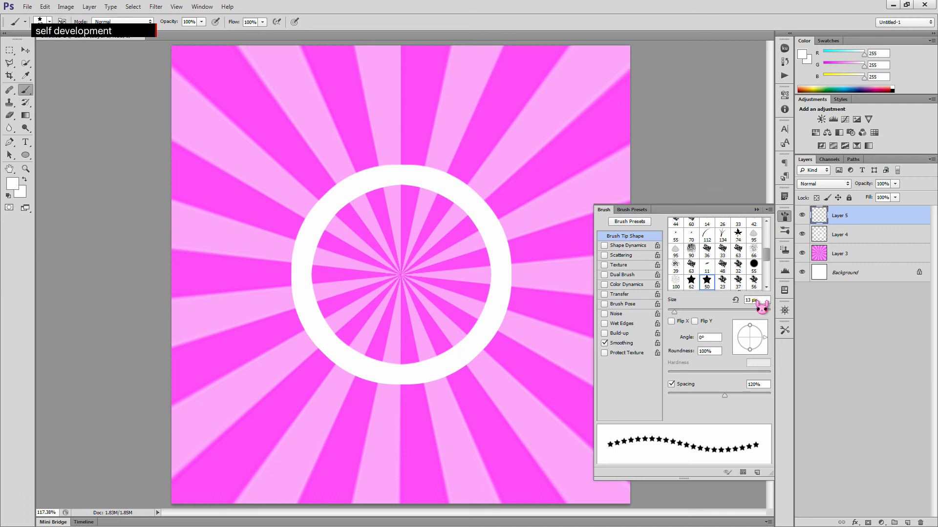
left_click(752, 301)
type("30")
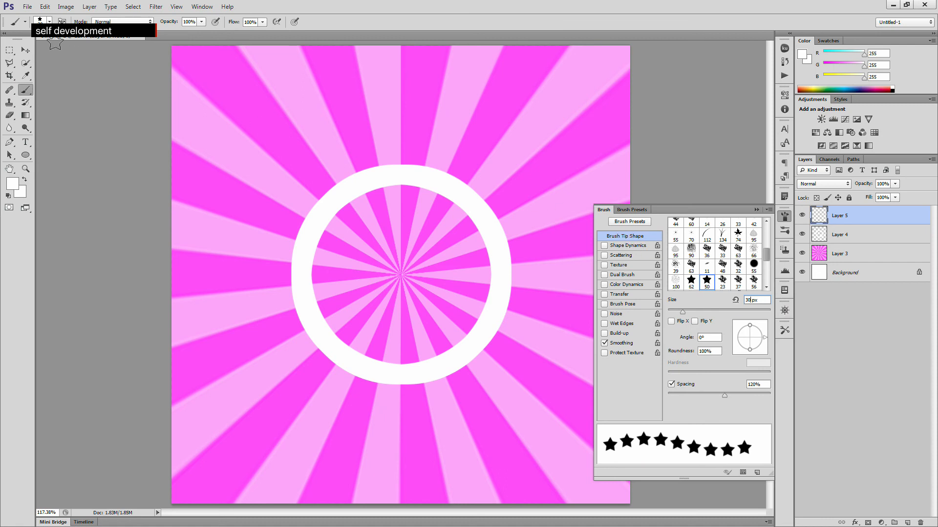
left_click(50, 21)
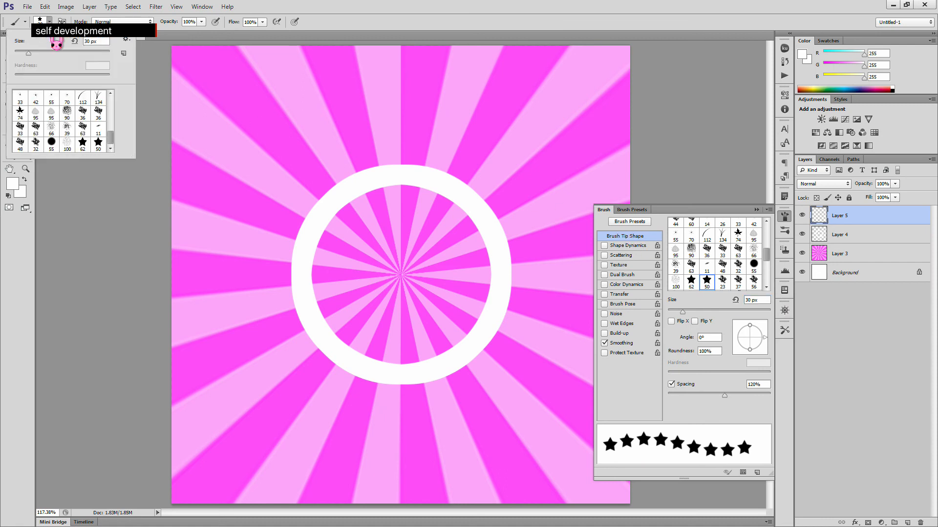
double_click(100, 144)
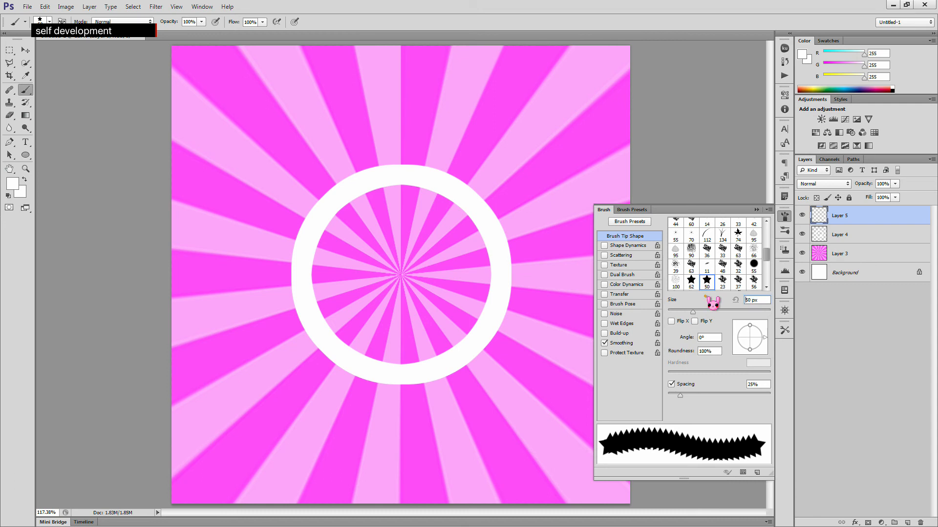
type("30")
key("Return")
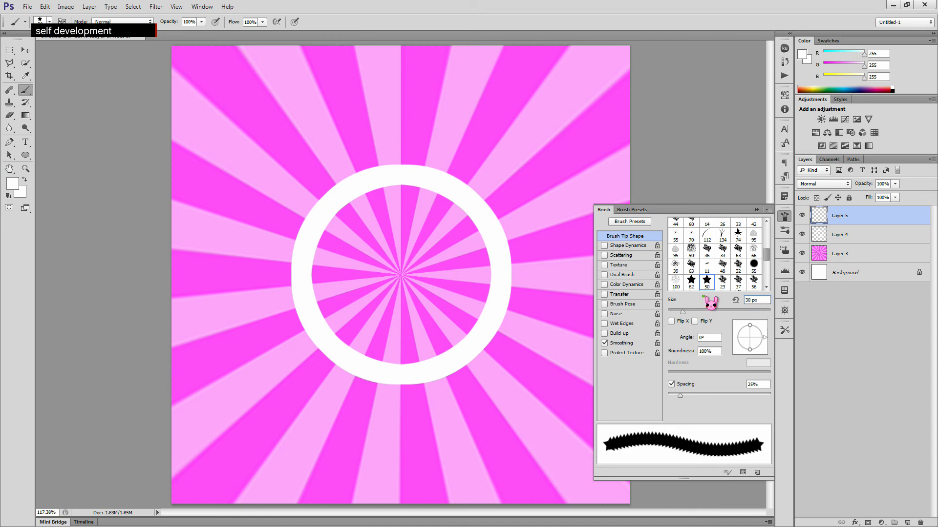
- Set the brush spacing to 120%
left_click(752, 386)
key("BackSpace")
key("BackSpace")
type("120")
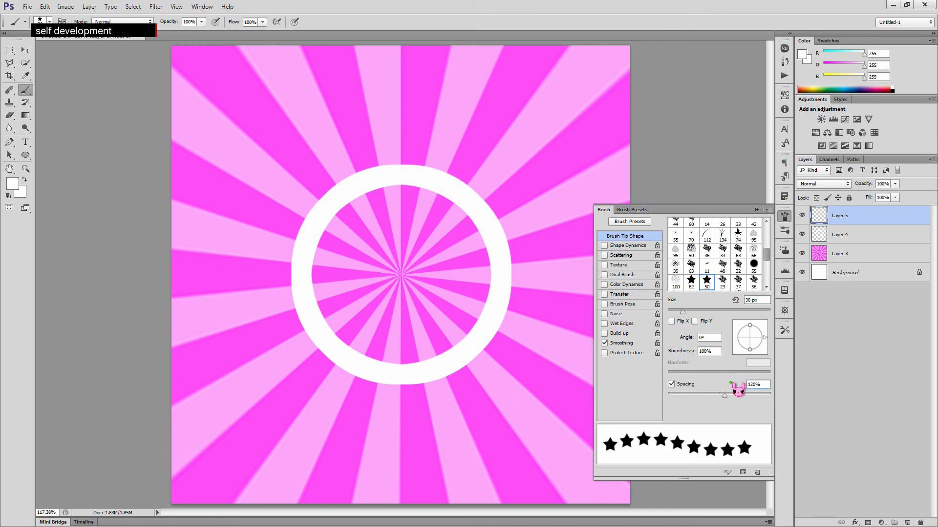
- Stroke the circular work path with the Brush tool on the new layer
left_click(853, 160)
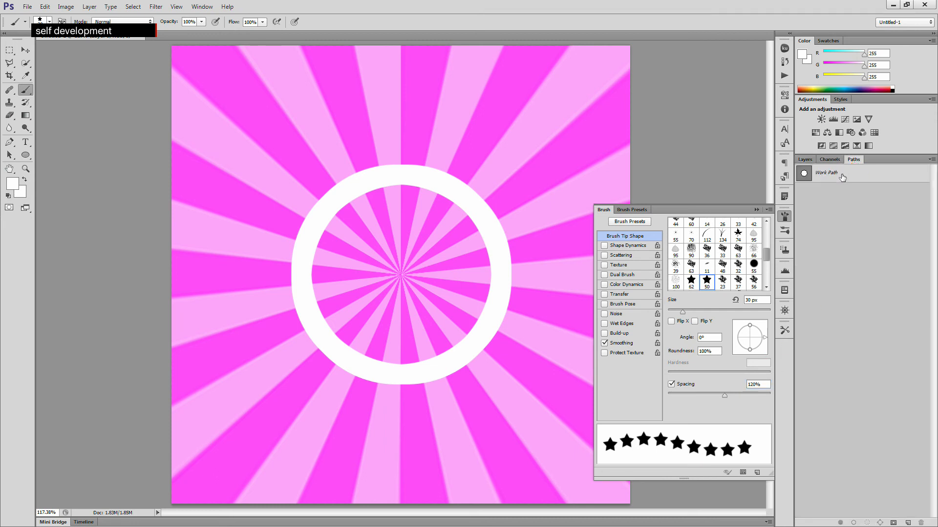
left_click(842, 177)
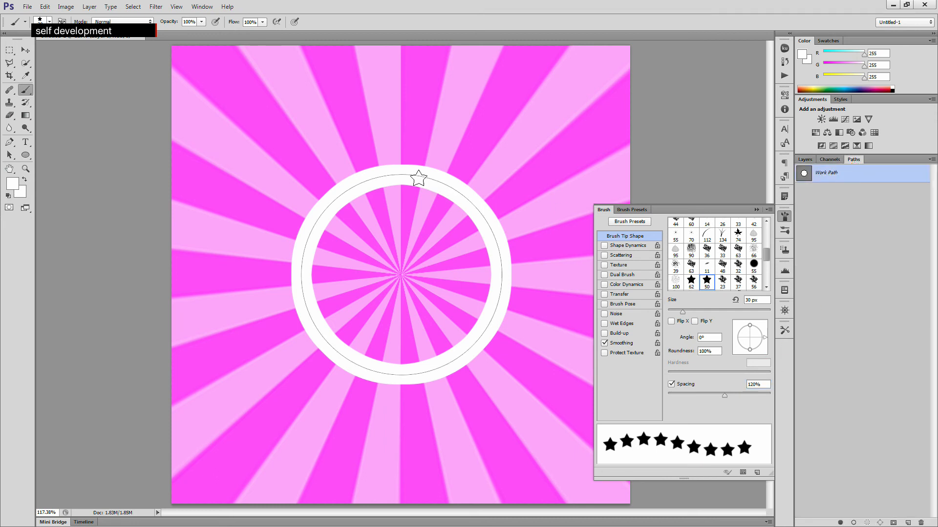
left_click(932, 160)
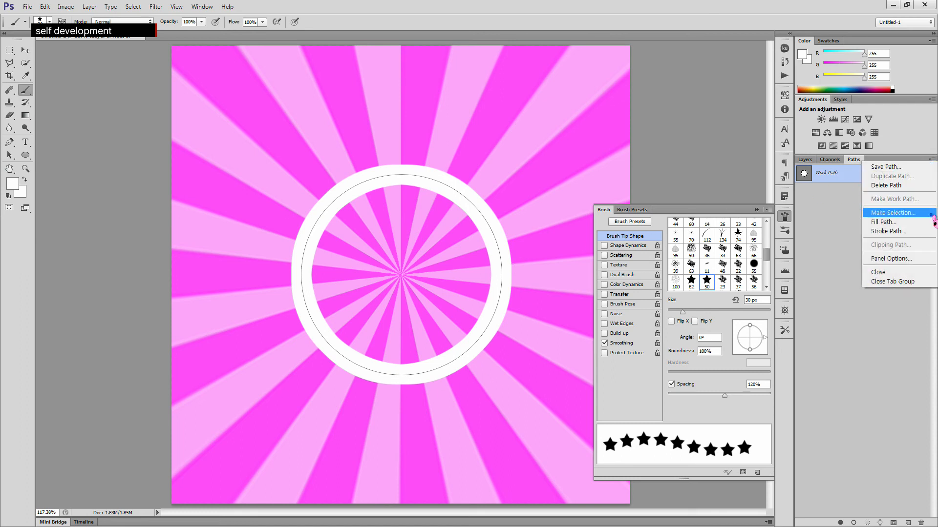
left_click(912, 232)
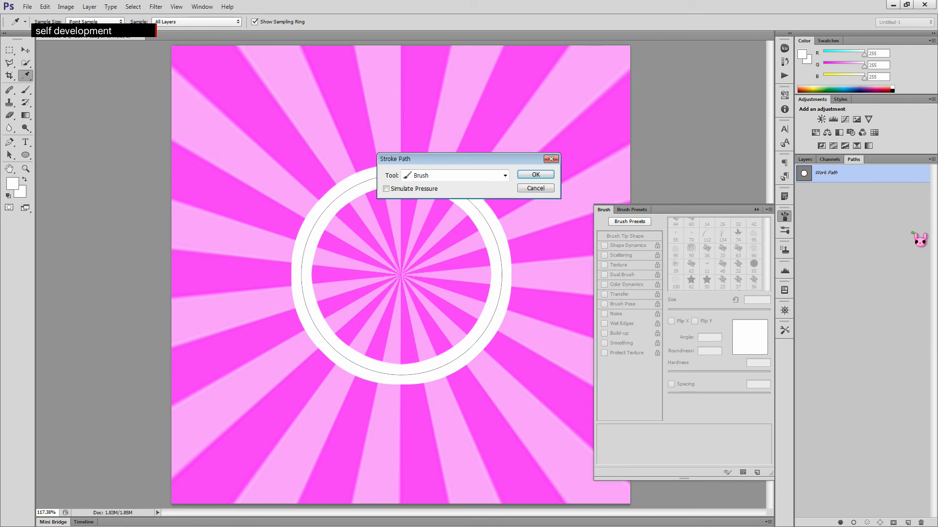
left_click_drag(491, 159, 485, 92)
left_click(496, 106)
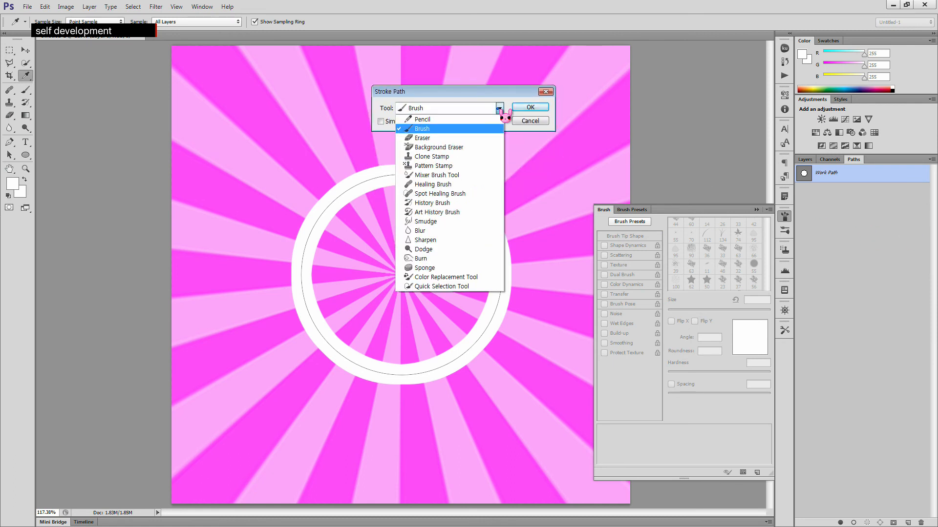
left_click(462, 133)
left_click(520, 107)
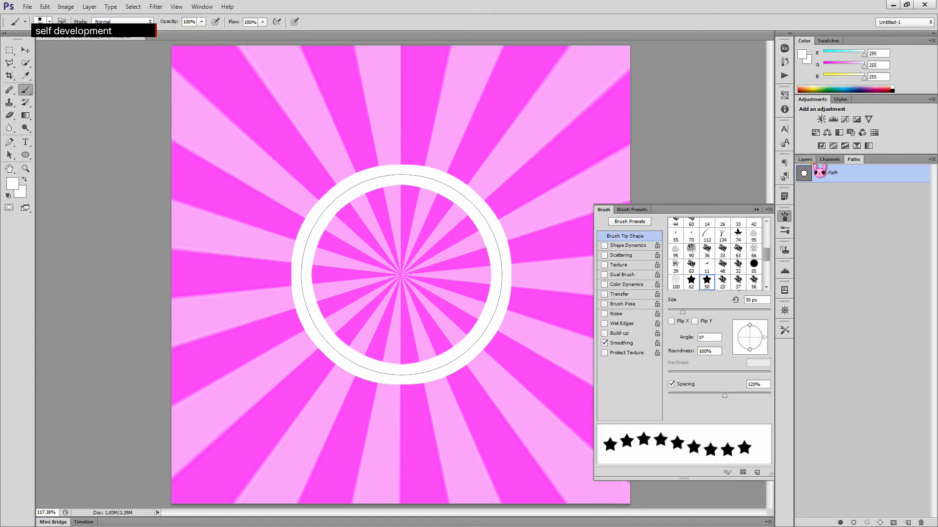
- Load the stroked stars on the top layer as a selection
left_click(809, 161)
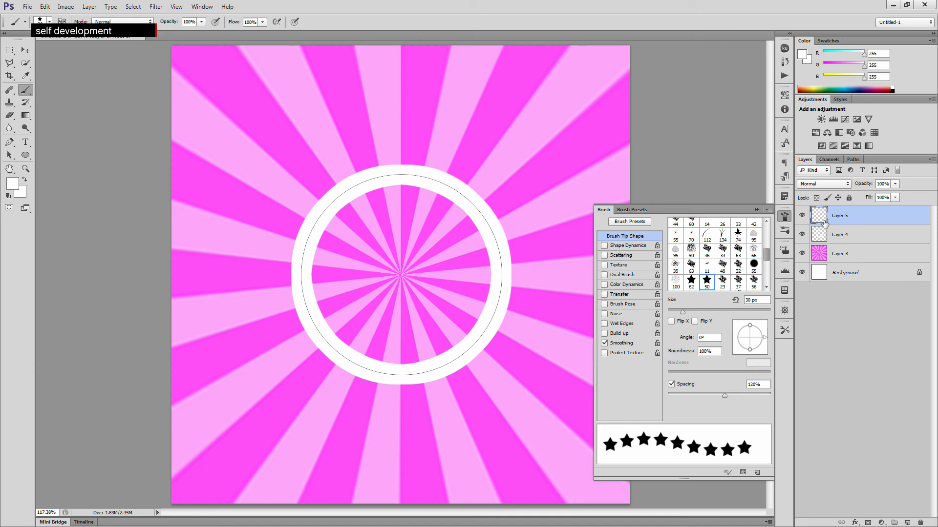
left_click(802, 216)
left_click(802, 215)
left_click(819, 214, "ctrl")
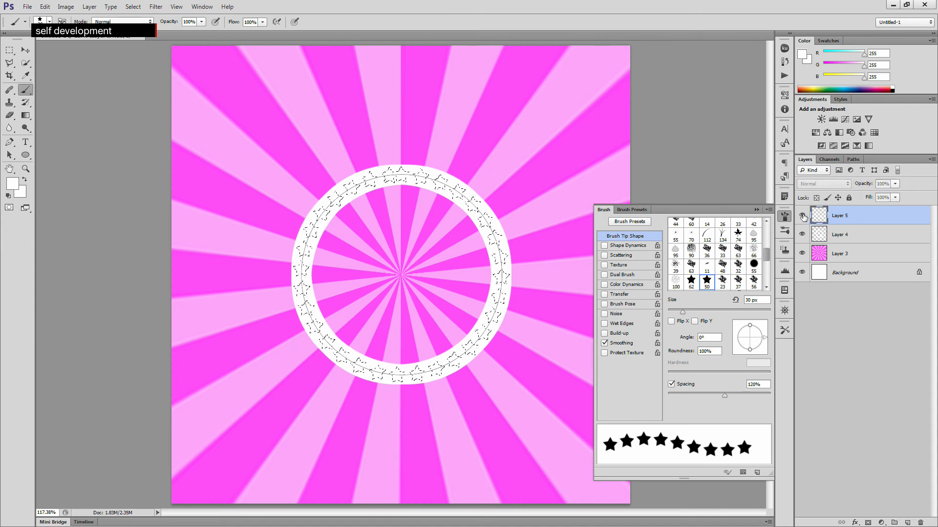
- Set the foreground colour to red with 100% magenta and 100% yellow
left_click(13, 184)
left_click(522, 96)
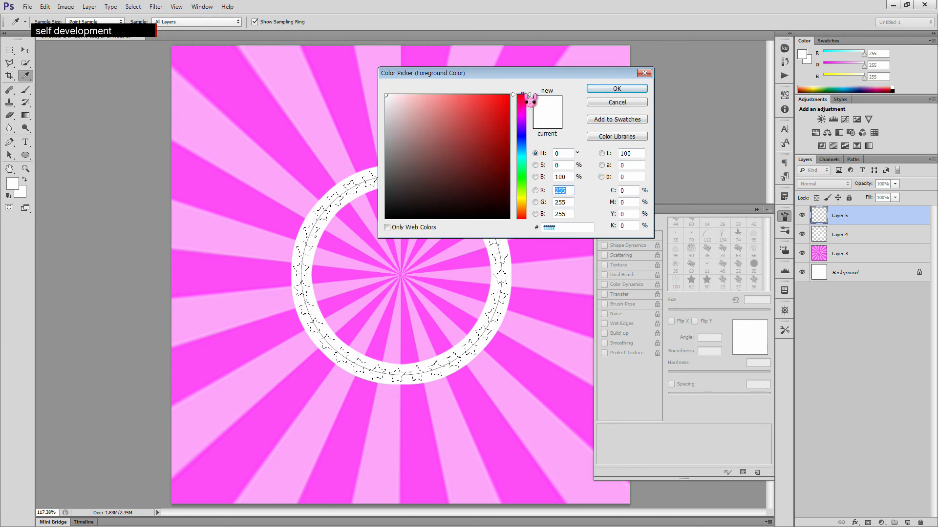
left_click(635, 203)
type("100")
key("Tab")
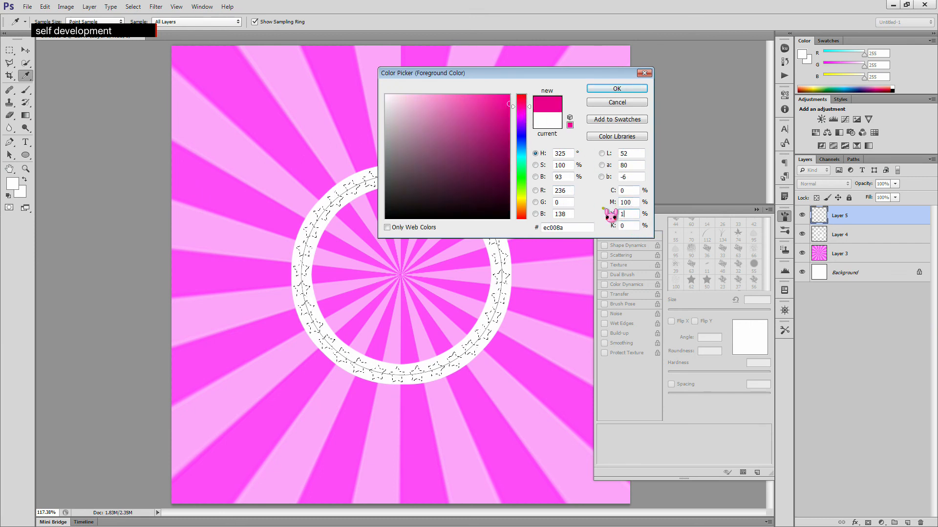
type("100")
left_click(628, 89)
- Fill the star selection with the red foreground, delete those star pixels again, and deselect
key("b")
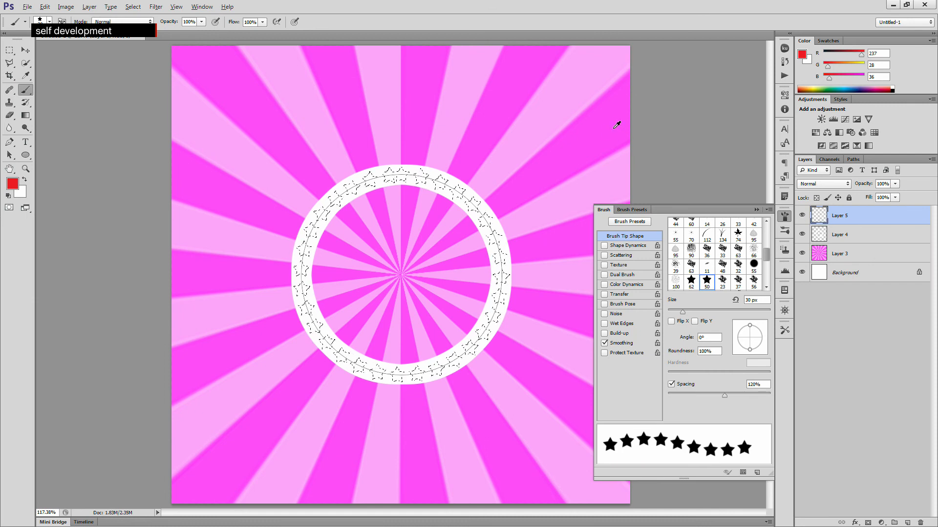
key("alt+BackSpace")
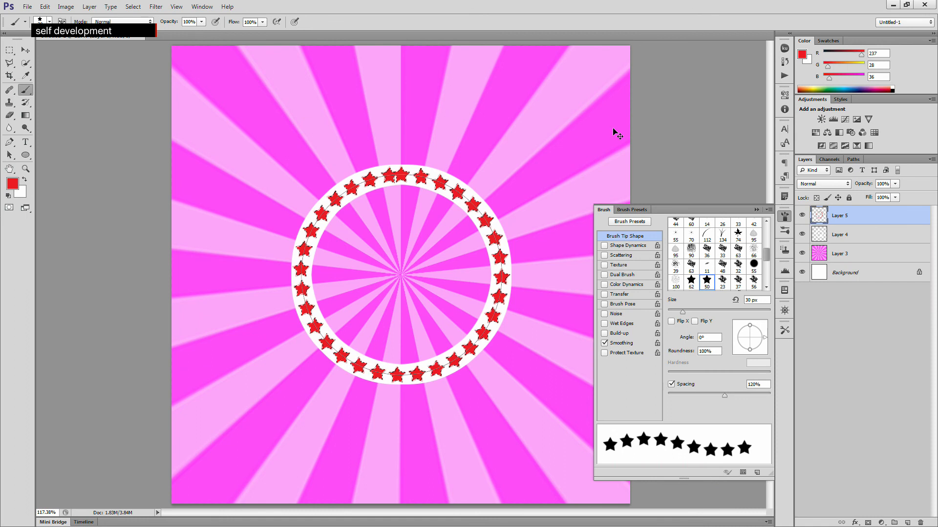
key("ctrl+z")
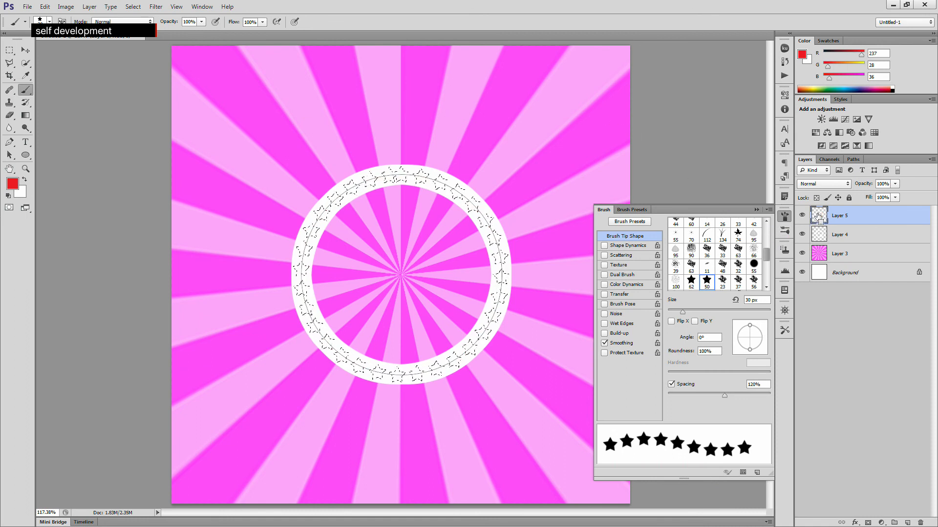
key("alt+BackSpace")
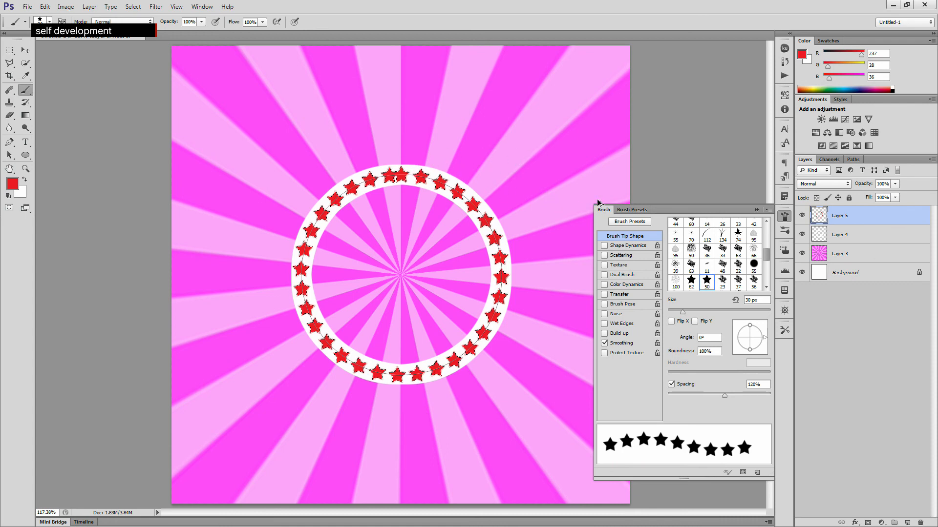
key("Delete")
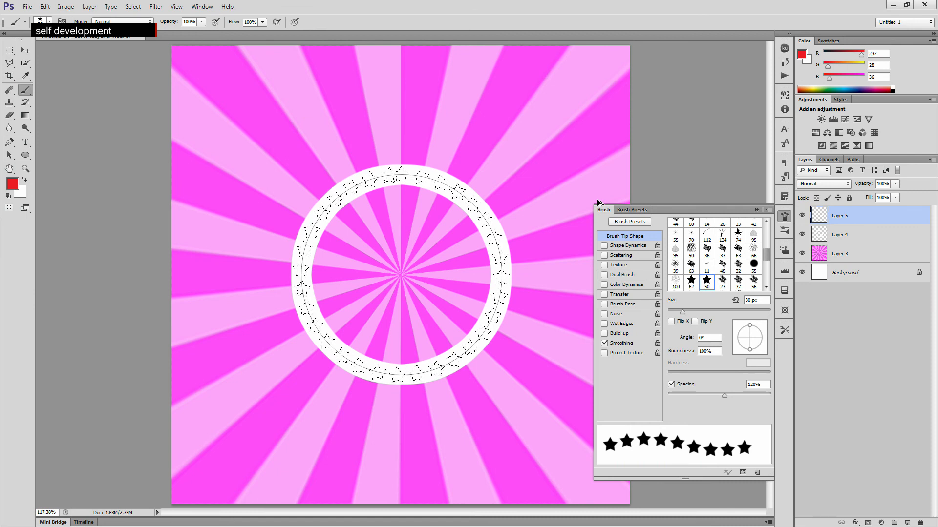
key("ctrl+d")
- Select the circular work path and set the brush spacing to 125%
left_click(852, 160)
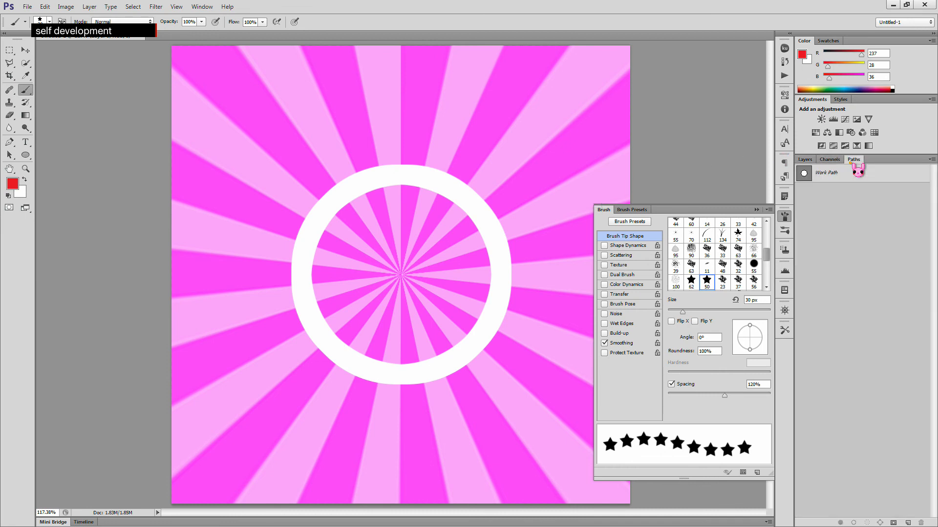
left_click(824, 175)
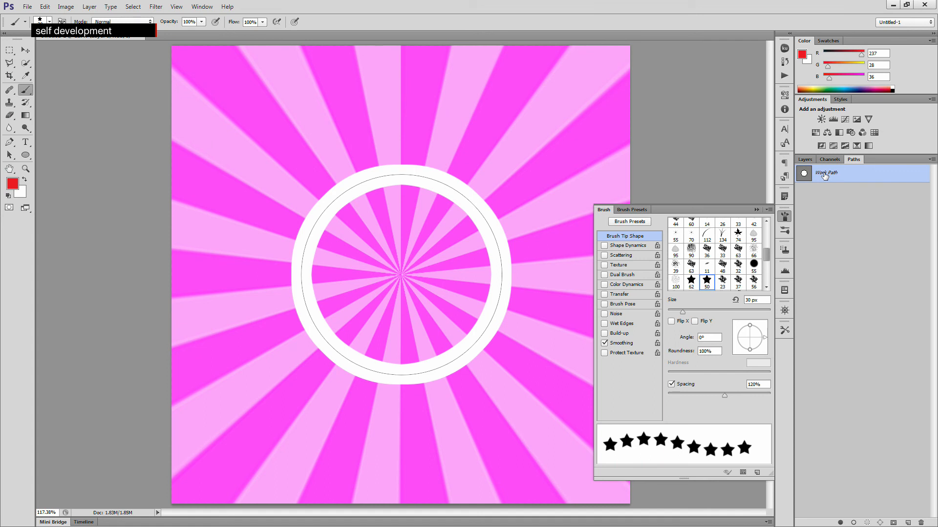
left_click(753, 385)
key("BackSpace")
type("1")
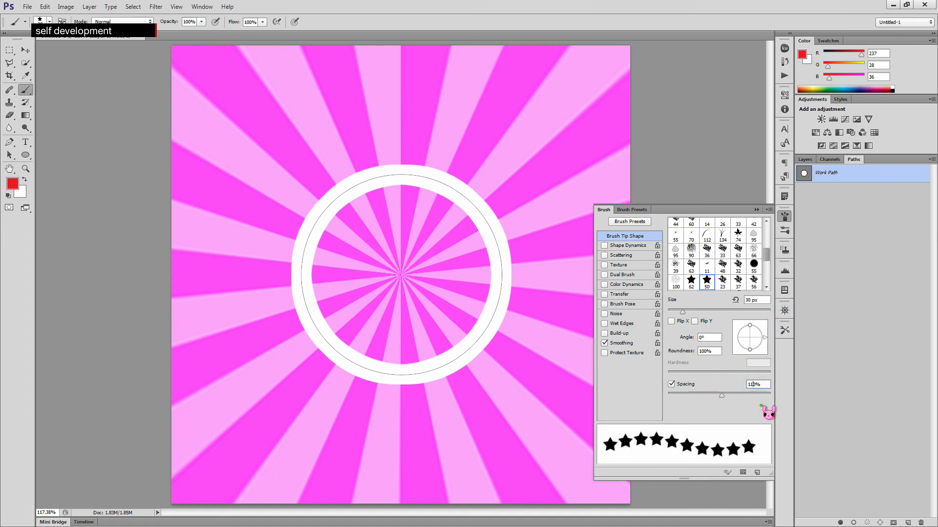
key("BackSpace")
type("2")
key("Delete")
type("5")
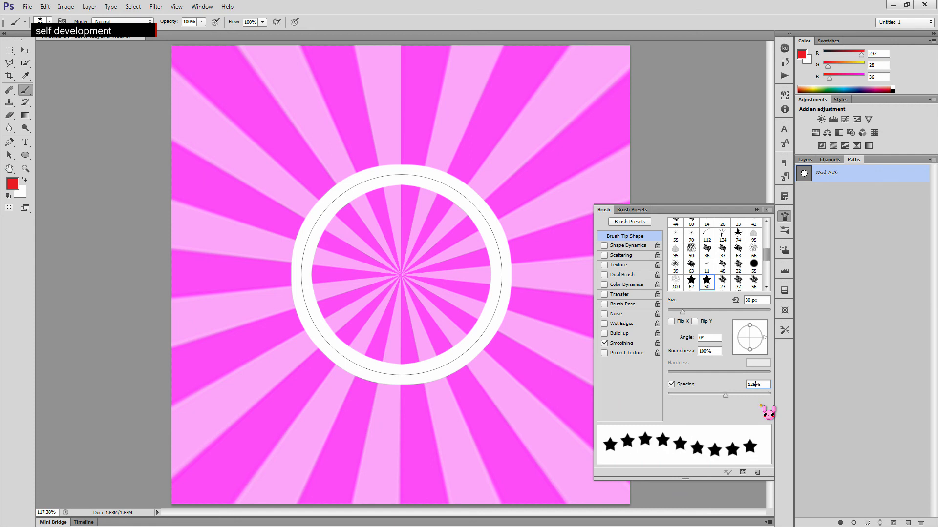
- Set the brush spacing to 130% and stroke the circular work path with the star brush
key("BackSpace")
key("BackSpace")
type("30")
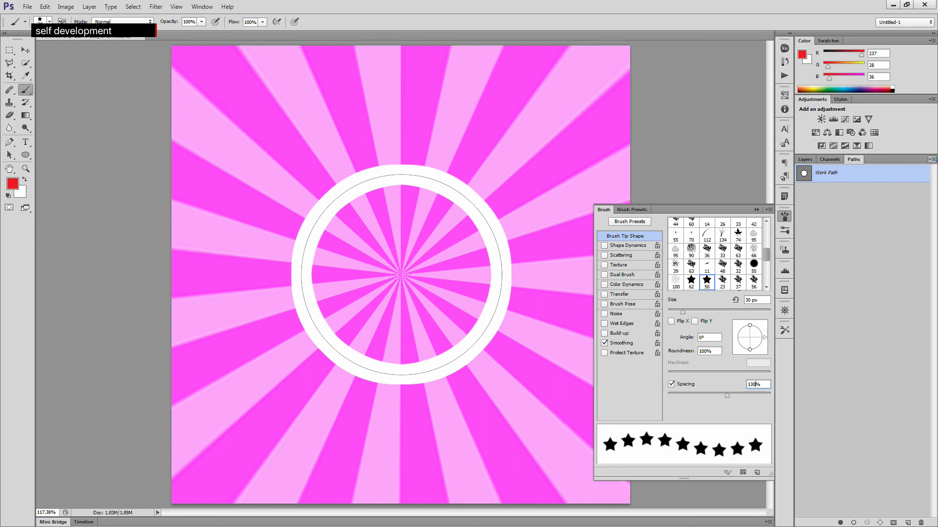
left_click(932, 159)
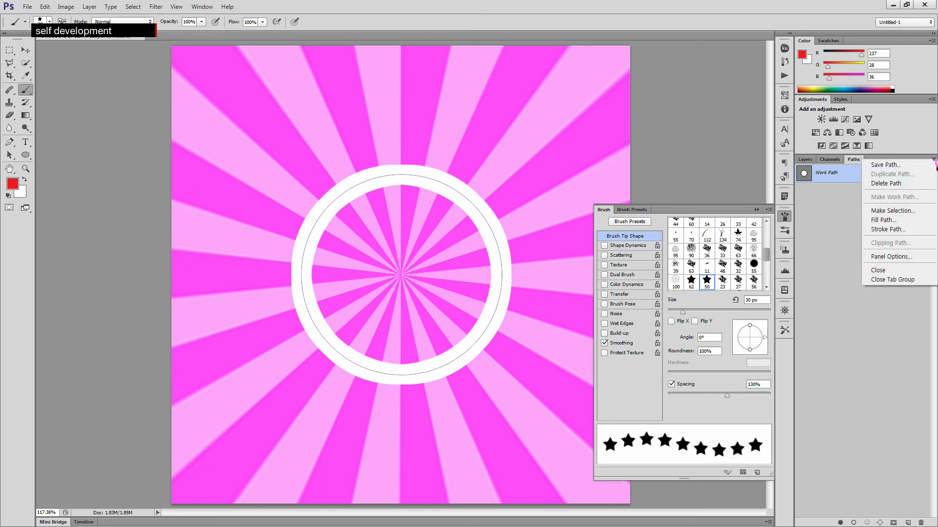
left_click(917, 230)
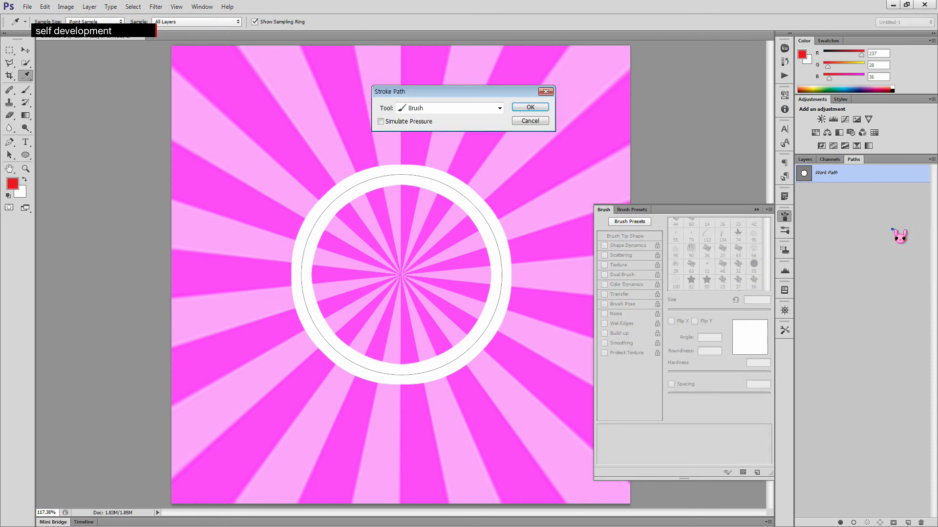
left_click(525, 112)
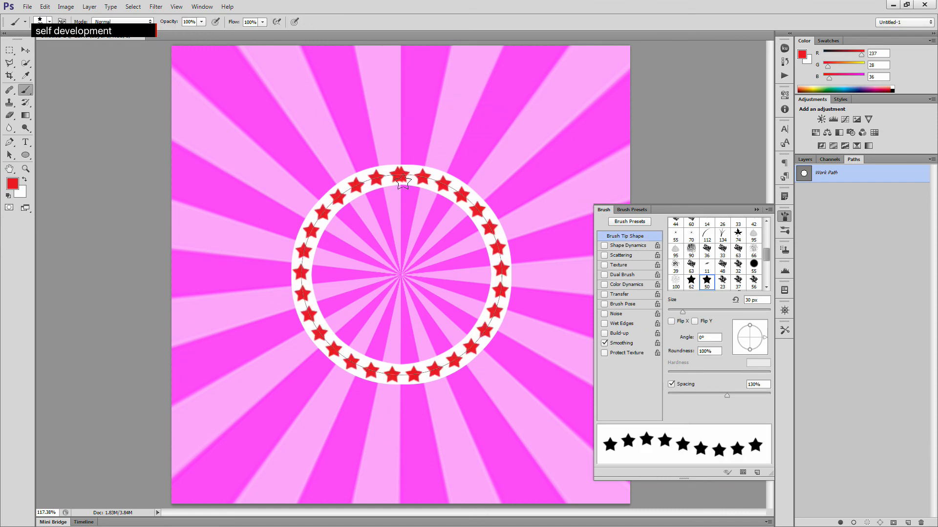
- Retype the brush spacing as 130% and undo the star stroke on the ring
left_click(753, 385)
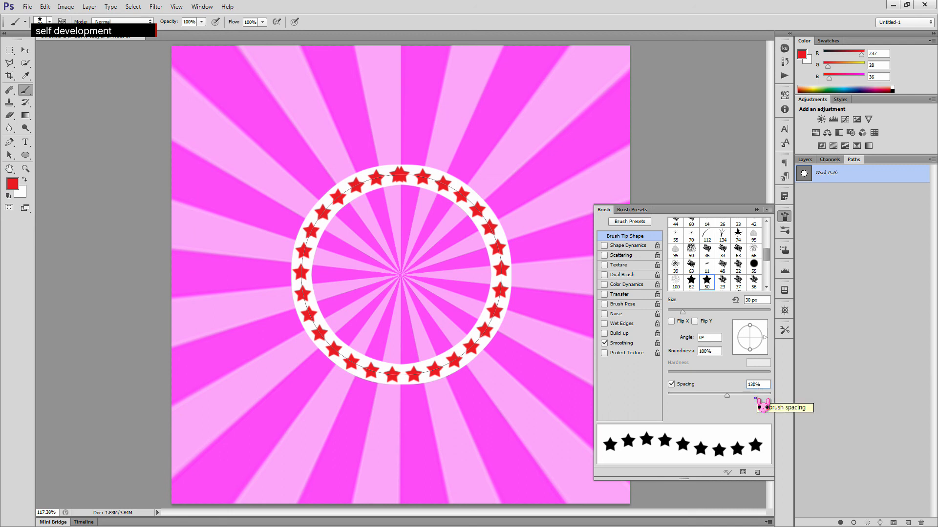
key("Delete")
type("5")
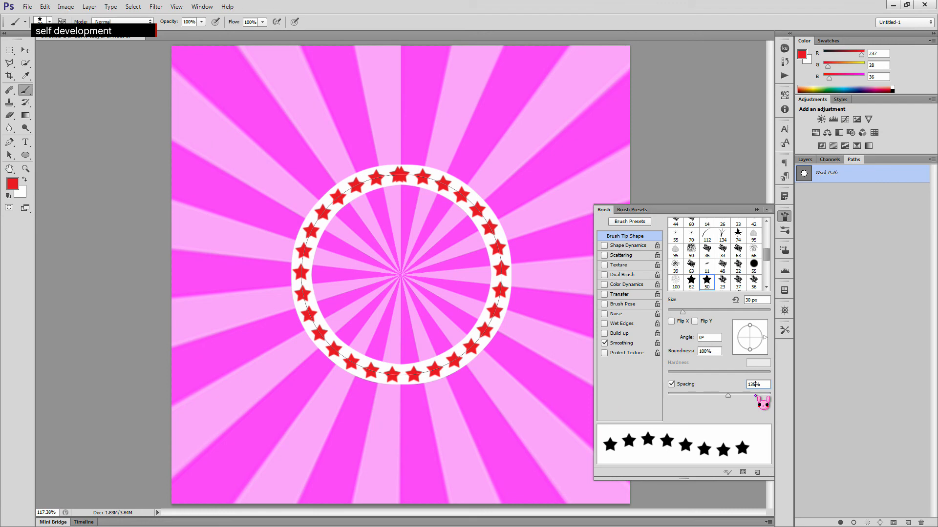
key("BackSpace")
type("0")
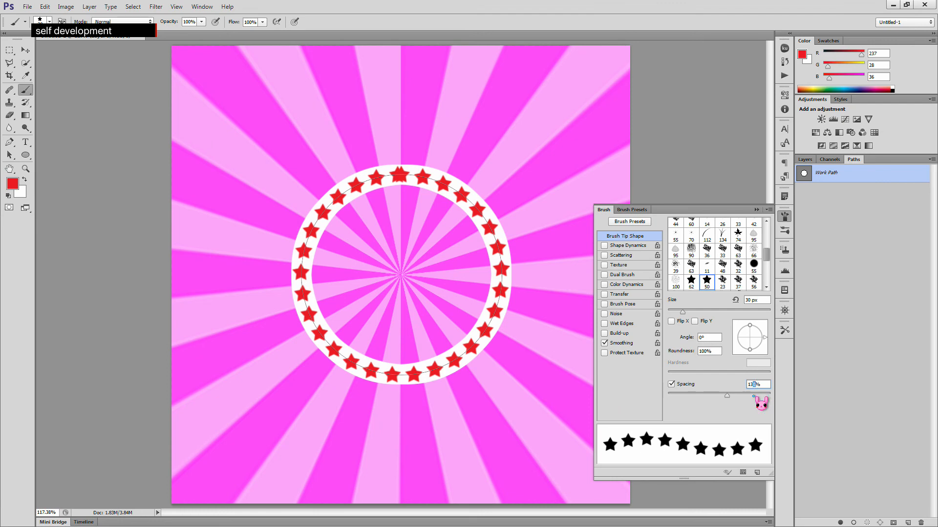
key("ctrl+alt+z")
key("ctrl+alt+z")
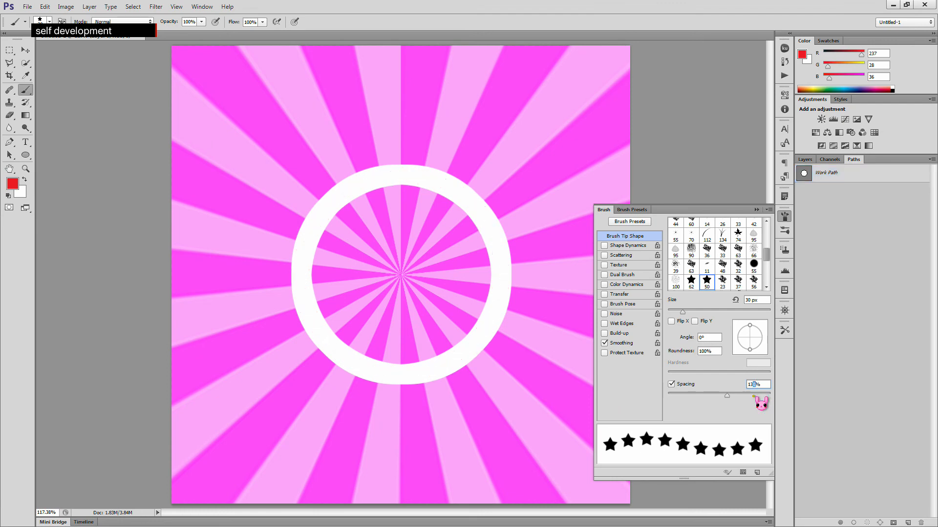
- Set the brush spacing to 135%, stroke the work path with the brush, and undo that stroke
key("BackSpace")
type("5")
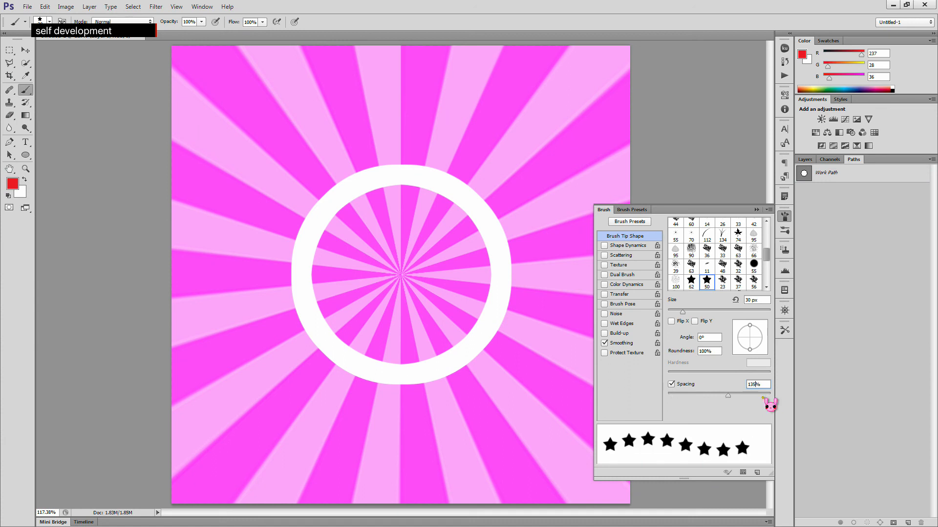
left_click(934, 161)
left_click(813, 207)
left_click(858, 180)
left_click(932, 160)
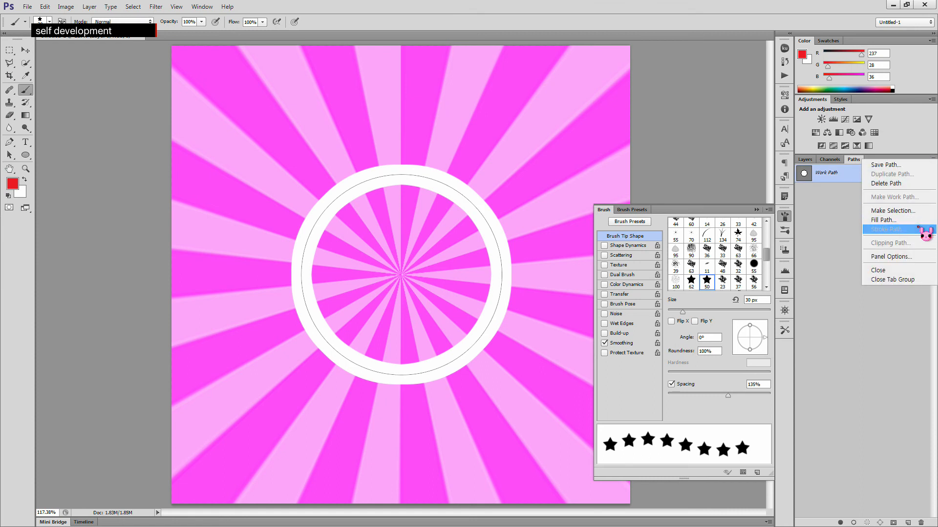
left_click(919, 227)
left_click(530, 109)
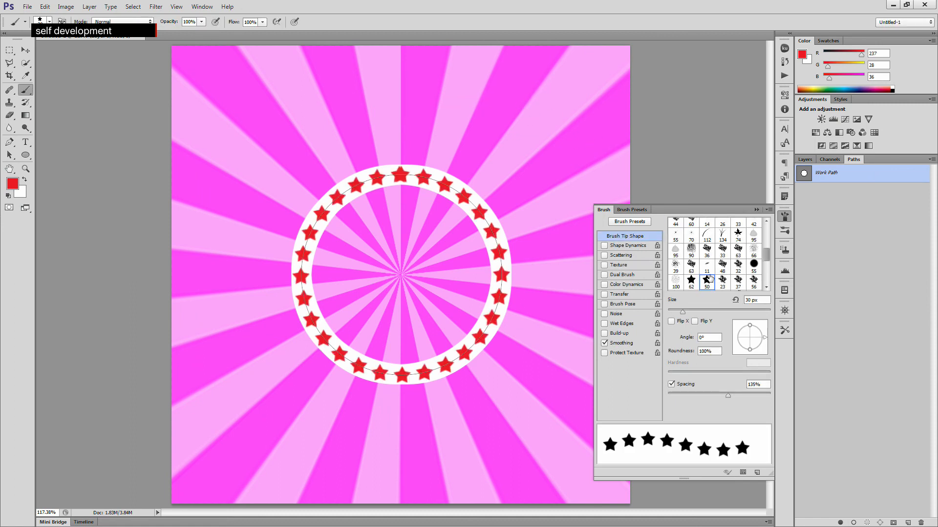
key("ctrl+z")
key("Escape")
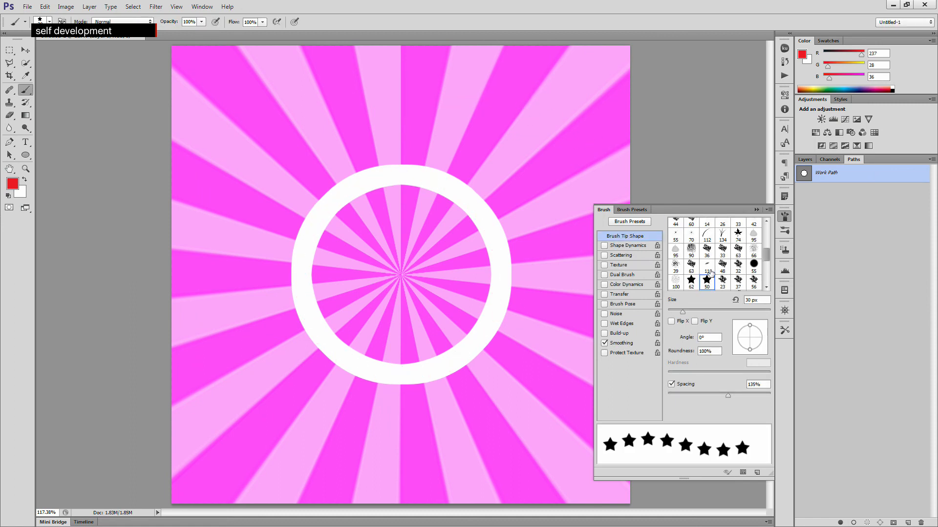
- Set the brush spacing to 140%, stroke the work path with the brush, and undo that stroke
left_click(754, 385)
key("Delete")
key("Delete")
type("40")
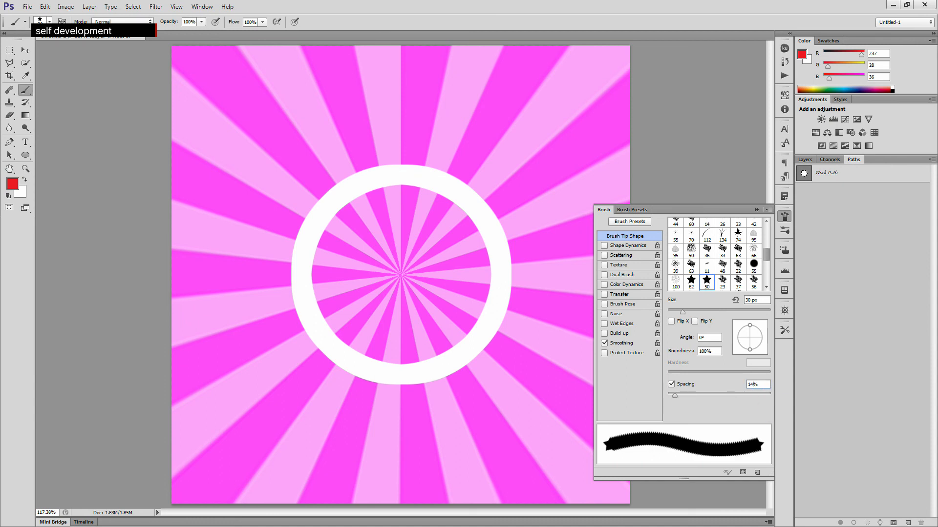
left_click(911, 176)
left_click(931, 159)
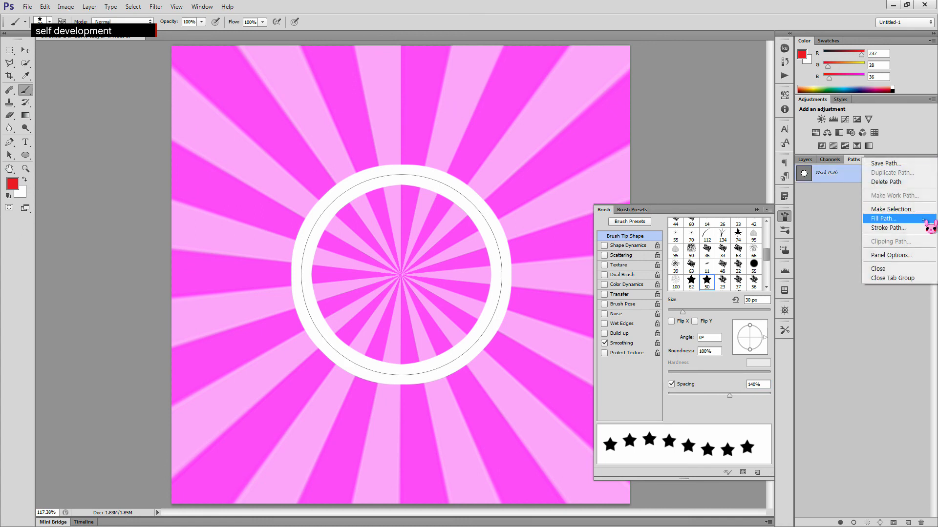
left_click(922, 228)
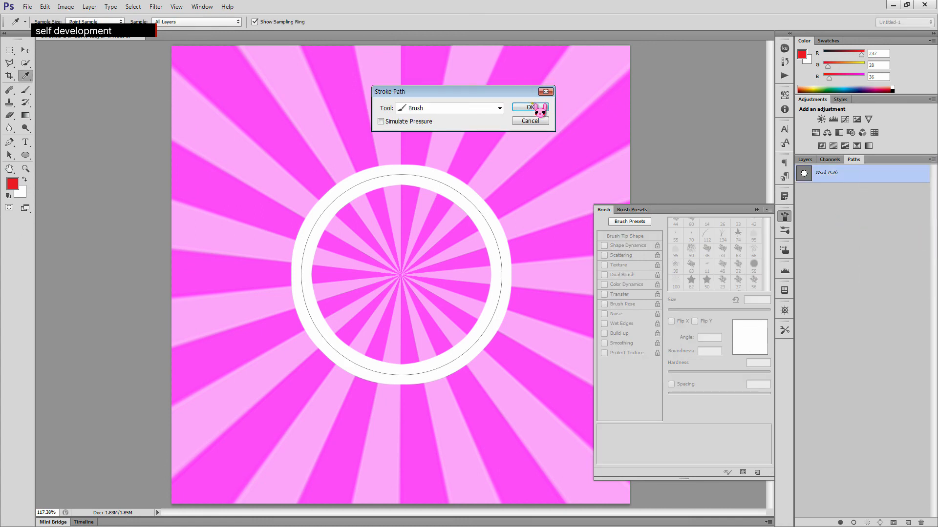
left_click(533, 104)
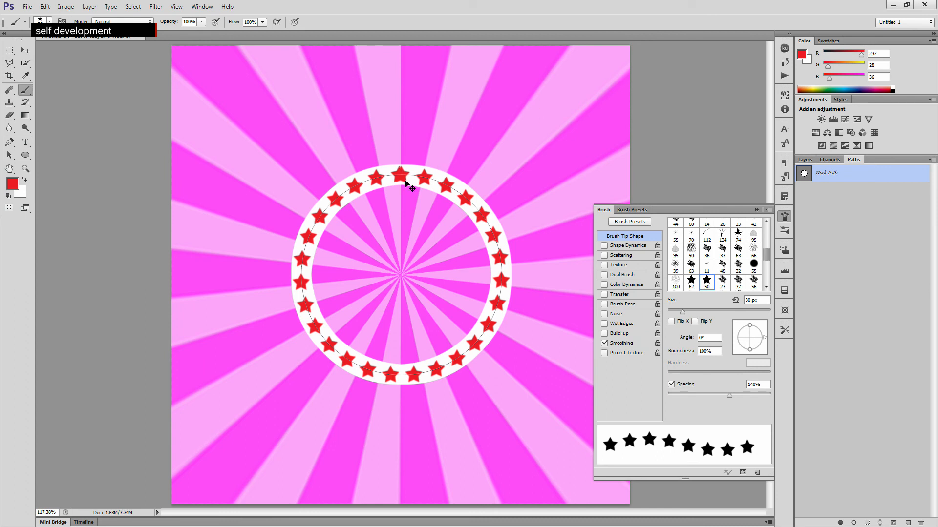
key("ctrl+z")
key("Return")
- Try several brush spacing values, ending with 110%
left_click(762, 385)
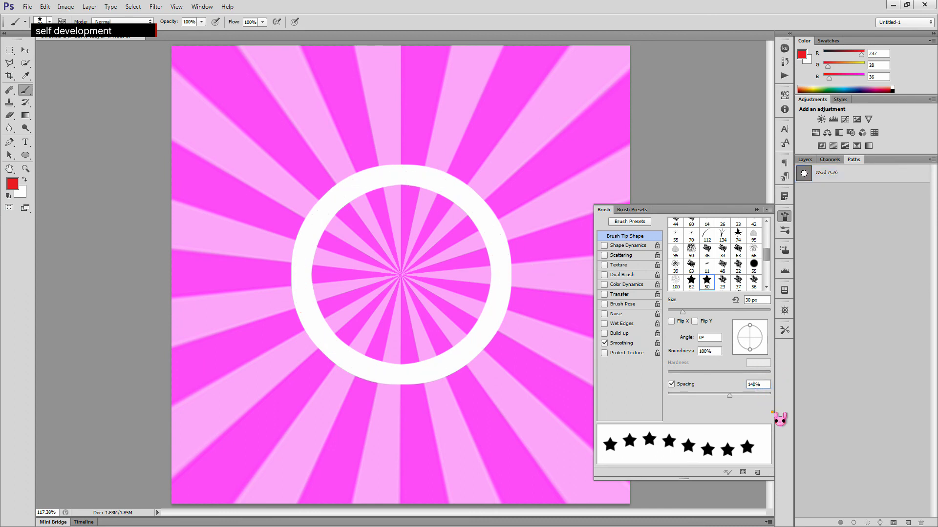
key("BackSpace")
type("5")
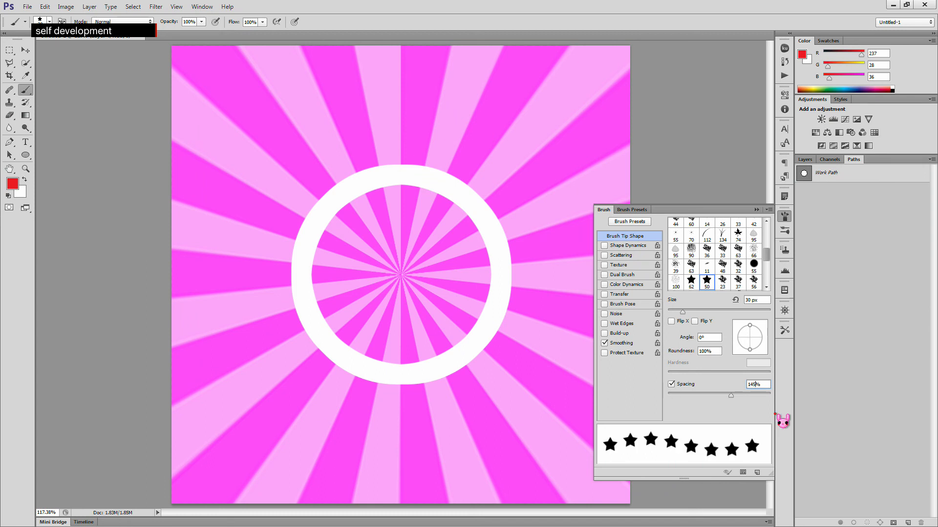
key("BackSpace")
key("BackSpace")
type("50")
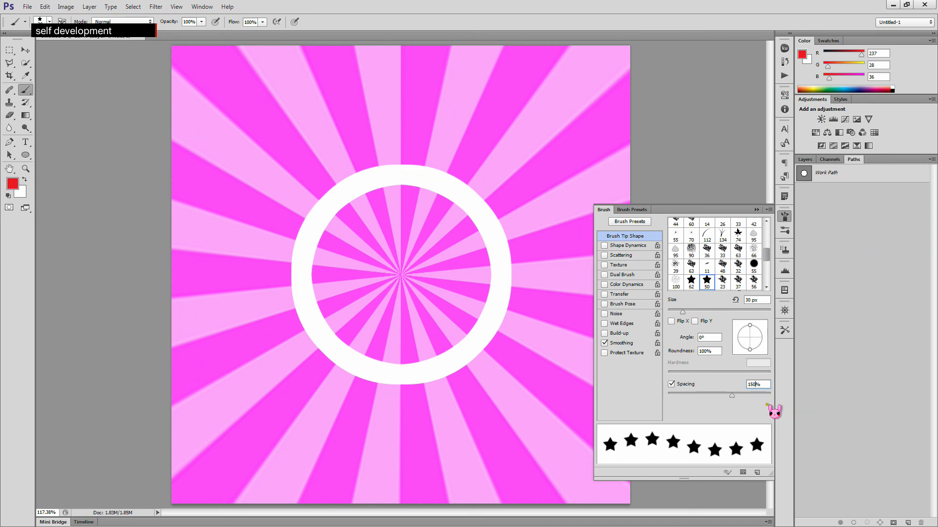
key("Delete")
key("Delete")
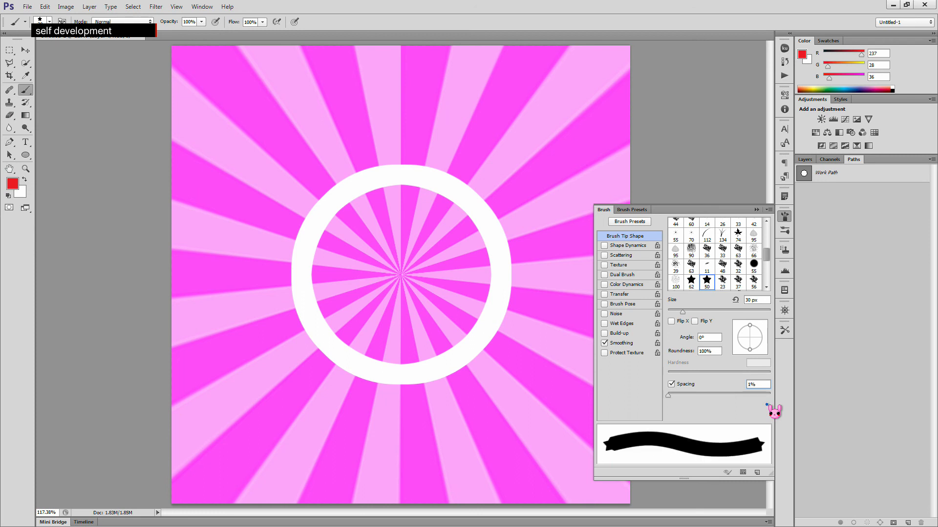
type("10")
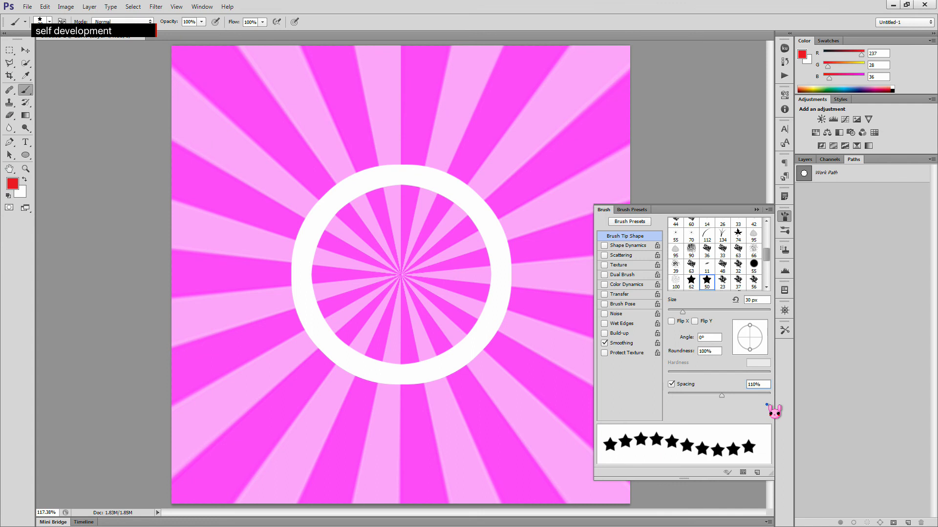
- Stroke the circular work path with the 110% spaced star brush and undo the stroke
left_click(928, 173)
left_click(932, 159)
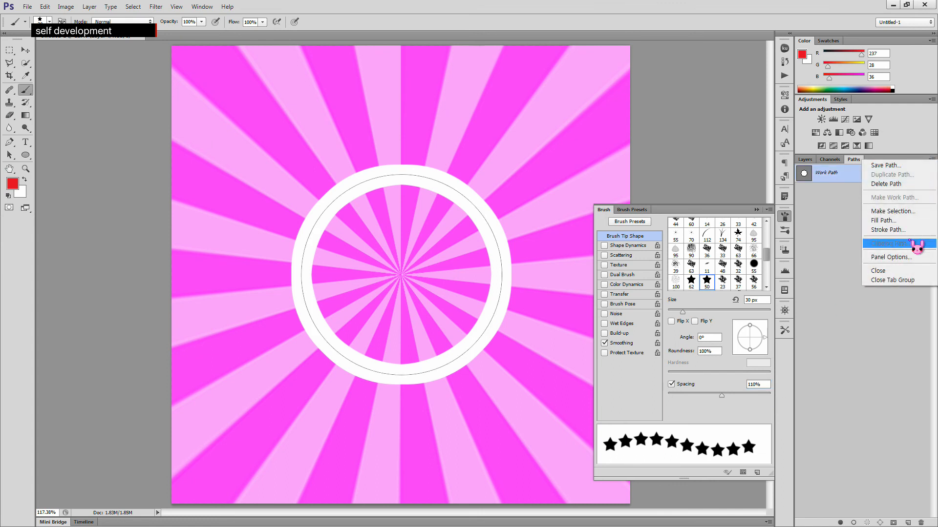
left_click(915, 254)
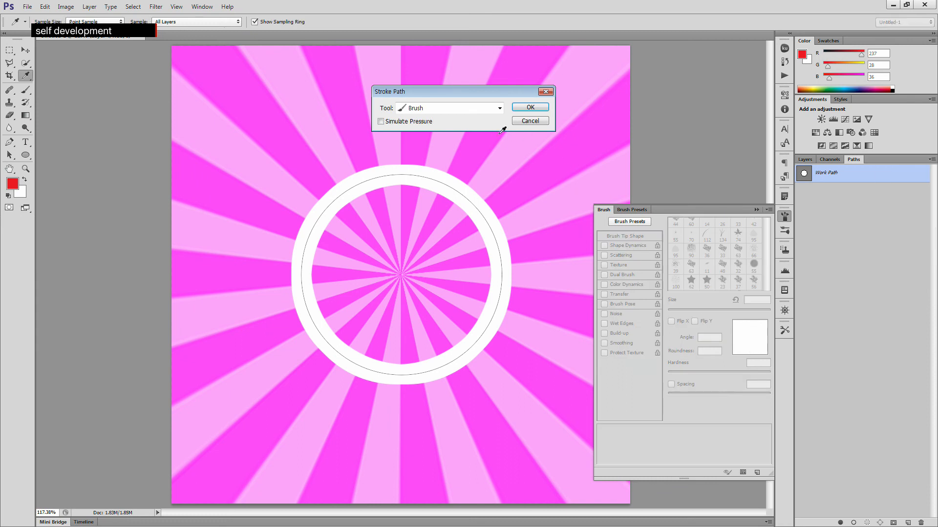
left_click(530, 107)
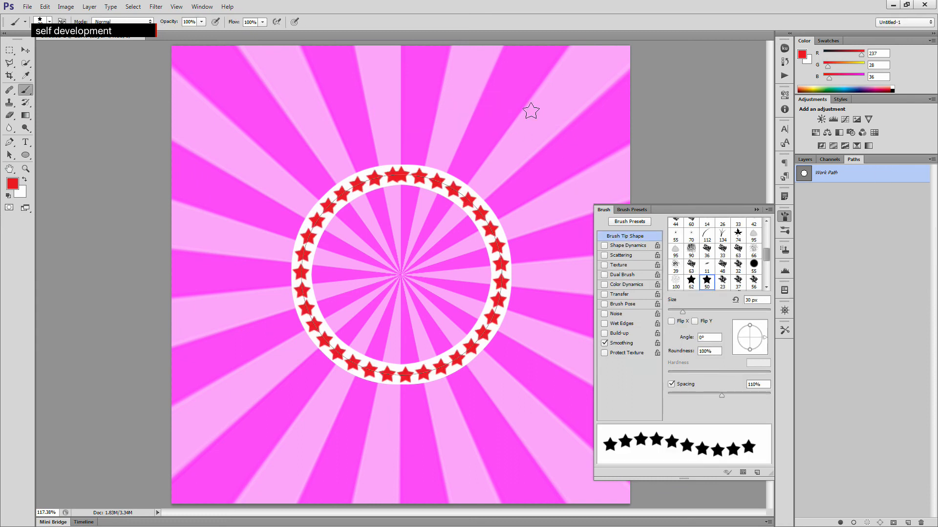
key("ctrl+z")
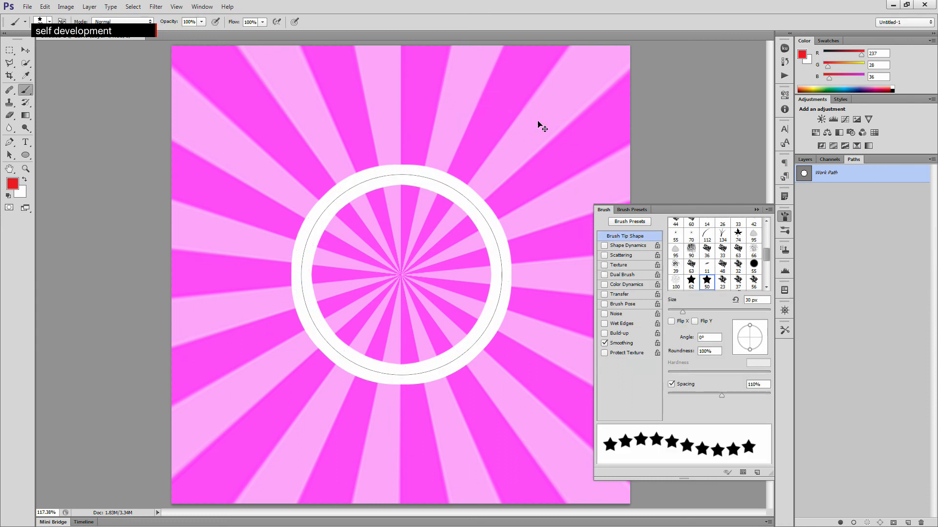
- Set the brush spacing to 120% and stroke the circular work path with the red star brush
left_click(750, 384)
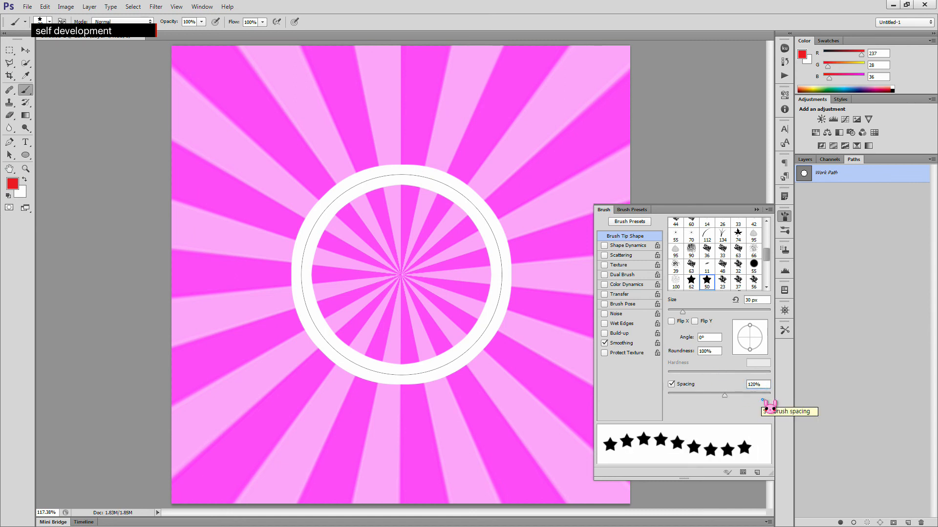
left_click(932, 159)
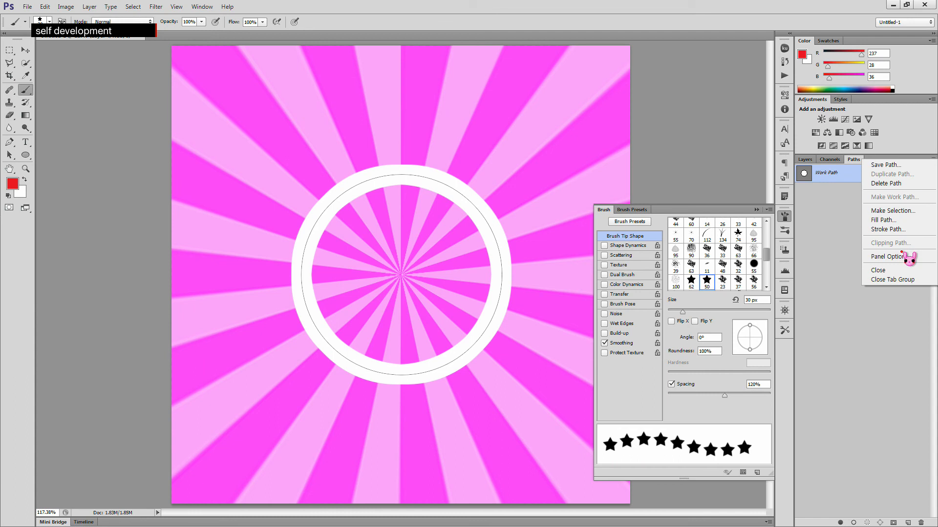
left_click(887, 229)
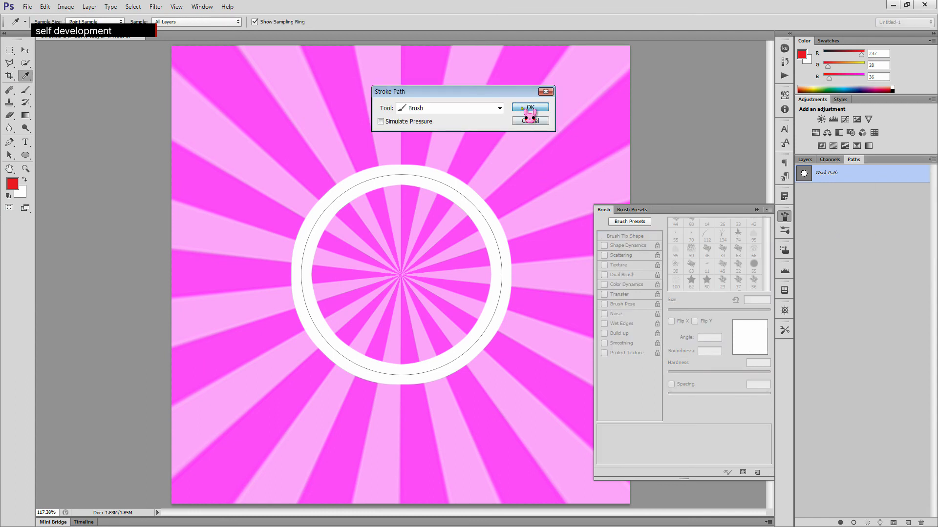
left_click(530, 108)
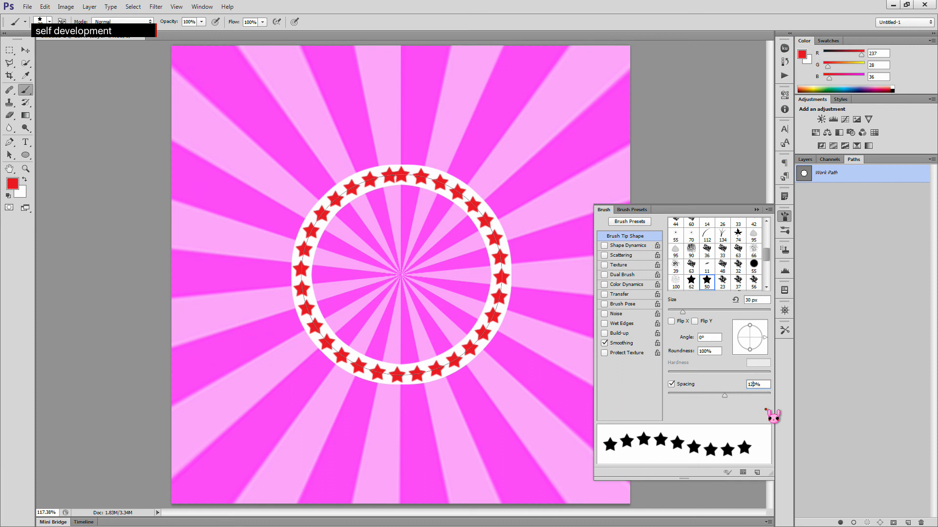
- Set the brush spacing to 125% and stroke the circular work path with the star brush again
key("Delete")
type("5")
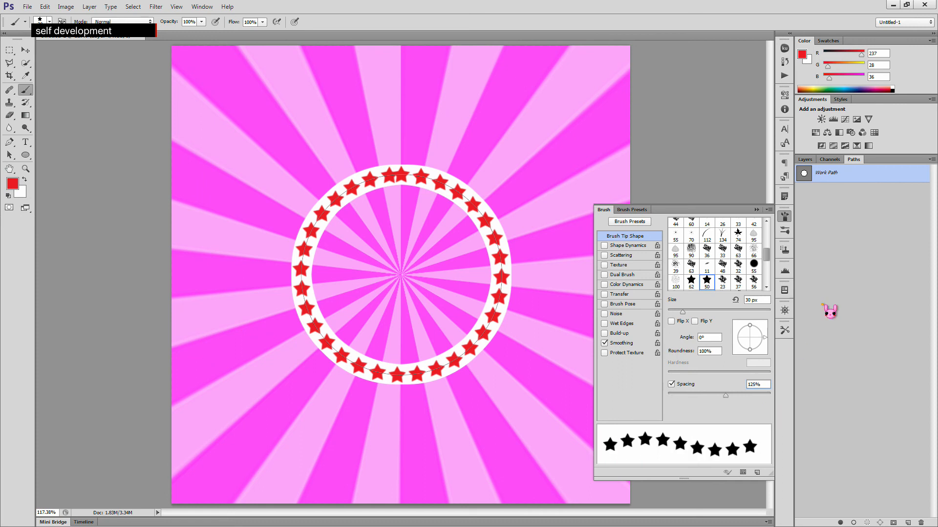
left_click(931, 160)
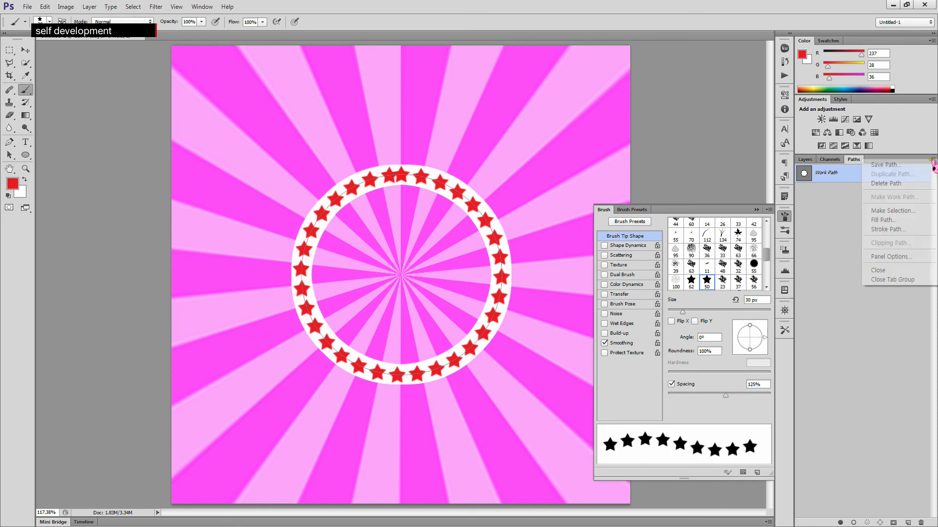
left_click(899, 232)
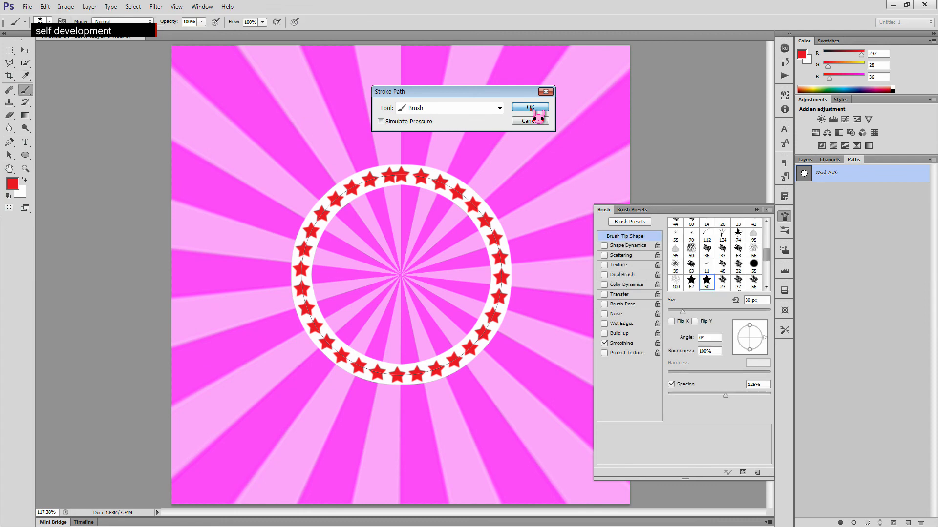
left_click(530, 108)
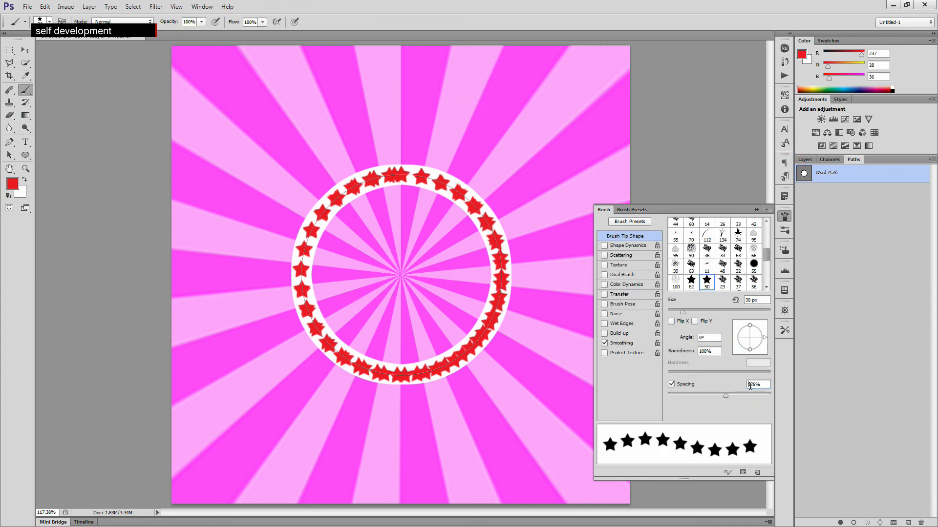
- Set the brush spacing to 115%
key("Delete")
key("Delete")
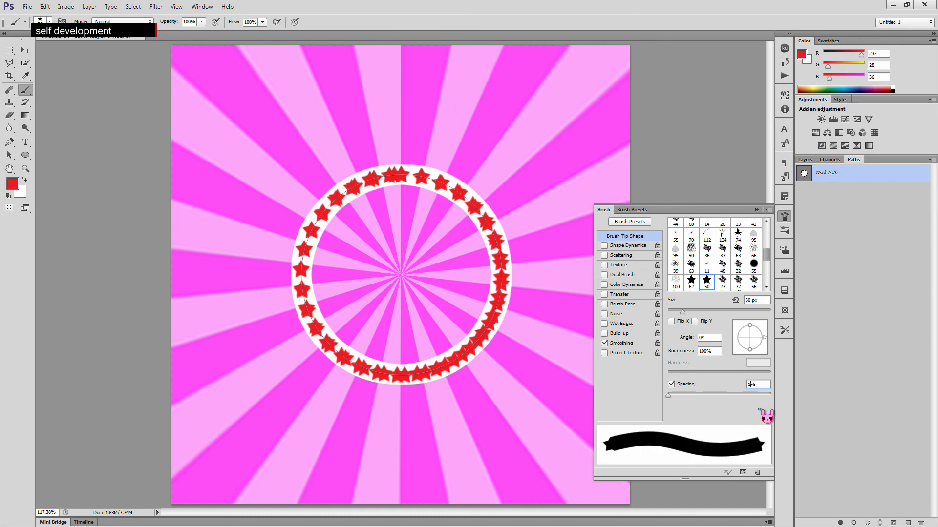
type("15")
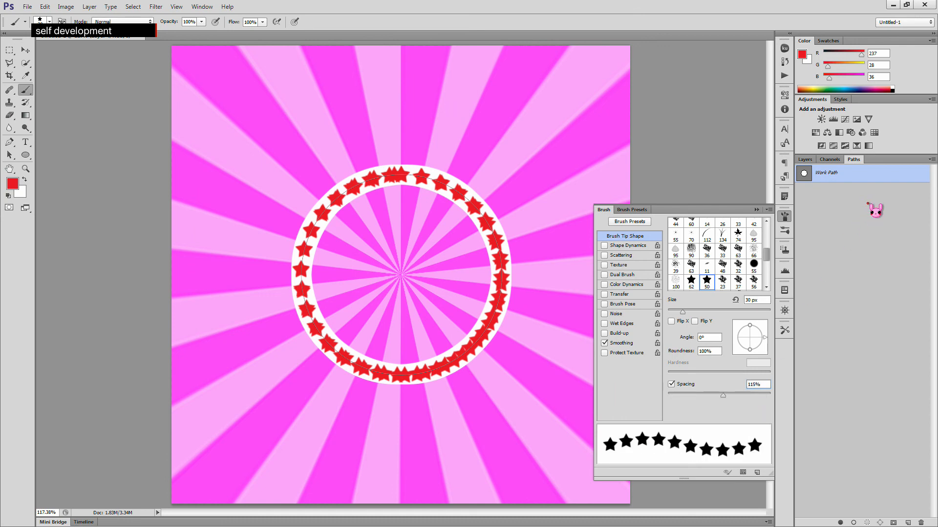
- Undo the last star stroke on the ring and deselect the work path
key("ctrl+alt+z")
key("ctrl+alt+z")
left_click(841, 221)
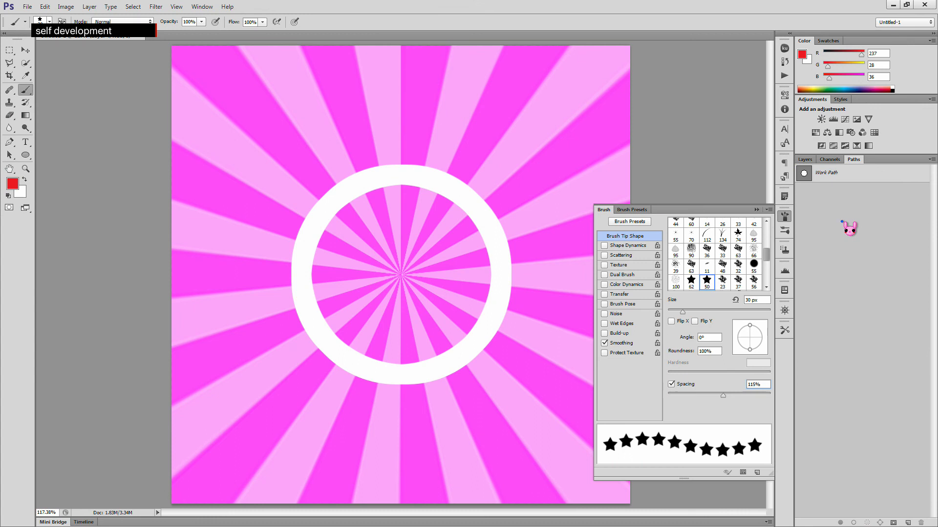
- Stroke the circular work path with the 115% spaced star brush
left_click(932, 159)
left_click(842, 178)
left_click(859, 175)
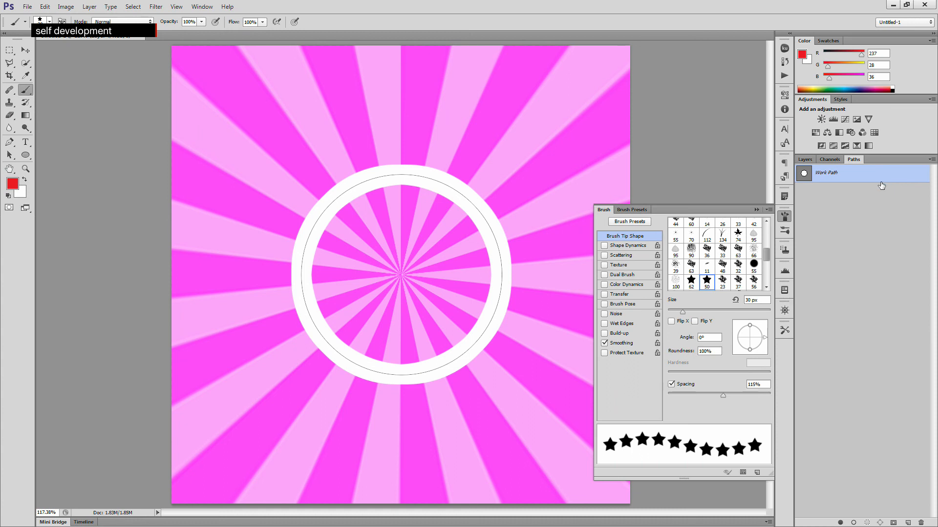
left_click(894, 241)
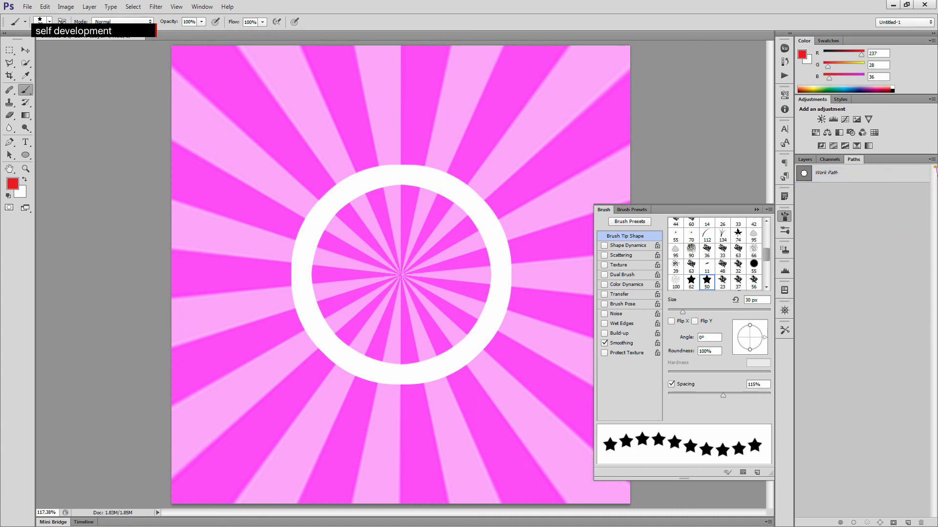
left_click(932, 159)
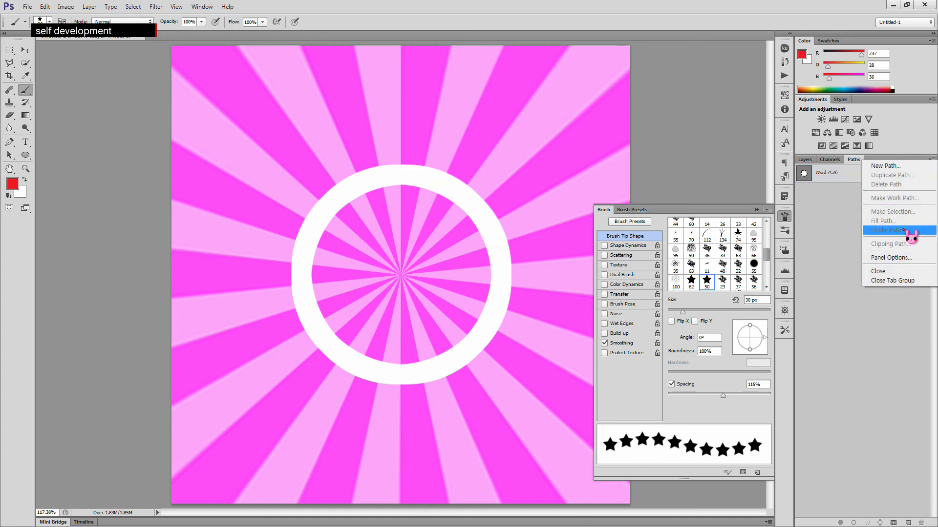
left_click(840, 173)
left_click(886, 170)
left_click(929, 160)
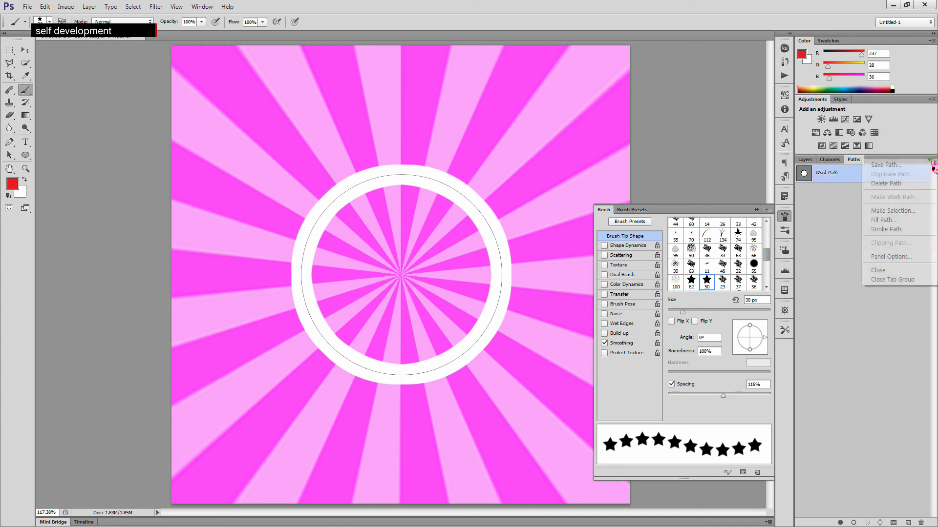
left_click(888, 229)
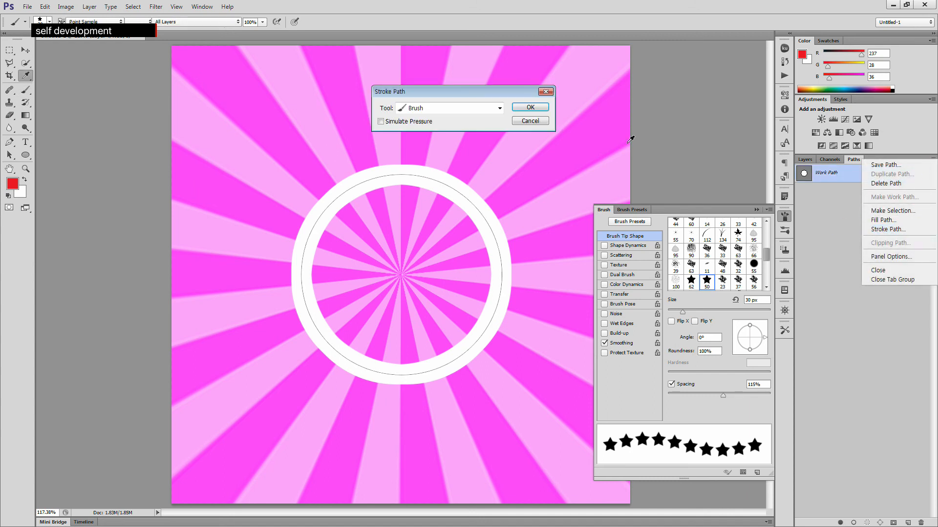
left_click(529, 107)
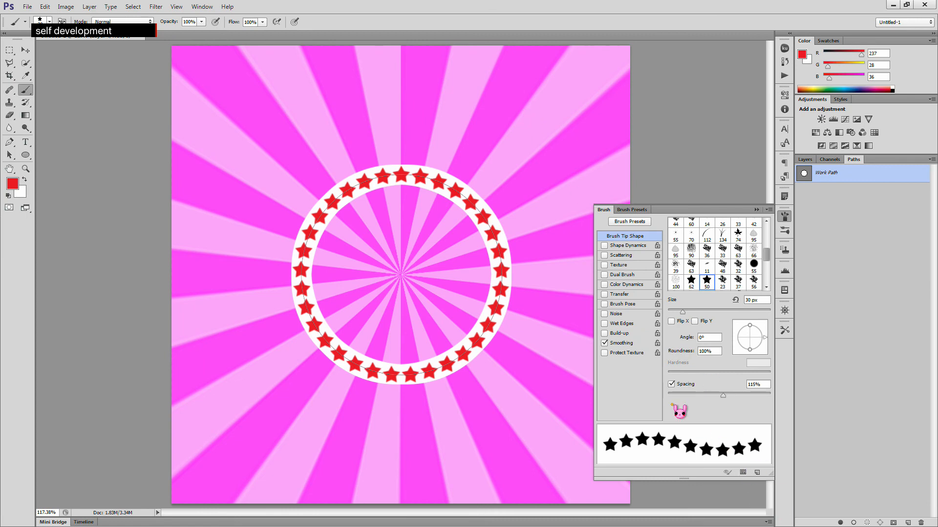
- Undo that stroke on Layer 4 and add a new empty layer above it
left_click(806, 160)
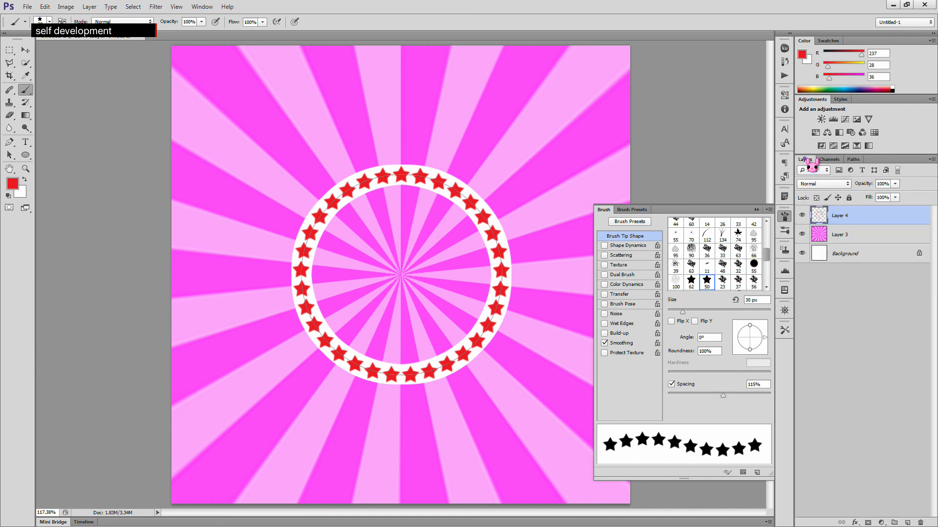
left_click(856, 339)
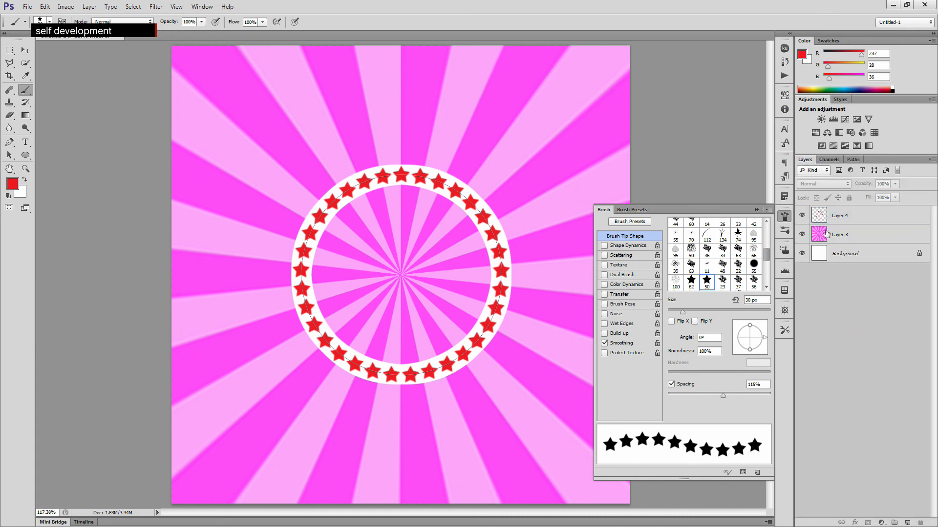
left_click(830, 219)
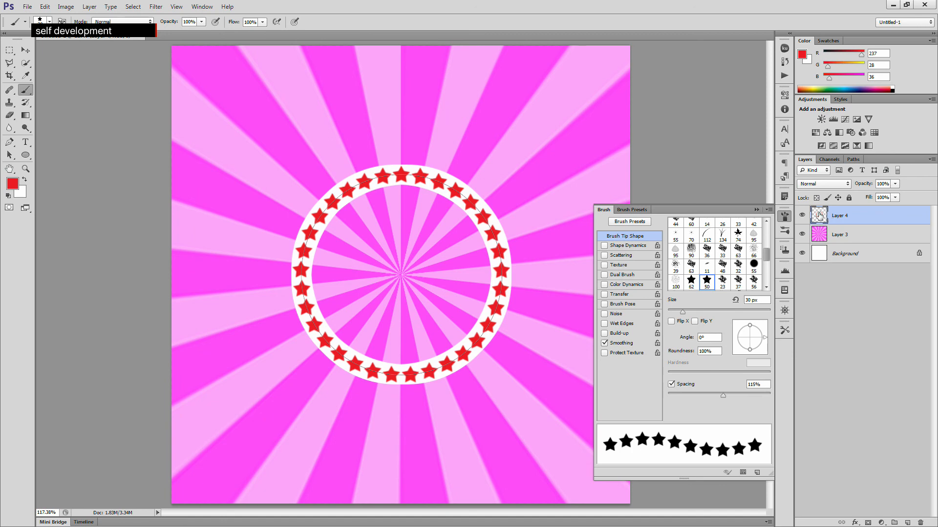
key("ctrl+alt+z")
key("ctrl+alt+z")
left_click(907, 523)
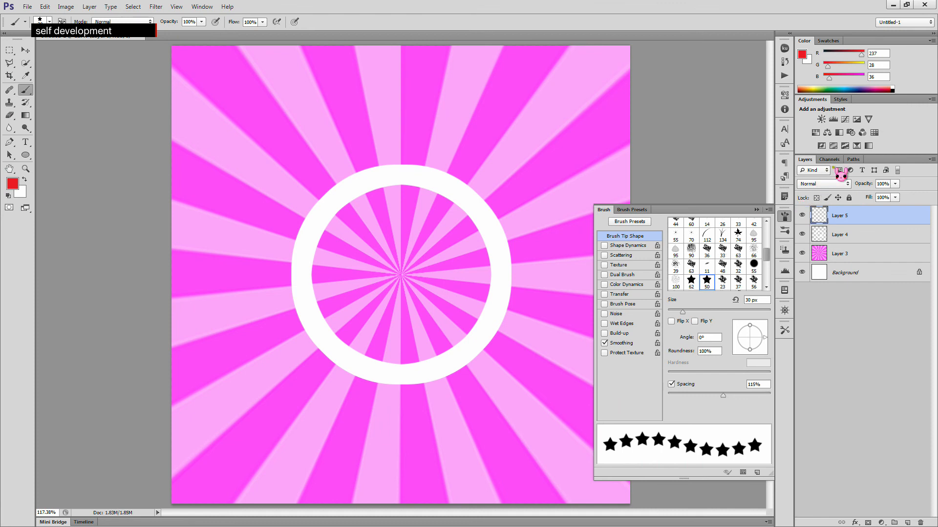
- Stroke the circular work path with the red star brush onto the new layer
left_click(853, 160)
left_click(869, 179)
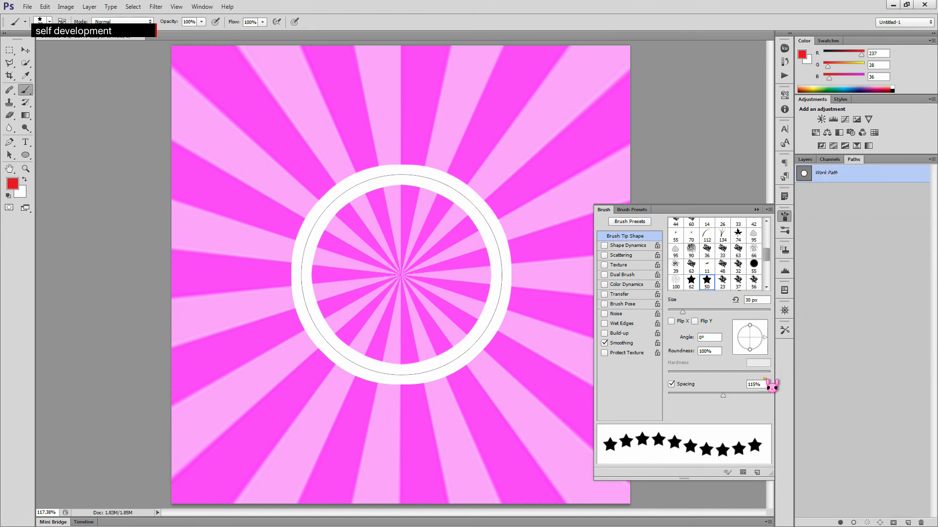
left_click(932, 159)
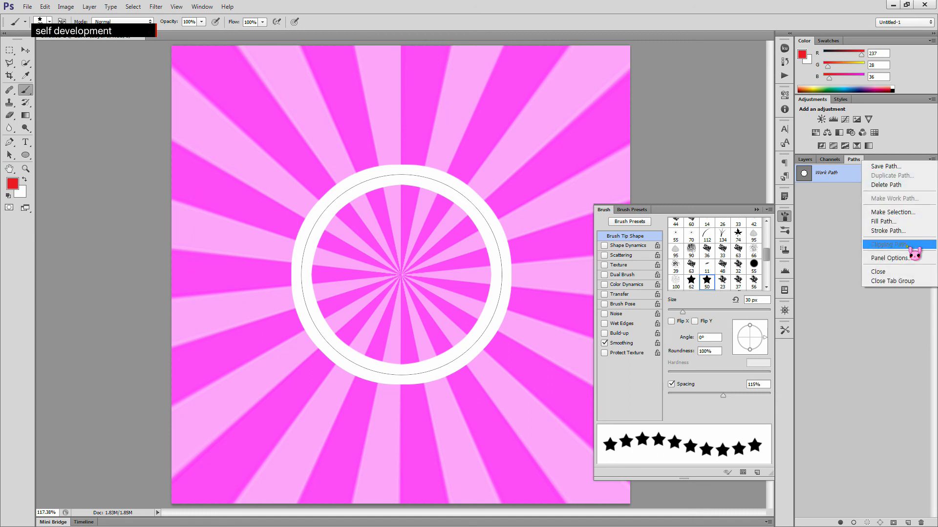
left_click(909, 230)
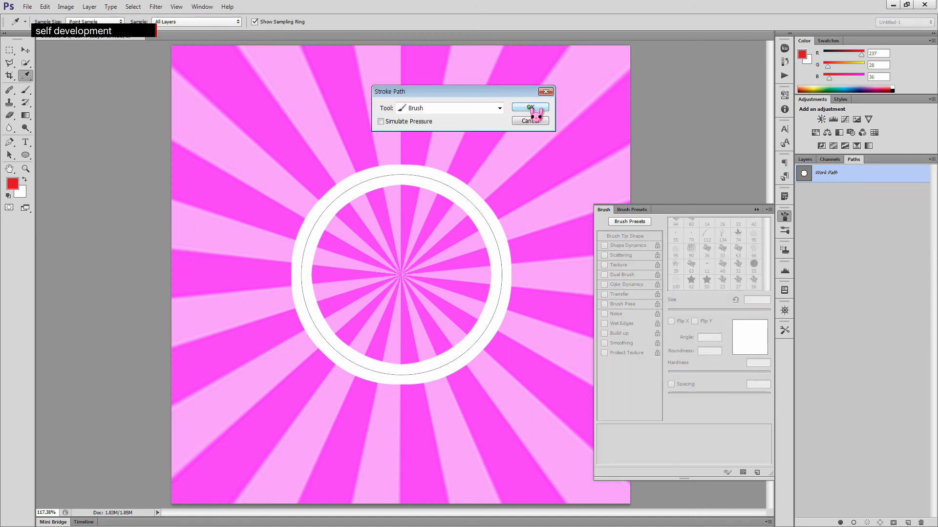
left_click(533, 110)
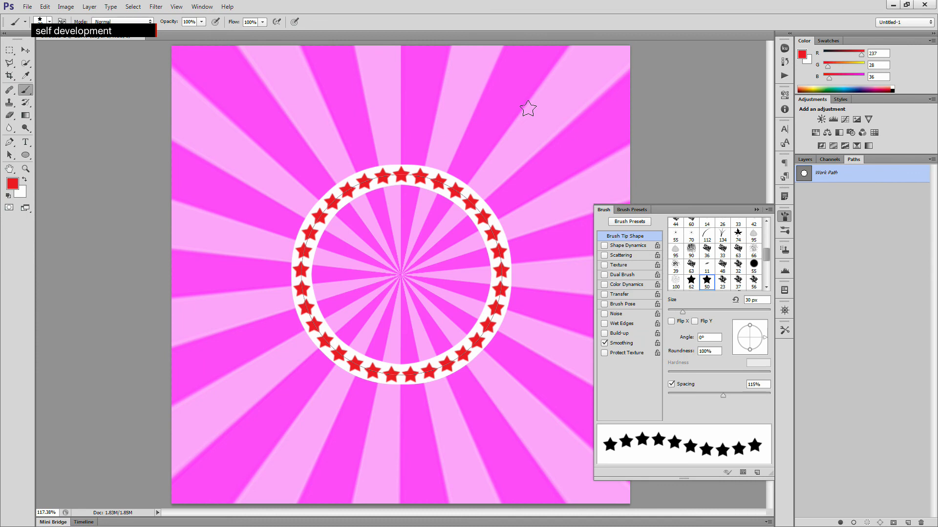
- Hide and show the new star layer to compare the ring with and without stars
left_click(804, 159)
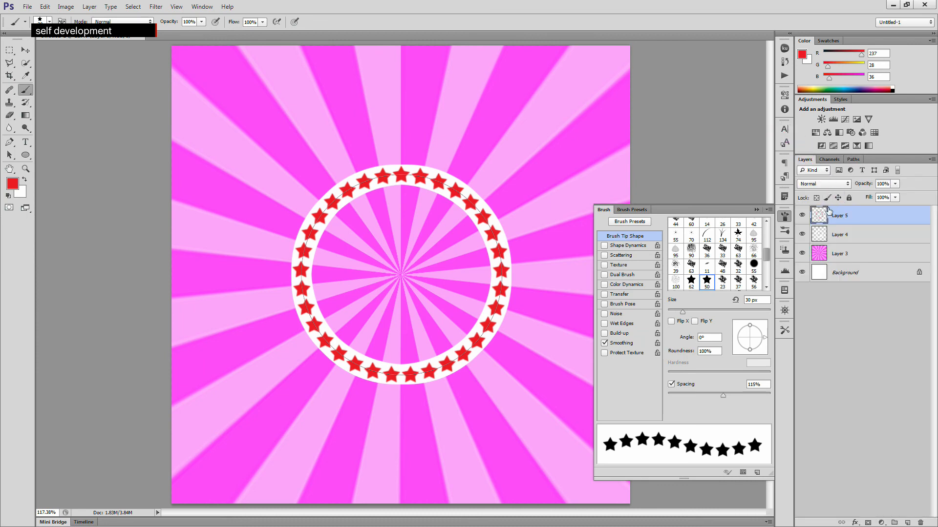
left_click(801, 216)
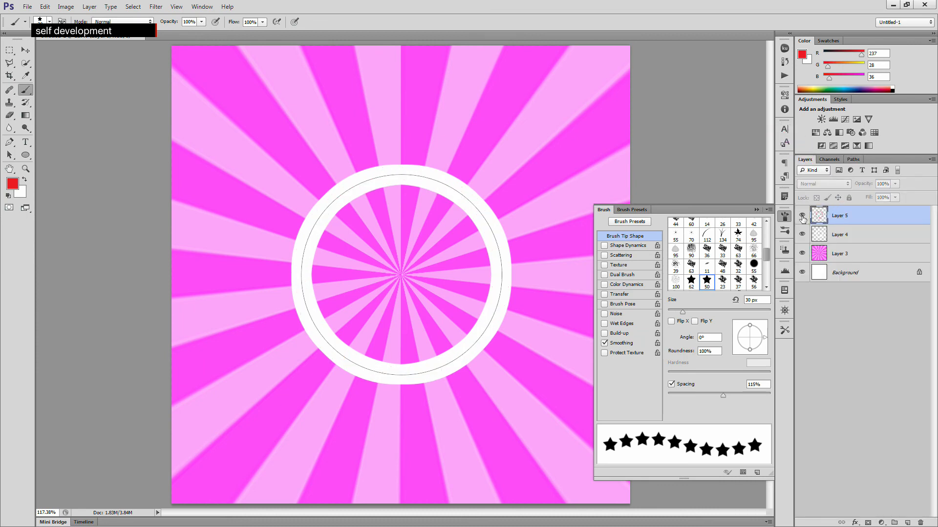
left_click(802, 215)
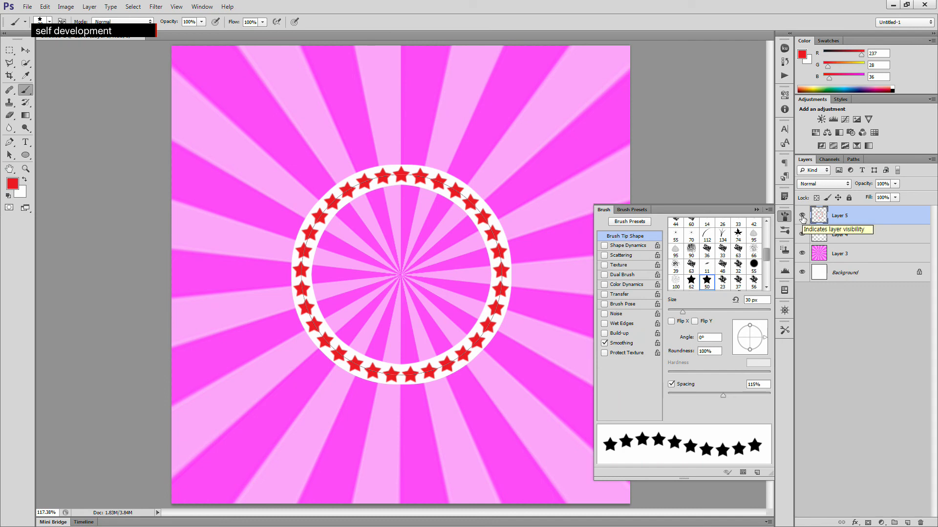
- Deselect the work path, return to the layers list and collapse the Brush panel
left_click(853, 160)
left_click(847, 229)
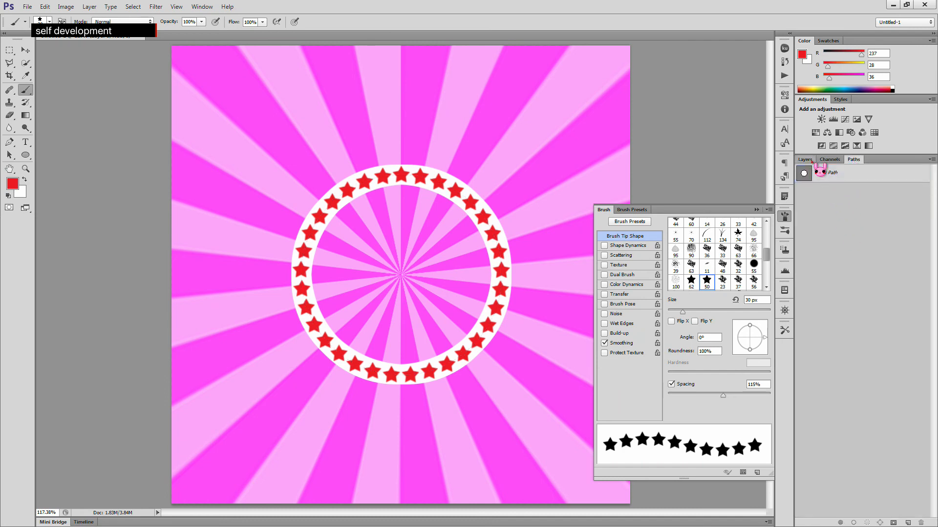
left_click(809, 160)
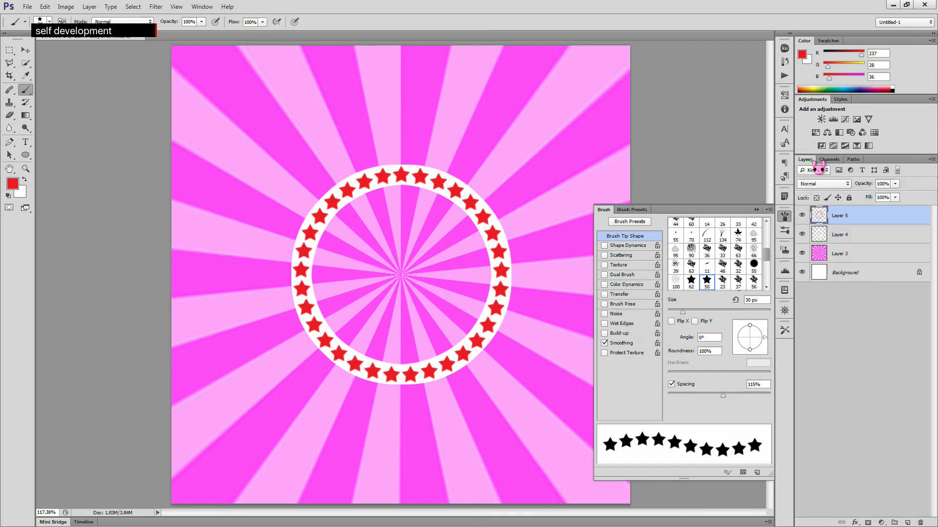
left_click(784, 217)
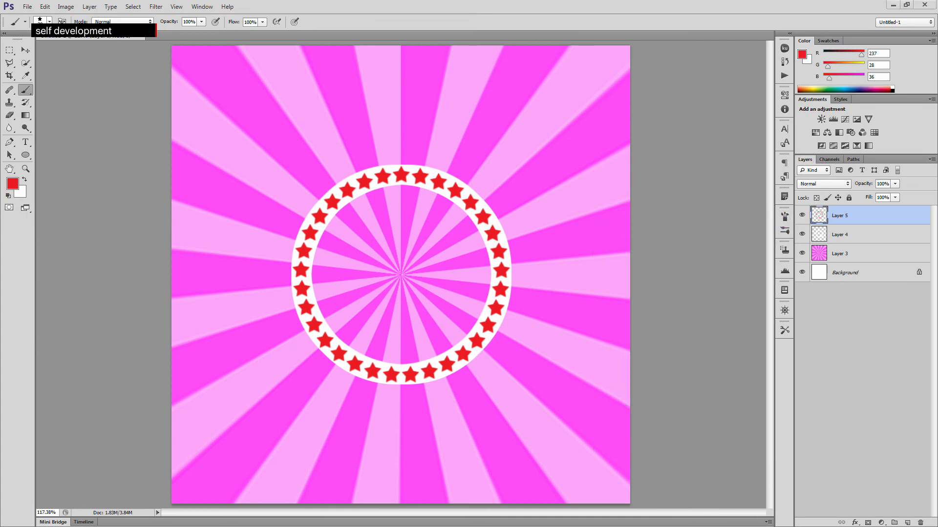